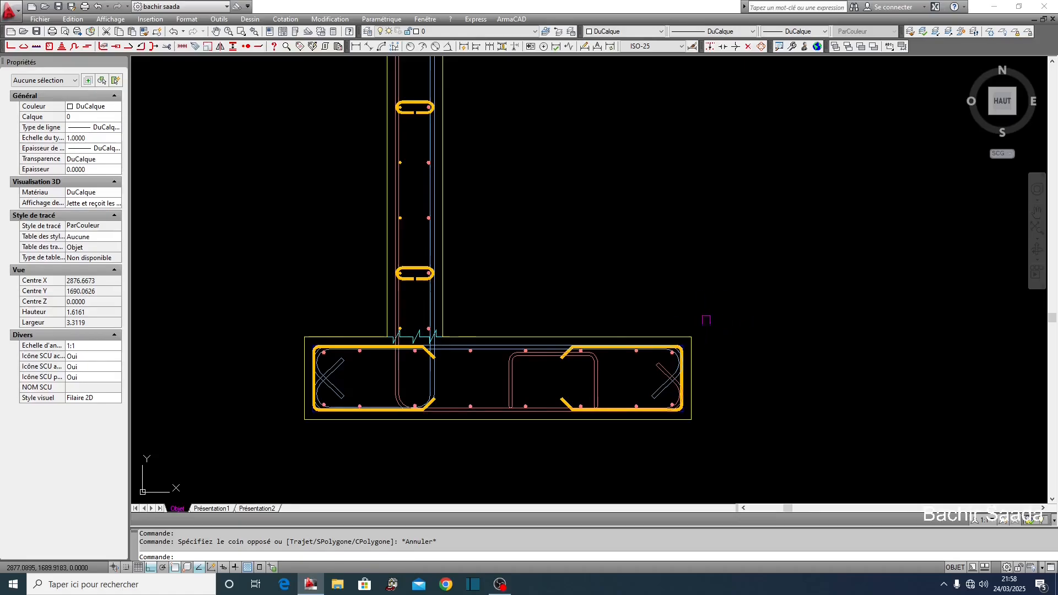
- Start an associated mark for the blue vertical bar along the wall section's right face and accept its bar listing
scroll(535, 405, "down", 2)
scroll(435, 384, "down", 4)
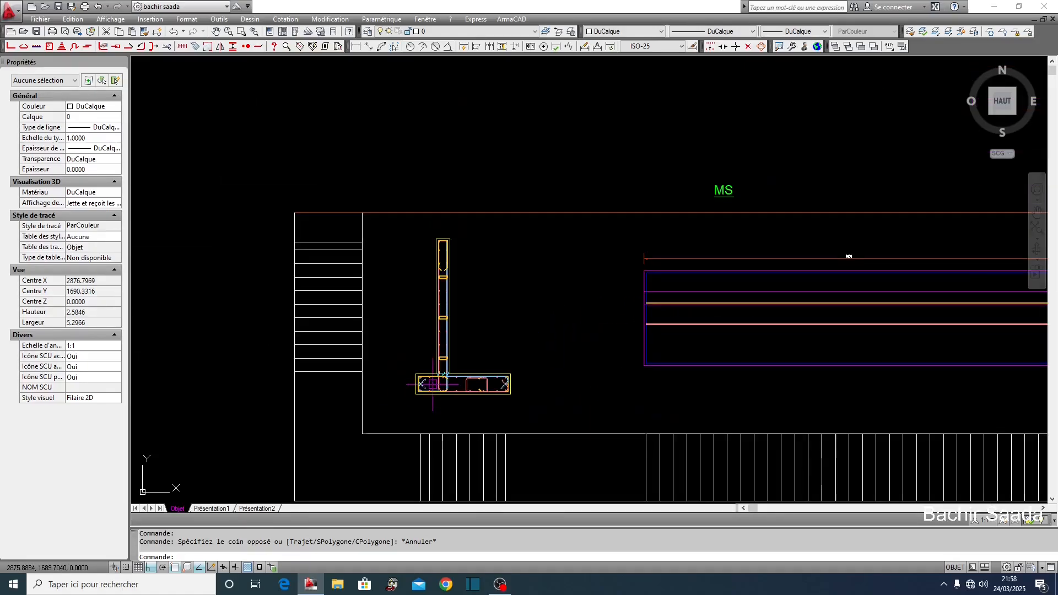
key("Escape")
middle_click_drag(631, 395, 533, 402)
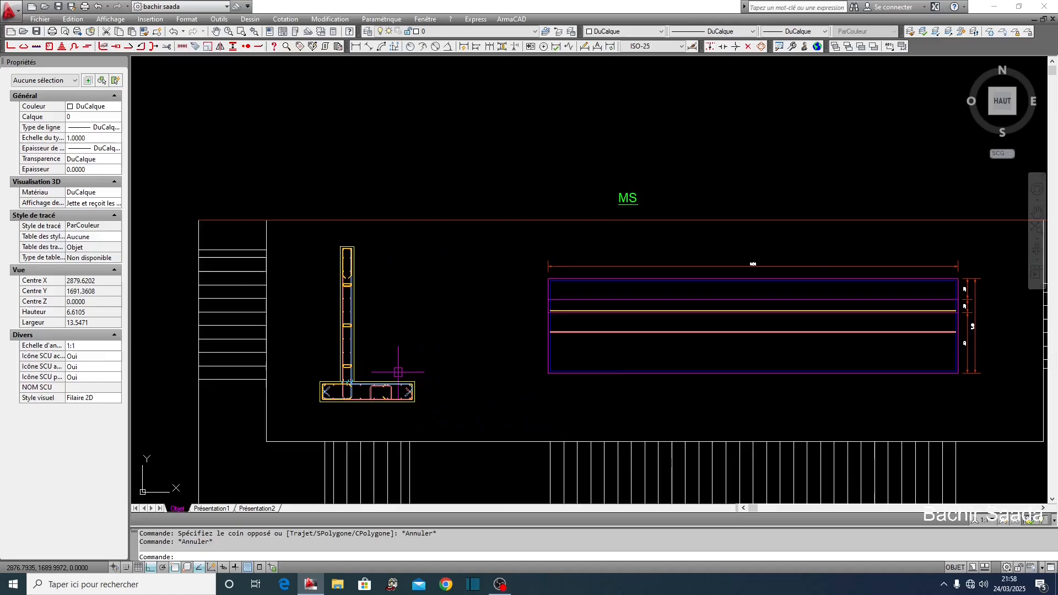
scroll(398, 373, "up", 3)
middle_click_drag(405, 366, 429, 339)
scroll(384, 337, "down", 2)
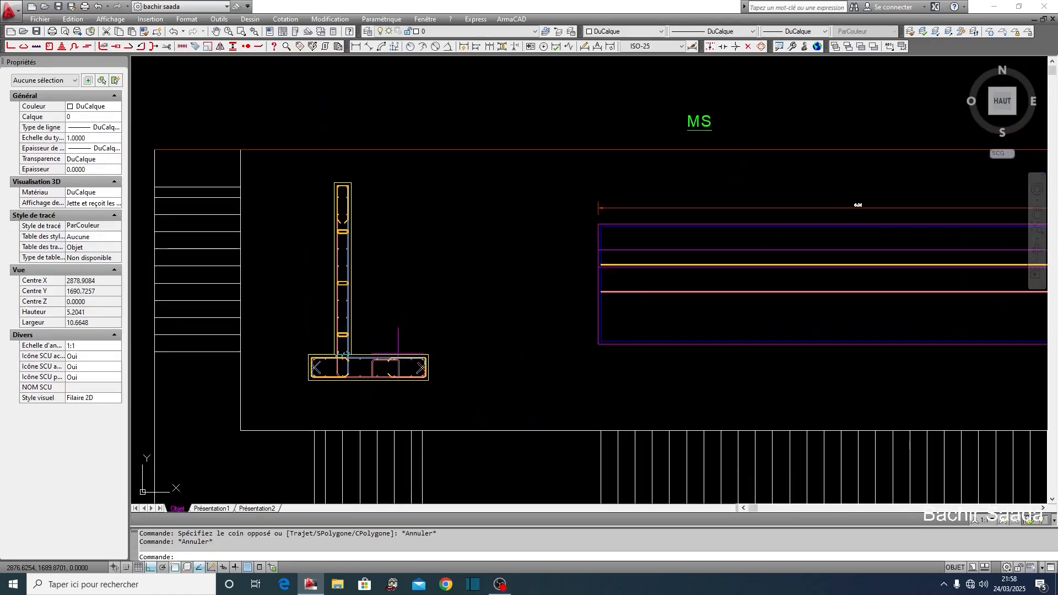
left_click(299, 47)
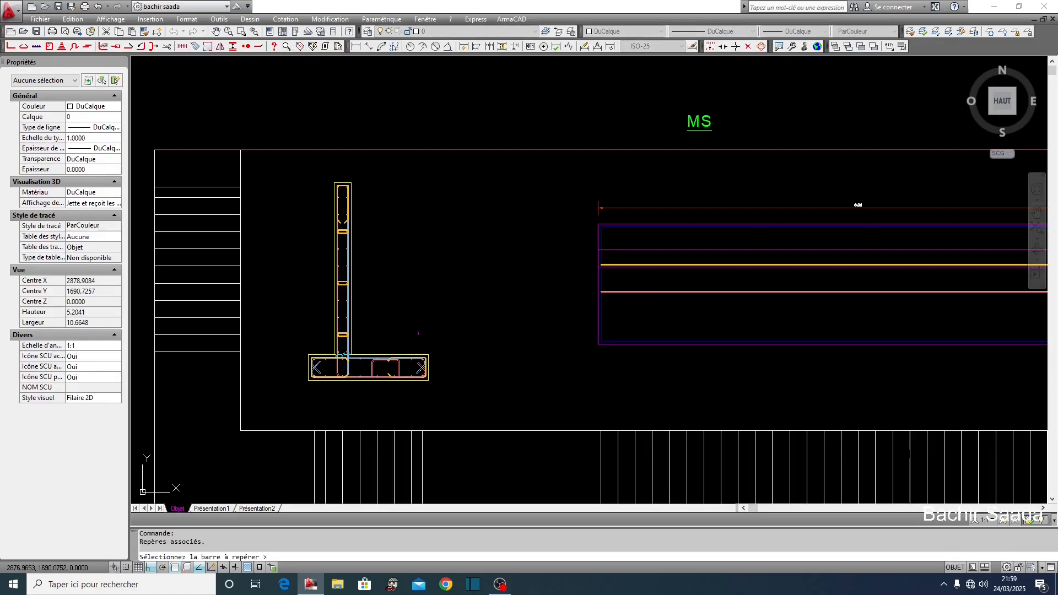
scroll(324, 340, "up", 5)
scroll(372, 268, "down", 1)
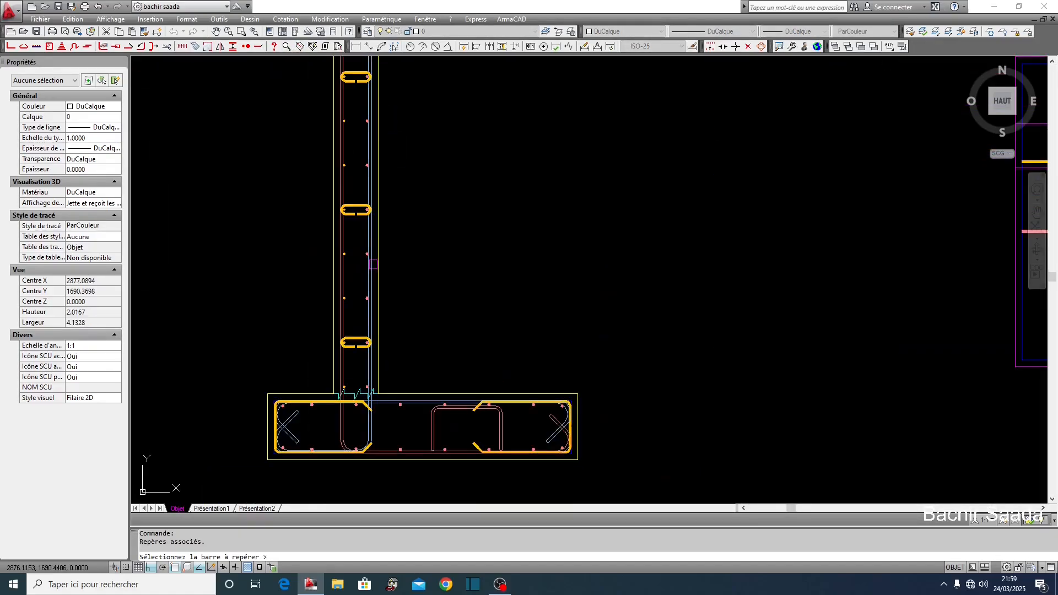
left_click(371, 268)
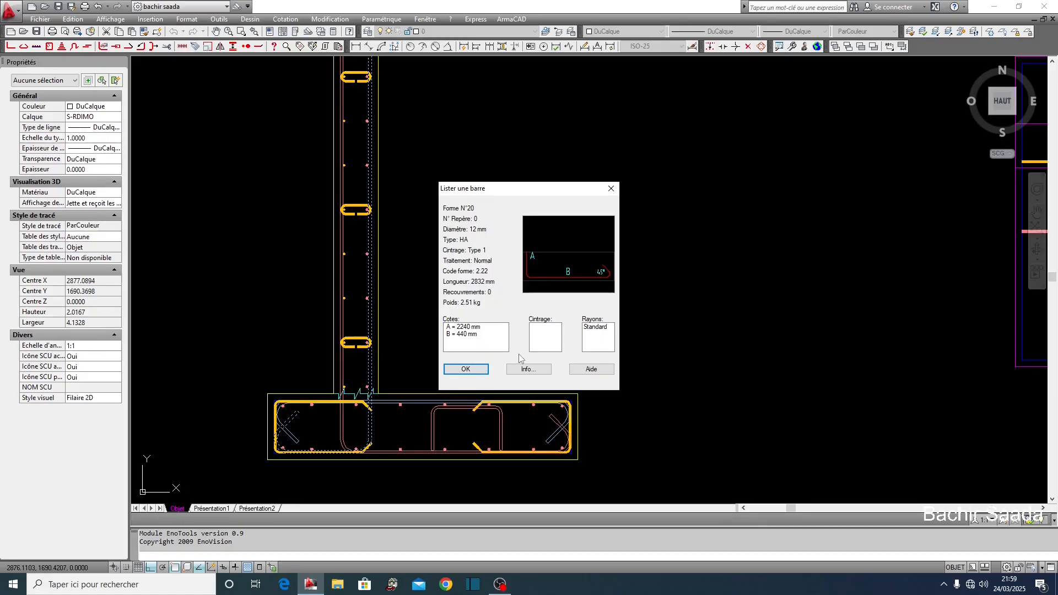
left_click(466, 370)
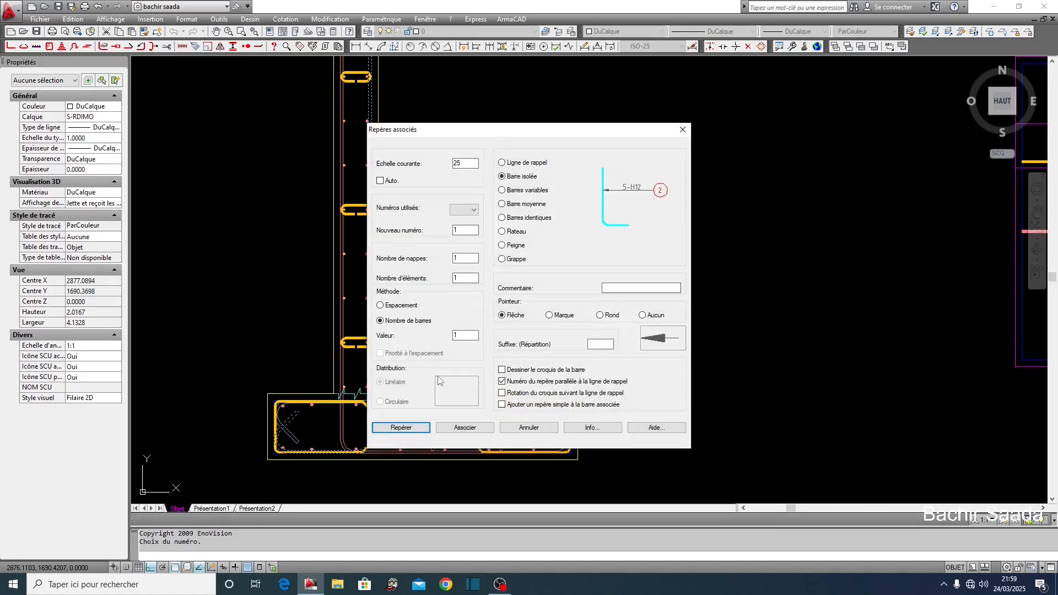
- Configure the mark as a leader line at scale 10 with 0.20 spacing and suffix, a rotated bar sketch and an added simple mark
left_click(503, 162)
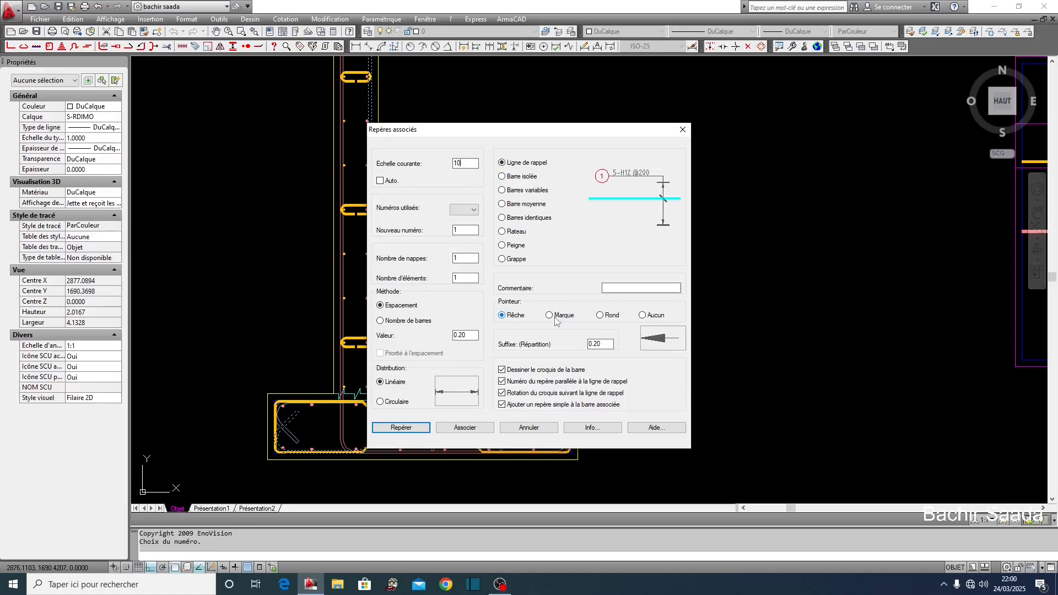
left_click(401, 428)
left_click(515, 392)
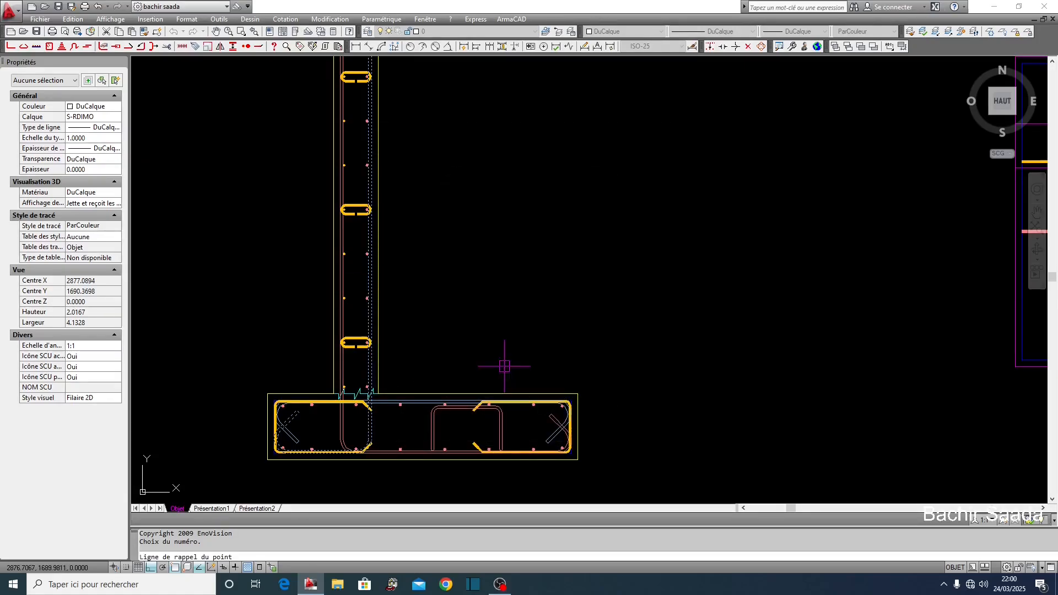
- Place the distribution line across the elevation's full inner width and position its mark beyond the vertical dimensions on the right
scroll(504, 366, "down", 5)
scroll(448, 235, "up", 2)
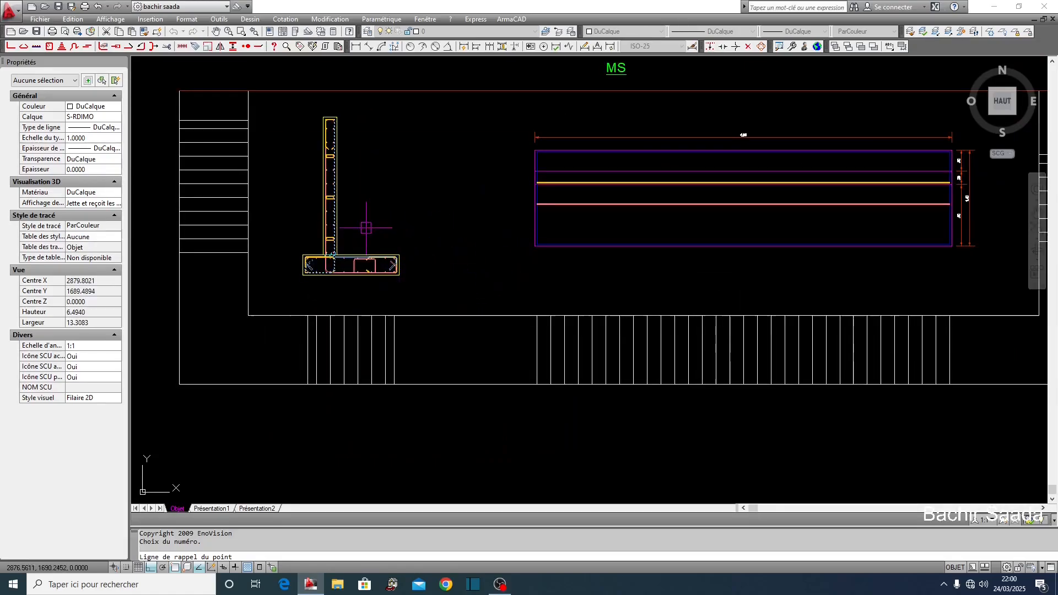
scroll(358, 226, "up", 3)
middle_click_drag(466, 209, 359, 246)
scroll(465, 265, "down", 4)
scroll(466, 265, "up", 2)
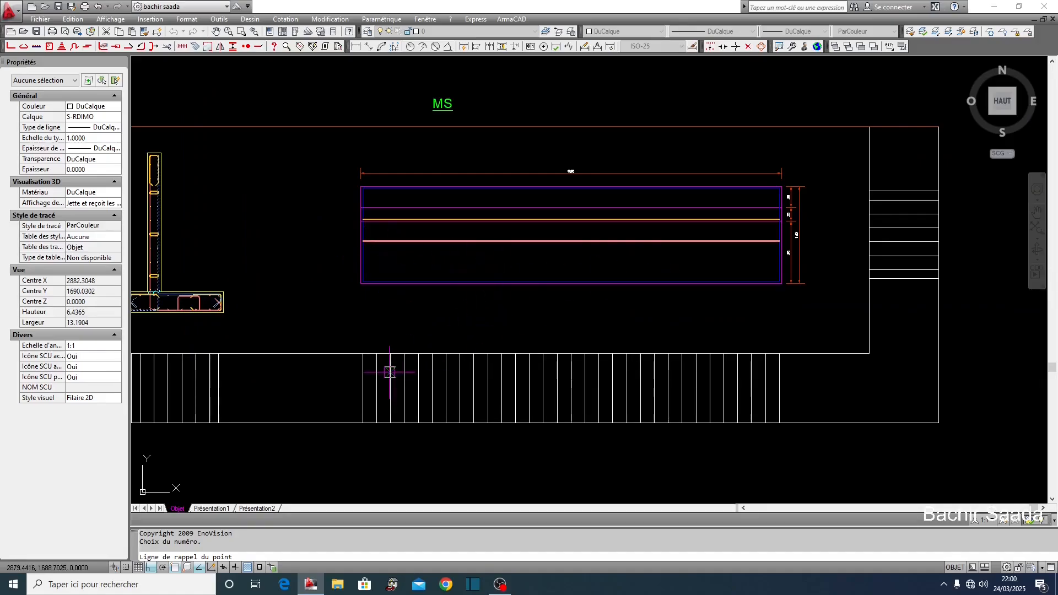
scroll(362, 284, "up", 3)
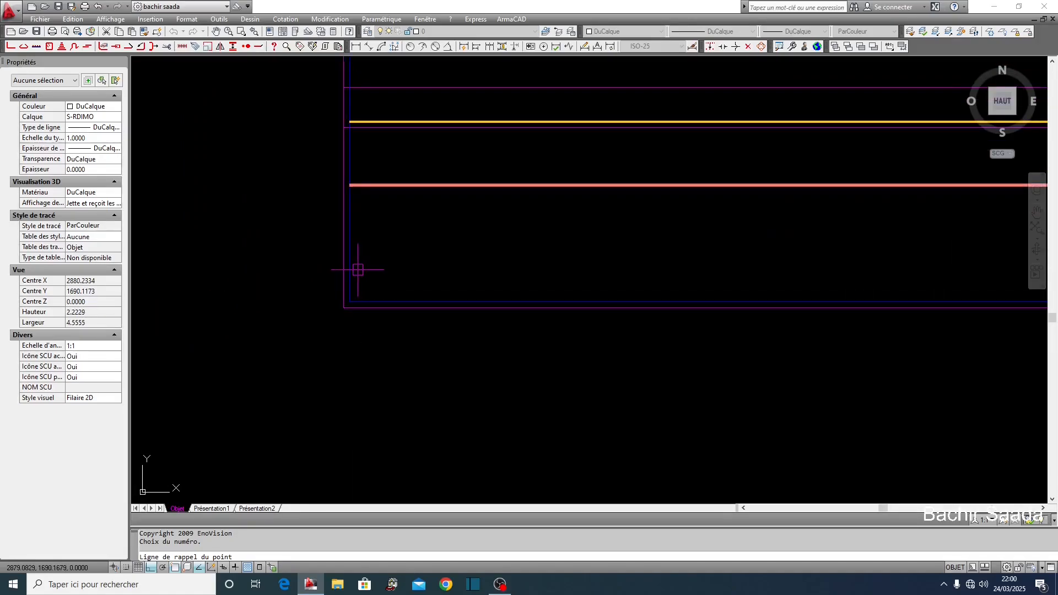
left_click(351, 270)
scroll(349, 268, "down", 5)
scroll(777, 278, "up", 5)
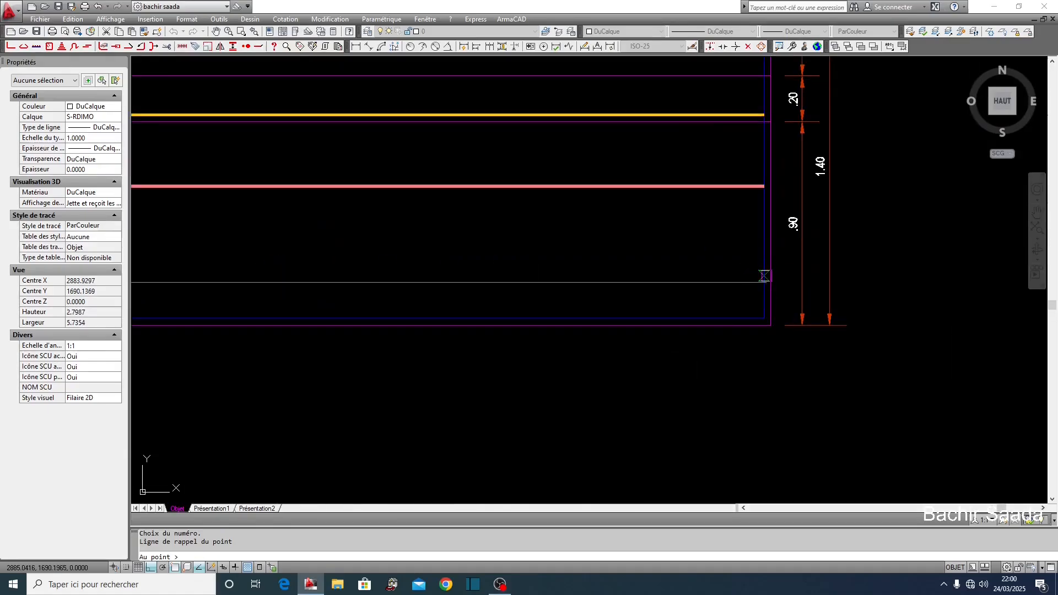
left_click(764, 275)
scroll(764, 276, "down", 3)
scroll(720, 277, "up", 4)
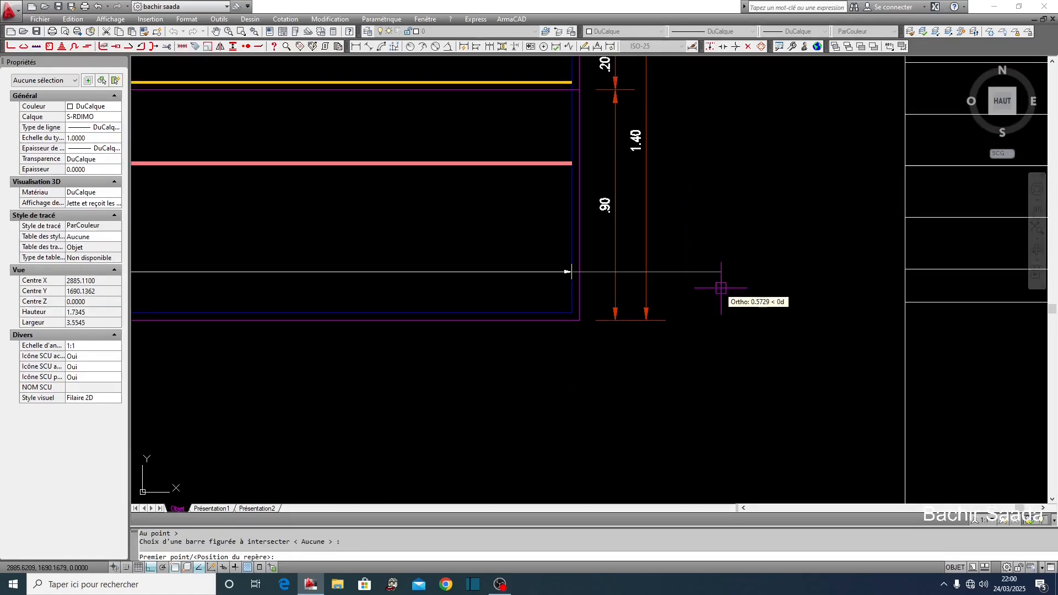
left_click(722, 276)
- Examine the placed mark's label, number bubble and bar sketch
scroll(726, 267, "up", 1)
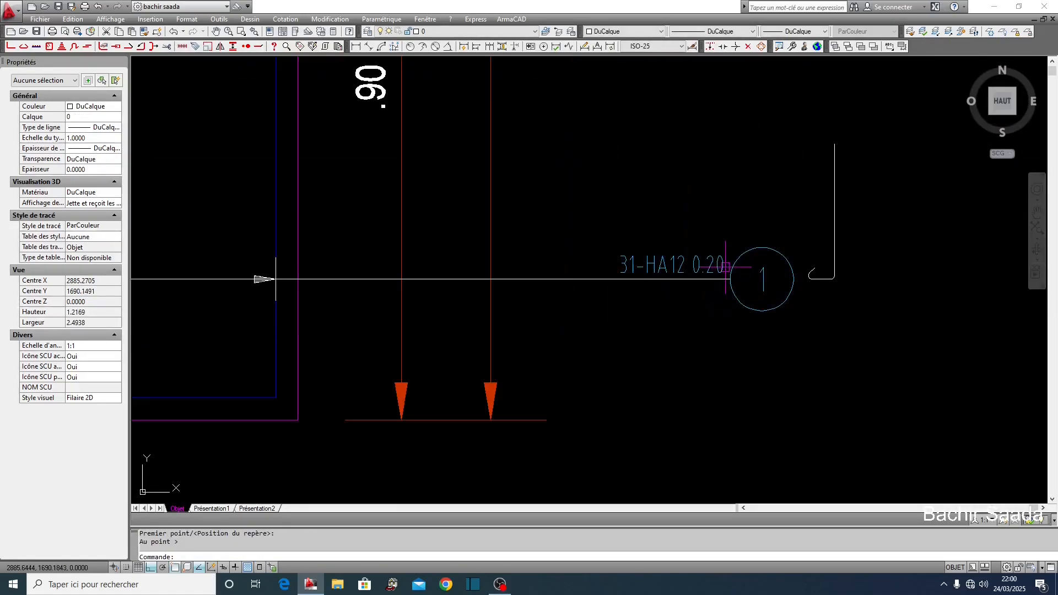
scroll(725, 267, "up", 2)
scroll(746, 297, "down", 5)
scroll(738, 303, "up", 4)
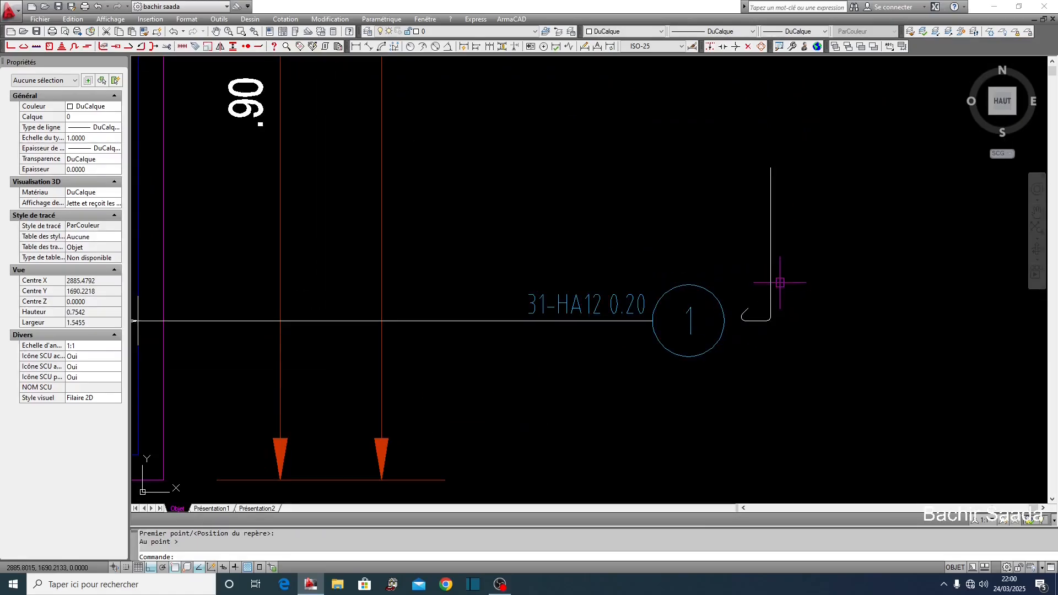
key("Escape")
key("Escape")
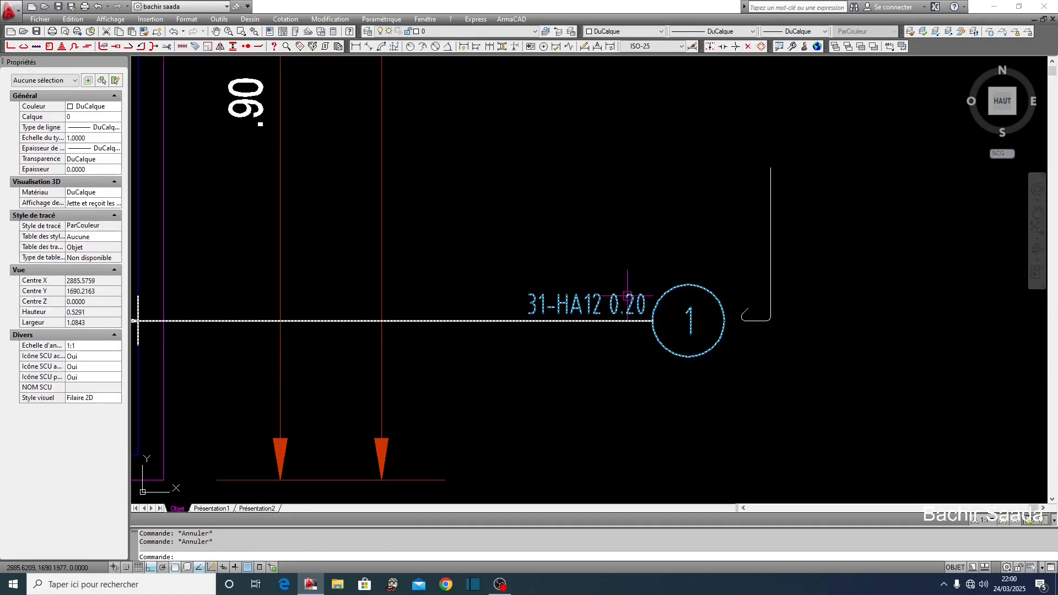
scroll(628, 295, "up", 1)
scroll(534, 255, "up", 1)
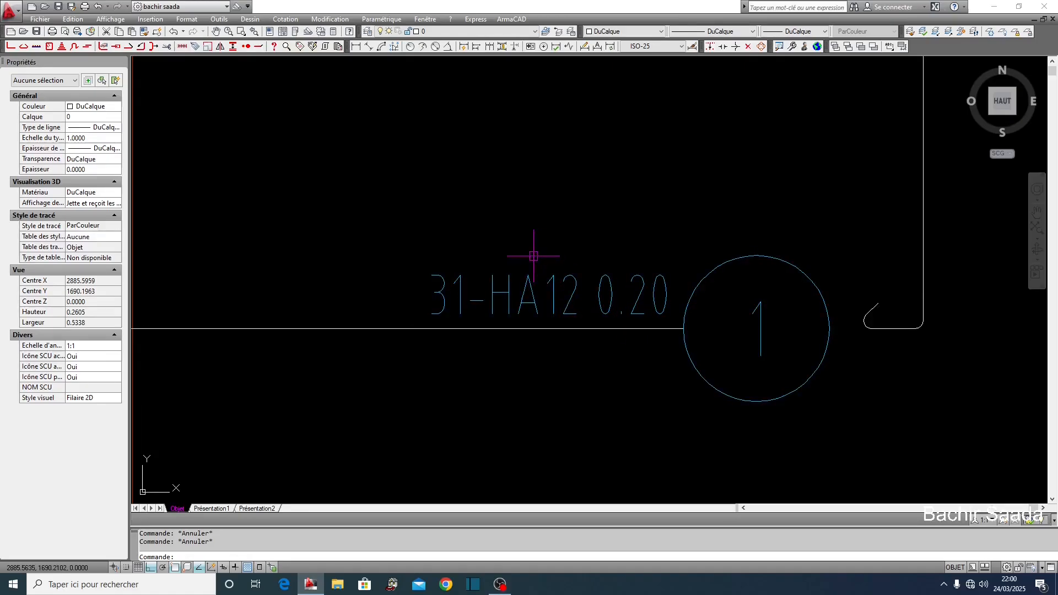
scroll(801, 319, "down", 6)
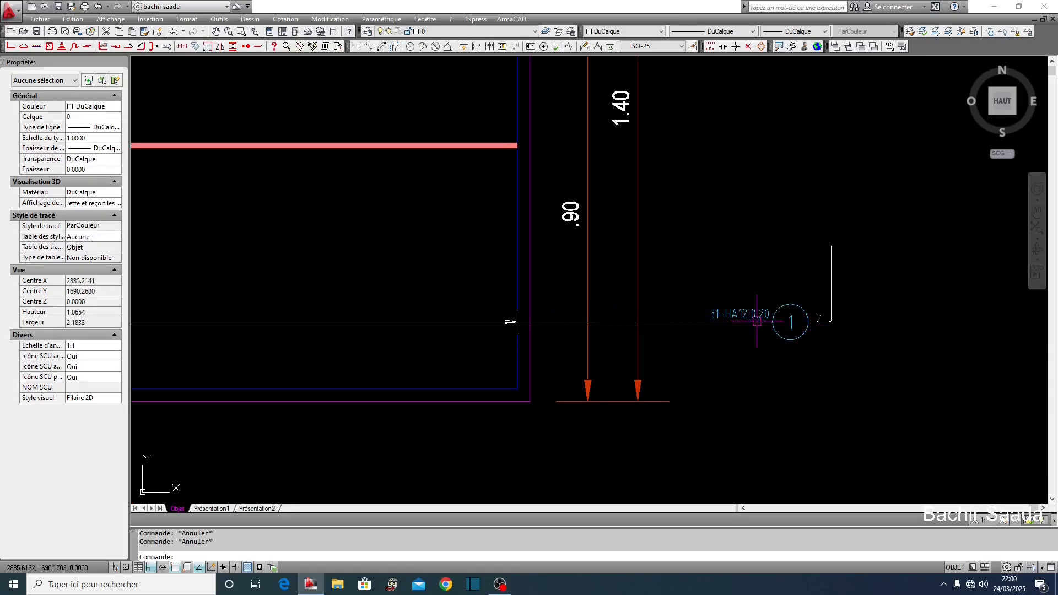
left_click(883, 282)
left_click(732, 364)
type("d")
key("Return")
scroll(712, 205, "down", 4)
key("Escape")
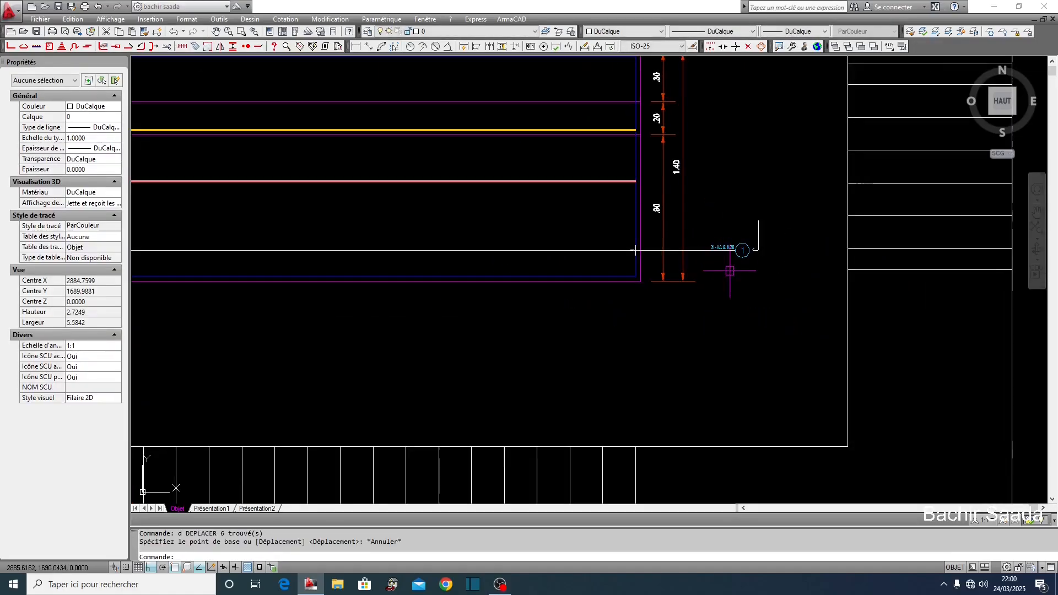
- Check the mark's bar quantity against the number of vertical lines below the elevation by selecting those lines
scroll(729, 270, "up", 9)
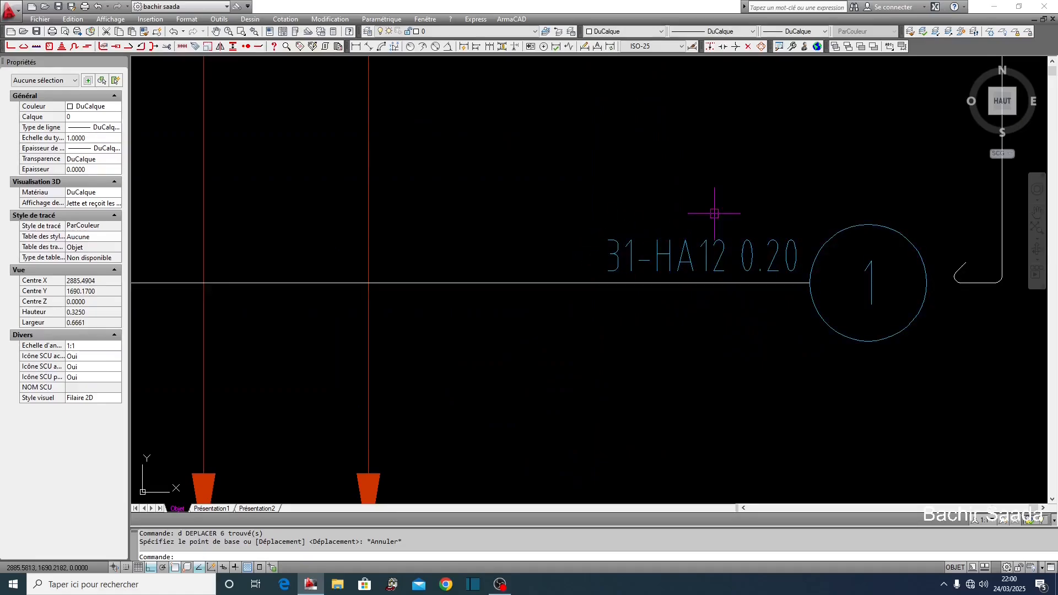
scroll(714, 213, "down", 12)
left_click(752, 366)
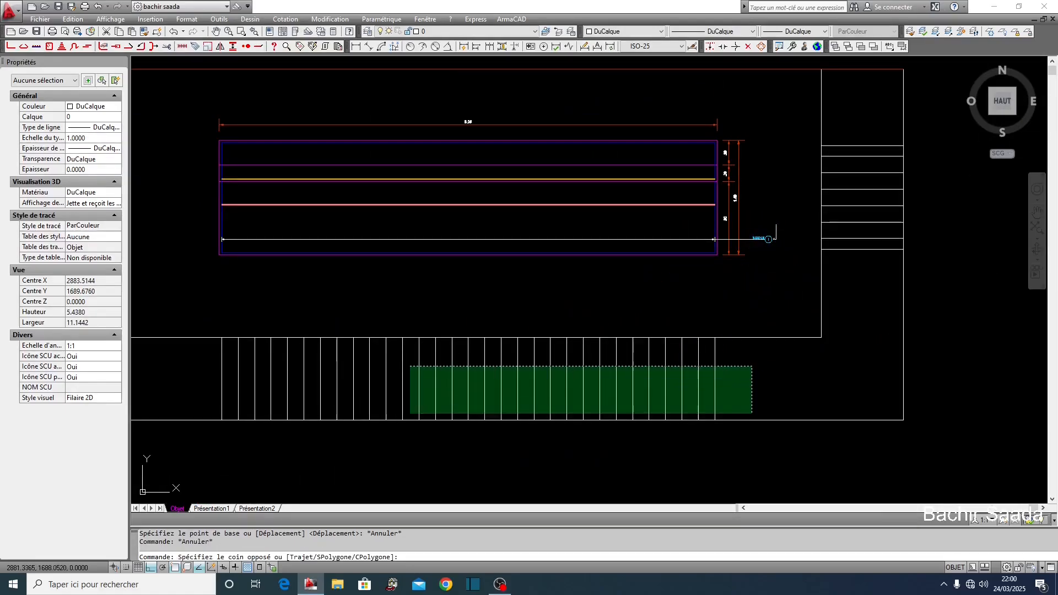
left_click(205, 402)
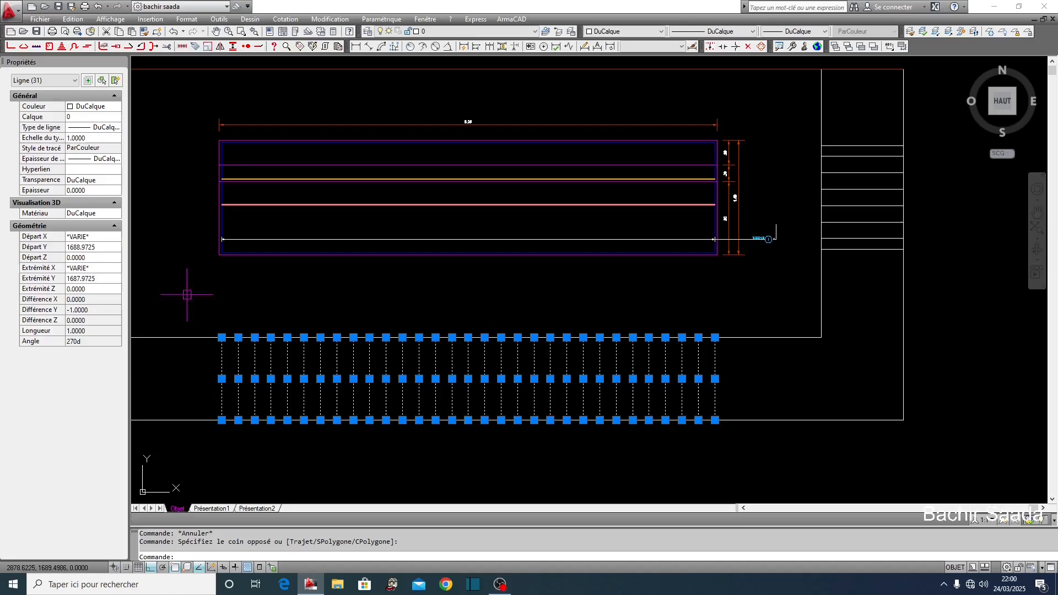
key("Escape")
- Move the distribution line with its mark and bar sketch straight down onto the row of vertical lines below the elevation
scroll(778, 234, "up", 3)
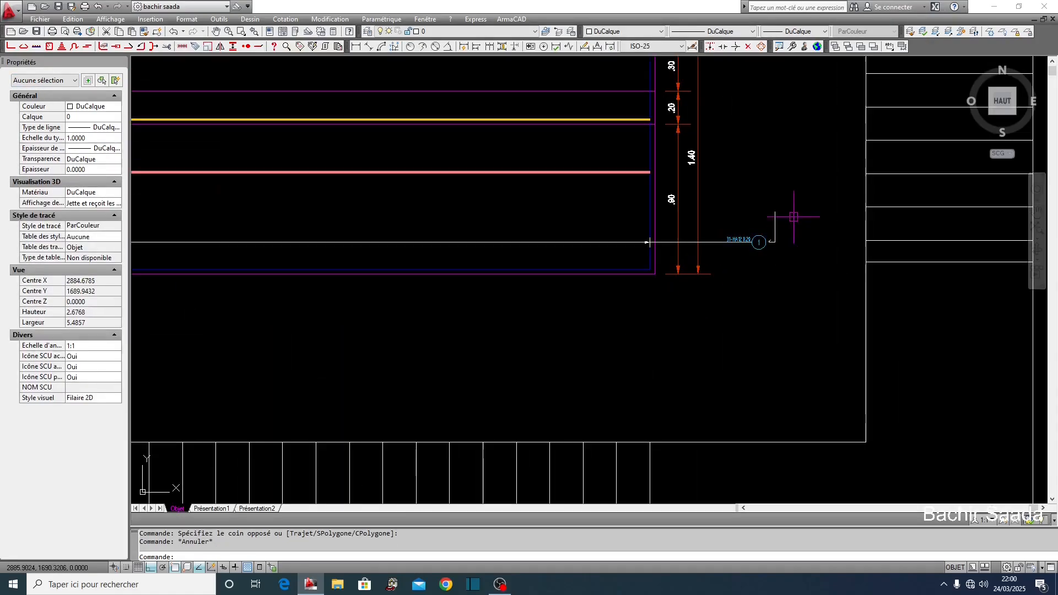
left_click(793, 216)
left_click(750, 260)
type("d")
key("space")
scroll(738, 221, "down", 2)
left_click(767, 254)
scroll(768, 260, "down", 2)
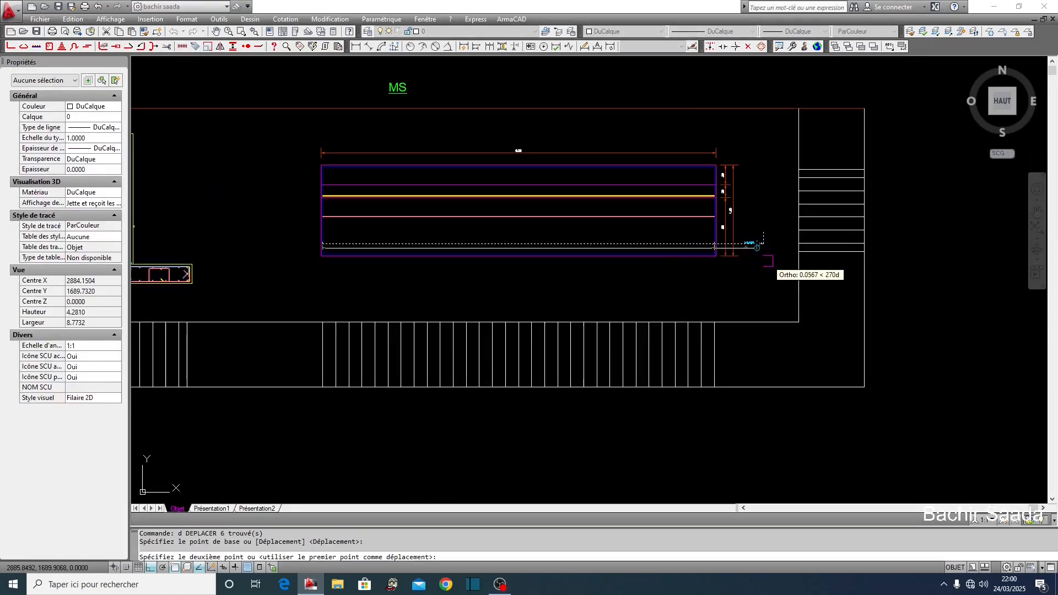
scroll(755, 309, "up", 4)
scroll(766, 378, "up", 3)
left_click(778, 385)
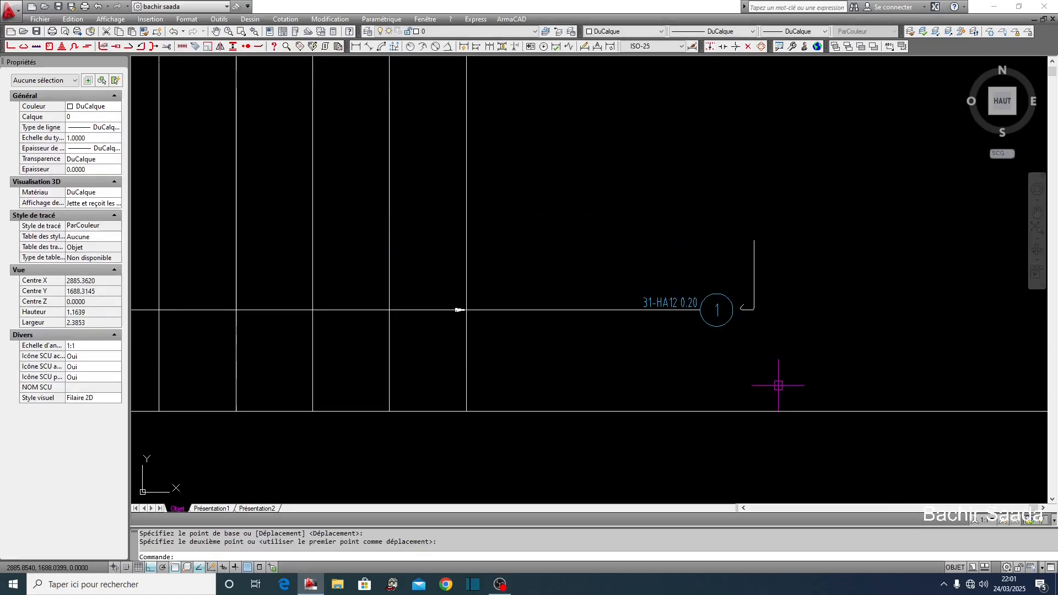
- Shift the distribution line, mark and bar sketch slightly further down within the row of vertical lines
key("Escape")
left_click(811, 255)
left_click(670, 382)
type("d")
key("space")
left_click(837, 312)
left_click(838, 342)
key("Escape")
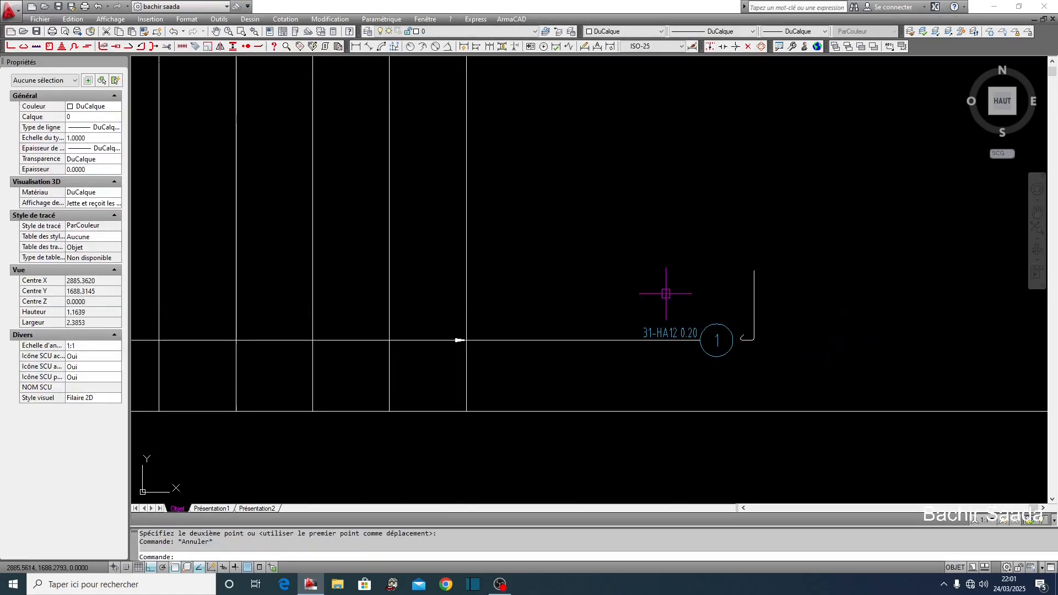
- Move only the bar sketch beside the mark bubble slightly down
key("Escape")
left_click(795, 272)
left_click(744, 310)
type("d")
key("space")
left_click(867, 249)
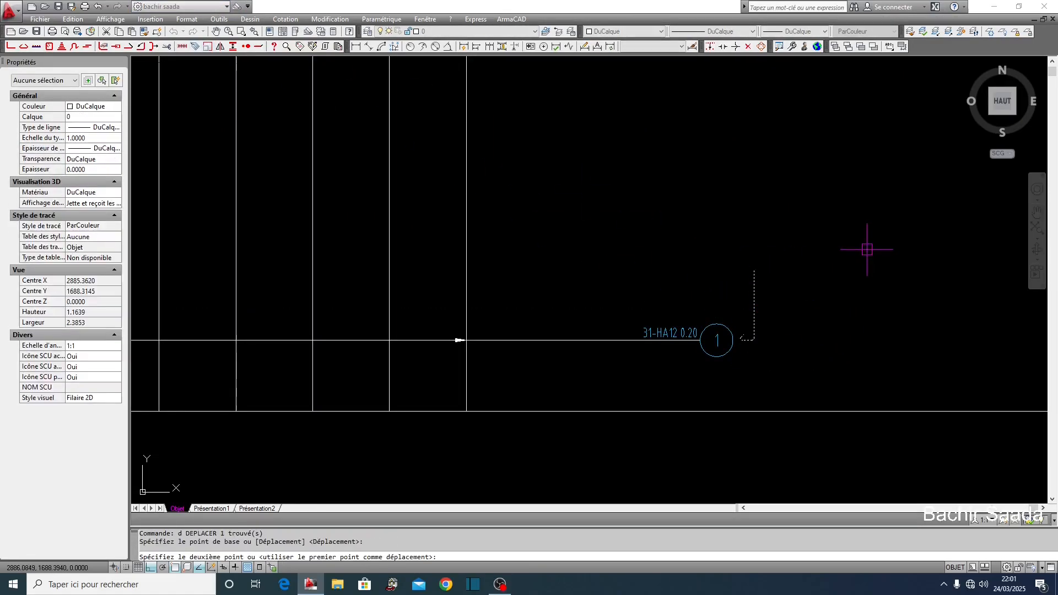
key("Escape")
- Move the simple mark 1 beside the wall section slightly upward
scroll(810, 354, "down", 8)
scroll(695, 347, "up", 5)
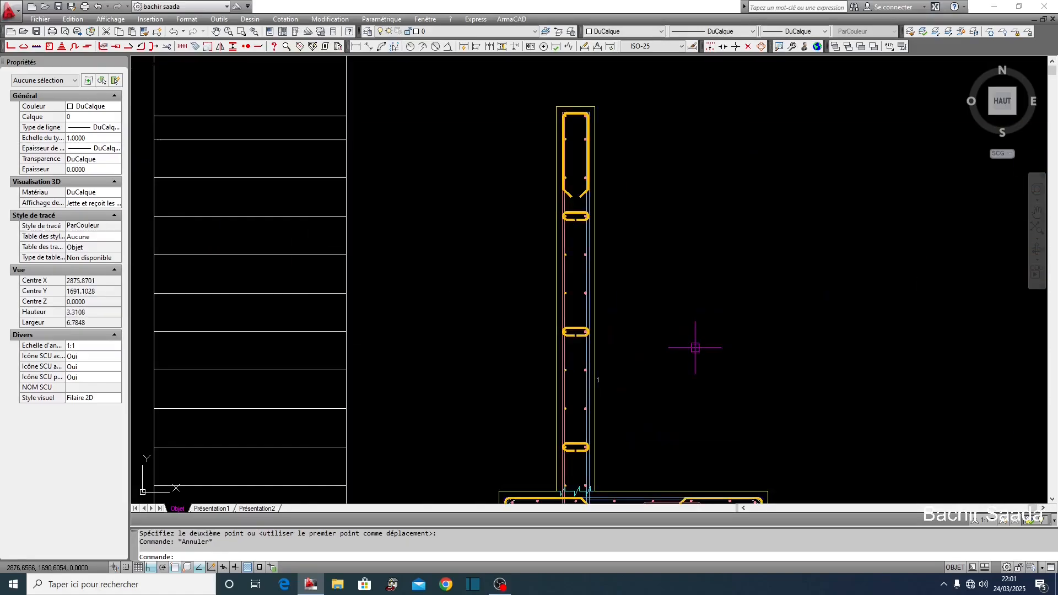
scroll(604, 364, "up", 8)
left_click(607, 371)
type("d")
key("space")
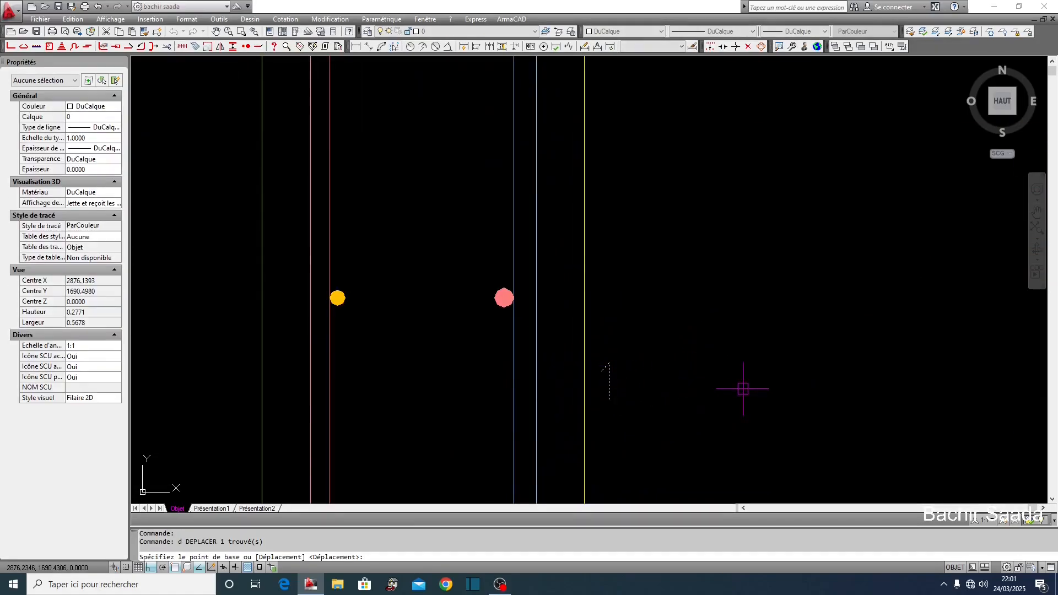
left_click(742, 390)
left_click(744, 376)
key("Escape")
left_click(556, 318)
left_click(631, 401)
scroll(594, 267, "down", 3)
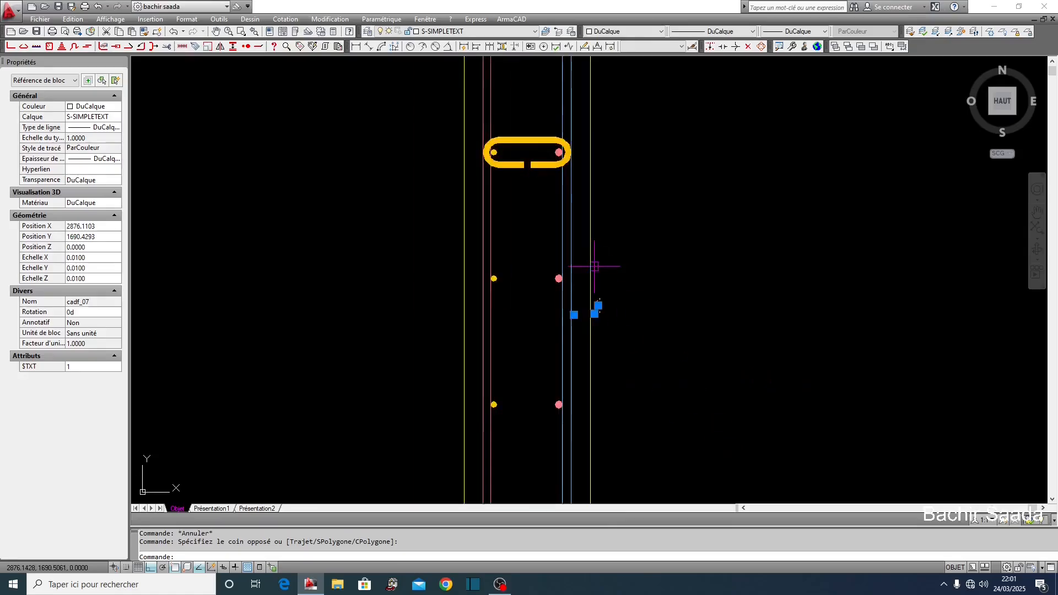
scroll(596, 267, "down", 2)
key("Escape")
scroll(603, 279, "up", 3)
left_click(596, 296)
type("d")
key("space")
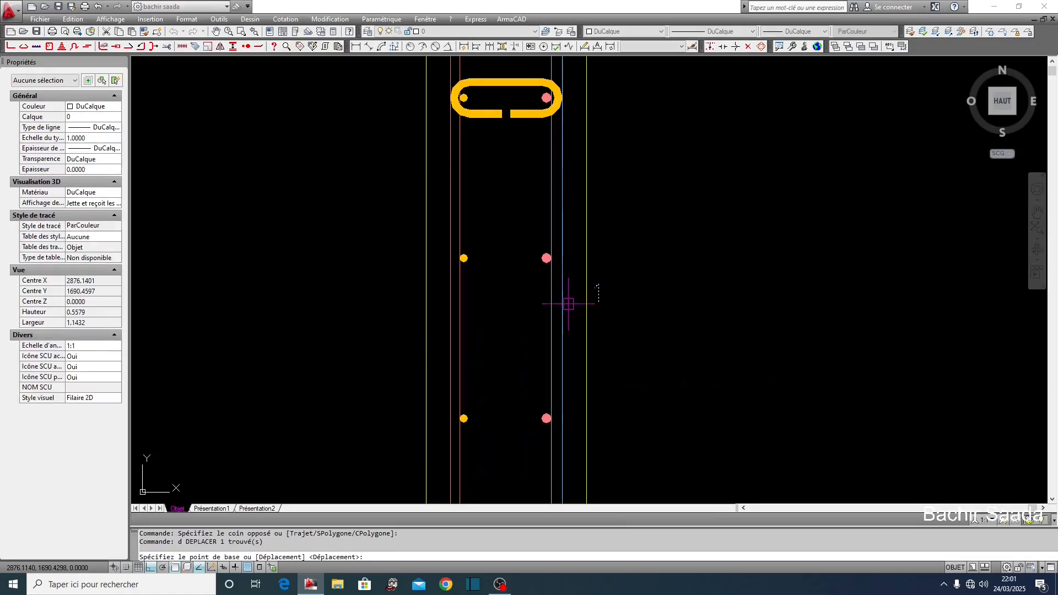
key("Escape")
- Go from the 31-HA12 0.20 mark 1 to its associated bar in the wall section
scroll(634, 292, "down", 8)
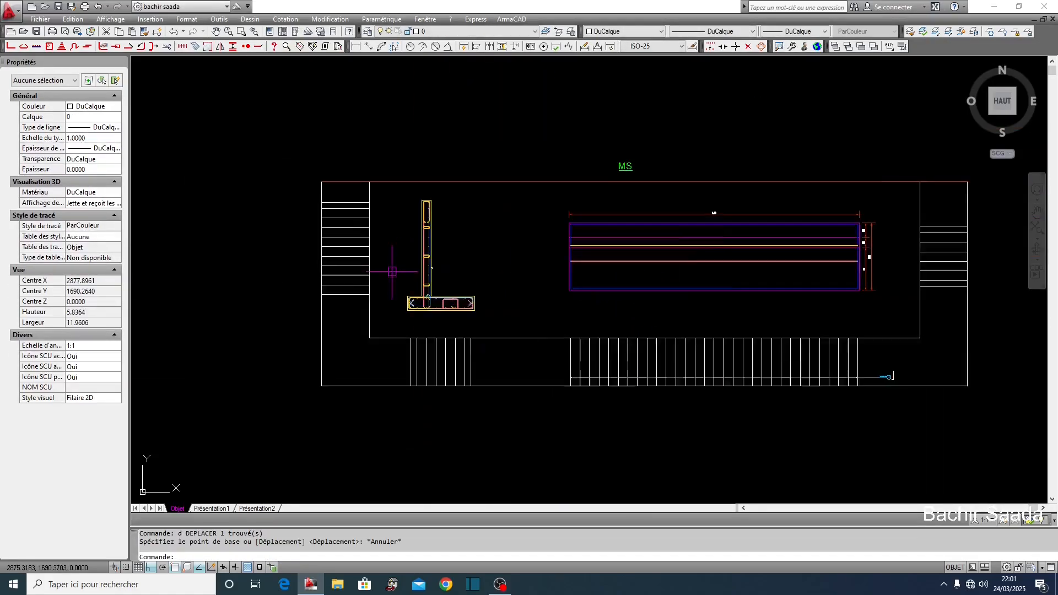
key("Escape")
scroll(686, 332, "up", 10)
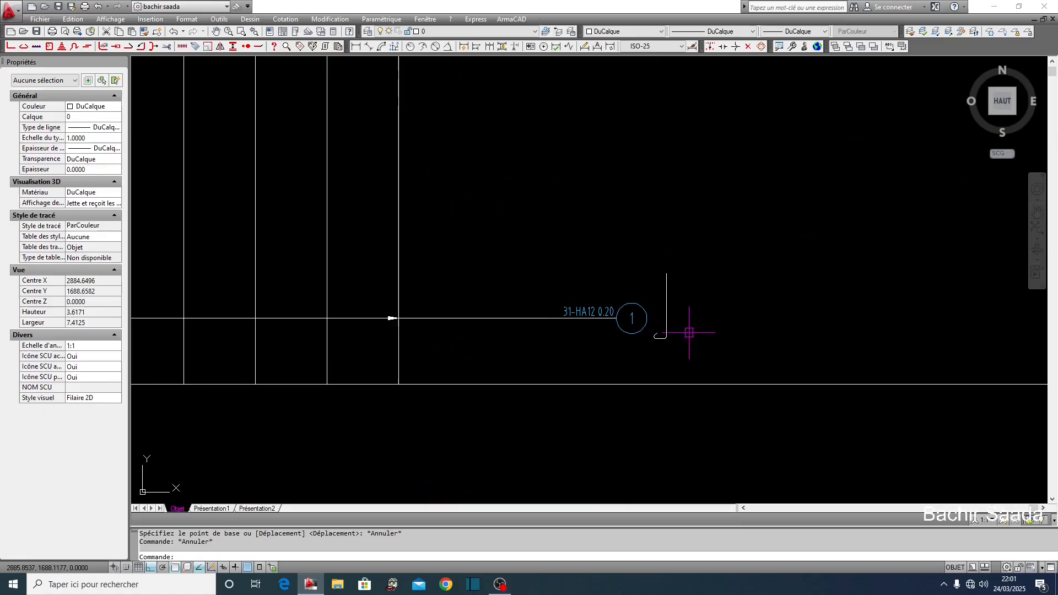
left_click(574, 314)
right_click(575, 310)
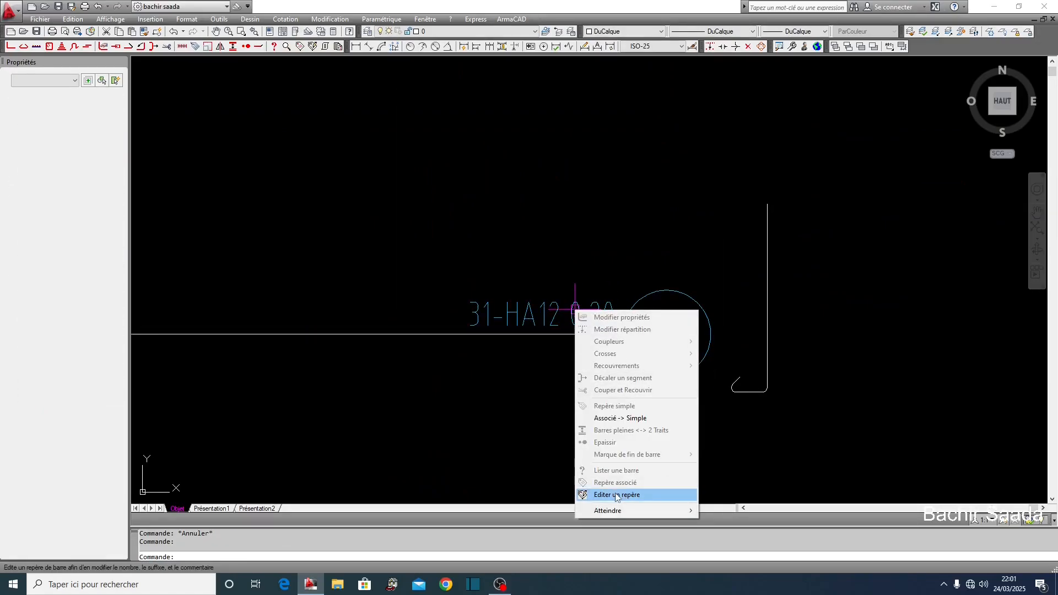
mouse_move(653, 508)
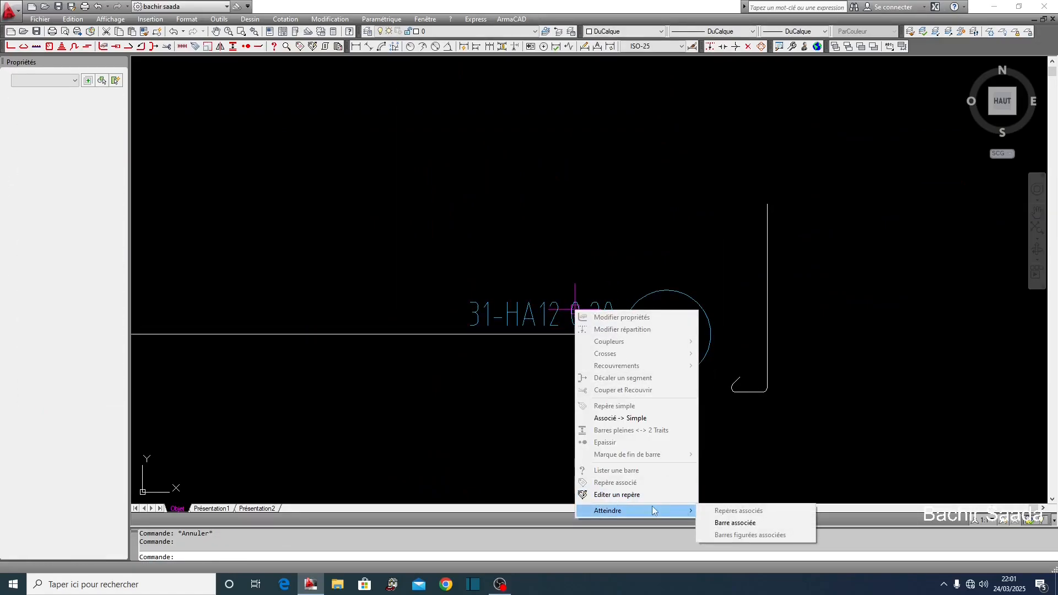
left_click(734, 523)
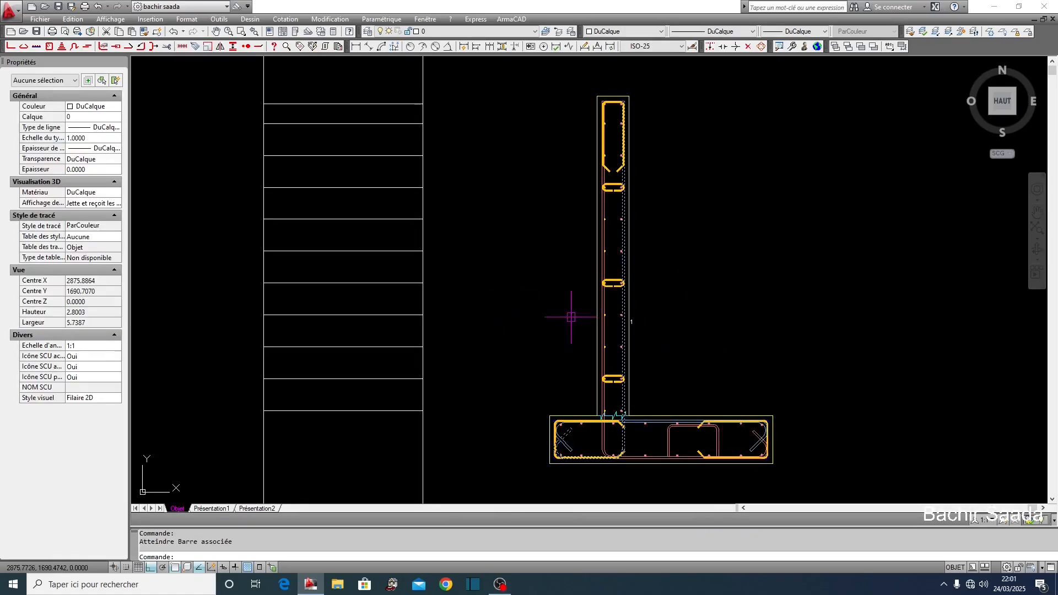
- Go from the right-hand HA12 vertical bar in the wall section to its associated marks
scroll(637, 317, "up", 2)
scroll(626, 307, "up", 3)
left_click(595, 293)
right_click(595, 293)
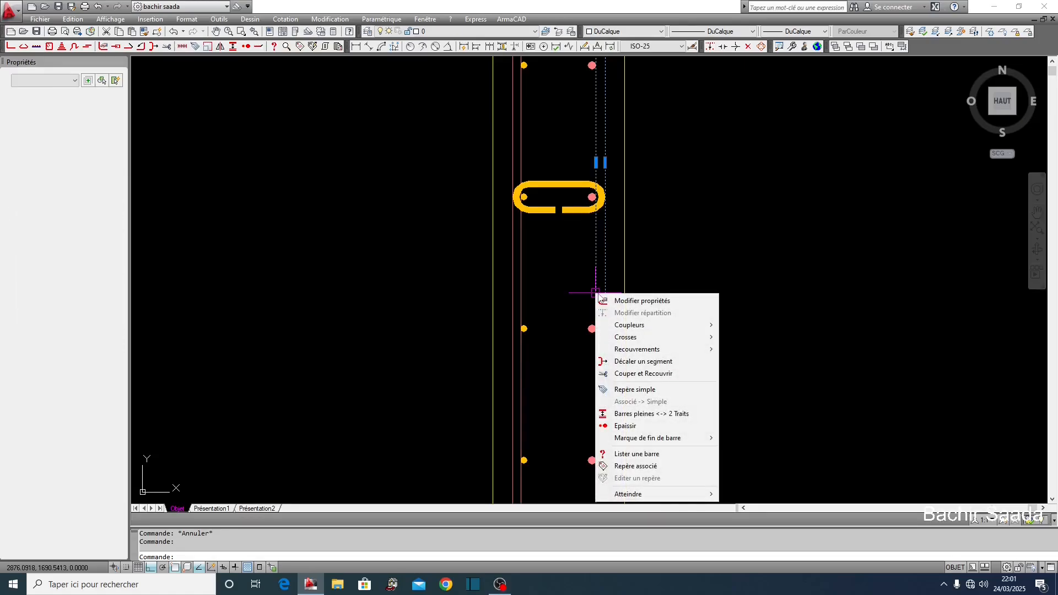
mouse_move(711, 494)
left_click(744, 494)
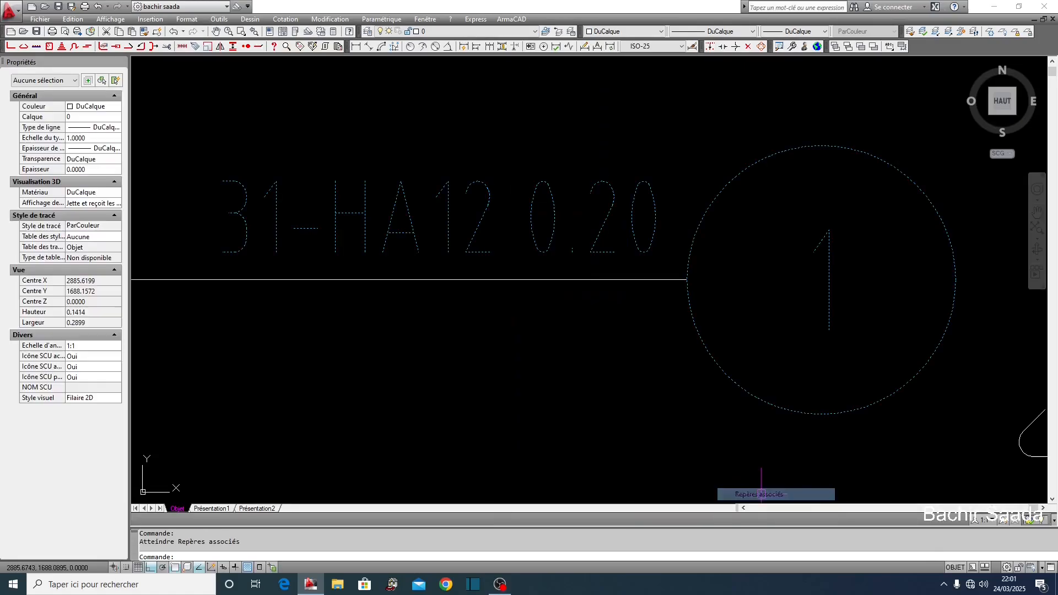
key("Escape")
- Copy the distribution line with mark 1 and its bar sketch directly above the original, using a mark increment of 1
scroll(703, 394, "down", 12)
key("Escape")
scroll(734, 389, "up", 7)
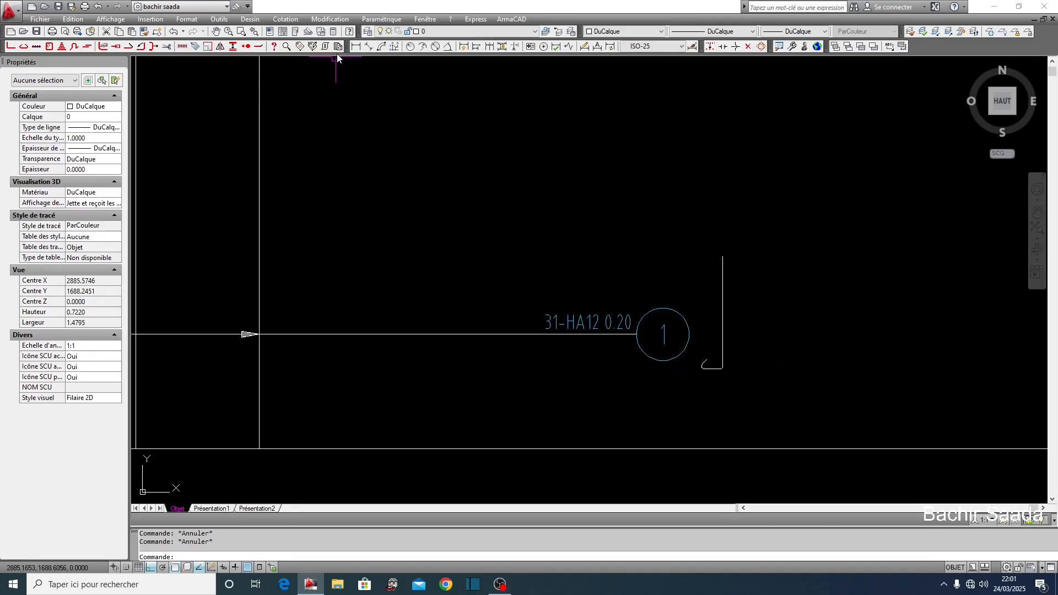
left_click(221, 49)
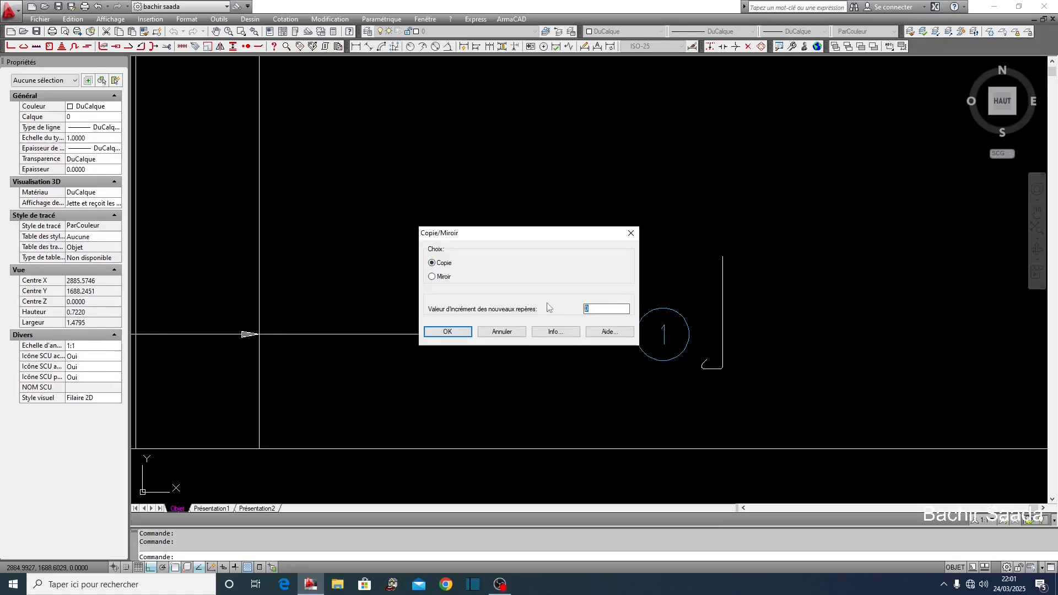
left_click(448, 332)
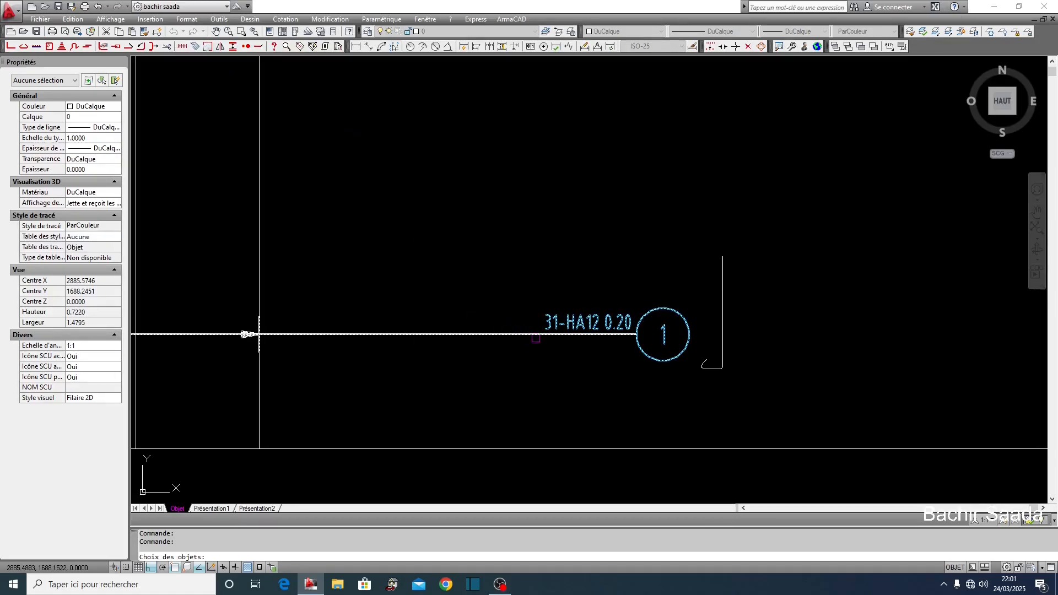
left_click(687, 324)
left_click(722, 326)
right_click(705, 329)
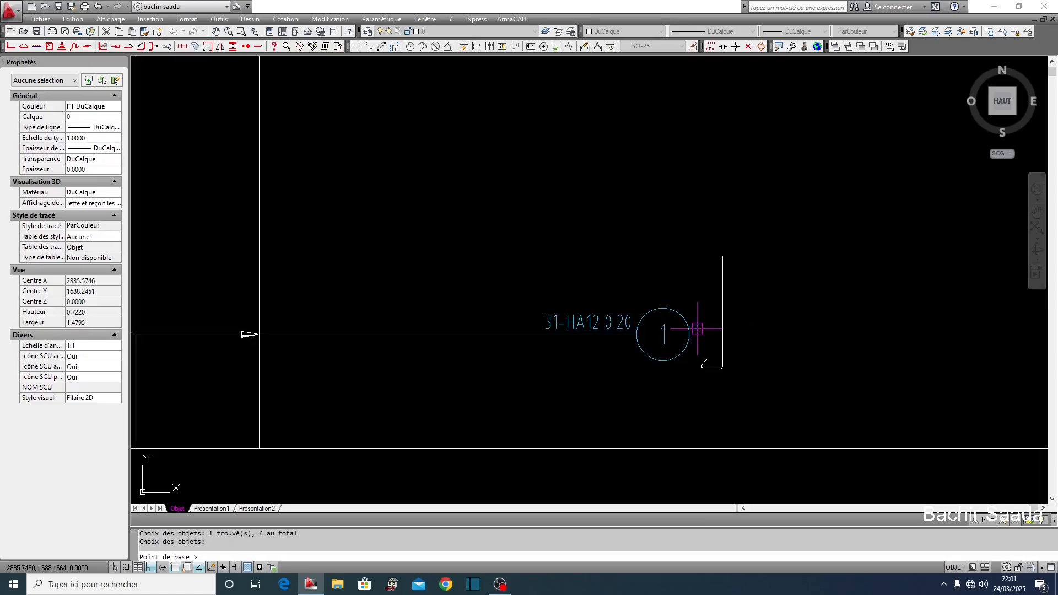
left_click(697, 329)
left_click(808, 233)
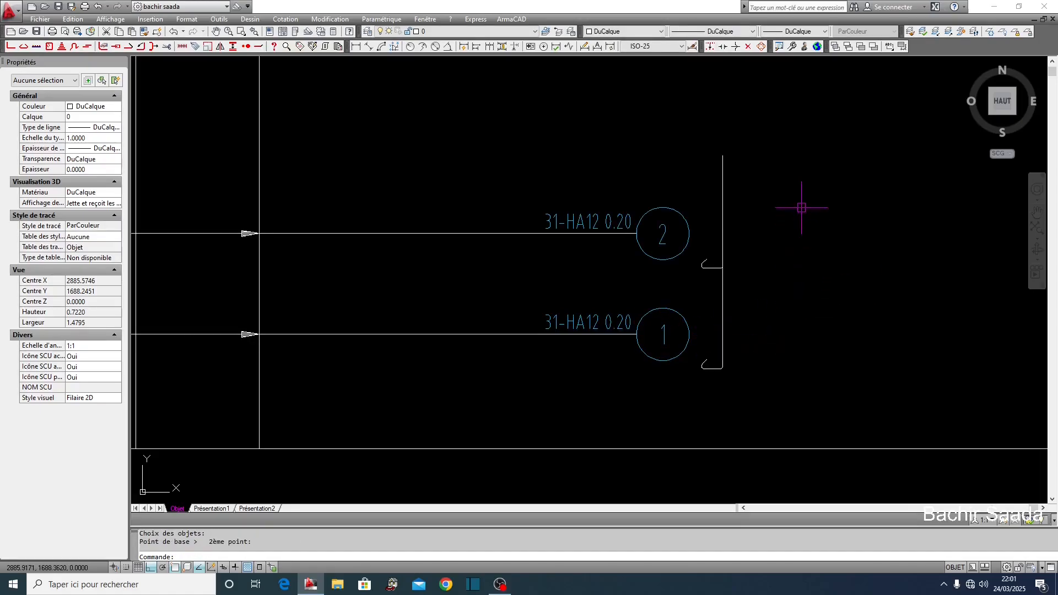
- Move the copied bar sketch straight up so it sits beside mark 2, clear of the sketch below
key("Escape")
left_click(743, 244)
left_click(709, 222)
type("d")
key("Return")
left_click(790, 283)
left_click(791, 250)
key("Escape")
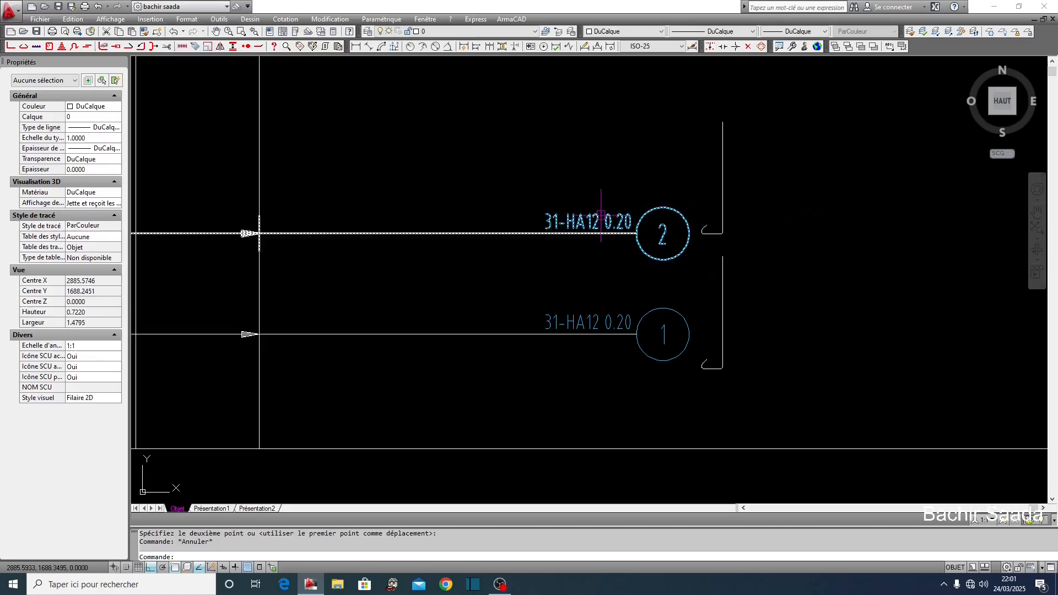
- Associate the left-hand HA10 vertical bar of the wall section with existing mark 2, keeping the old number of elements and comments
scroll(769, 353, "down", 10)
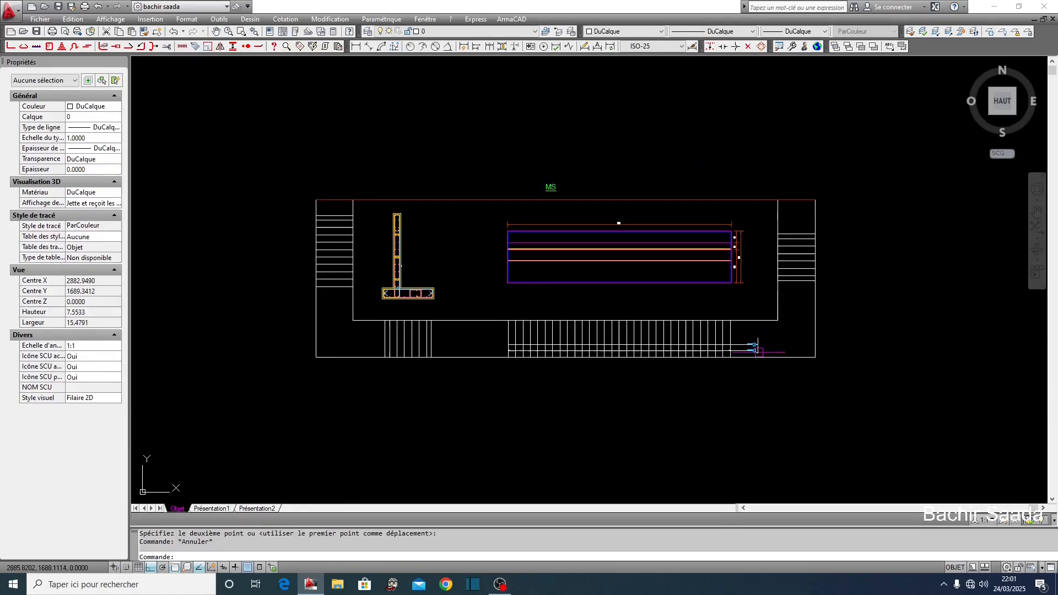
scroll(760, 353, "down", 2)
scroll(532, 311, "up", 12)
key("Escape")
left_click(521, 356)
scroll(504, 384, "down", 4)
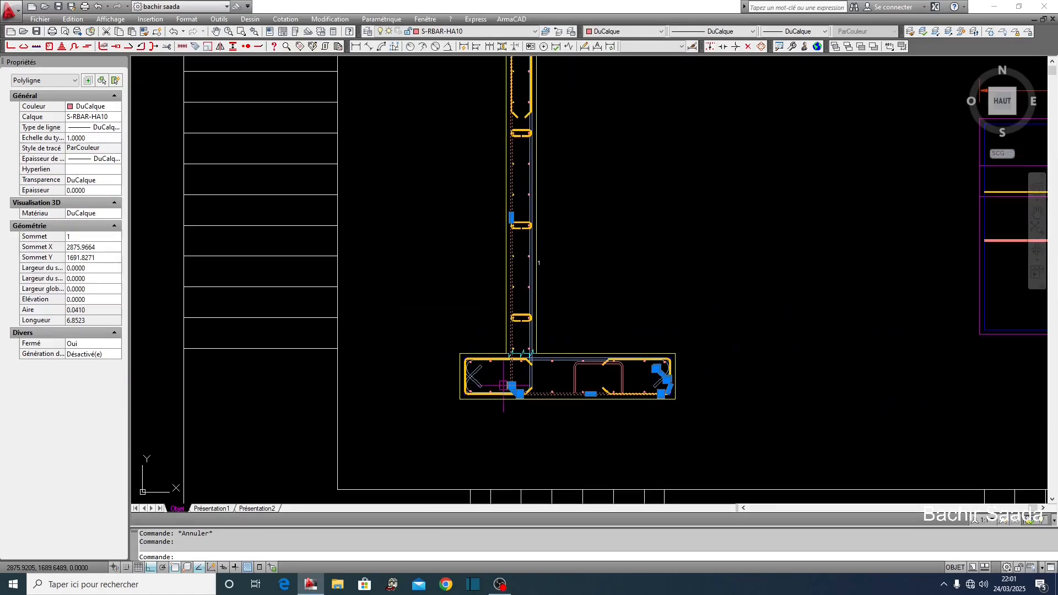
key("Escape")
left_click(524, 239)
right_click(524, 240)
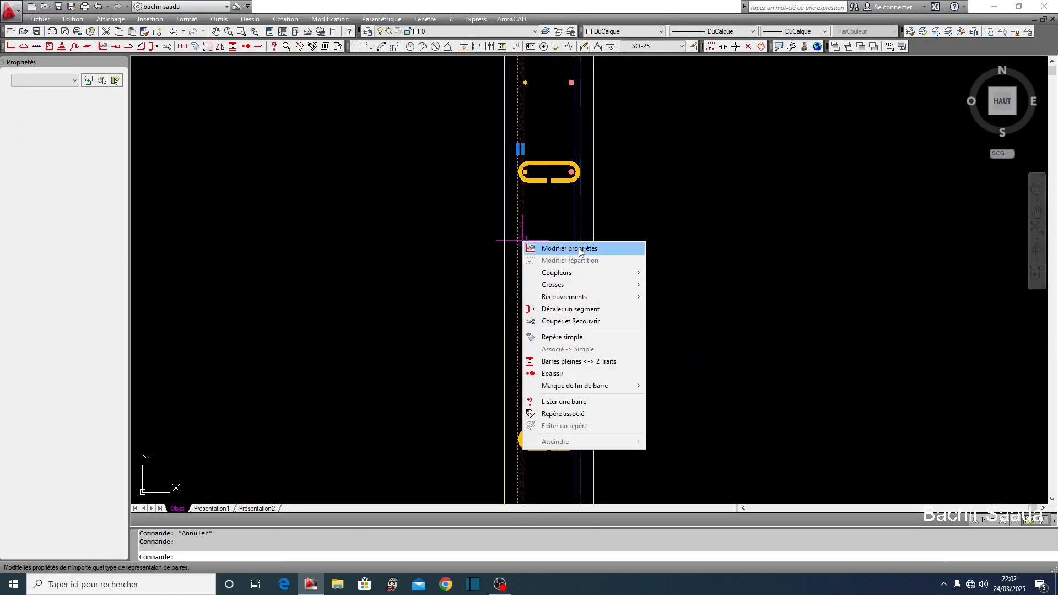
left_click(573, 402)
left_click(466, 370)
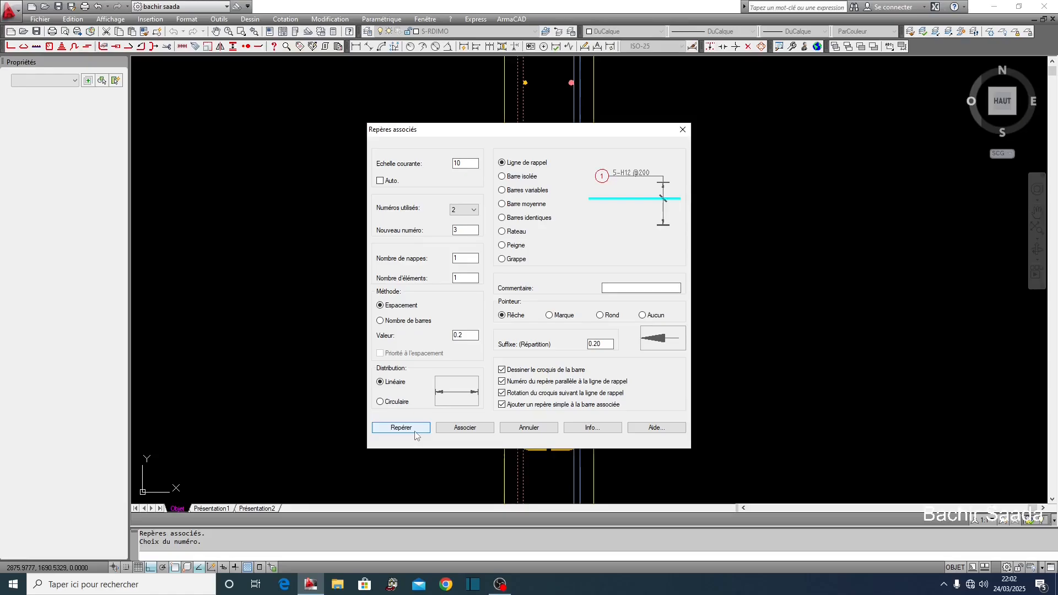
left_click(465, 428)
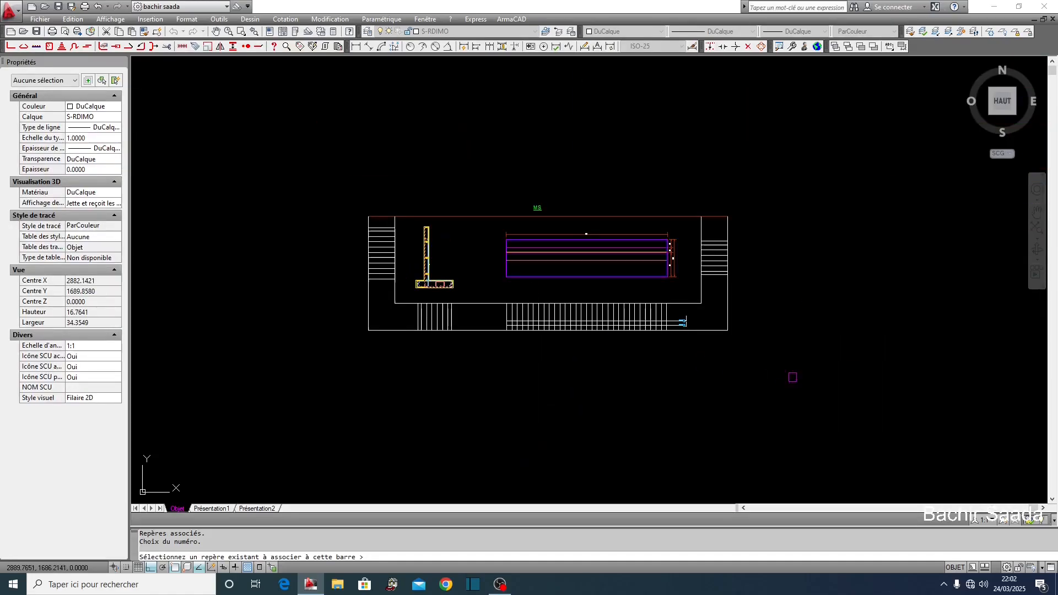
scroll(656, 301, "up", 6)
left_click(642, 240)
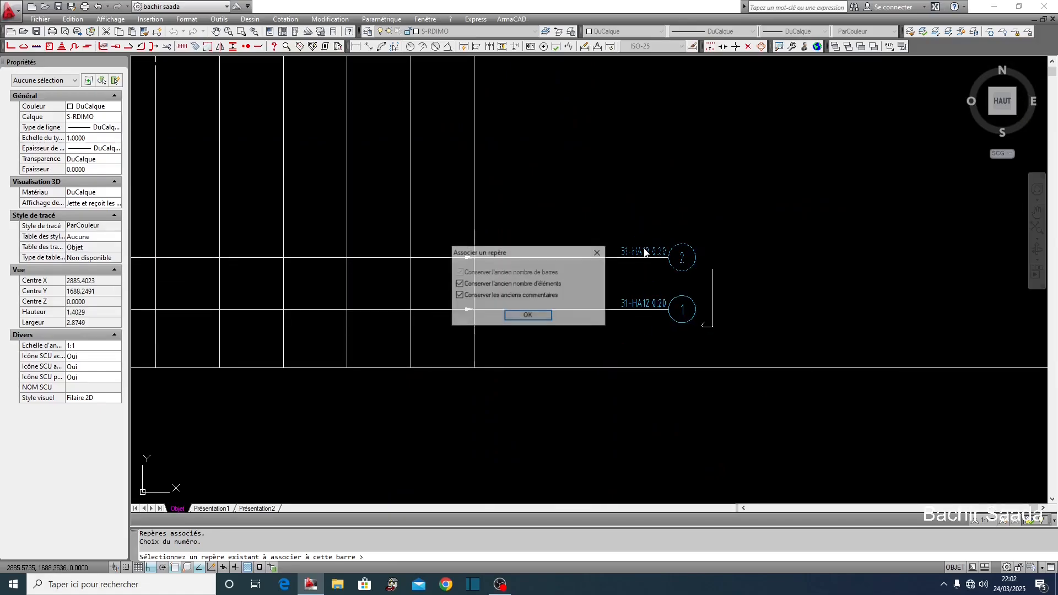
left_click(527, 316)
scroll(676, 265, "up", 5)
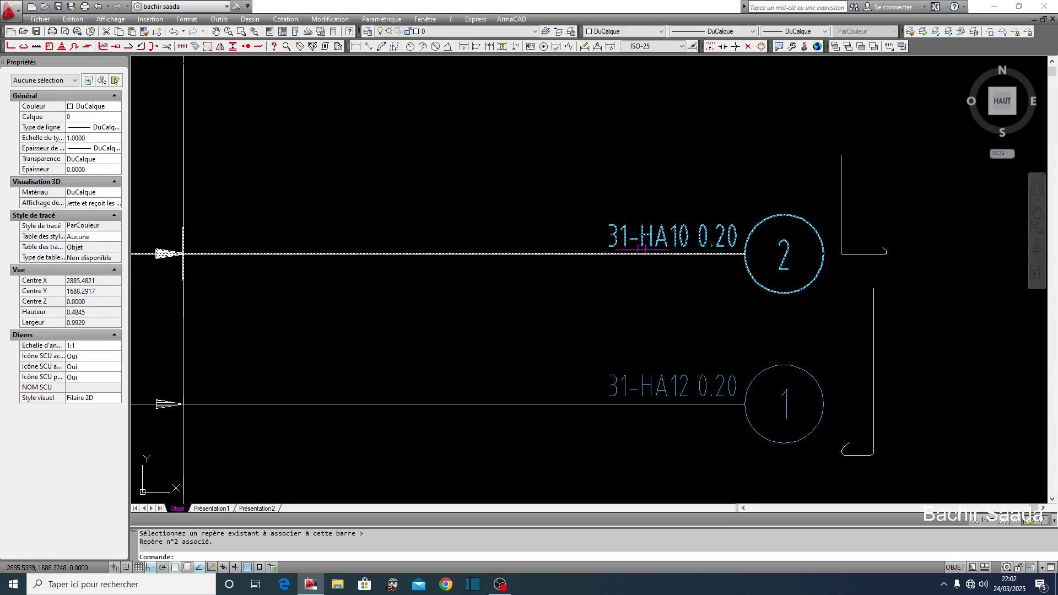
scroll(641, 276, "down", 8)
scroll(739, 266, "up", 9)
left_click(744, 260)
left_click(728, 296)
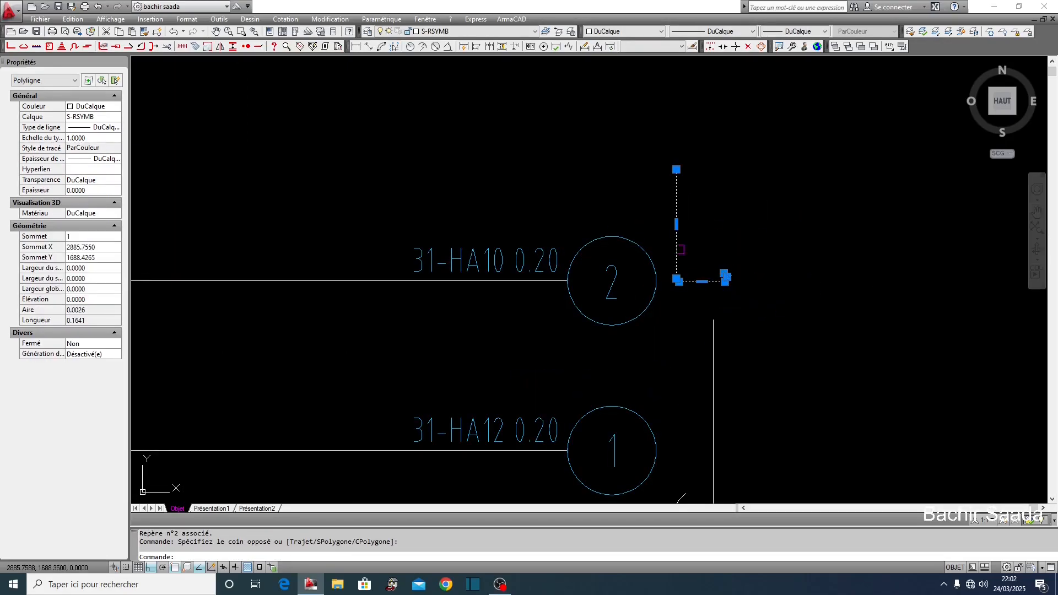
scroll(721, 286, "down", 8)
key("Escape")
key("Escape")
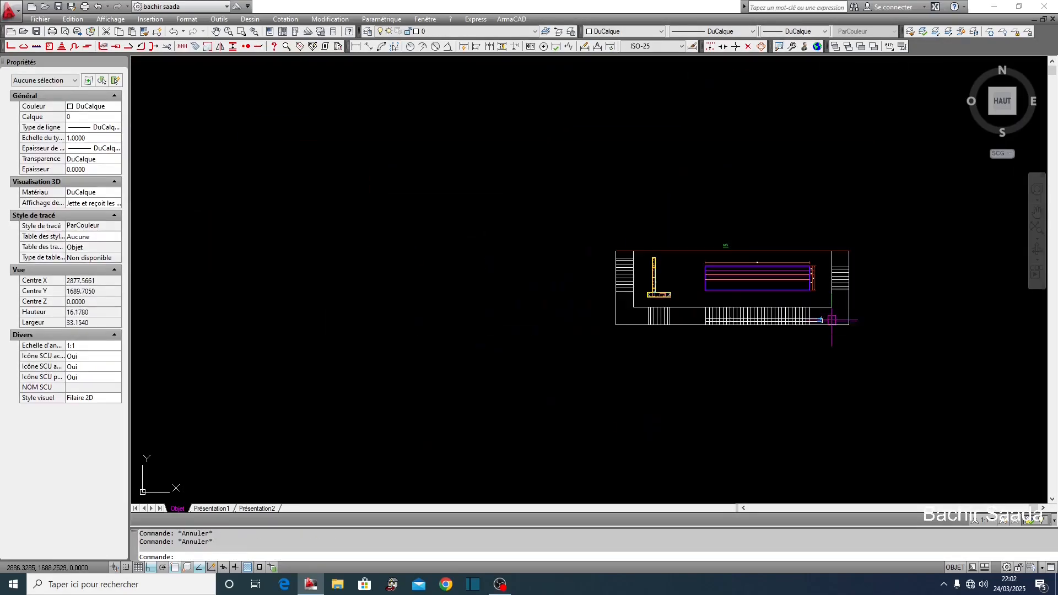
- Copy the simple mark 1 beside the wall section horizontally to the wall's left side
scroll(657, 285, "up", 9)
left_click(592, 244)
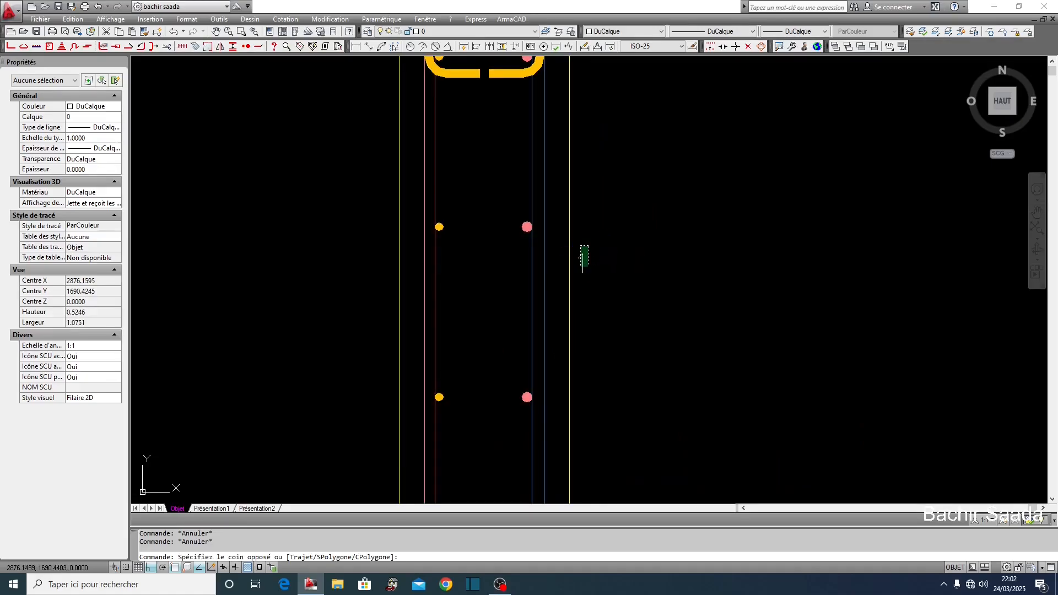
left_click(581, 268)
type("cc")
key("space")
left_click(789, 364)
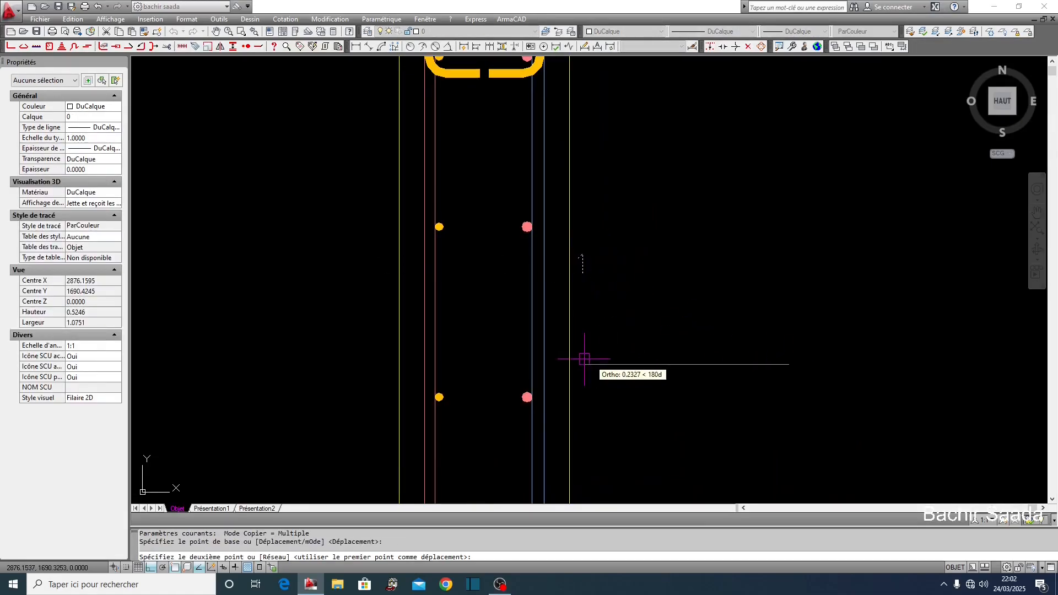
left_click(578, 357)
key("Escape")
- Change the number of the copied simple mark on the wall's left side to 2
left_click(371, 261)
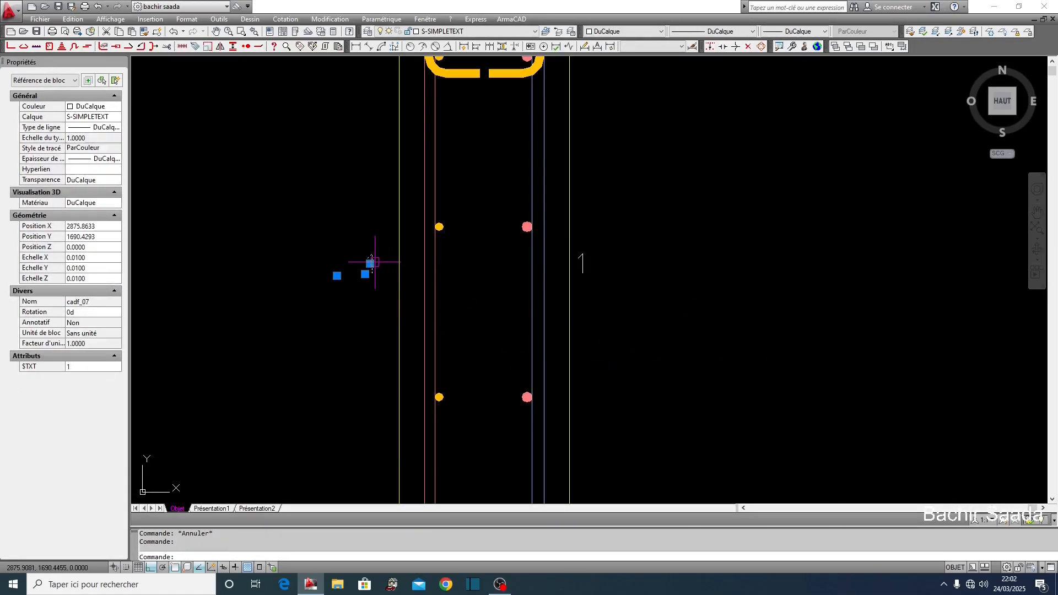
right_click(374, 261)
left_click(433, 447)
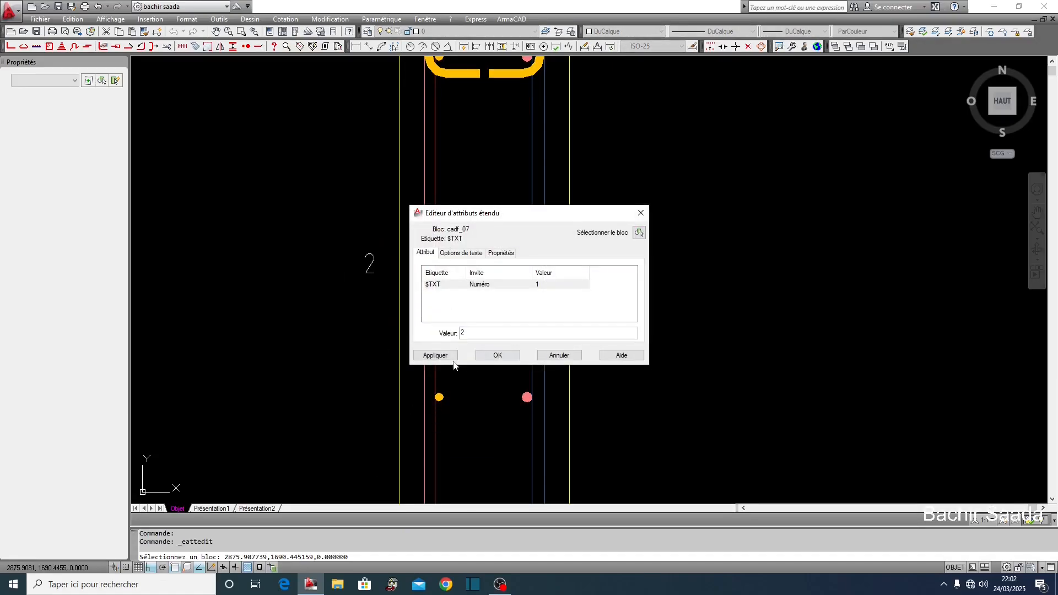
left_click(496, 355)
key("Escape")
scroll(401, 312, "down", 5)
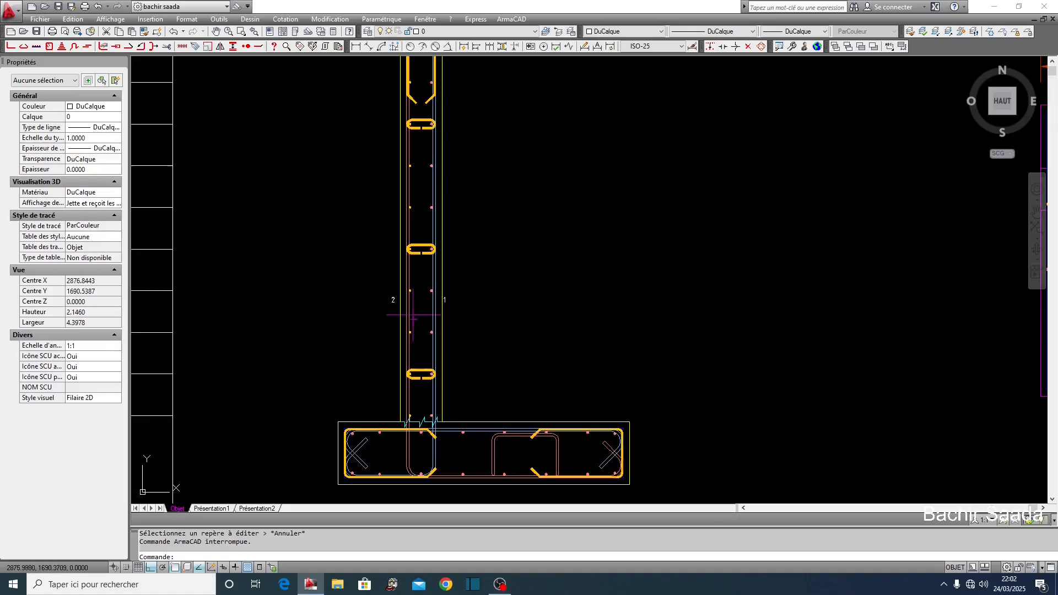
key("Escape")
scroll(436, 331, "up", 3)
left_click(461, 348)
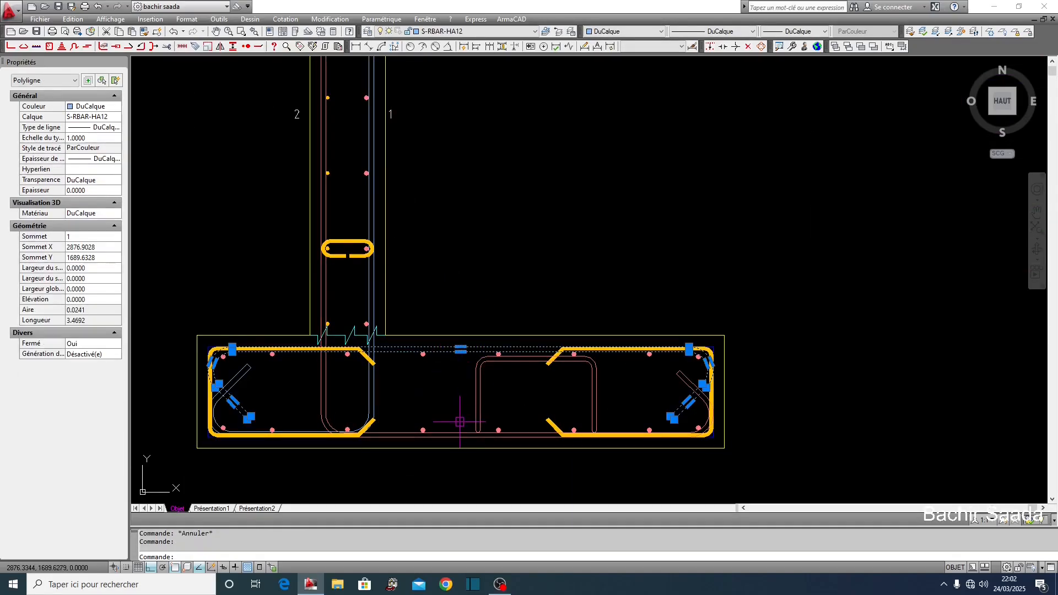
key("Escape")
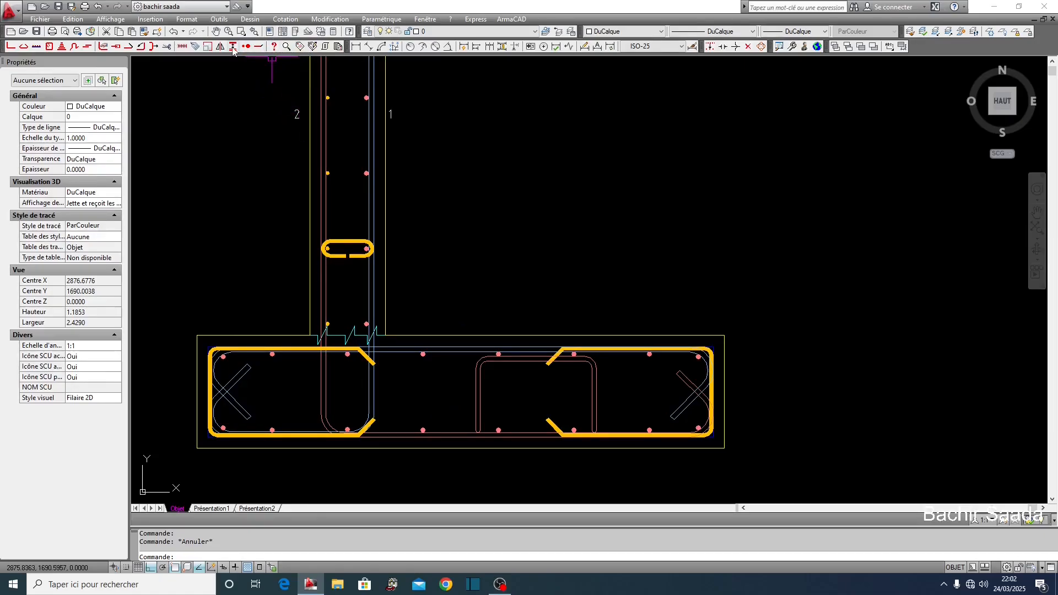
left_click(299, 46)
left_click(448, 349)
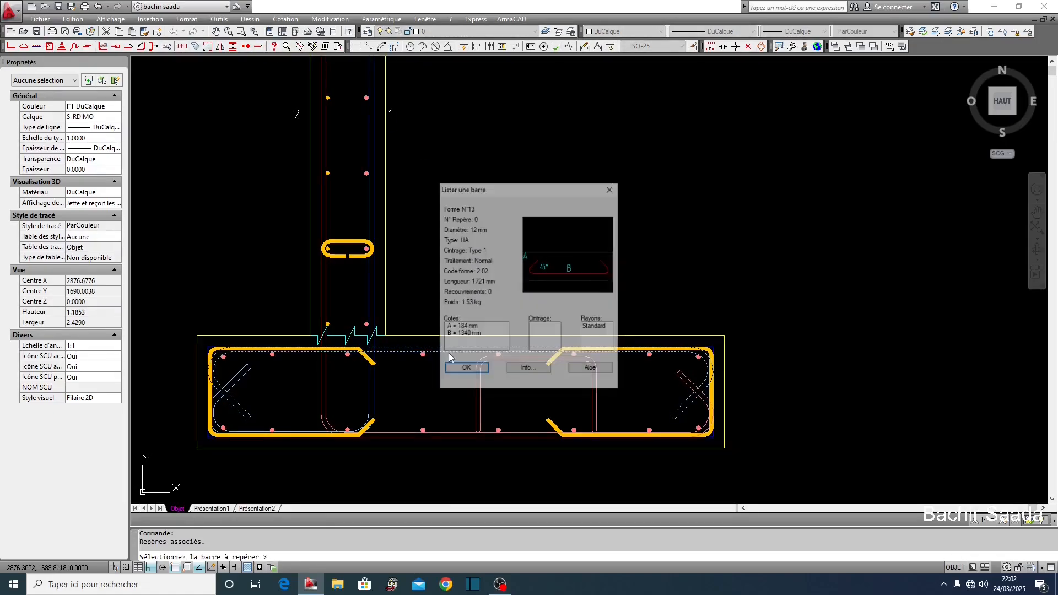
key("Return")
- Copy the 31-HA10 0.20 distribution line with mark 2 and its bar sketch directly above, using a mark increment of 1
scroll(366, 312, "down", 6)
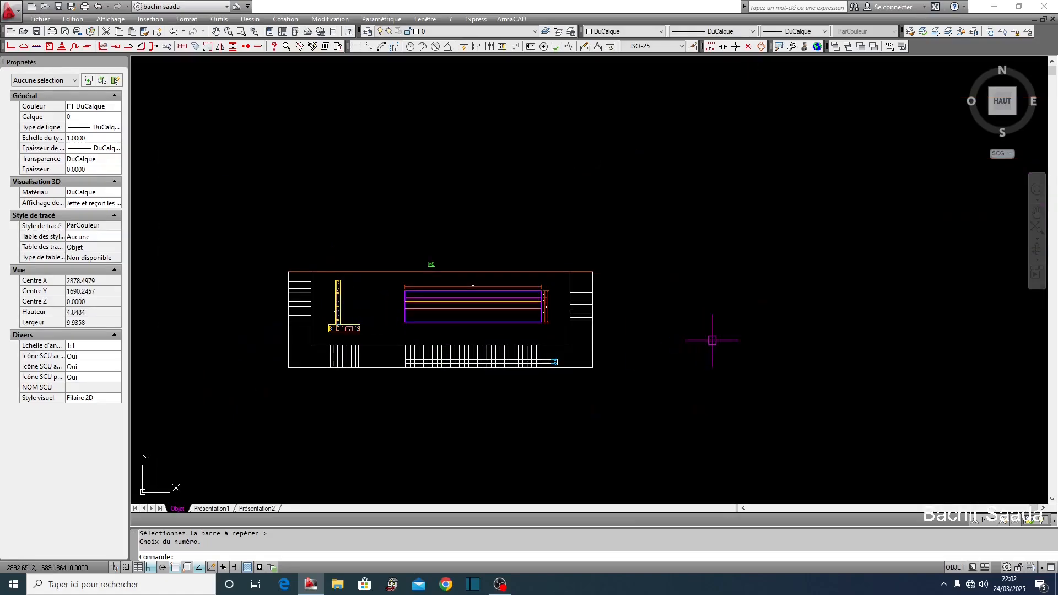
scroll(616, 317, "up", 3)
scroll(661, 236, "down", 3)
scroll(648, 320, "up", 8)
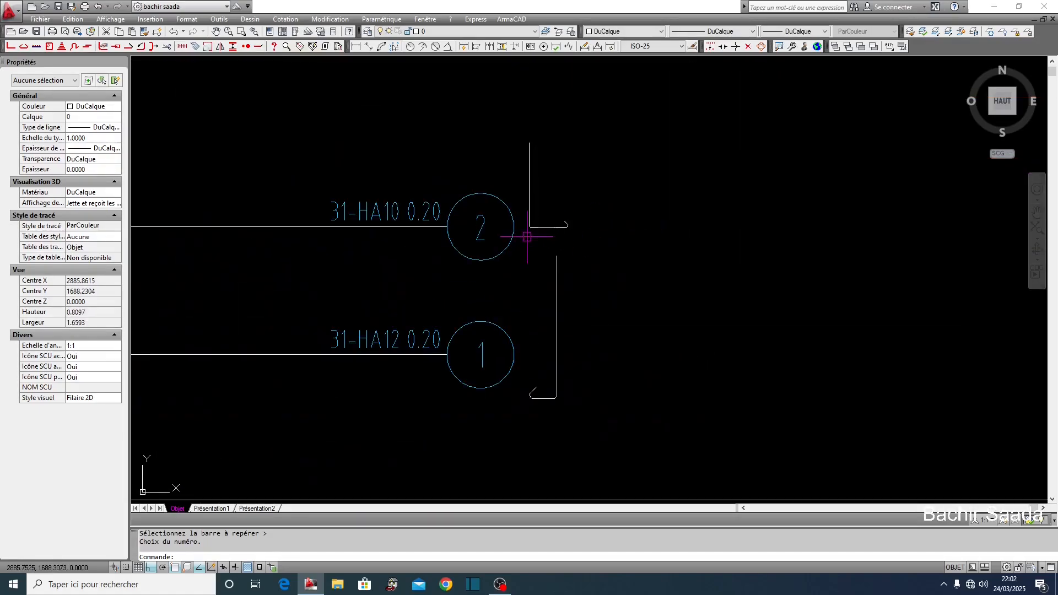
left_click(604, 199)
left_click(427, 230)
left_click(219, 47)
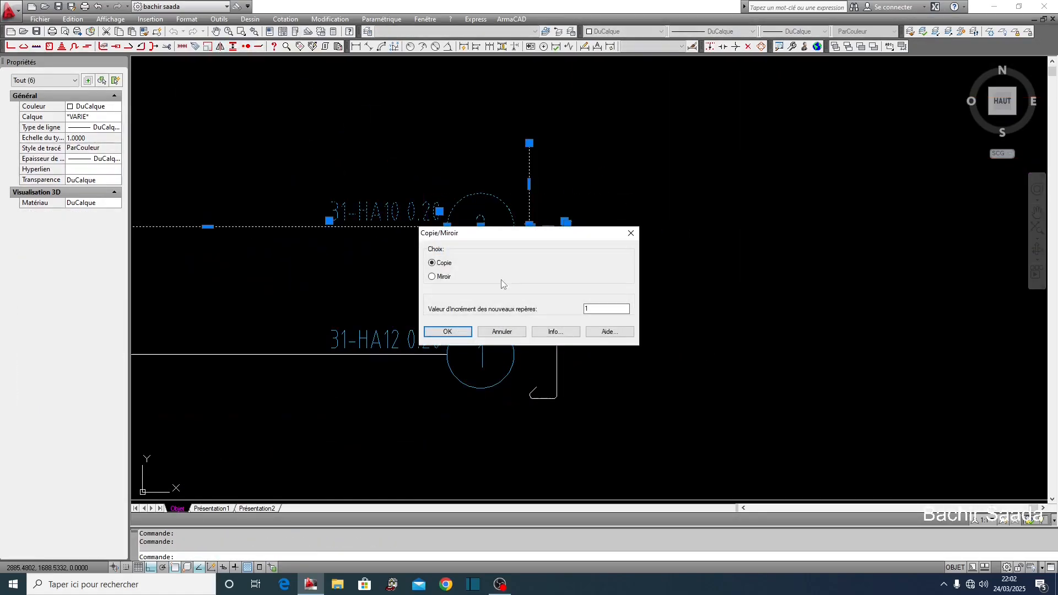
left_click(448, 331)
scroll(612, 330, "down", 3)
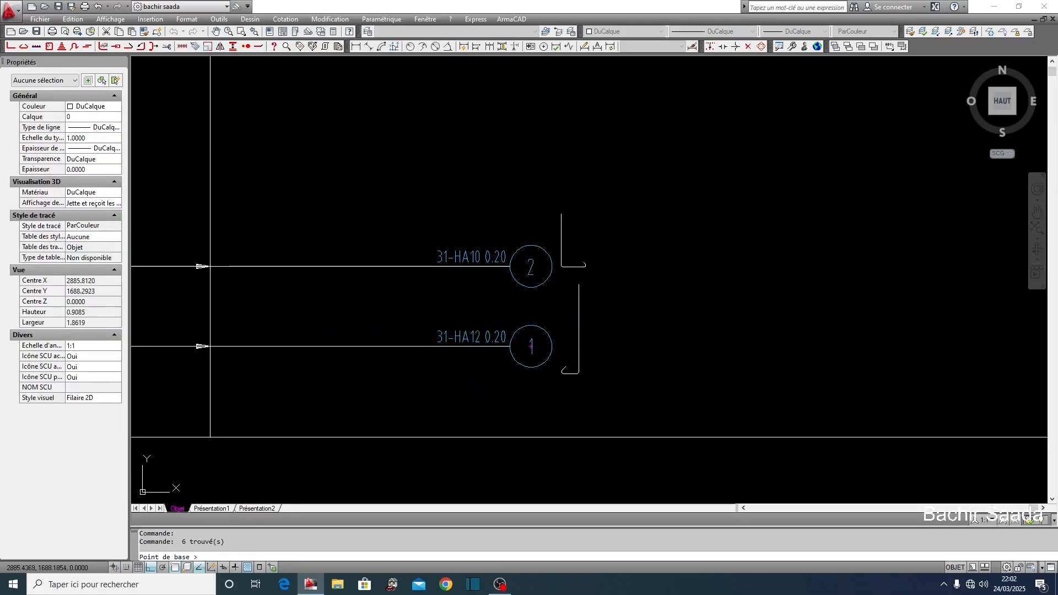
left_click(393, 265)
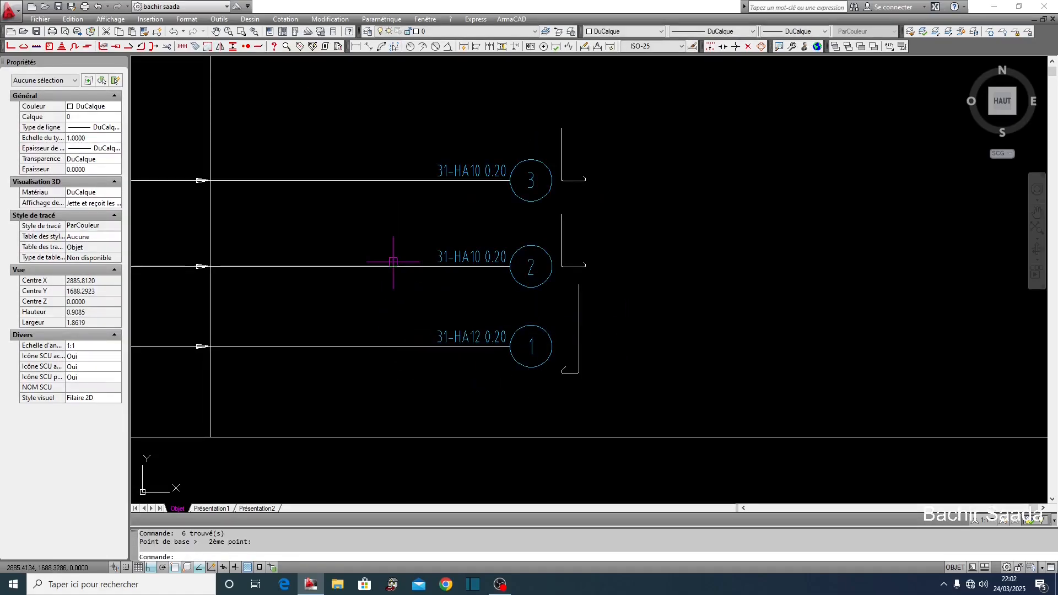
key("Escape")
key("Escape")
scroll(571, 257, "down", 5)
scroll(511, 303, "up", 6)
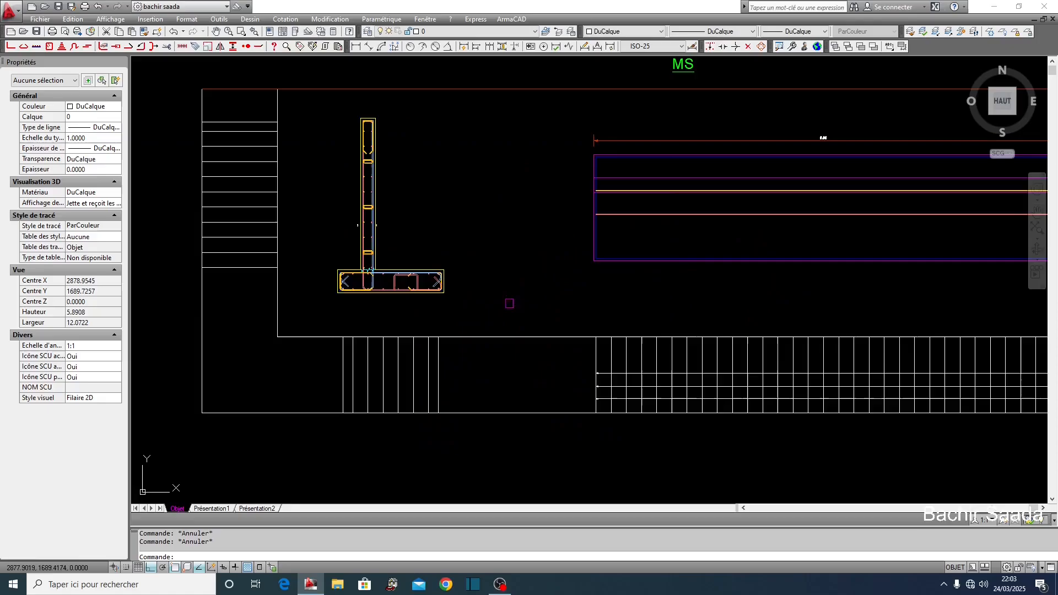
scroll(385, 271, "up", 3)
right_click(351, 260)
left_click(380, 267)
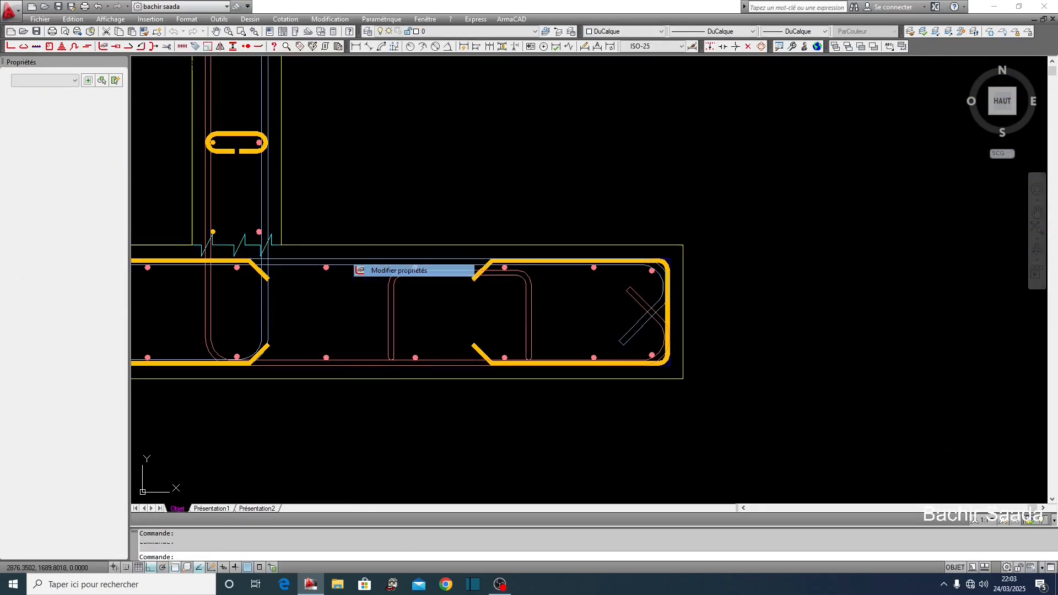
left_click(384, 281)
key("Escape")
key("Escape")
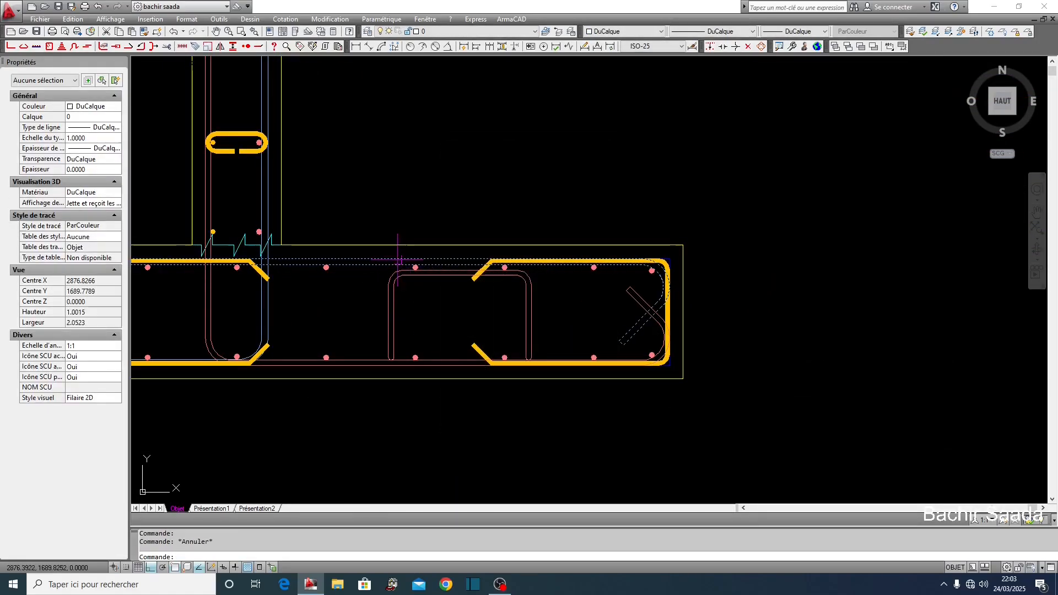
- Associate the footing's top HA12 bar with the existing mark 3
left_click(385, 258)
right_click(384, 258)
left_click(441, 431)
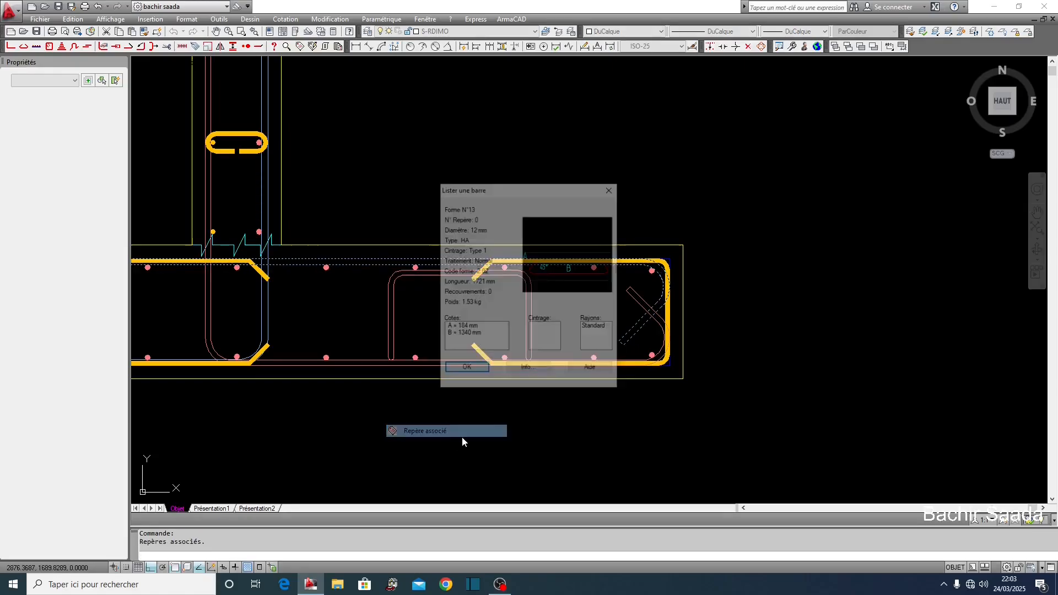
left_click(465, 370)
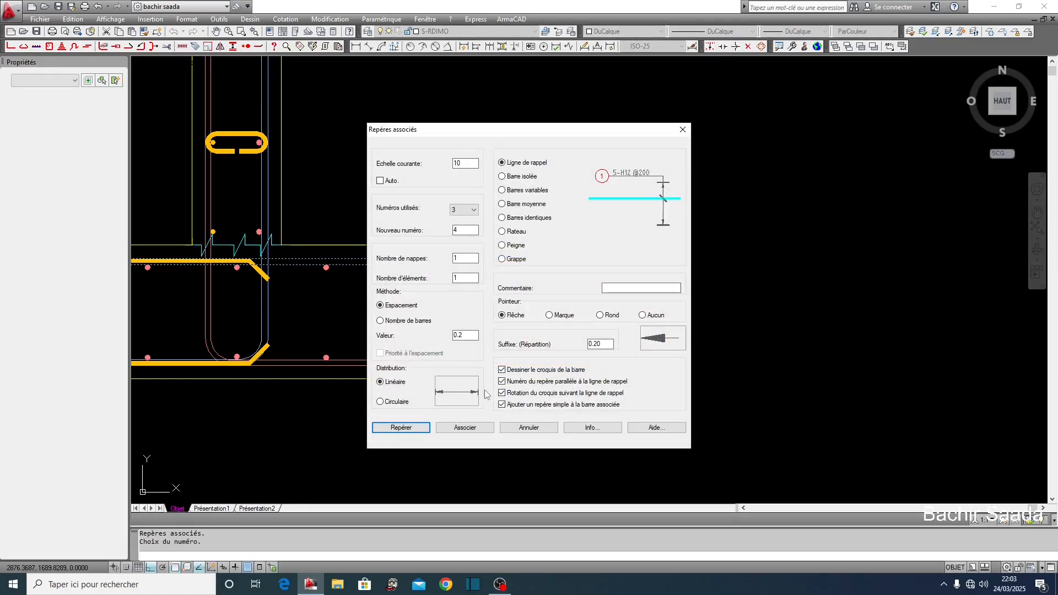
left_click(464, 430)
scroll(359, 296, "down", 11)
scroll(602, 319, "up", 12)
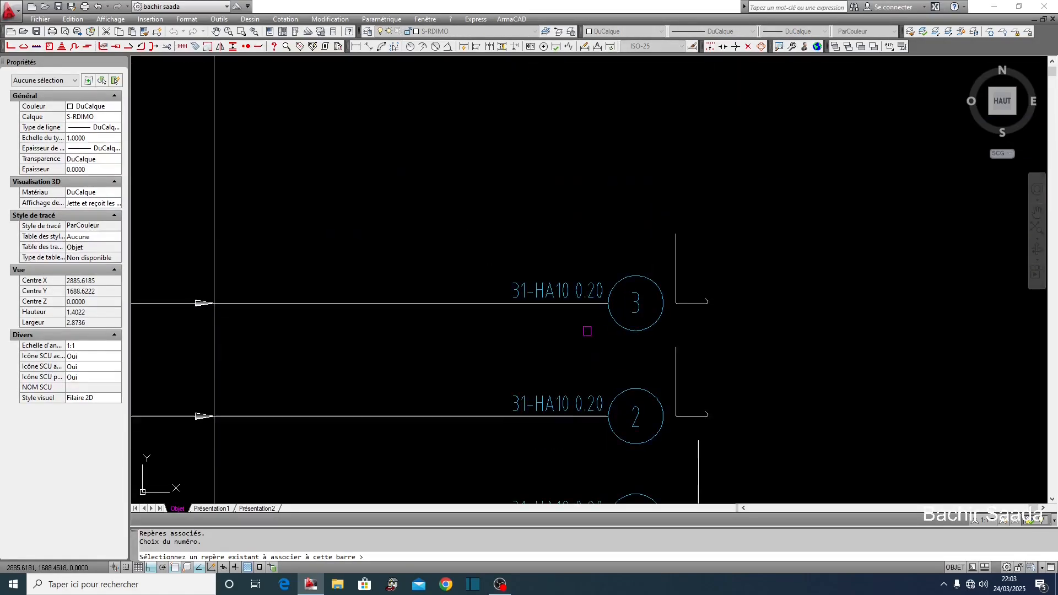
left_click(582, 289)
left_click(527, 315)
scroll(673, 303, "up", 5)
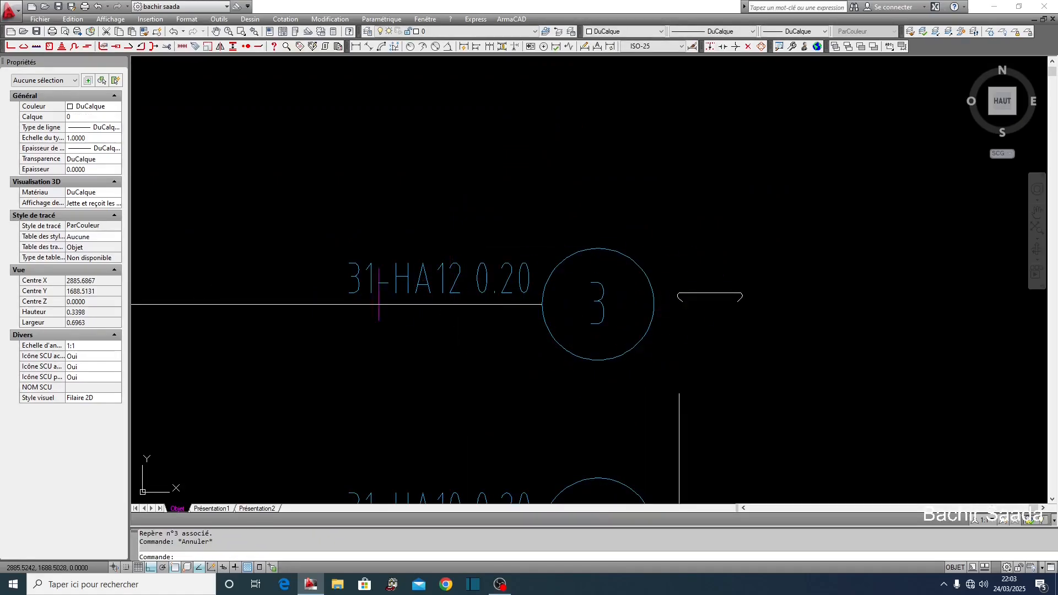
key("Escape")
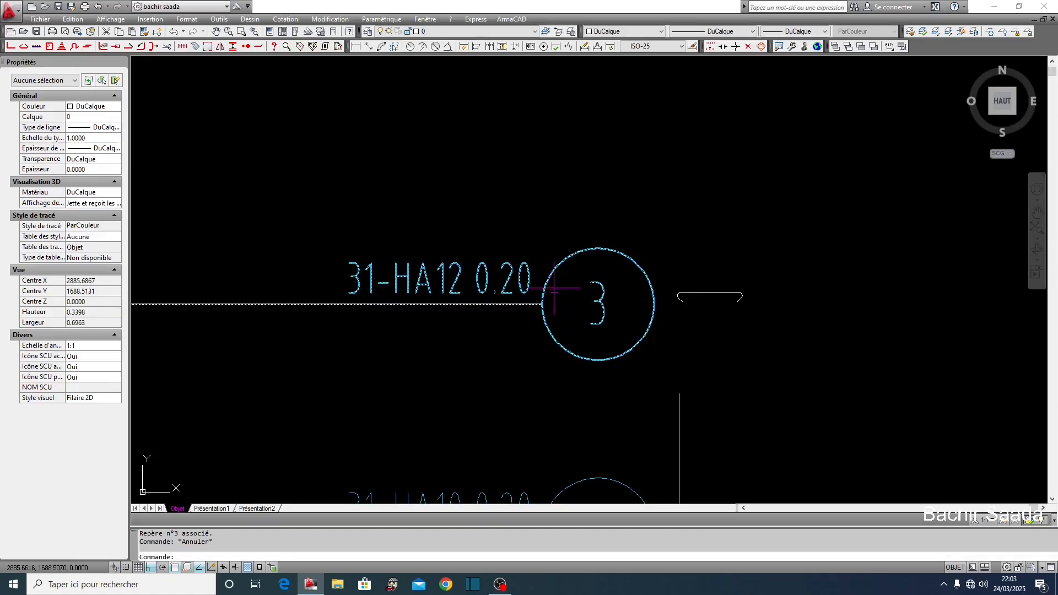
- Examine the wall's vertical bars and the footing's top bar and U-bars in the wall section
scroll(718, 308, "down", 6)
scroll(717, 346, "down", 5)
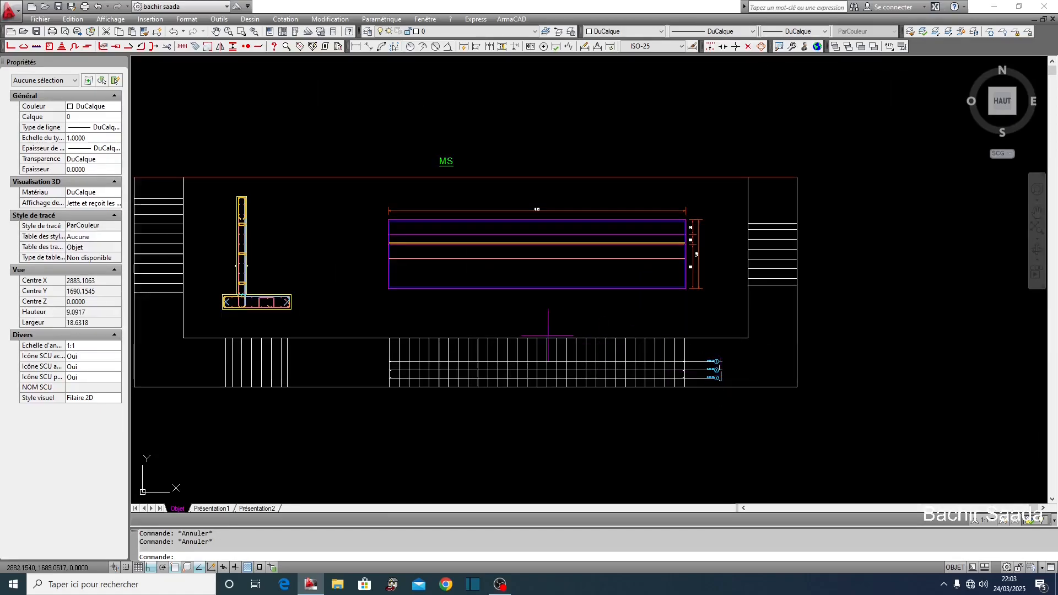
scroll(221, 303, "up", 8)
scroll(426, 354, "up", 3)
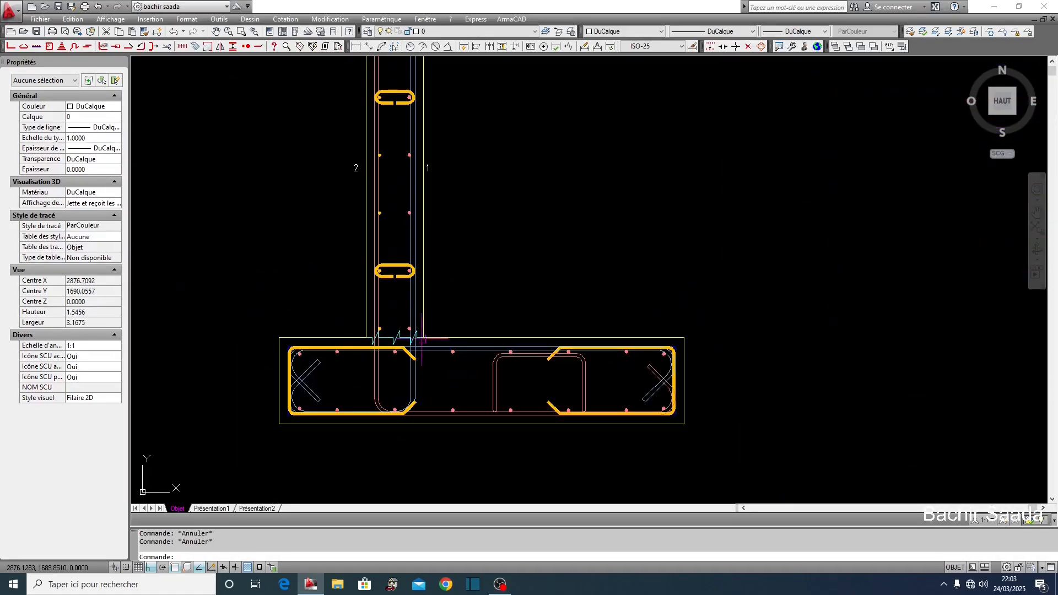
left_click(411, 300)
key("Escape")
left_click(378, 304)
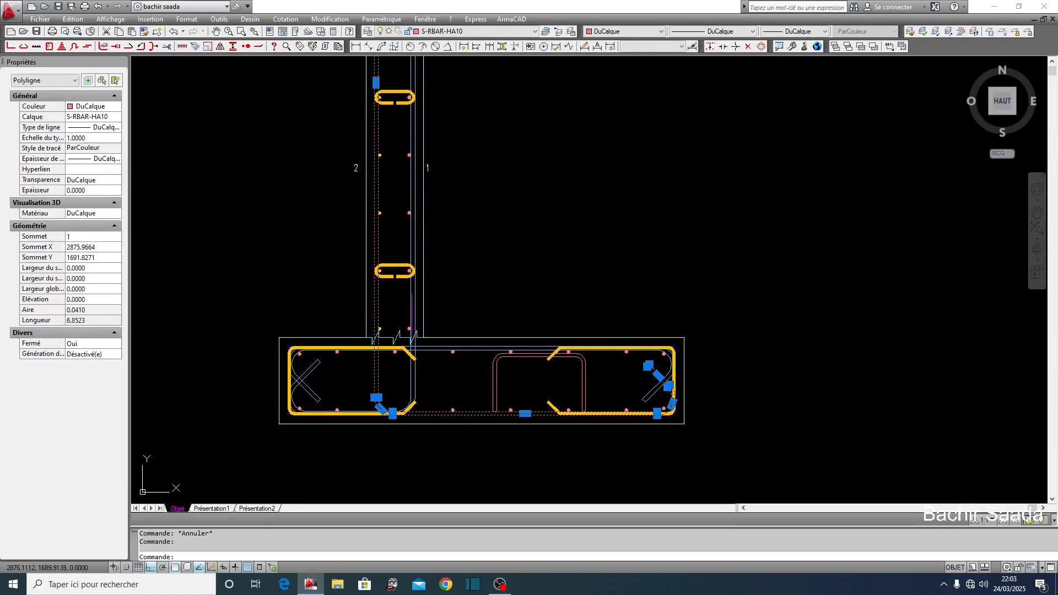
key("Escape")
left_click(478, 351)
key("Escape")
scroll(502, 371, "down", 2)
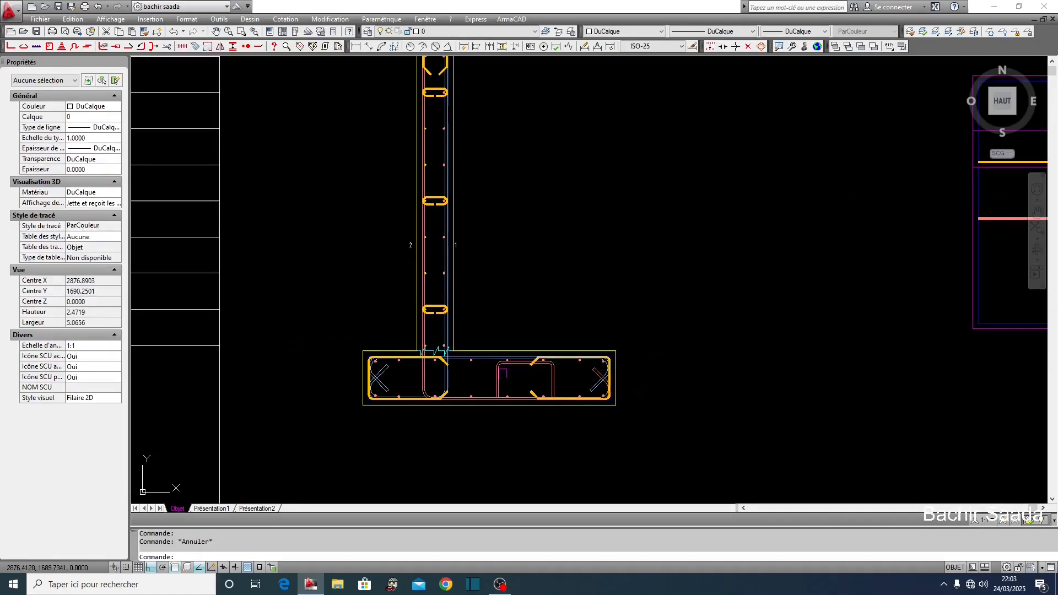
mouse_move(501, 297)
middle_mouse_down()
mouse_move(512, 400)
mouse_move(514, 286)
middle_mouse_up()
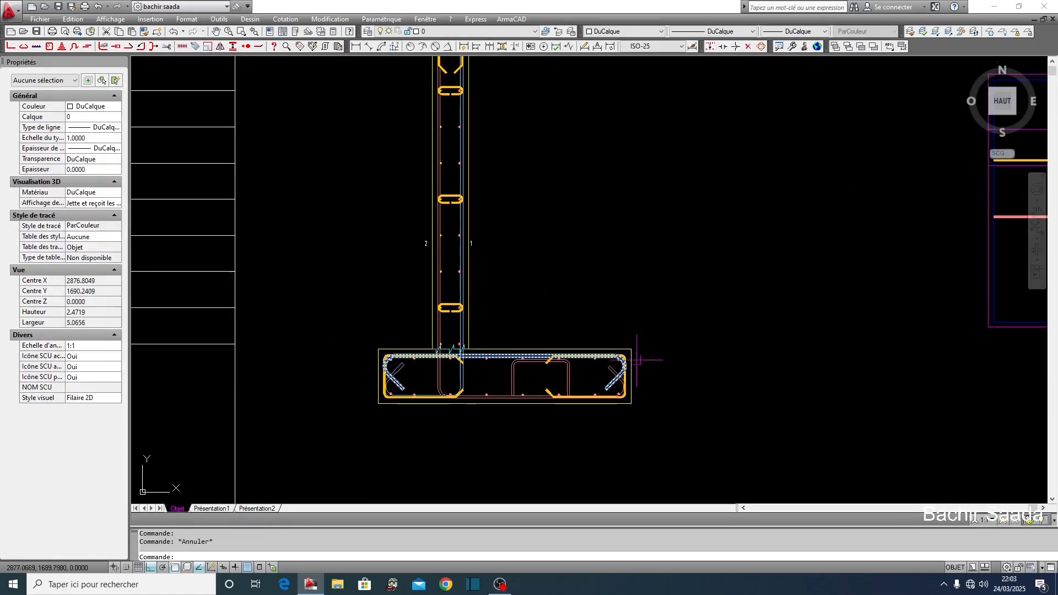
scroll(447, 384, "up", 3)
scroll(502, 355, "down", 2)
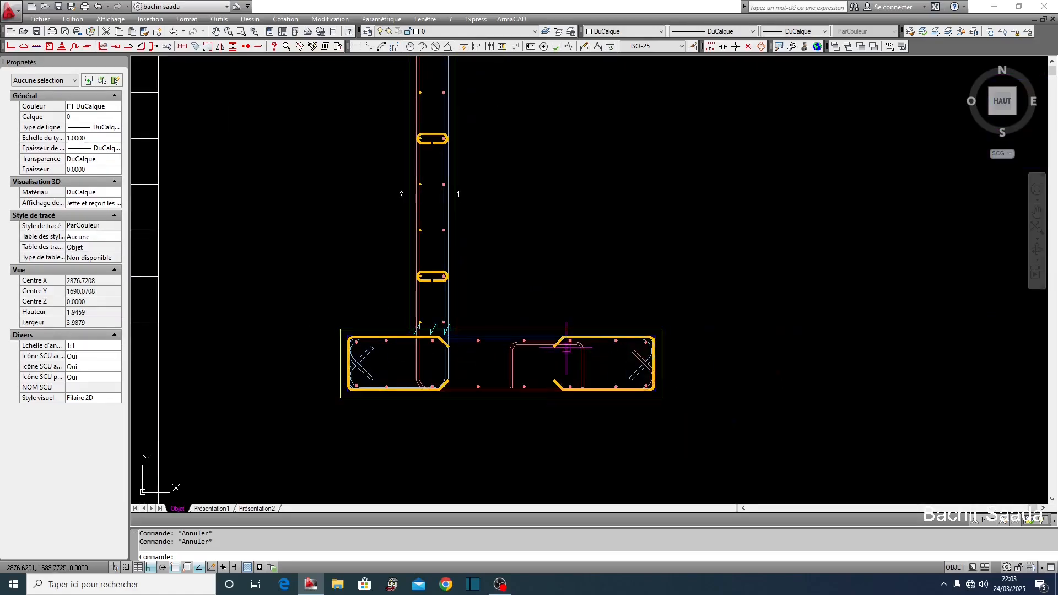
scroll(566, 350, "up", 3)
left_click(530, 341)
scroll(519, 344, "down", 4)
key("Escape")
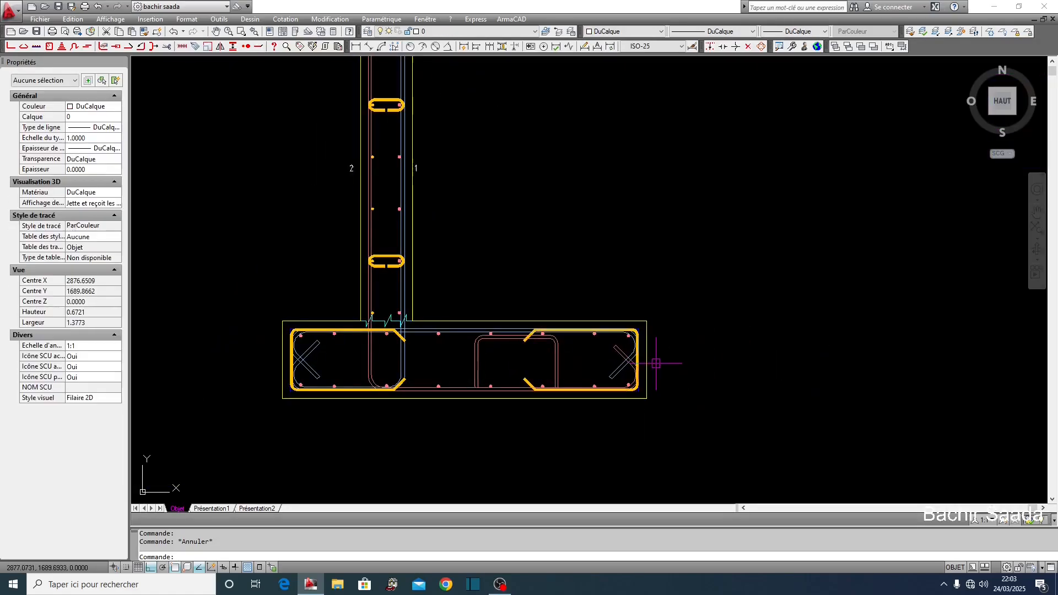
- Move the footing's right-hand HA8 U-bar out of the section, into the empty space to the footing's right
key("Escape")
scroll(524, 352, "up", 3)
left_click(522, 333)
scroll(472, 320, "down", 4)
type("dp")
key("space")
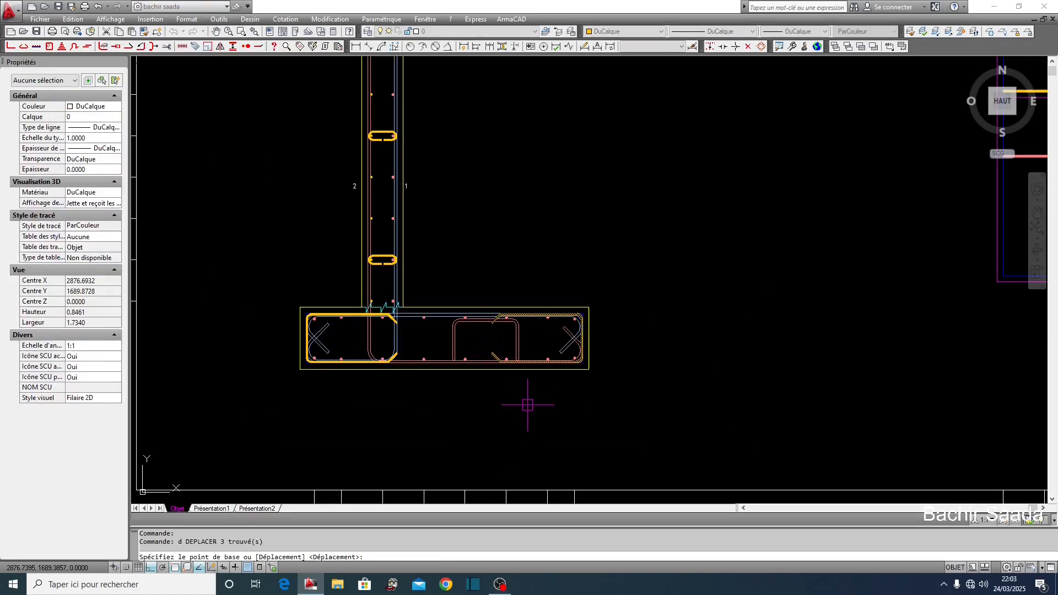
left_click(527, 406)
left_click(717, 411)
key("Escape")
key("Escape")
- Move the pulled-out HA8 U-bar slightly back toward the footing's right end
left_click(816, 335)
left_click(712, 390)
type("dp")
key("space")
left_click(815, 413)
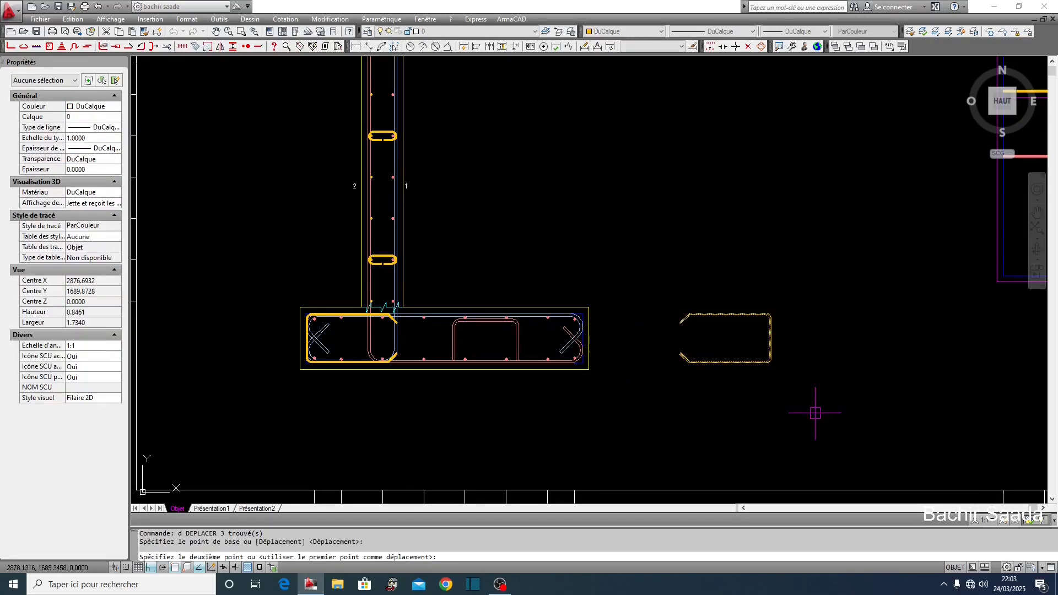
left_click(763, 410)
key("Escape")
key("Escape")
scroll(739, 348, "up", 3)
left_click(688, 330)
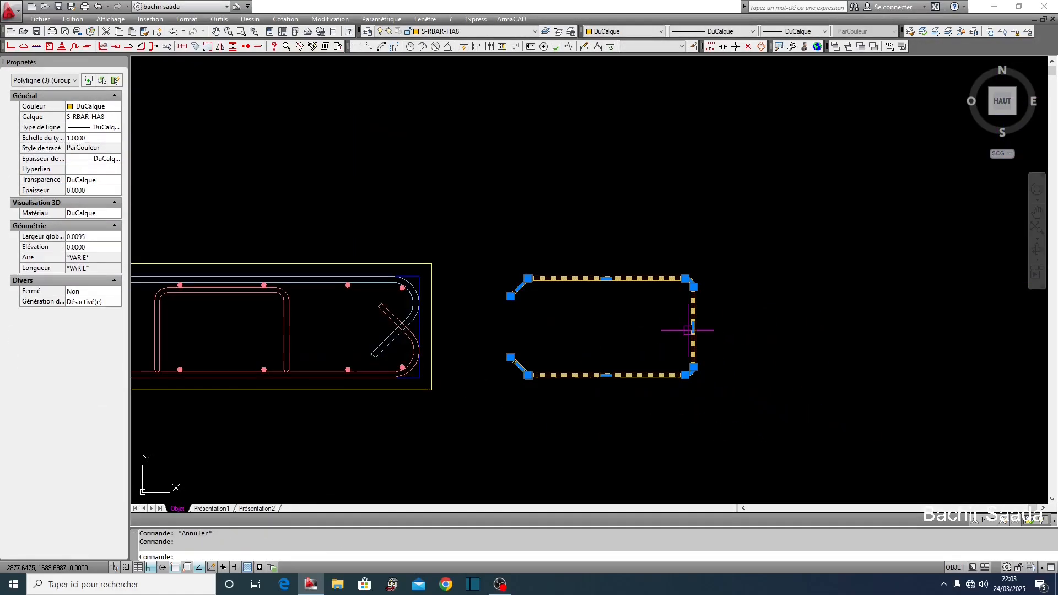
scroll(442, 341, "down", 6)
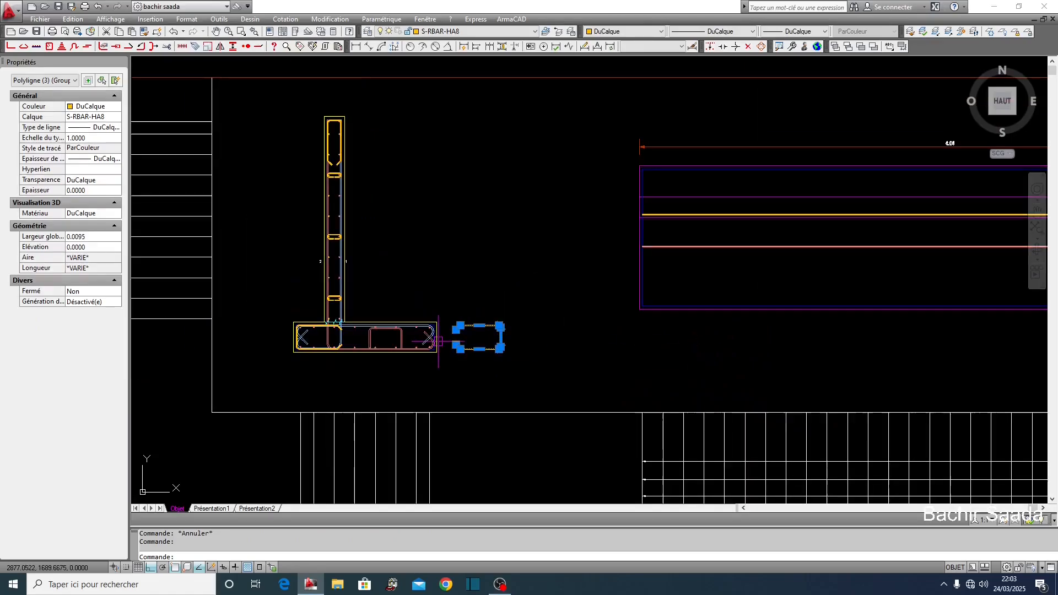
key("Escape")
key("Escape")
- Copy the 31-HA12 0.20 distribution line with mark 3 and its bar sketch directly above, using a mark increment of 1
scroll(400, 350, "down", 6)
scroll(612, 358, "up", 11)
scroll(609, 357, "up", 2)
left_click(611, 357)
left_click(601, 369)
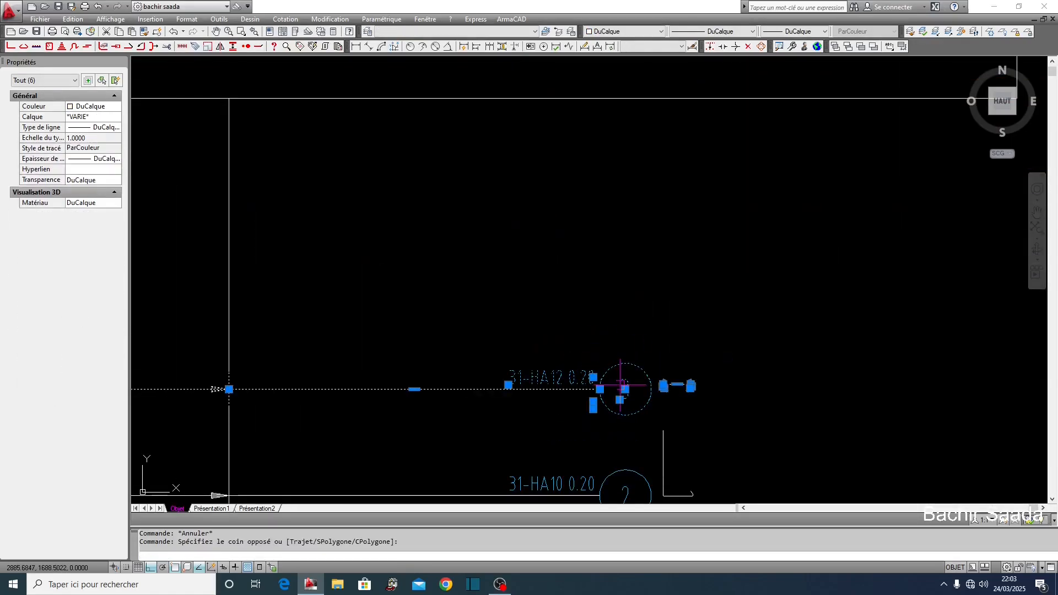
left_click(221, 47)
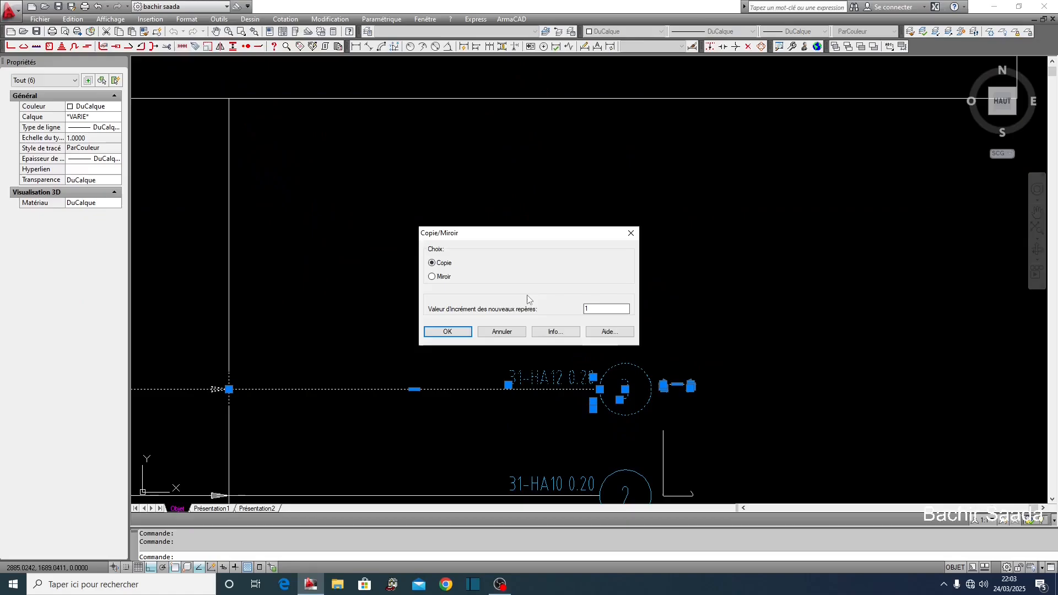
left_click(448, 332)
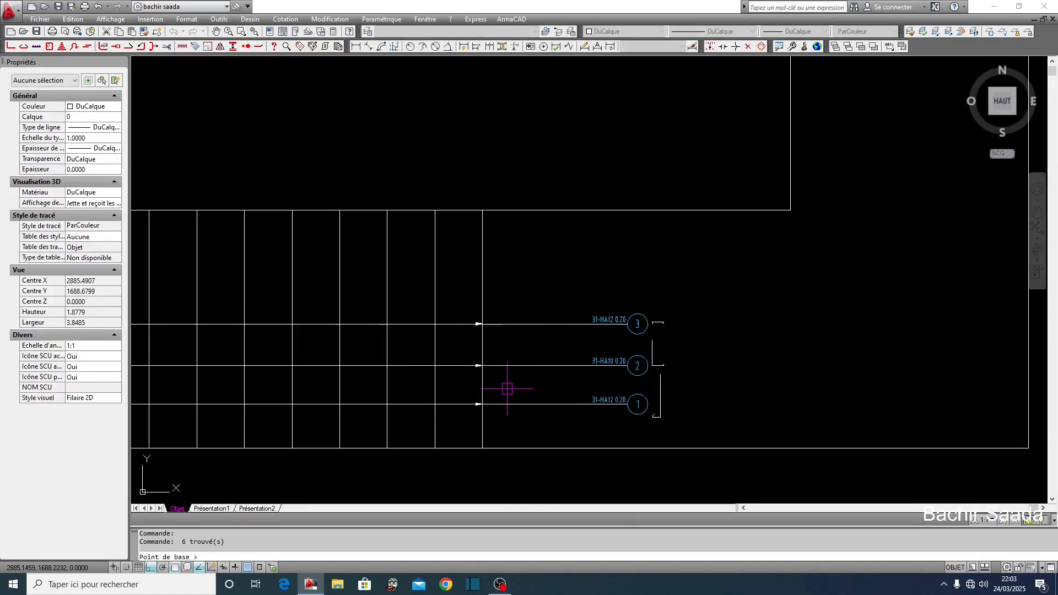
left_click(516, 324)
scroll(638, 272, "up", 4)
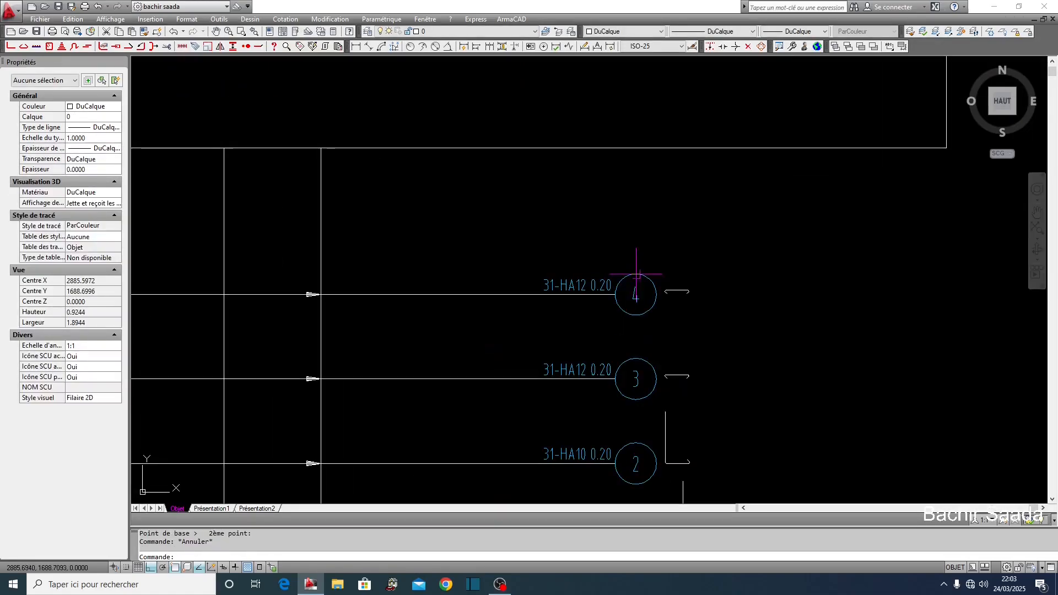
- Move the mark 4 distribution line and its bar sketch down, closer to the mark 3 line
left_click(634, 281)
left_click(598, 330)
type("d")
key("Return")
left_click(803, 319)
key("Escape")
key("Escape")
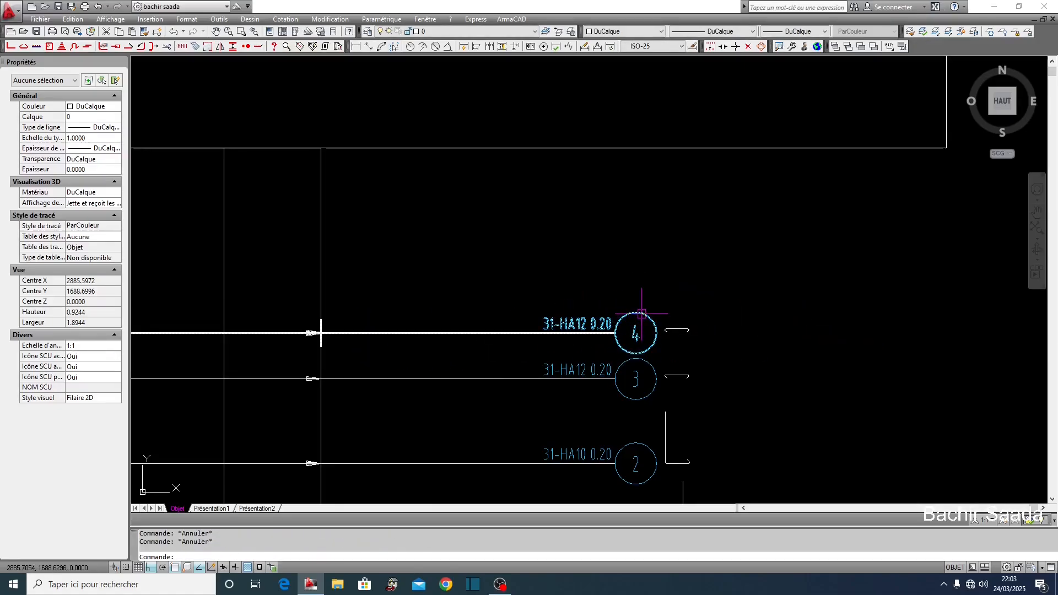
- Associate the HA8 U-bar beside the footing with the existing mark 4
scroll(543, 331, "down", 8)
scroll(540, 302, "up", 5)
left_click(540, 302)
right_click(541, 302)
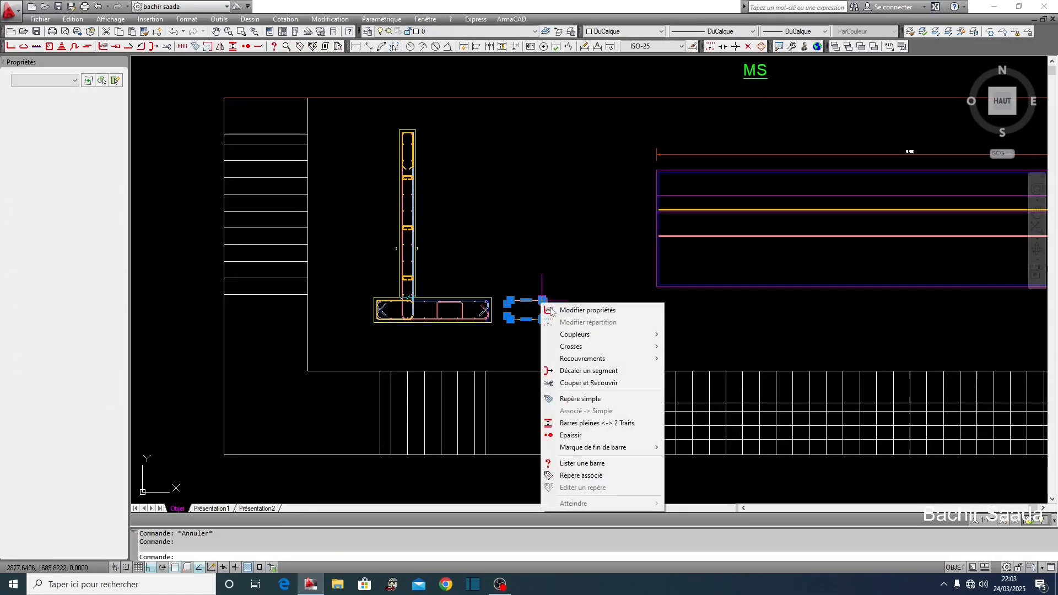
left_click(589, 482)
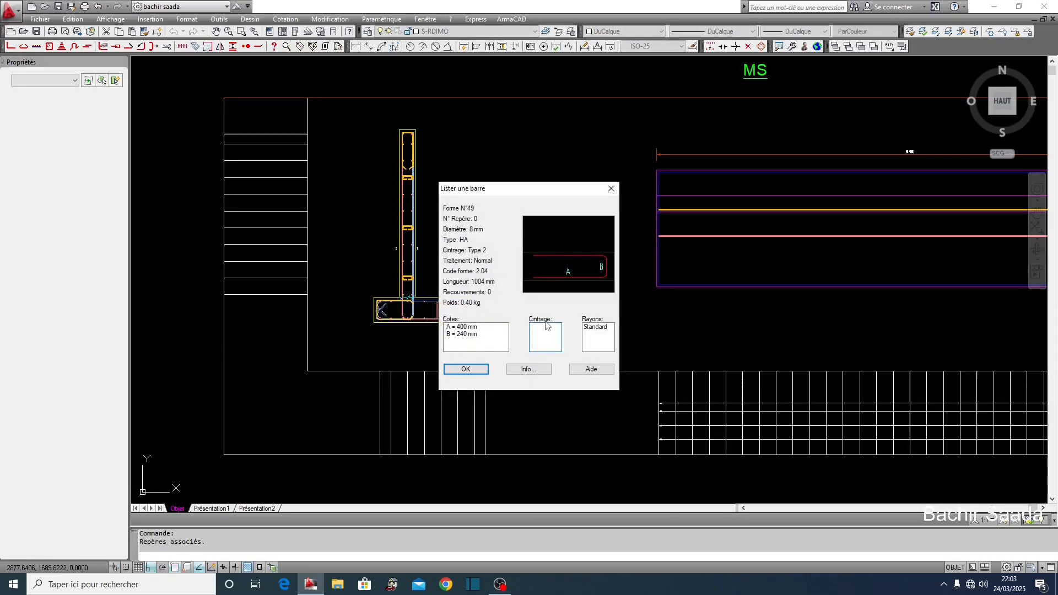
left_click(468, 368)
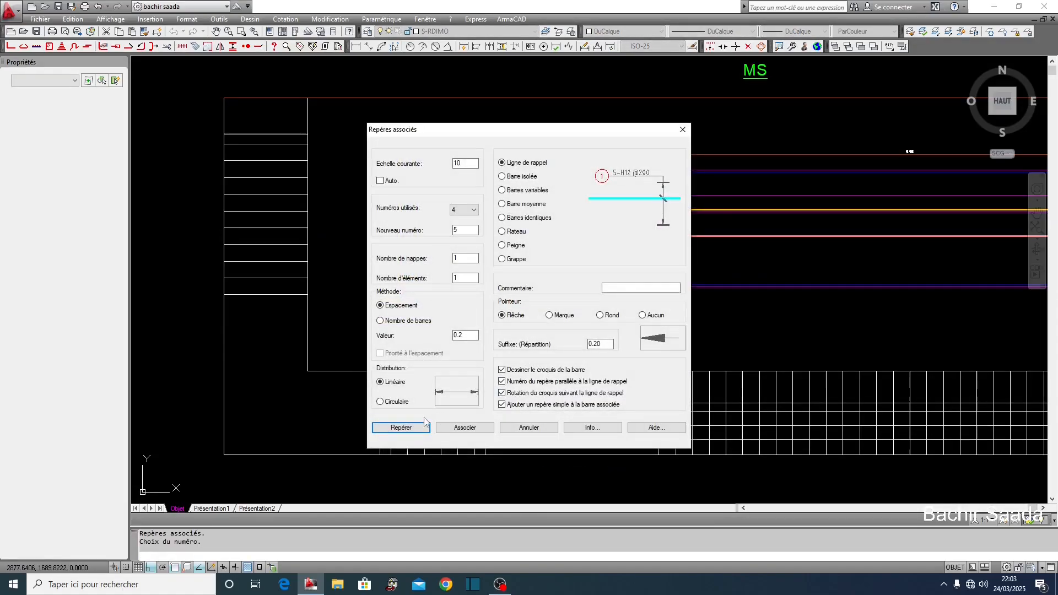
left_click(455, 431)
scroll(464, 333, "down", 6)
scroll(653, 354, "up", 10)
scroll(529, 329, "up", 6)
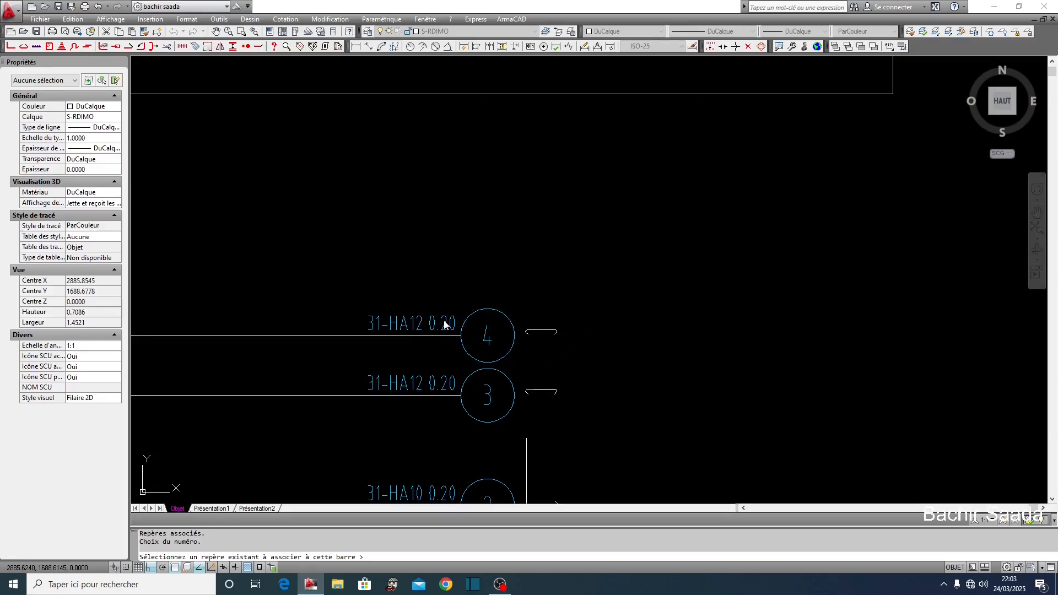
left_click(445, 324)
left_click(524, 316)
key("Escape")
key("Escape")
scroll(505, 345, "up", 2)
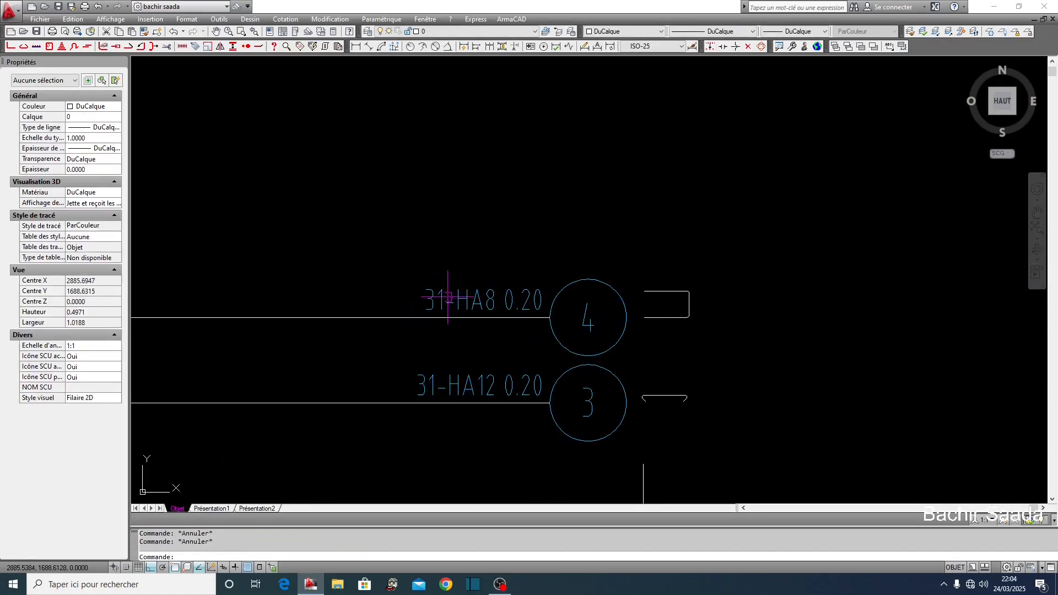
- Edit the 31-HA8 0.20 associated mark 4 and set its number of layers to 2
left_click(469, 296)
right_click(469, 295)
left_click(512, 480)
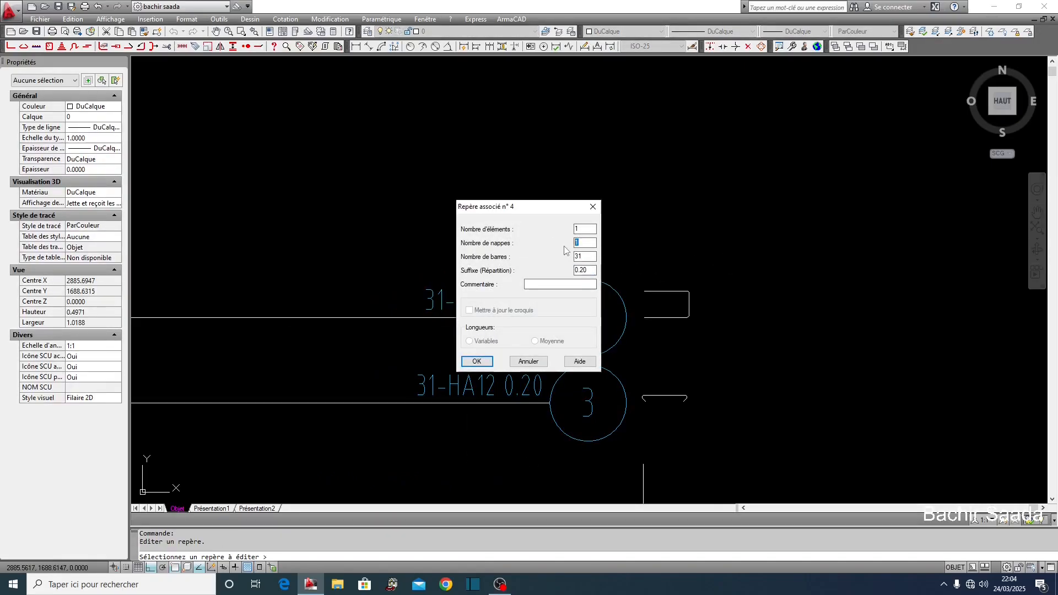
left_click(477, 361)
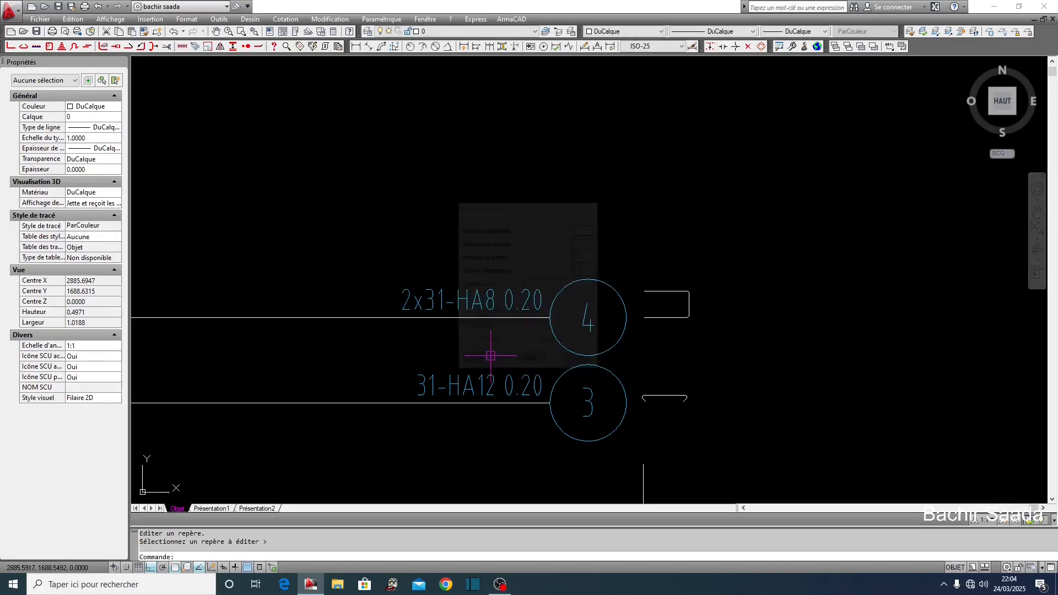
scroll(485, 422, "down", 6)
key("Escape")
key("Escape")
scroll(591, 311, "up", 5)
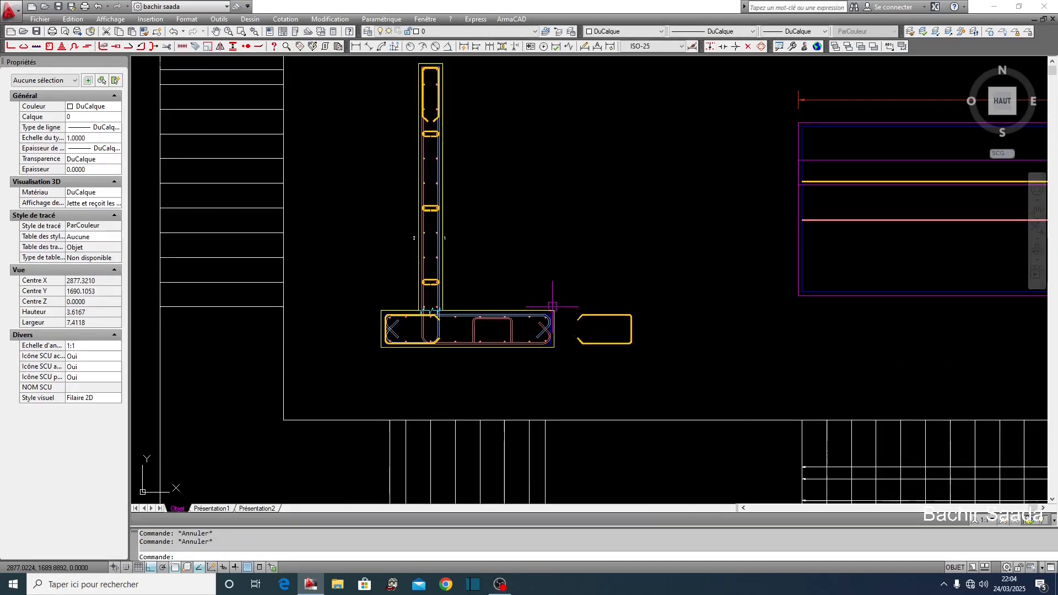
scroll(553, 314, "up", 3)
scroll(556, 331, "down", 2)
scroll(382, 304, "up", 3)
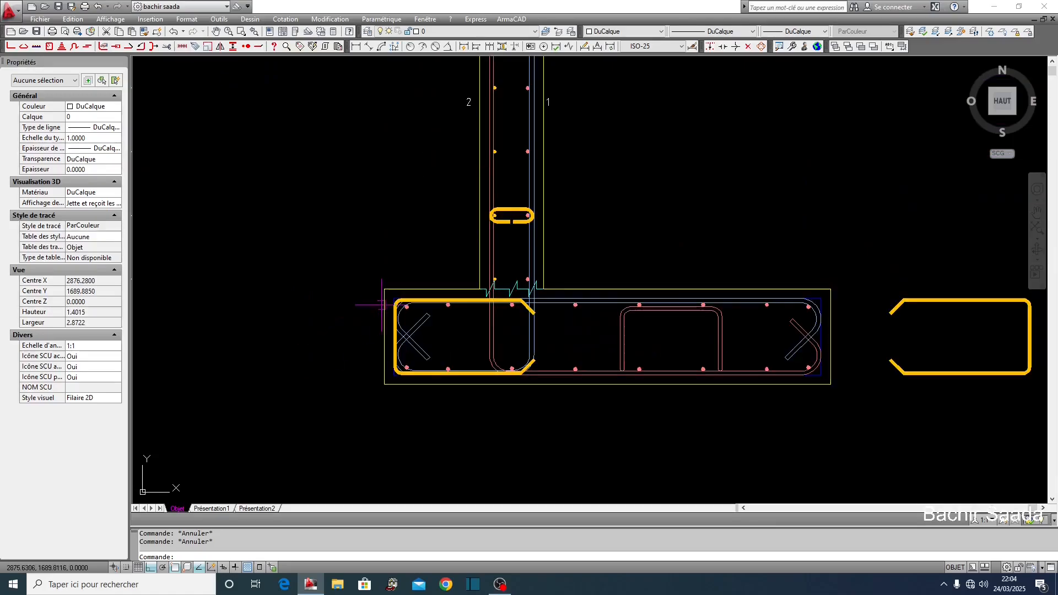
scroll(384, 302, "down", 4)
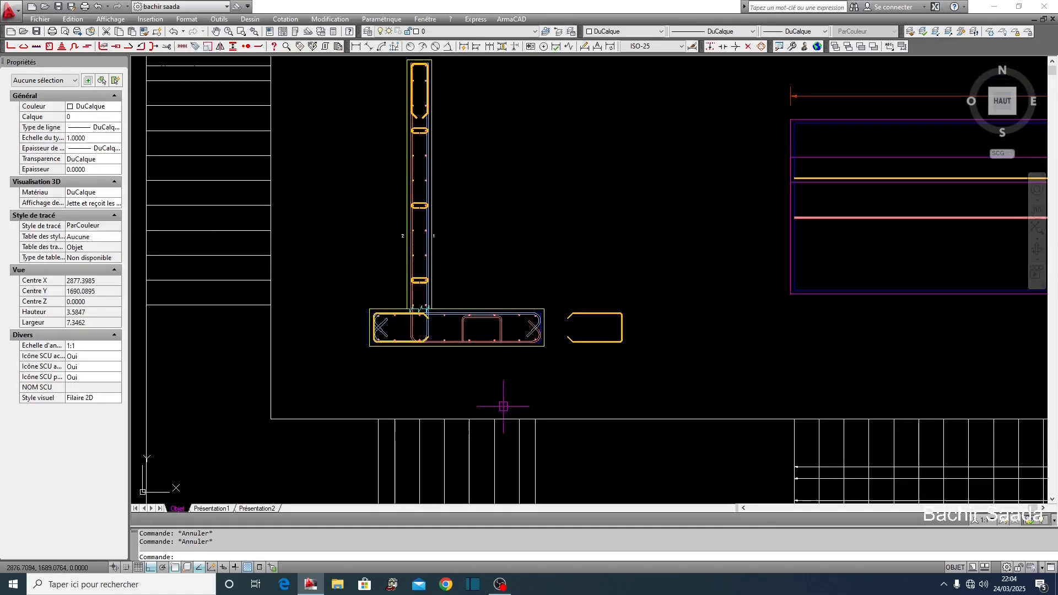
scroll(531, 366, "down", 2)
scroll(553, 352, "up", 4)
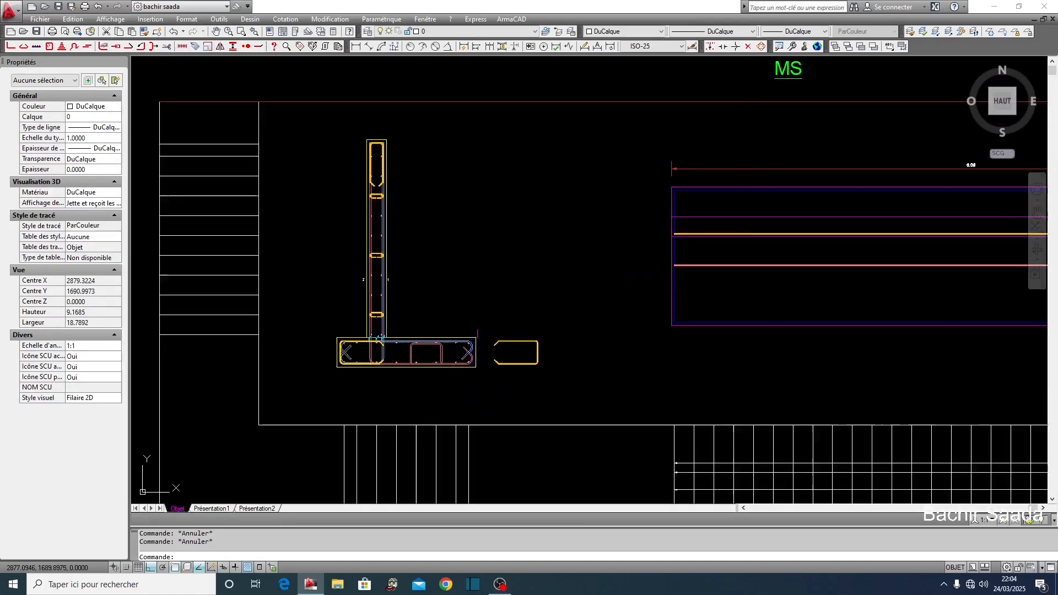
left_click(601, 316)
left_click(560, 413)
type("co")
key("Return")
left_click(590, 422)
scroll(534, 409, "down", 6)
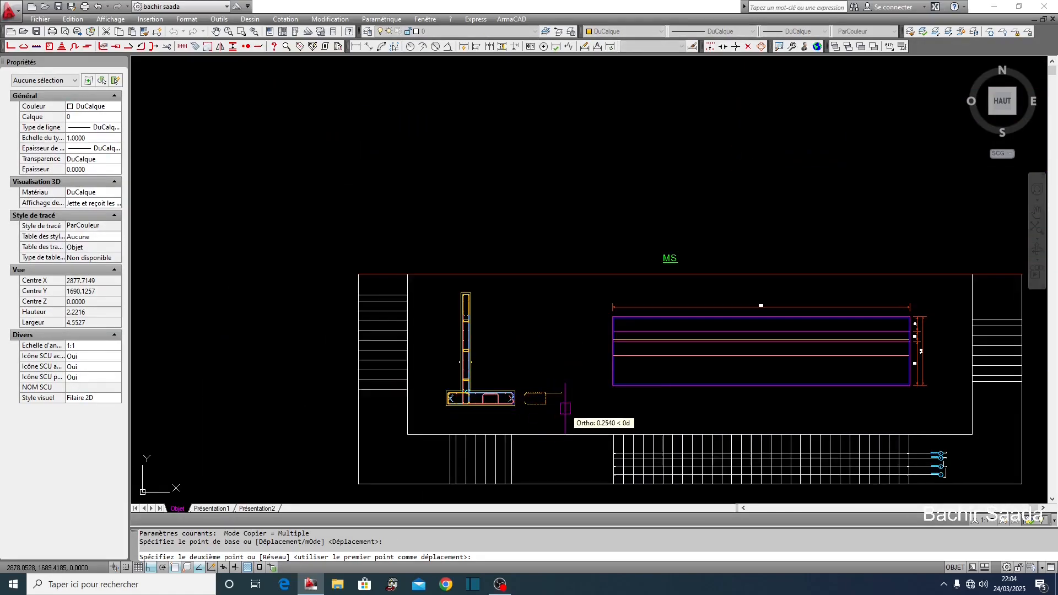
scroll(594, 371, "up", 3)
key("F8")
scroll(633, 373, "down", 3)
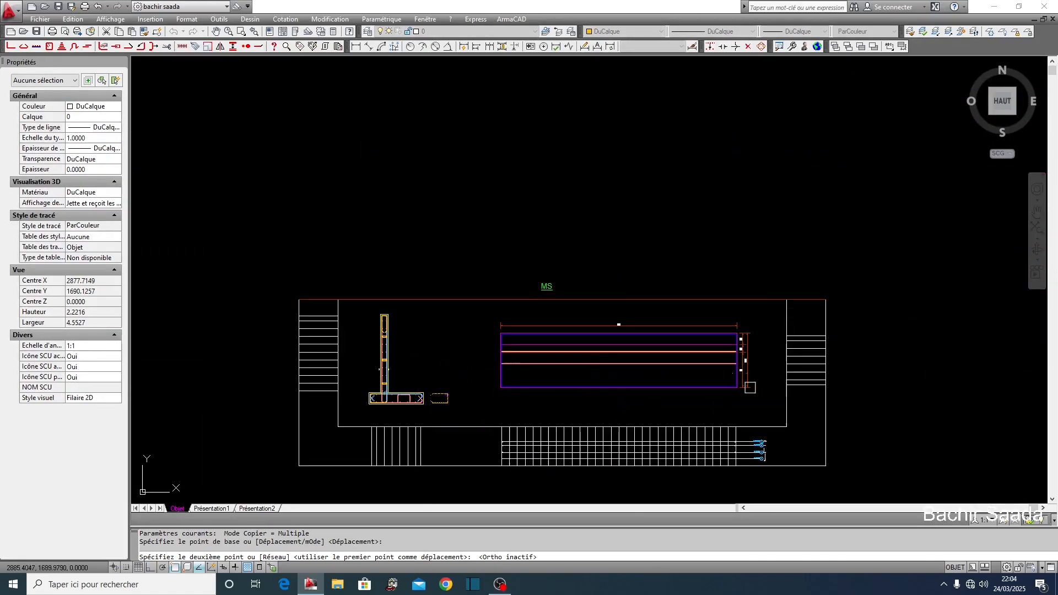
scroll(656, 378, "up", 4)
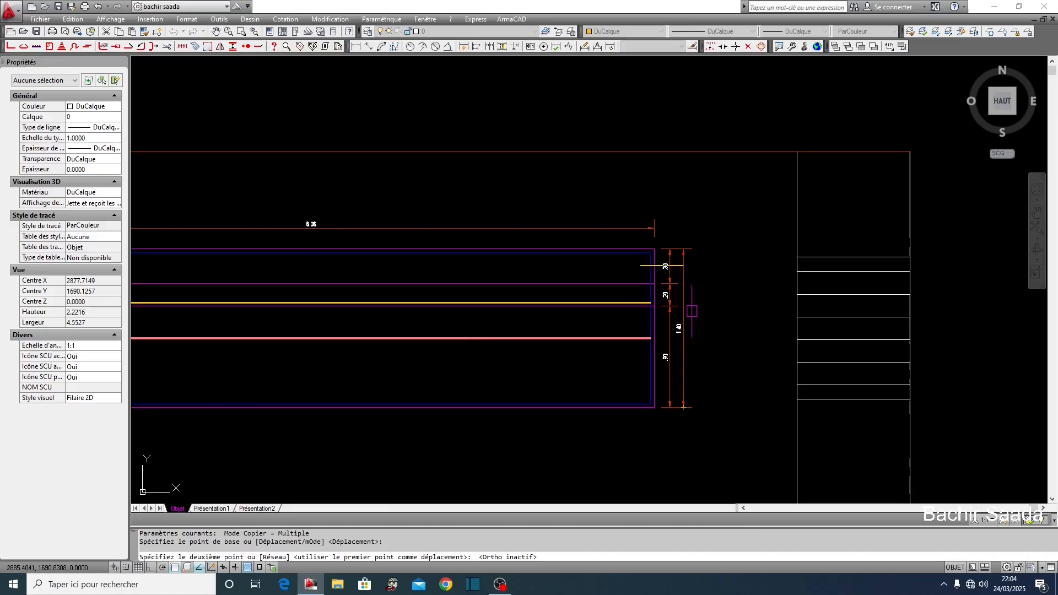
scroll(679, 379, "down", 2)
key("Escape")
- Examine the wall section's HA8 U-bars and the associated marks 1 to 4 beside the distribution lines
scroll(634, 358, "down", 5)
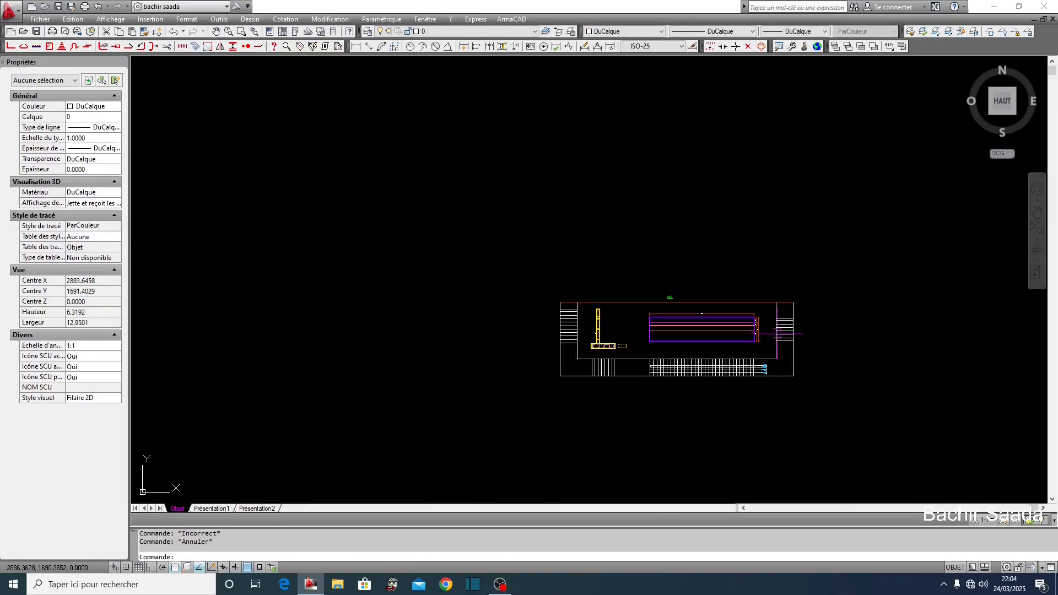
scroll(663, 332, "up", 8)
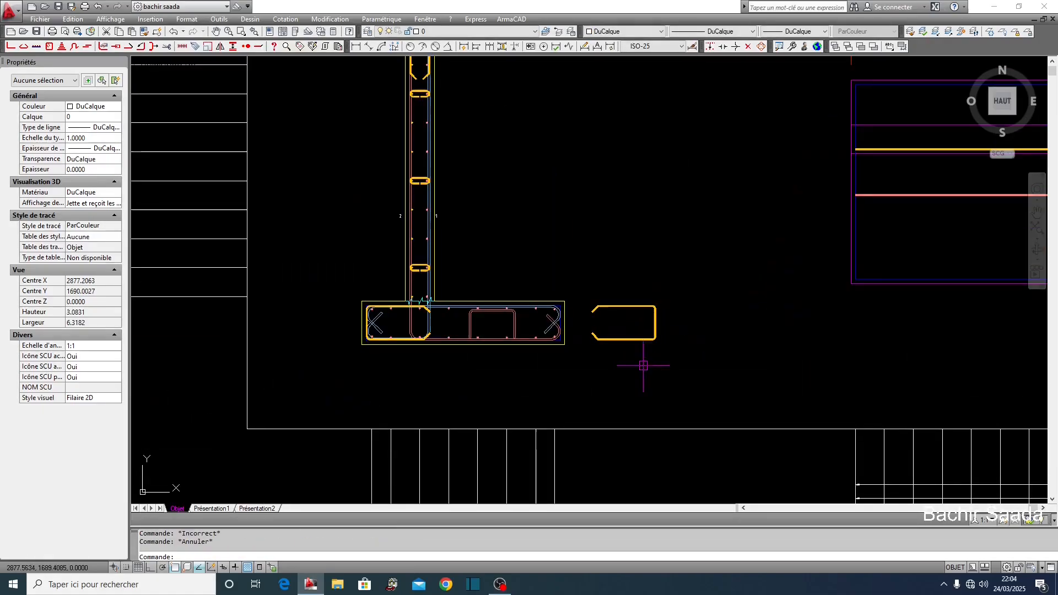
scroll(580, 375, "down", 4)
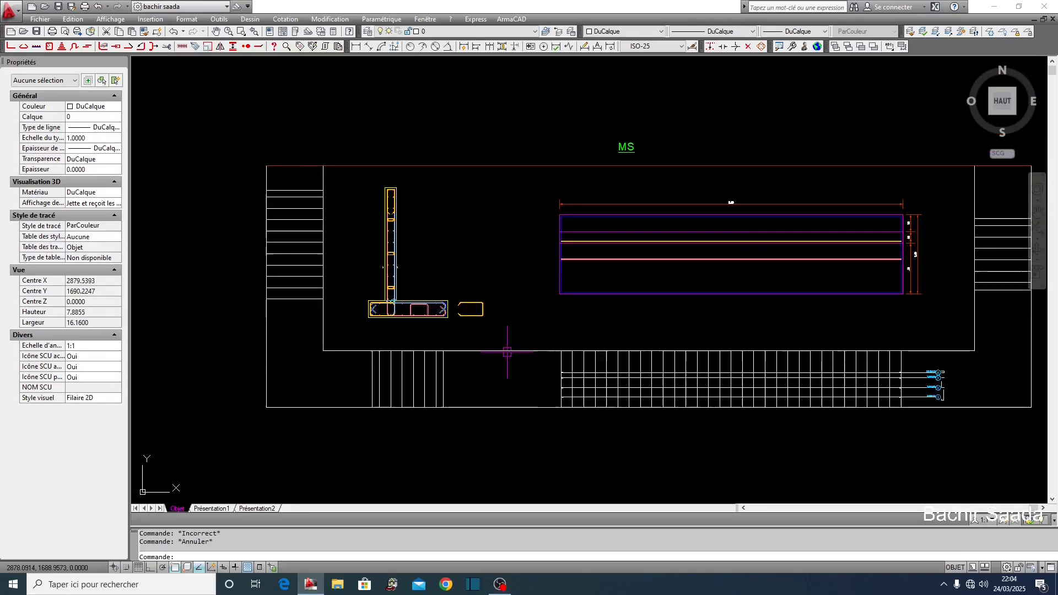
key("Escape")
scroll(483, 310, "up", 5)
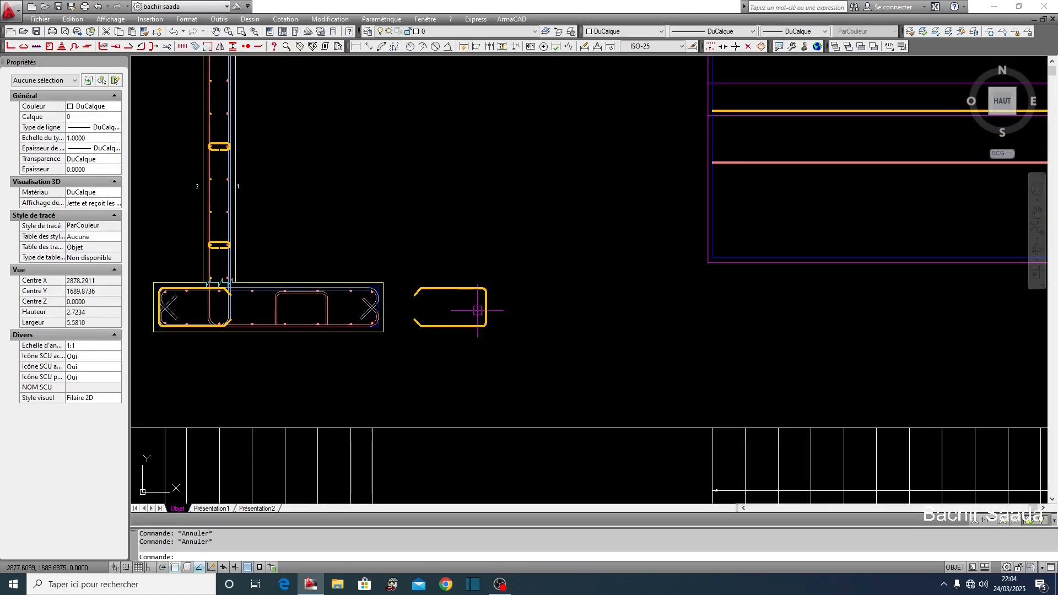
scroll(410, 303, "down", 4)
scroll(1030, 391, "up", 3)
middle_click_drag(934, 384, 668, 383)
scroll(668, 382, "up", 4)
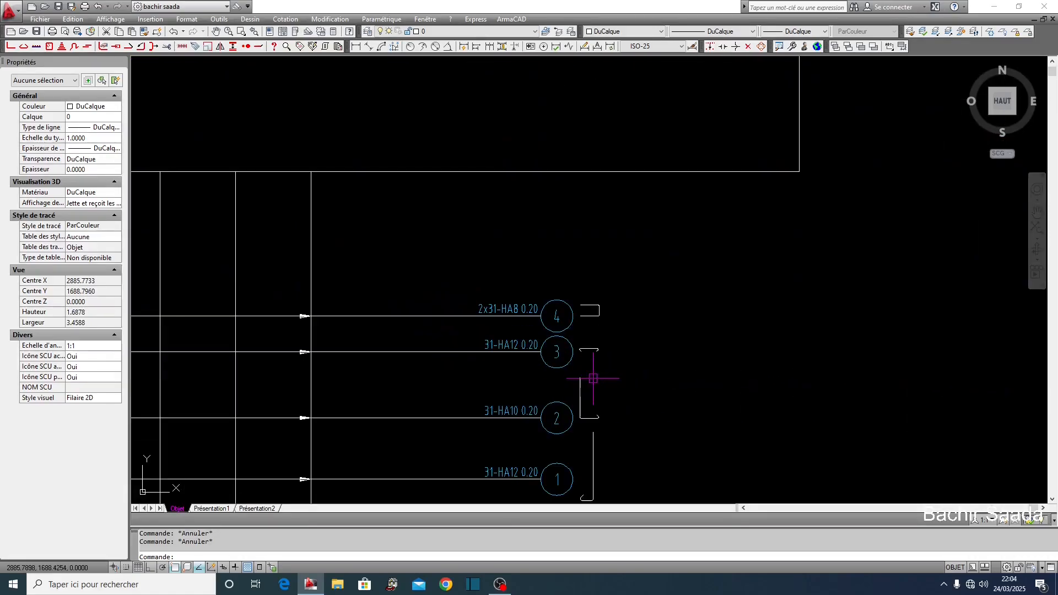
scroll(569, 301, "up", 2)
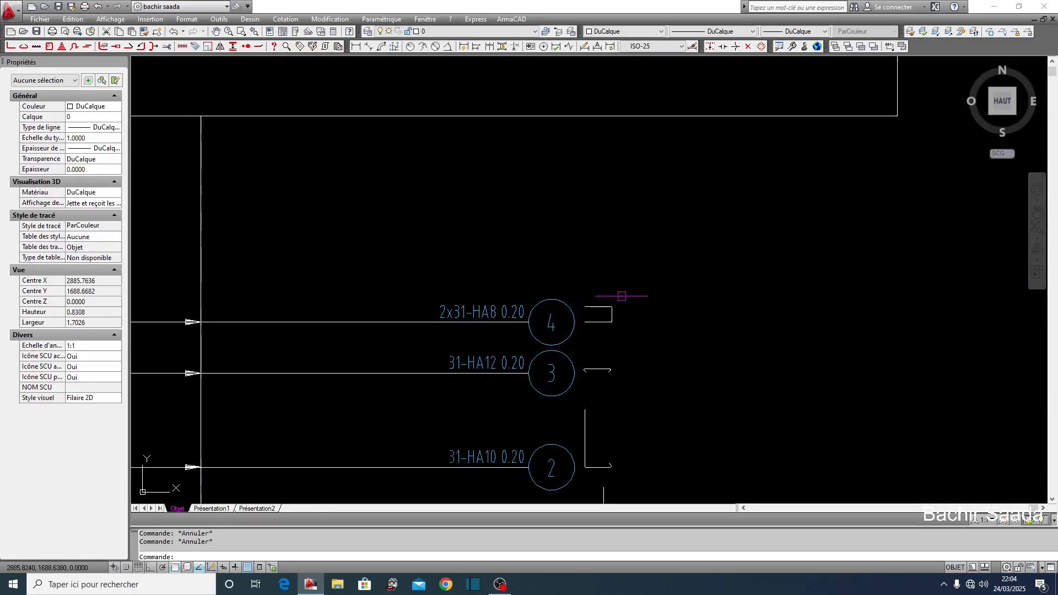
scroll(739, 344, "down", 3)
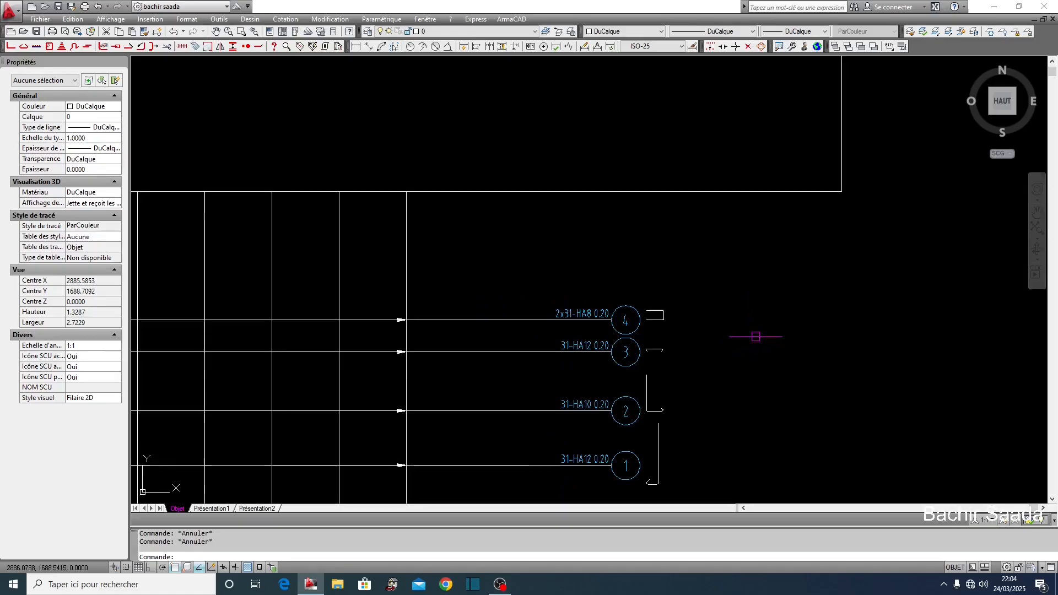
scroll(756, 336, "down", 5)
scroll(504, 337, "up", 4)
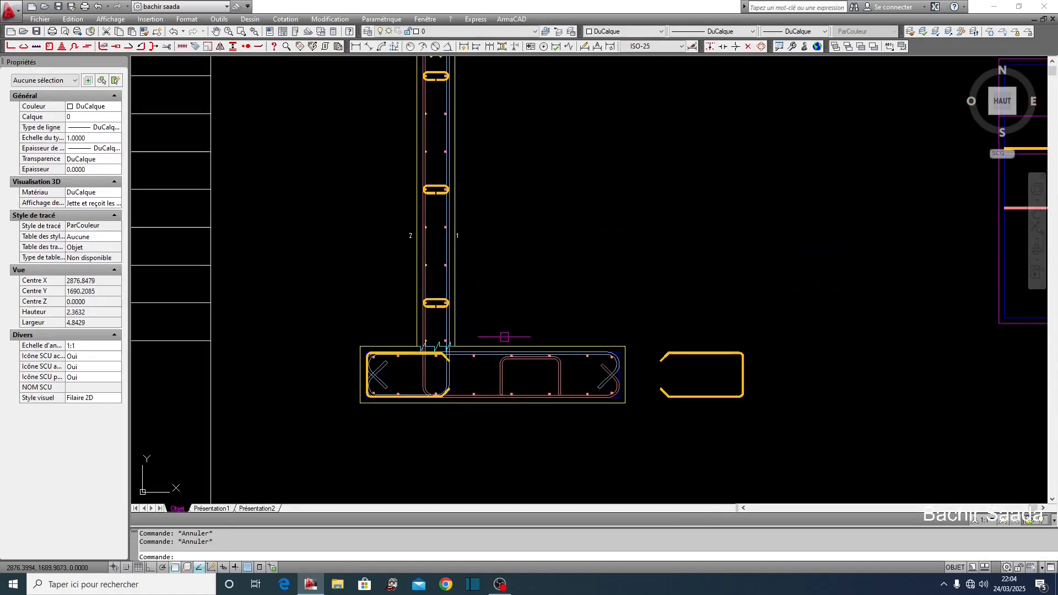
middle_click_drag(504, 337, 535, 465)
middle_click_drag(461, 102, 465, 134)
scroll(466, 131, "up", 2)
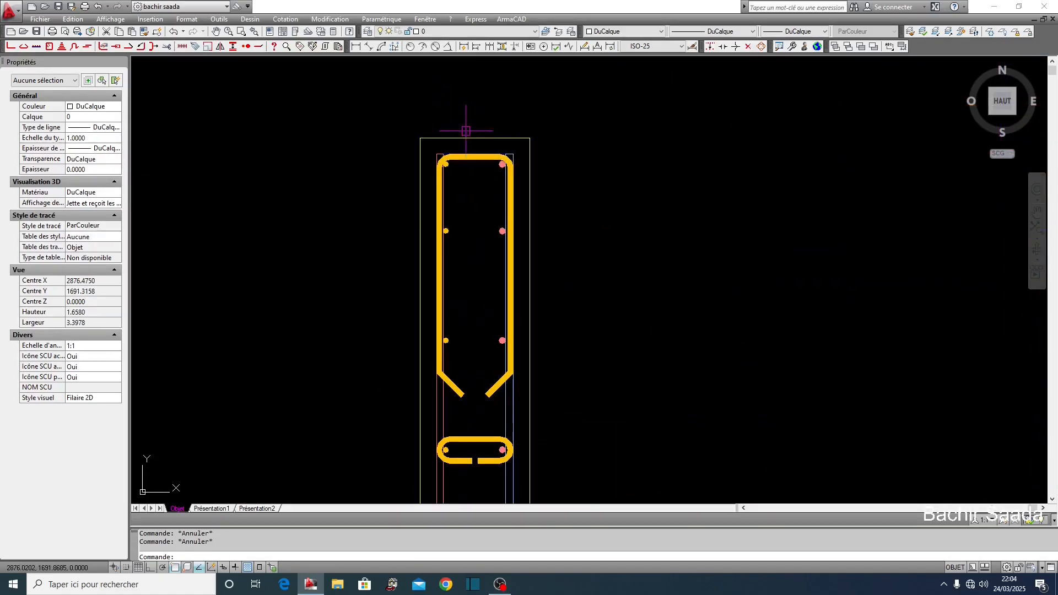
scroll(348, 171, "down", 10)
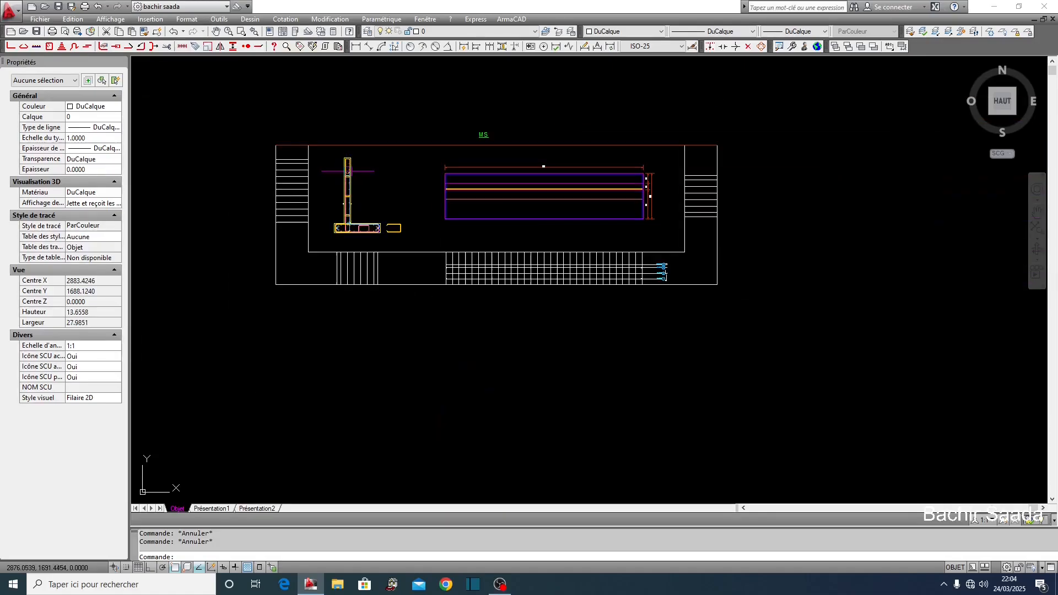
- Copy the 2x31-HA8 0.20 distribution line with mark 4 and its bar sketch directly above, using a mark increment of 1
scroll(670, 266, "up", 8)
left_click(771, 243)
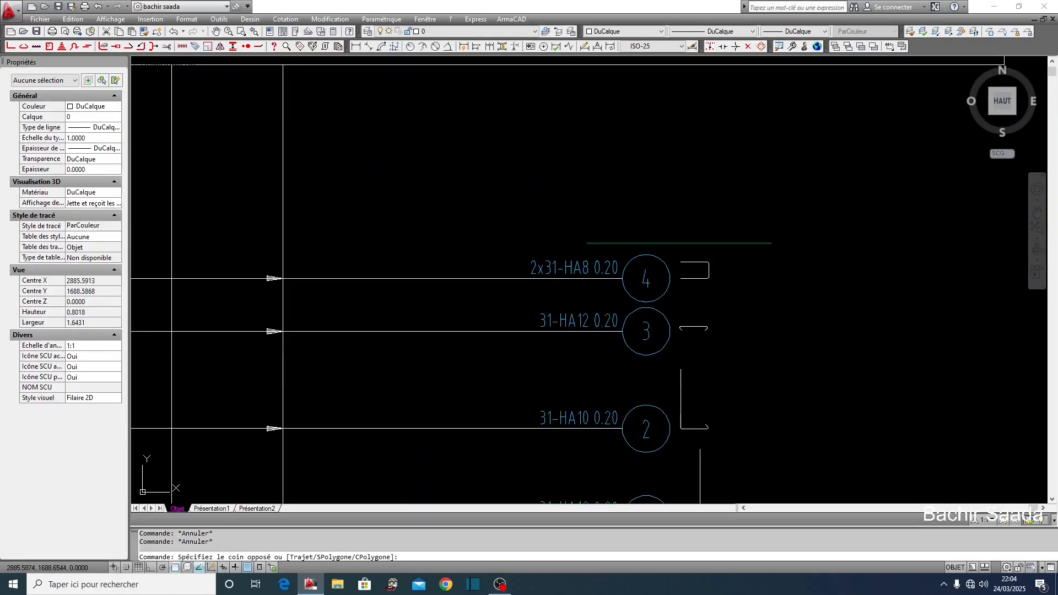
key("Escape")
left_click(220, 46)
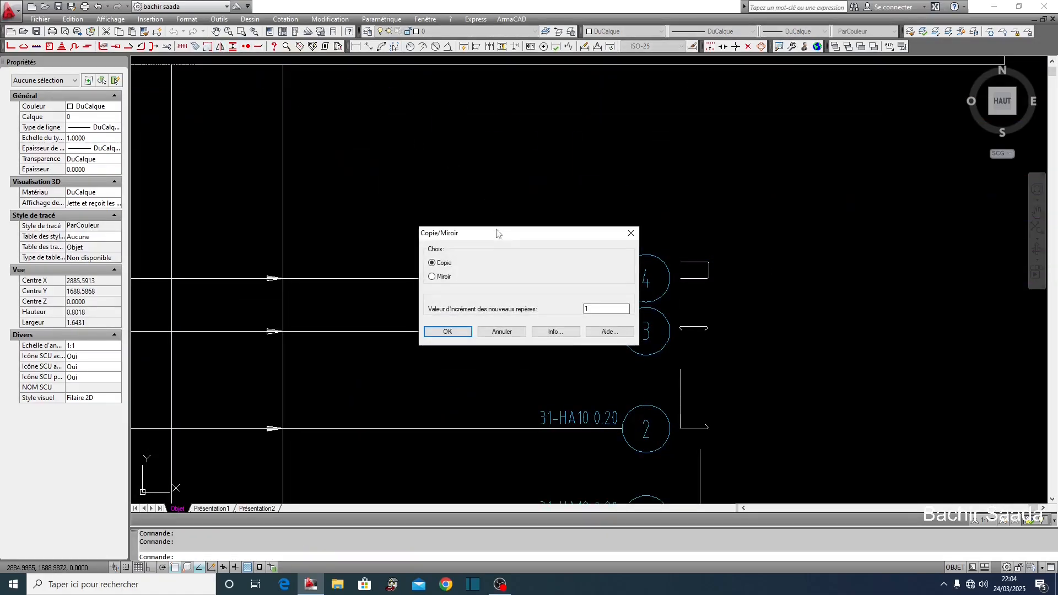
left_click(446, 334)
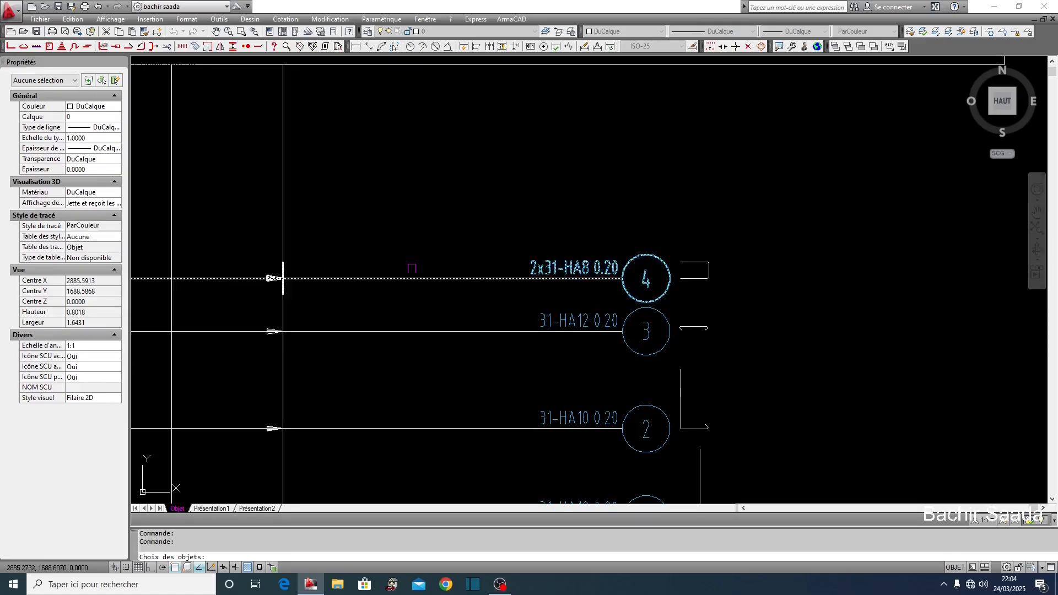
left_click(466, 280)
left_click(709, 270)
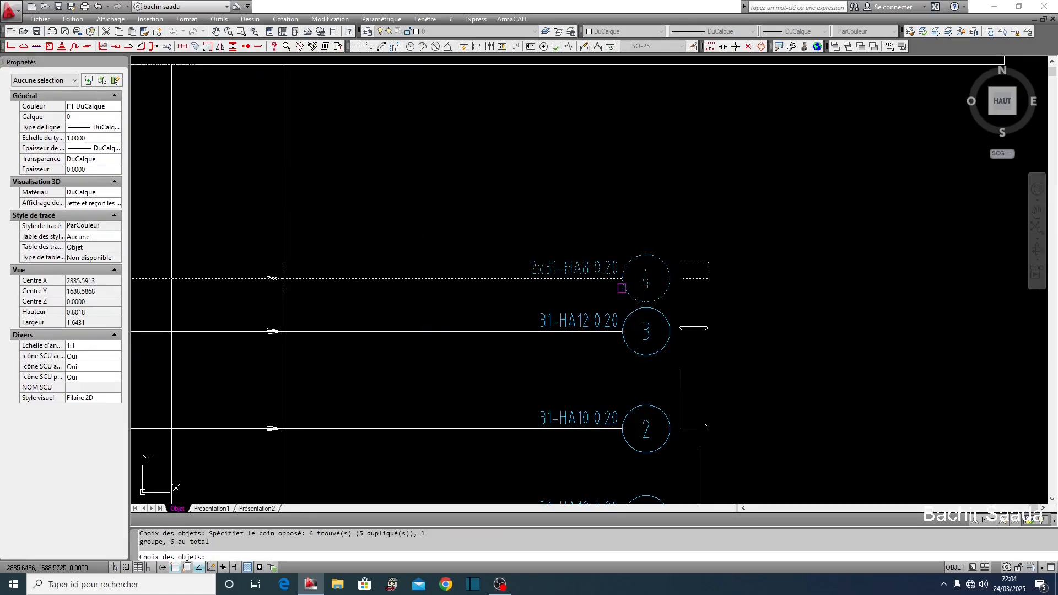
key("Return")
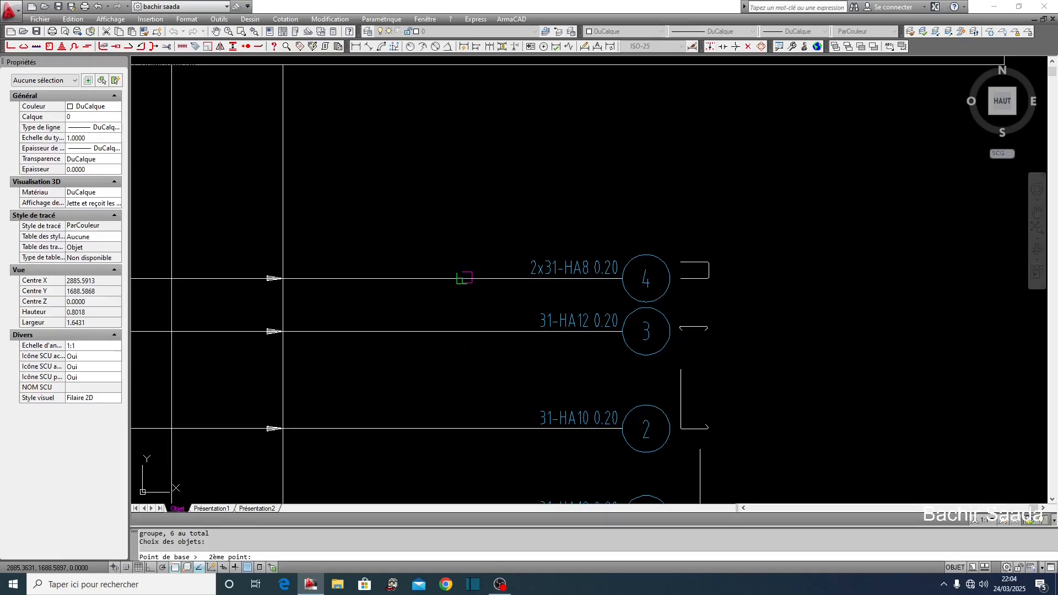
left_click(465, 278)
key("Escape")
key("Escape")
scroll(771, 288, "down", 10)
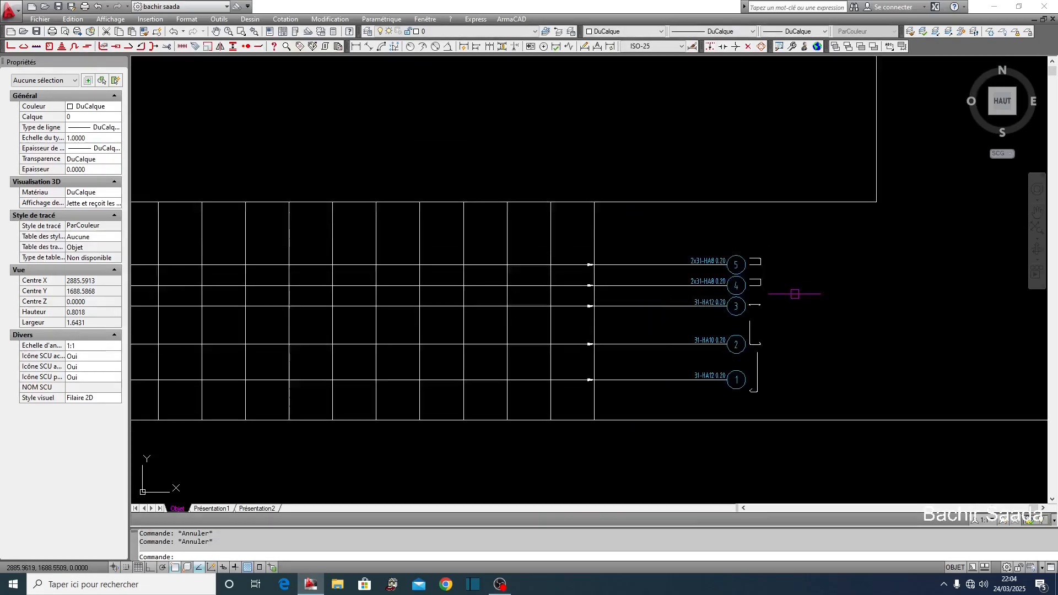
- Move the HA8 U-bar at the wall's head horizontally out of the section, to the right of the wall
scroll(274, 229, "up", 10)
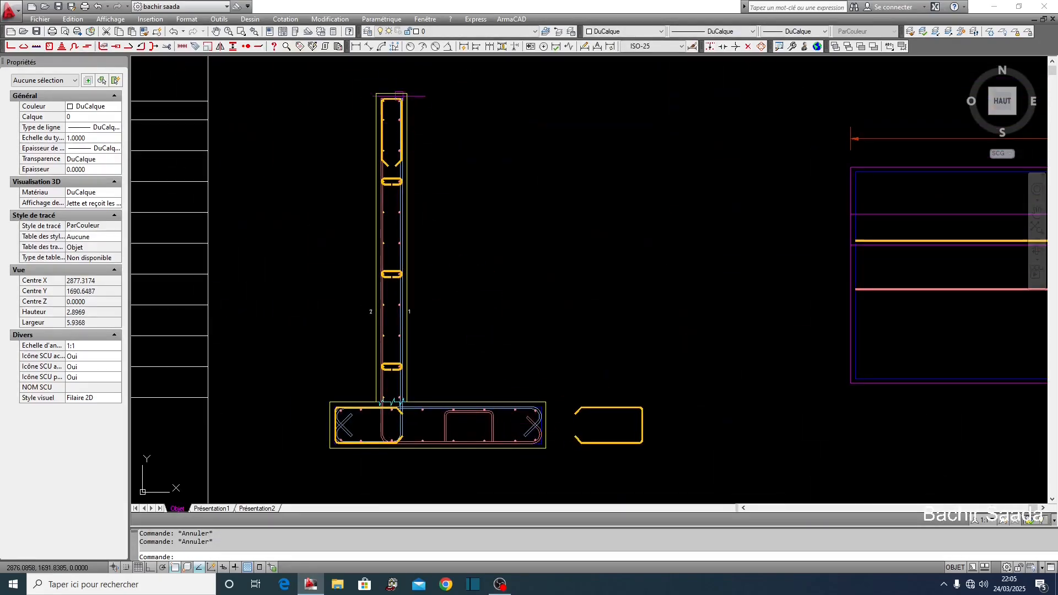
left_click(367, 279)
type("d")
key("space")
left_click(457, 293)
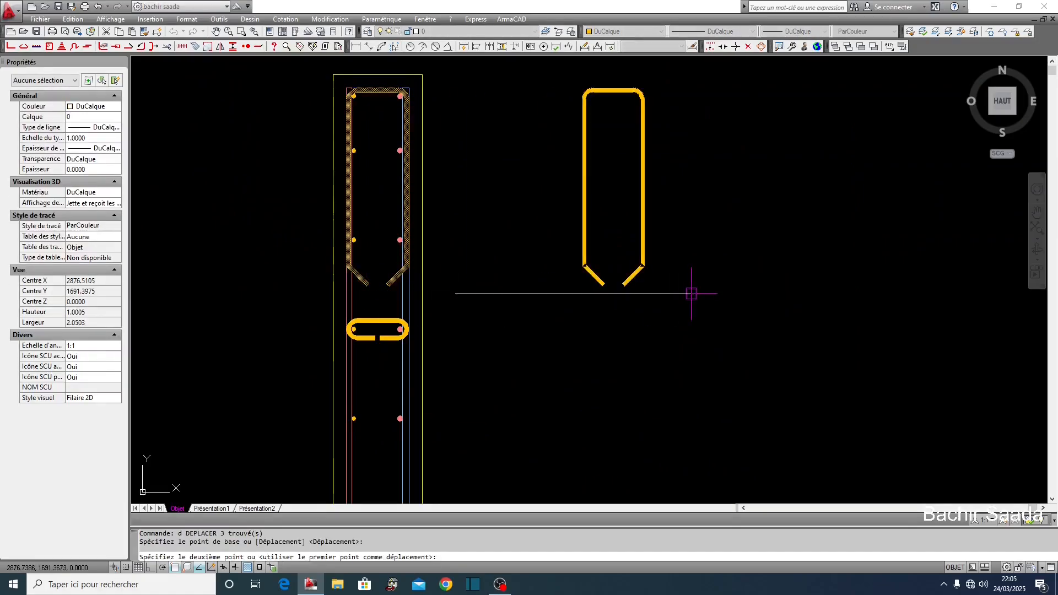
left_click(692, 293)
key("Escape")
- Open the bar properties of the U-bar beside the wall's head and accept them to regenerate its end hooks
left_click(584, 152)
right_click(585, 152)
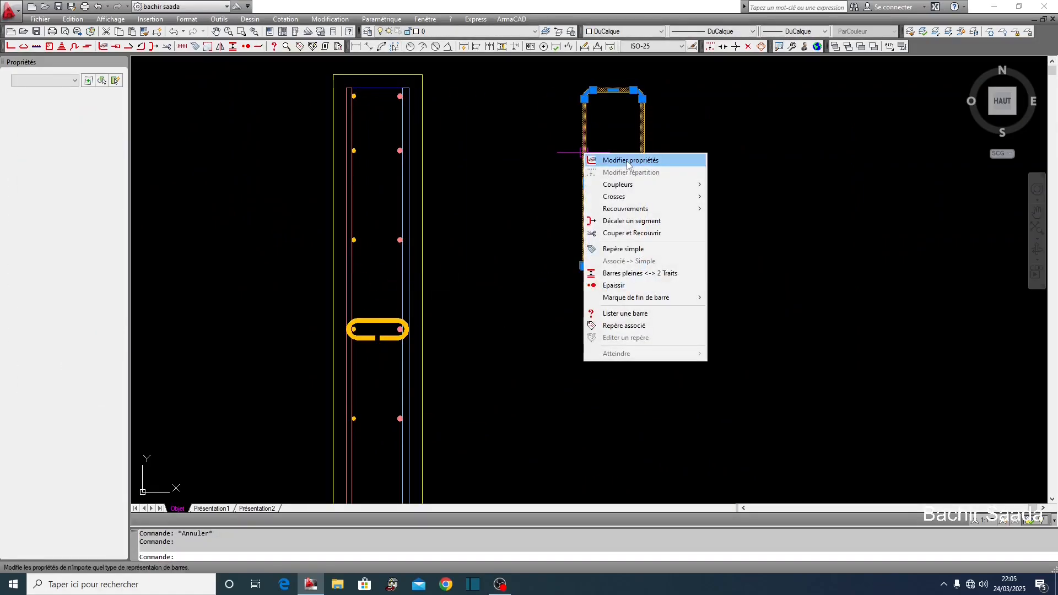
left_click(606, 158)
left_click(460, 418)
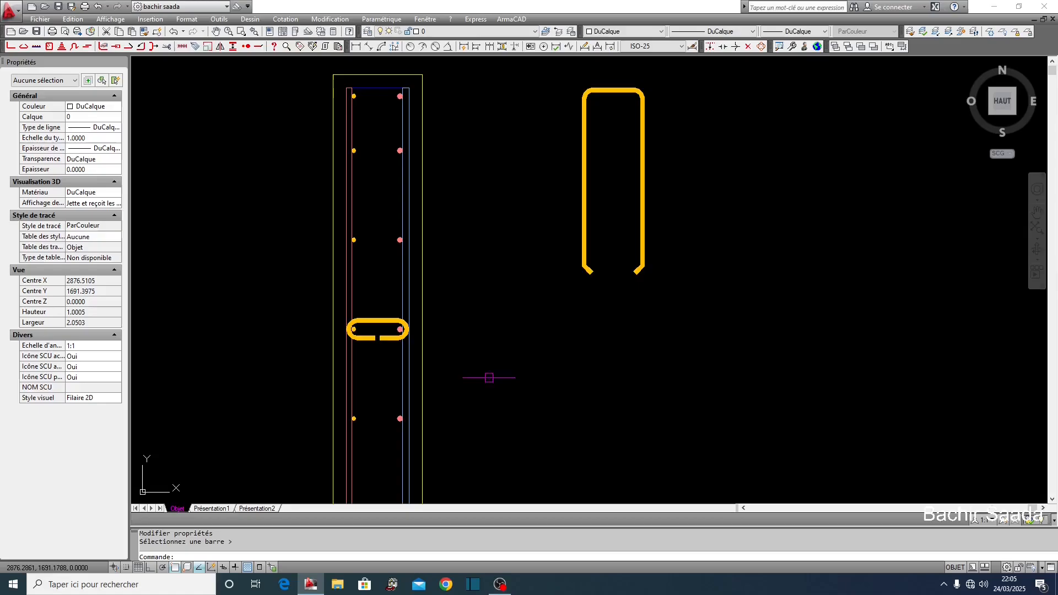
- Associate the HA8 U-bar beside the wall's head with the existing mark 5, keeping the old element count and comments
left_click(577, 191)
right_click(580, 184)
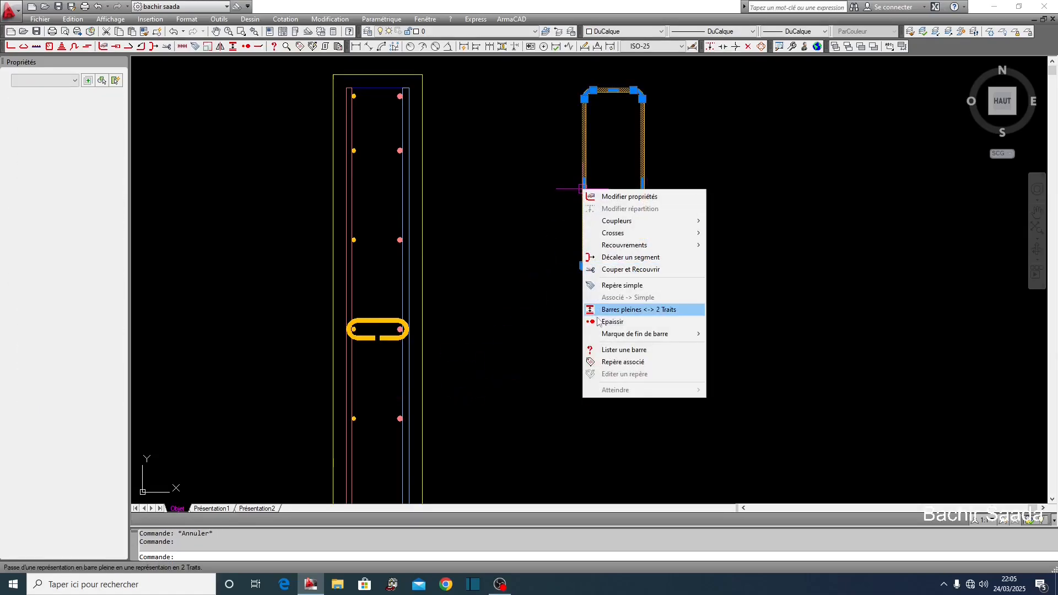
left_click(602, 363)
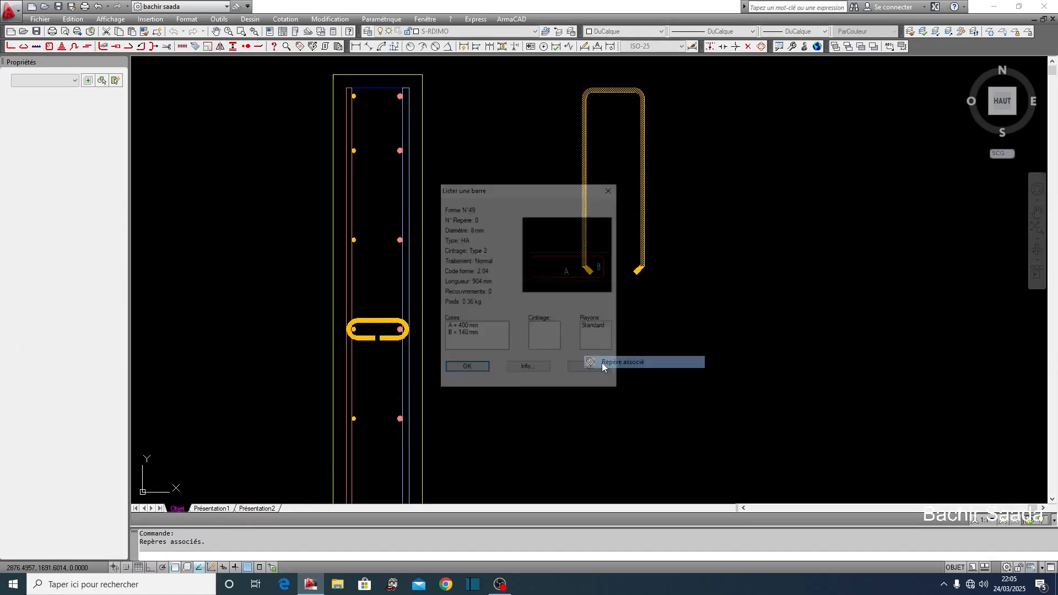
left_click(466, 370)
left_click(453, 427)
scroll(346, 231, "down", 8)
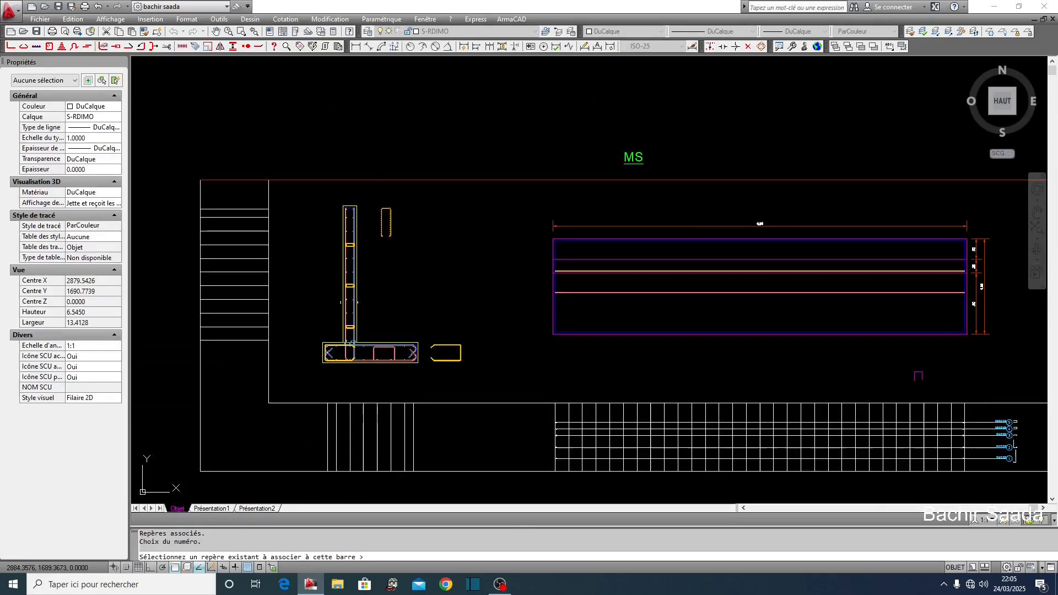
middle_click_drag(947, 348, 576, 319)
scroll(629, 376, "up", 4)
scroll(631, 421, "up", 6)
left_click(636, 424)
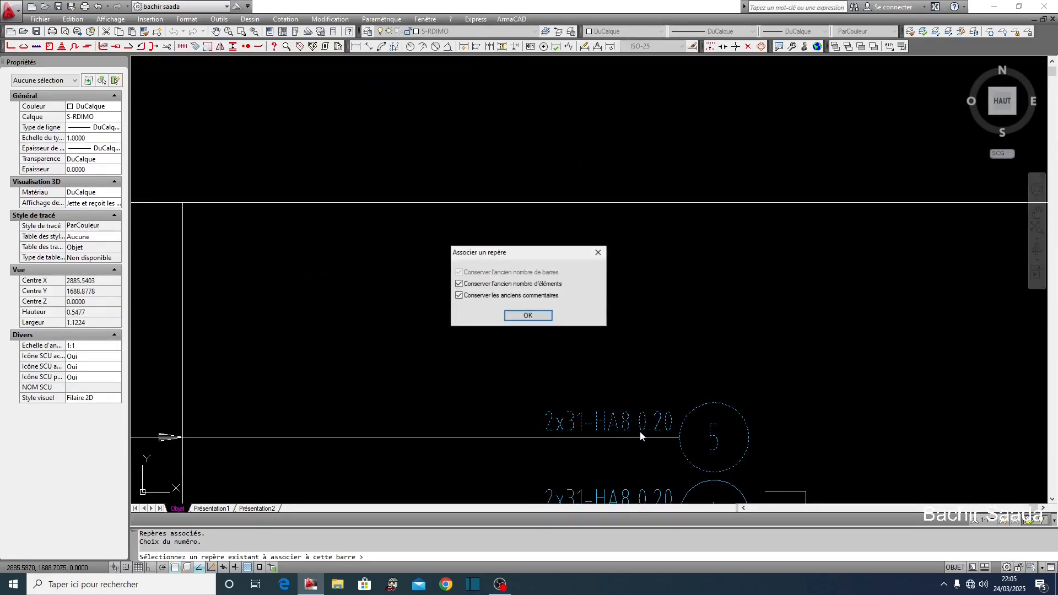
left_click(529, 314)
scroll(629, 432, "up", 3)
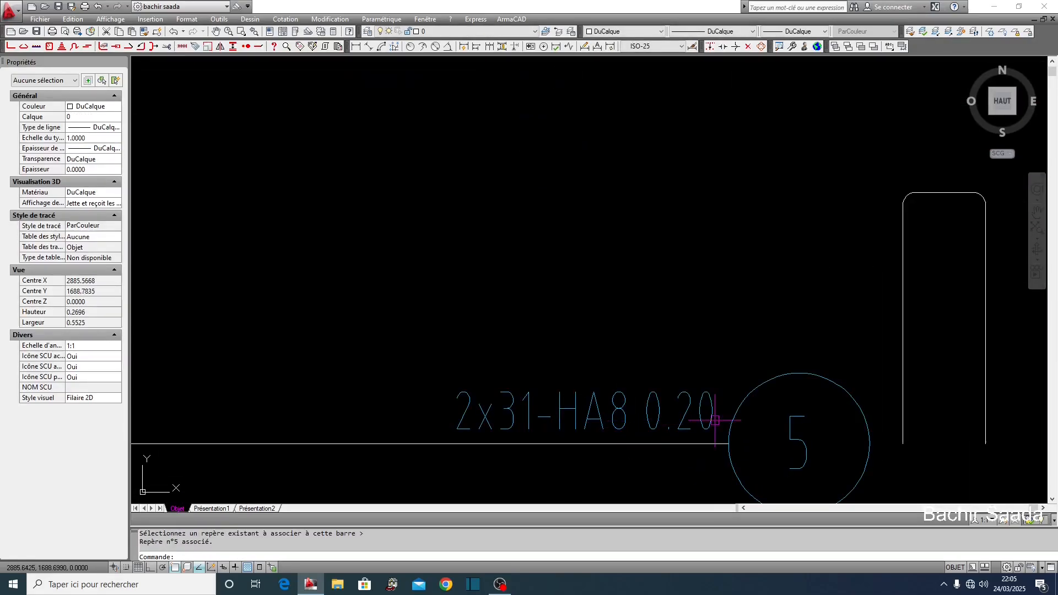
- Examine the wall and footing section, checking the longitudinal bars shown as dots in the footing
scroll(585, 431, "down", 10)
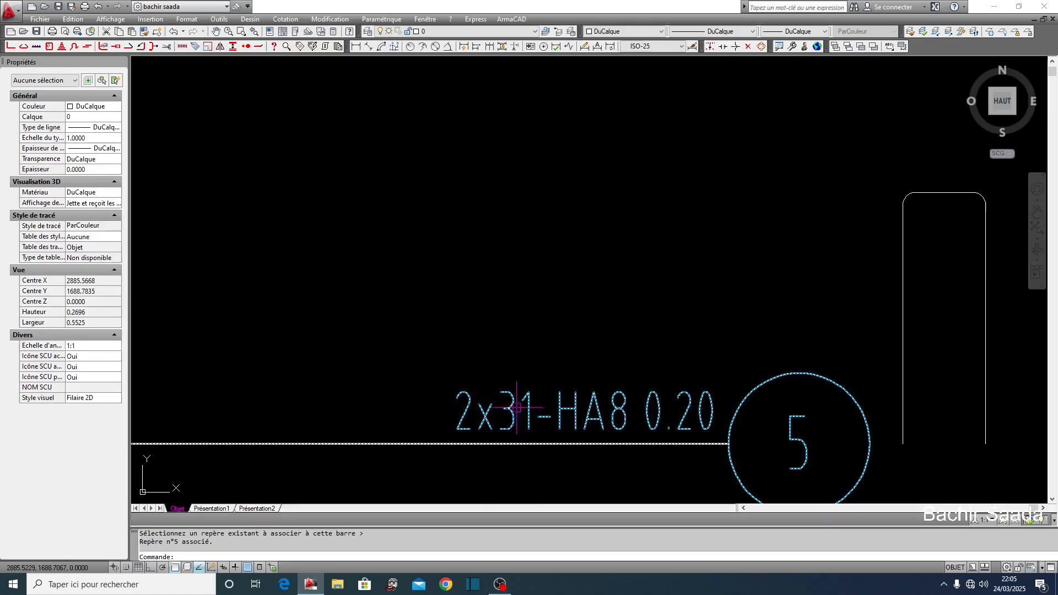
key("Escape")
key("Escape")
scroll(755, 373, "down", 5)
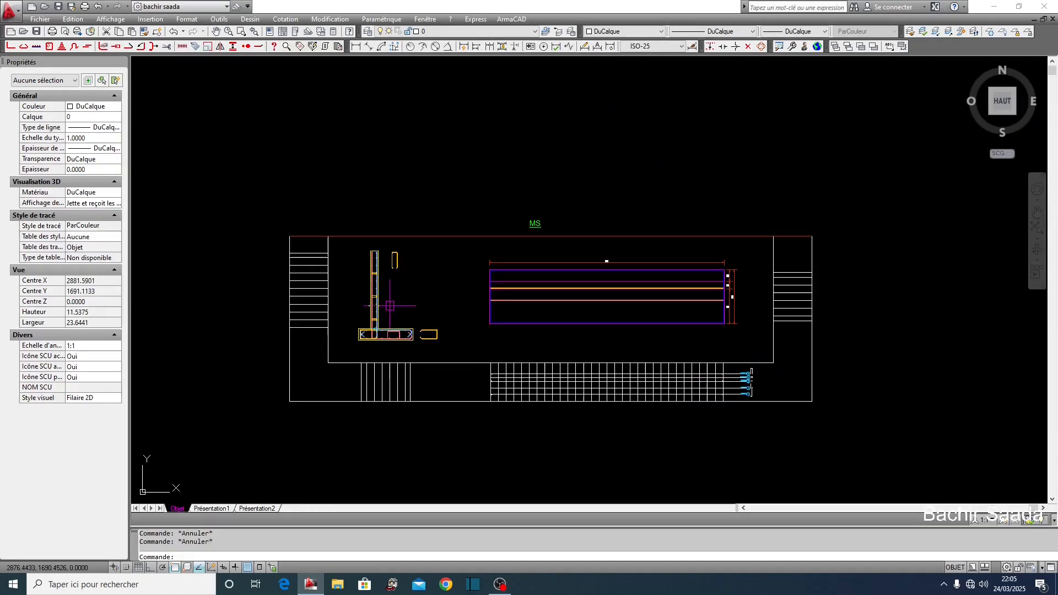
scroll(438, 323, "up", 4)
scroll(507, 376, "up", 2)
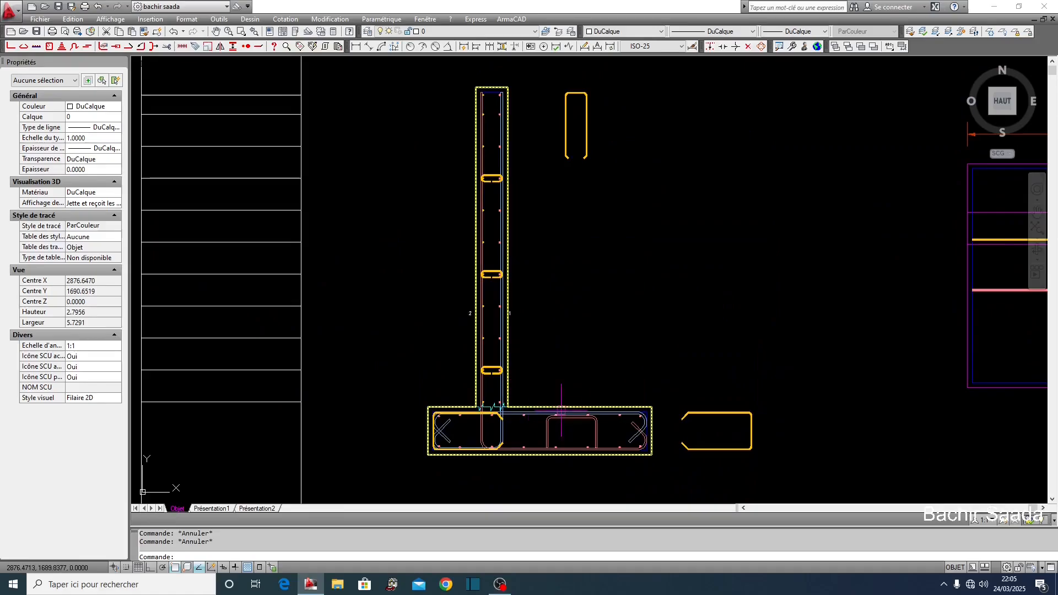
scroll(523, 380, "up", 5)
scroll(590, 382, "up", 3)
left_click(579, 382)
key("Escape")
scroll(617, 383, "down", 5)
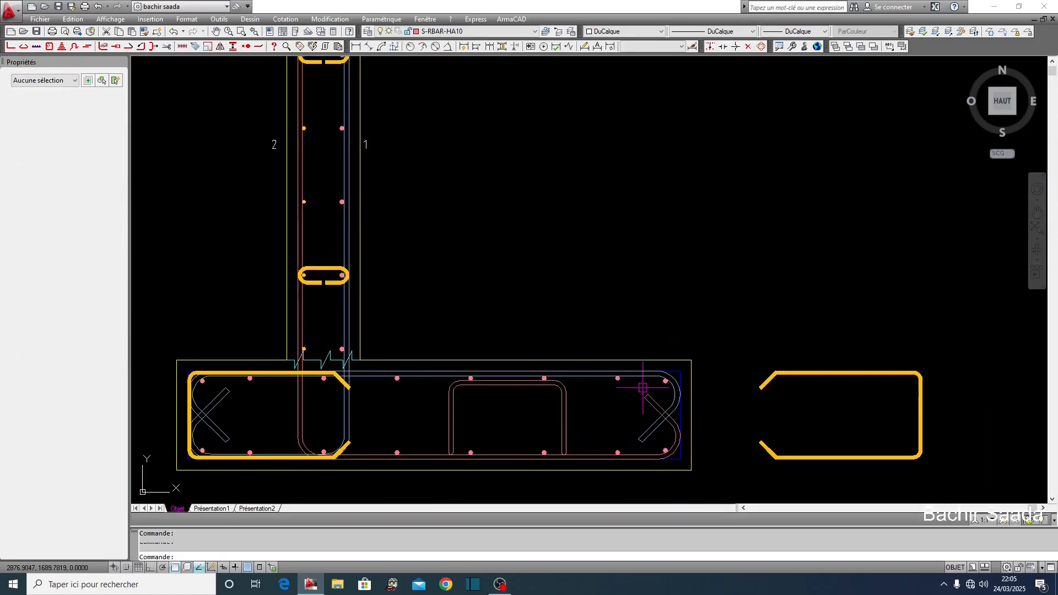
scroll(644, 385, "up", 4)
scroll(659, 369, "down", 4)
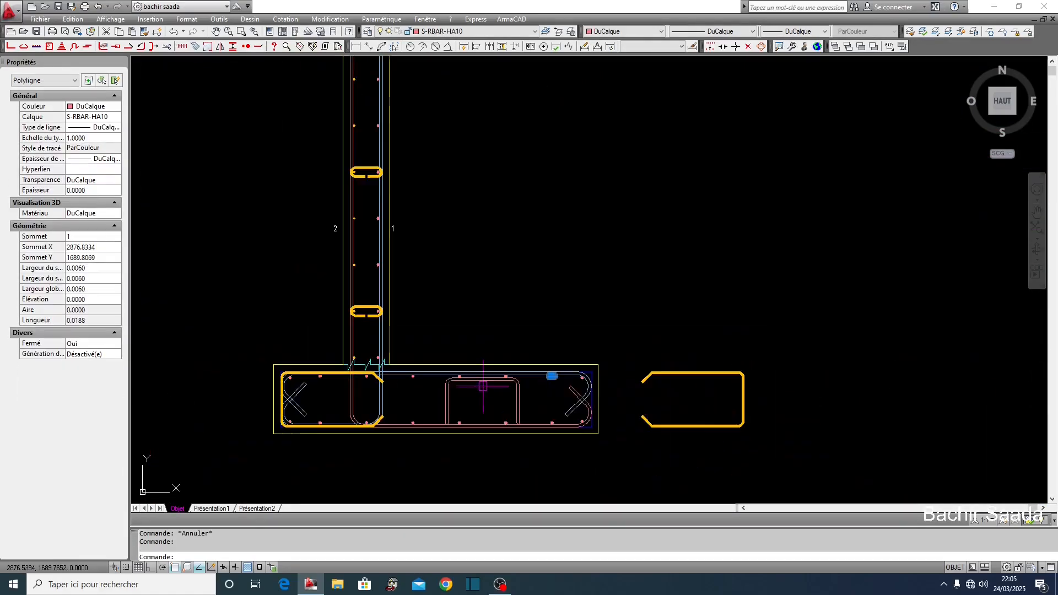
scroll(543, 361, "down", 5)
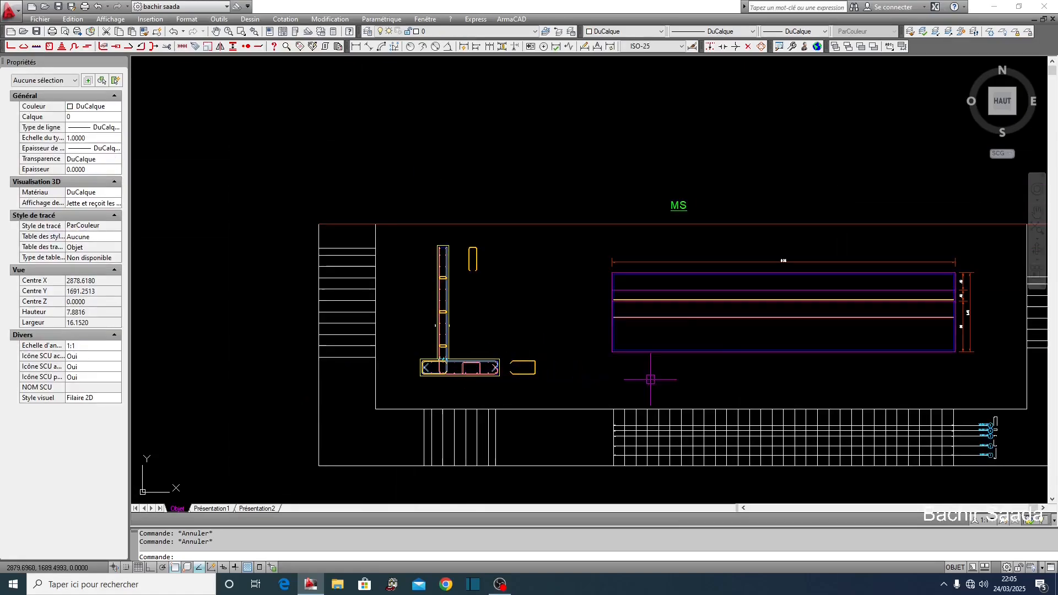
- Examine the two longitudinal bars in the MS elevation, checking the upper bar's layer and length in its properties
middle_click_drag(650, 371, 526, 371)
scroll(675, 340, "up", 3)
left_click(673, 328)
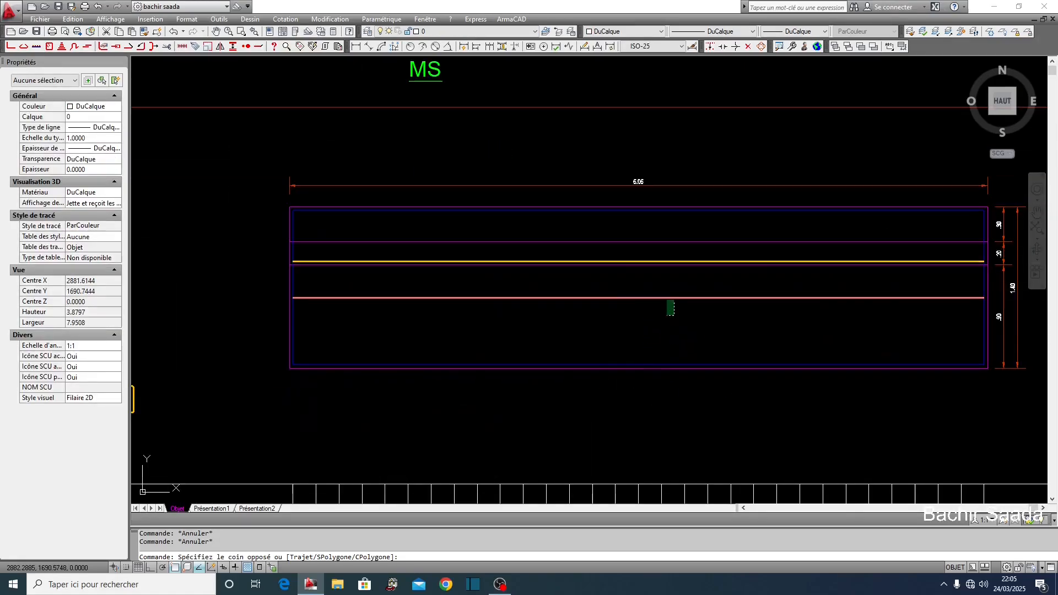
left_click(665, 296)
key("Escape")
scroll(639, 165, "up", 5)
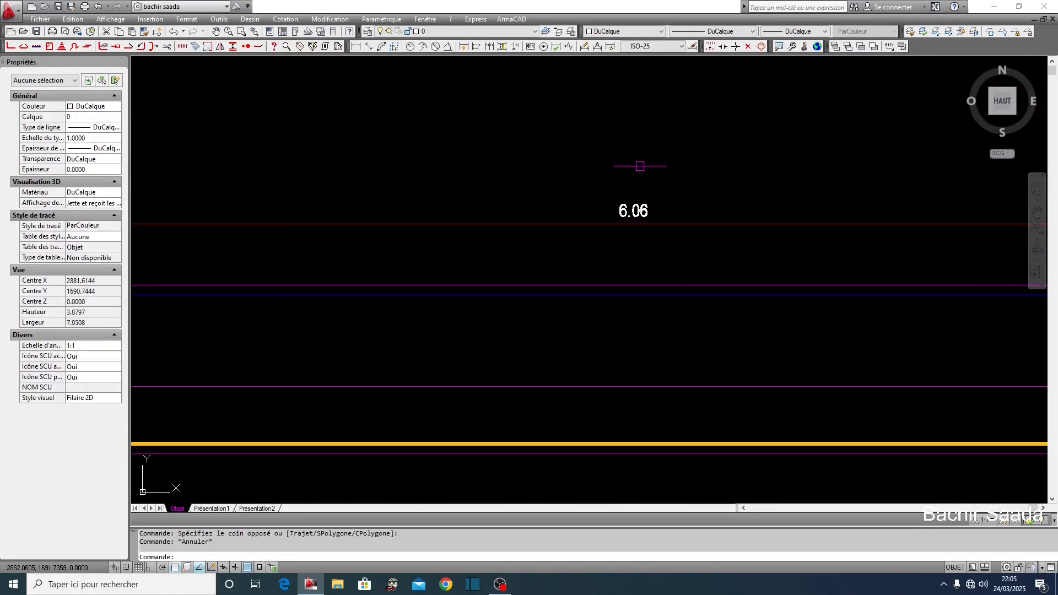
scroll(619, 248, "down", 5)
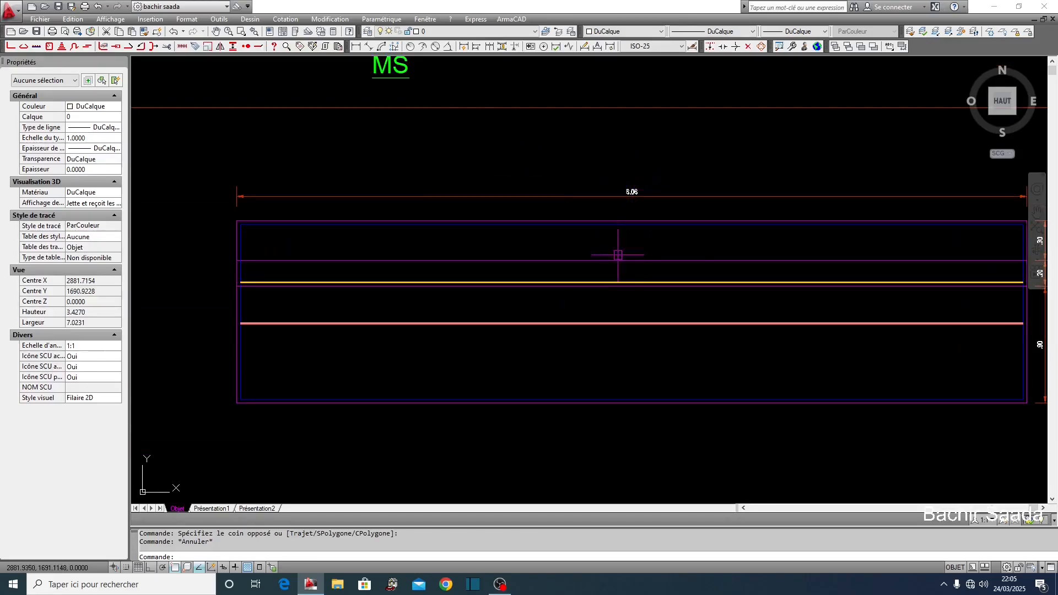
left_click(605, 302)
left_click(562, 362)
key("Escape")
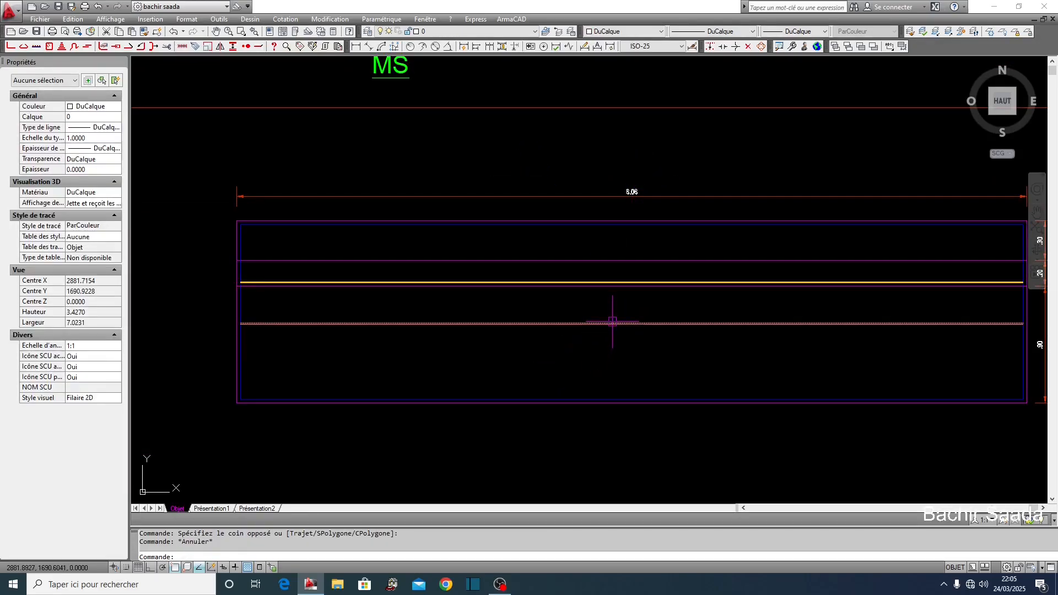
scroll(606, 283, "up", 5)
left_click(606, 285)
scroll(651, 298, "down", 5)
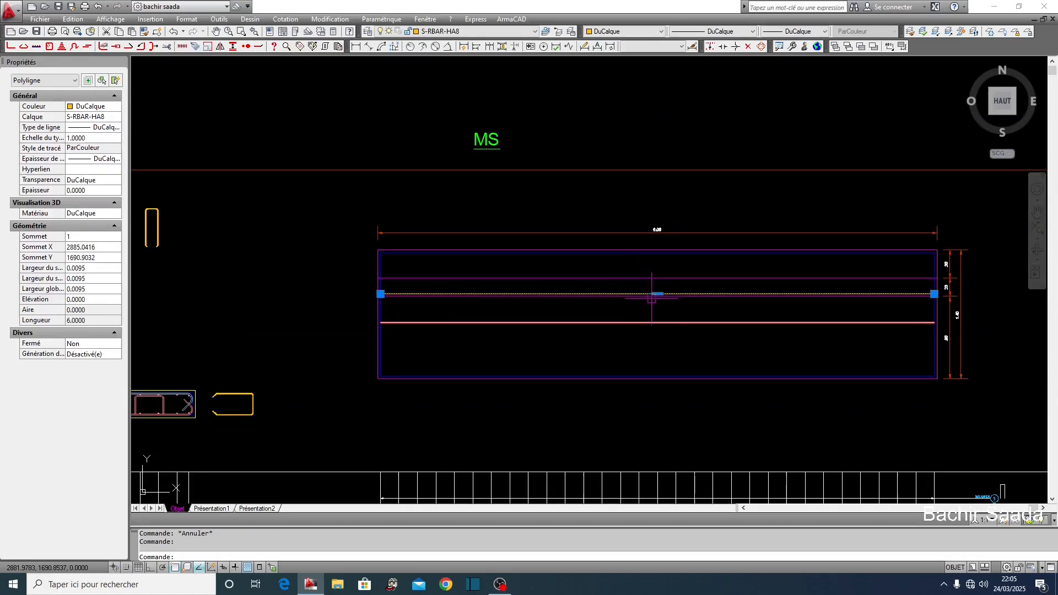
scroll(560, 295, "down", 2)
- Inspect the longitudinal bar dots in the wall section and compare them with the distribution lines beside the MS elevation
scroll(513, 309, "up", 8)
key("Escape")
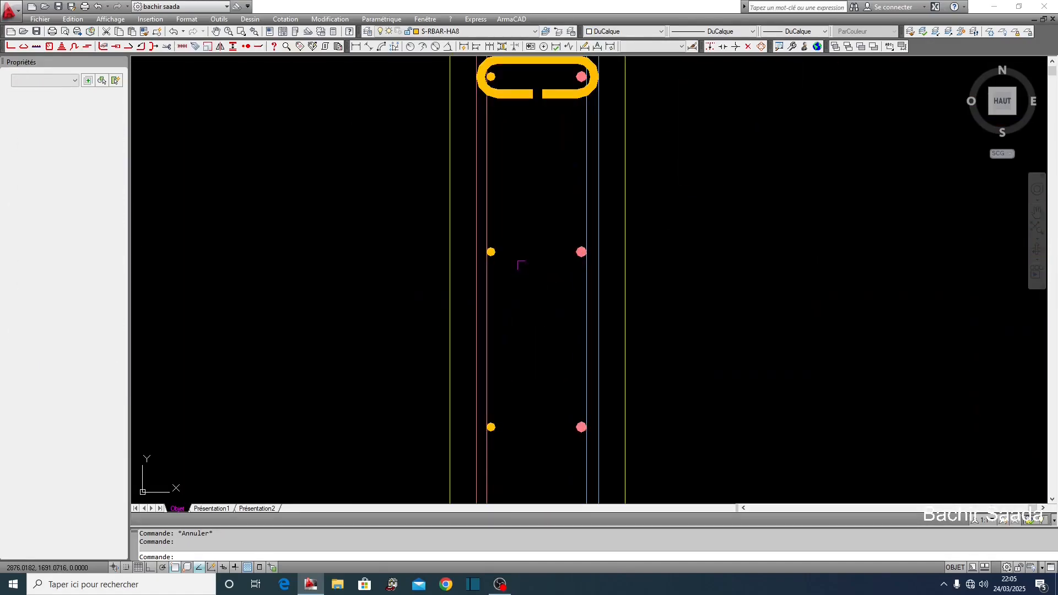
left_click(493, 253)
scroll(495, 310, "down", 5)
key("Escape")
middle_click_drag(660, 356, 570, 332)
scroll(435, 297, "down", 4)
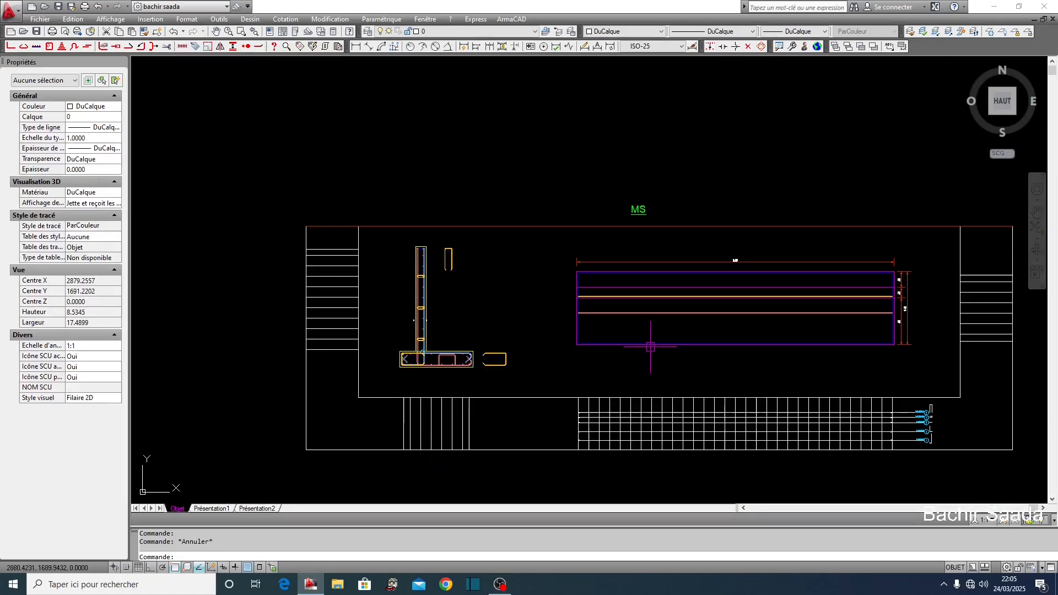
middle_click_drag(893, 353, 781, 360)
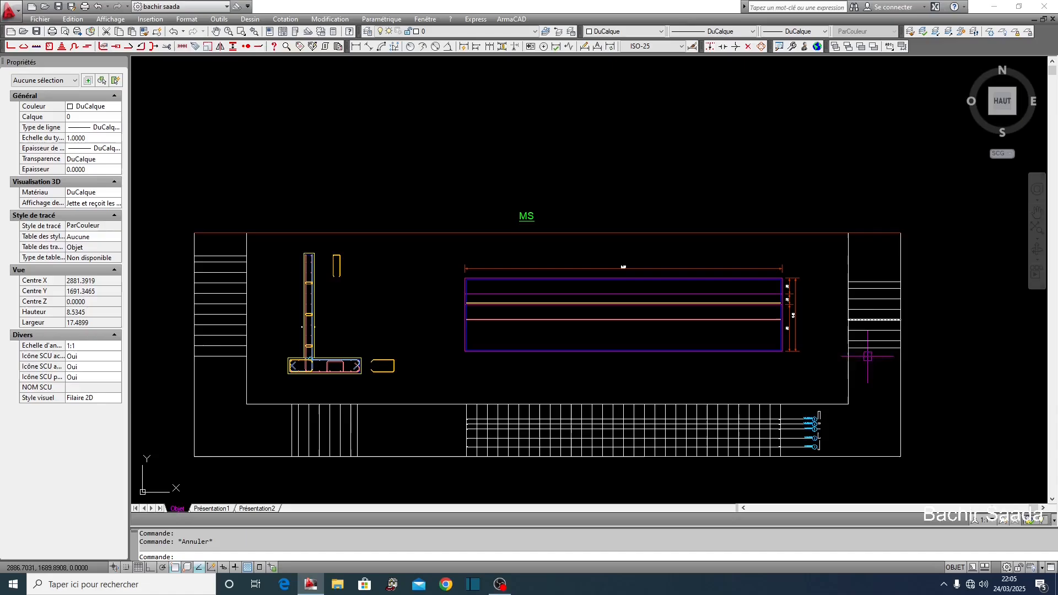
key("Escape")
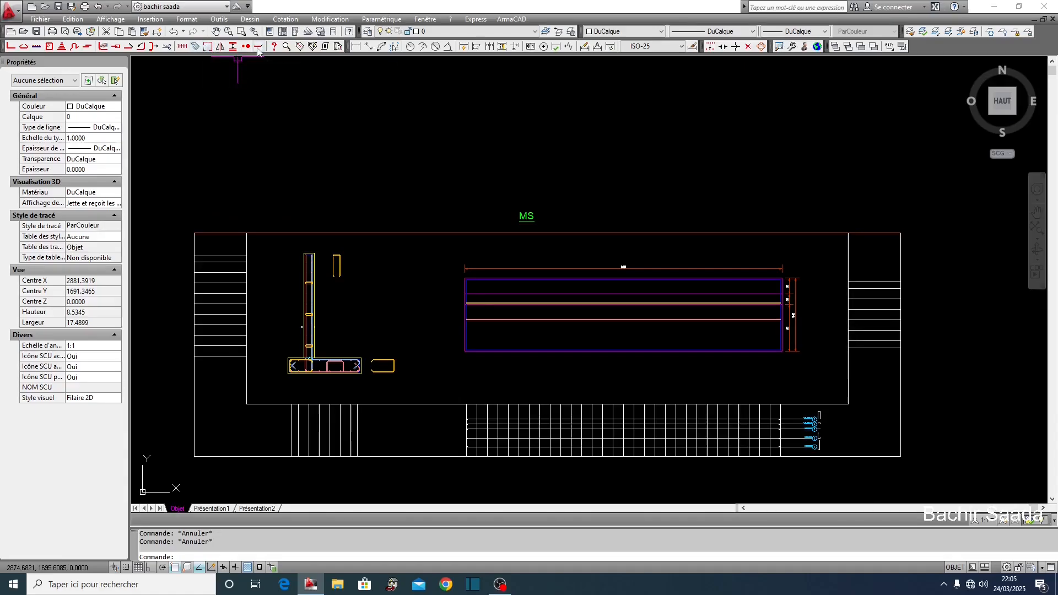
- Set up an associated mark for the lower longitudinal bar in the MS elevation with number 6, 1 layer, 1 element and 0.2 spacing
left_click(300, 46)
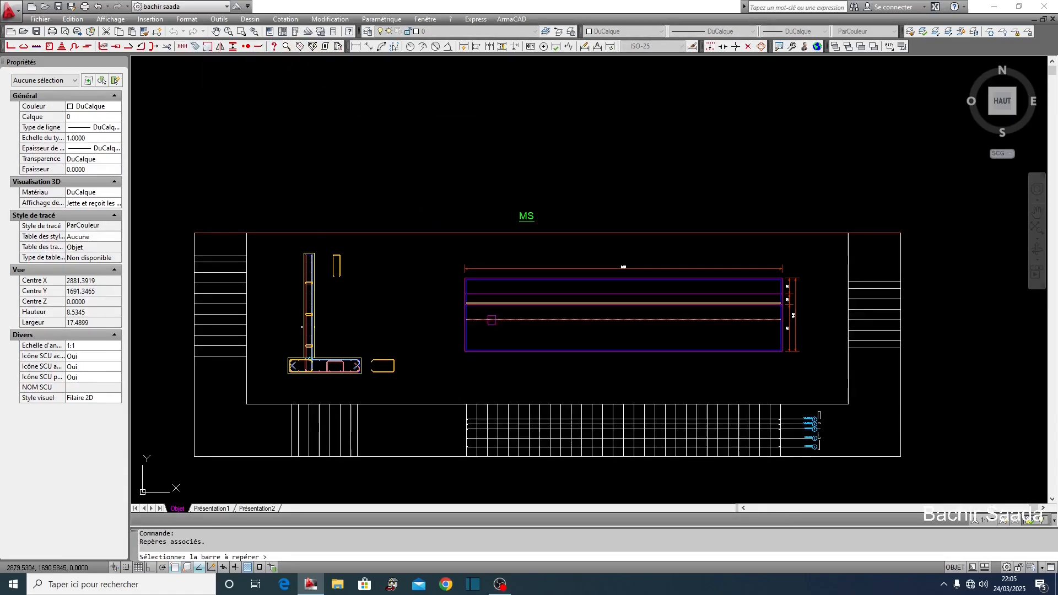
scroll(503, 326, "up", 5)
left_click(520, 319)
left_click(467, 370)
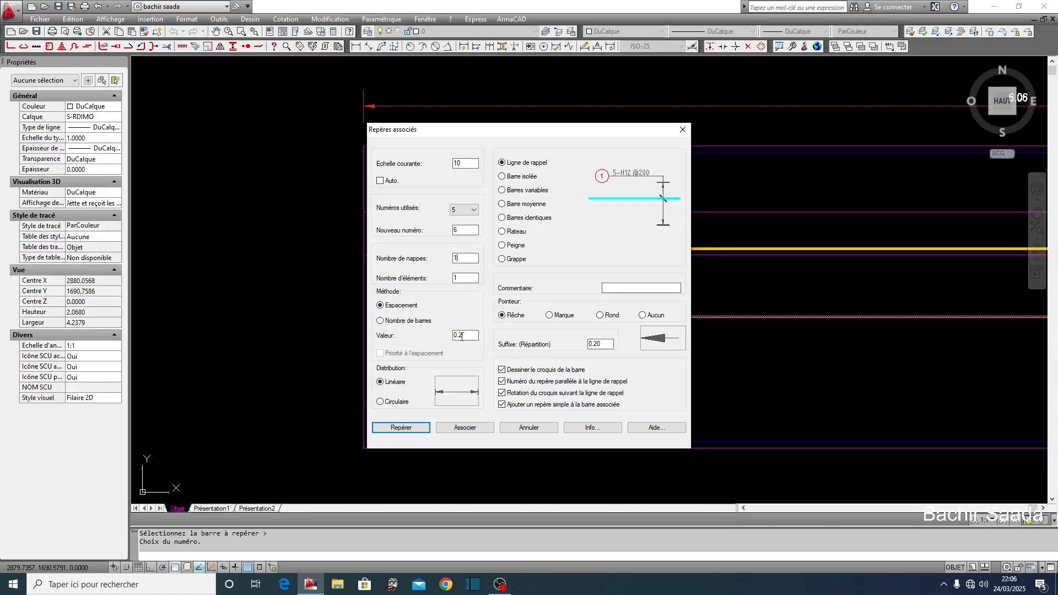
left_click(401, 428)
- Run the mark 6 distribution line from the lowest to the highest horizontal line beside the MS elevation, placing its label above them
left_click(528, 389)
scroll(366, 366, "down", 5)
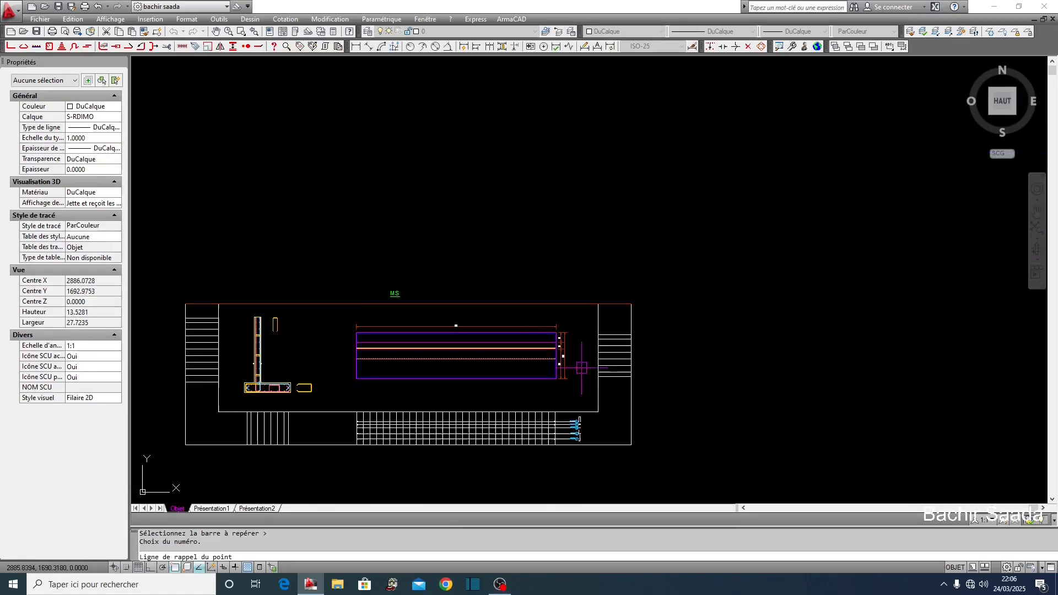
scroll(565, 386, "up", 6)
left_click(531, 401)
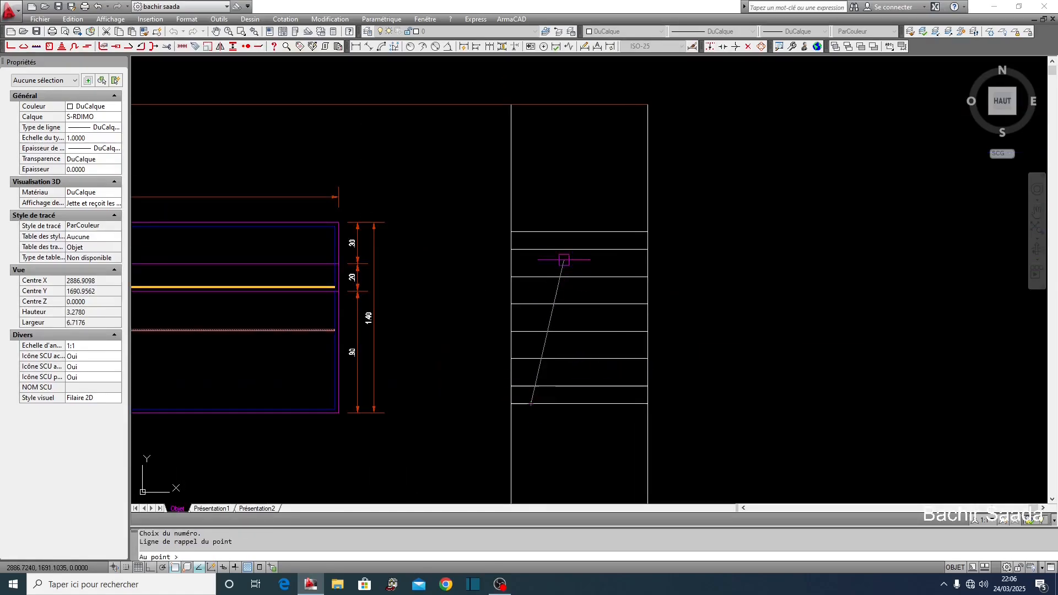
left_click(531, 233)
scroll(540, 186, "up", 3)
key("Return")
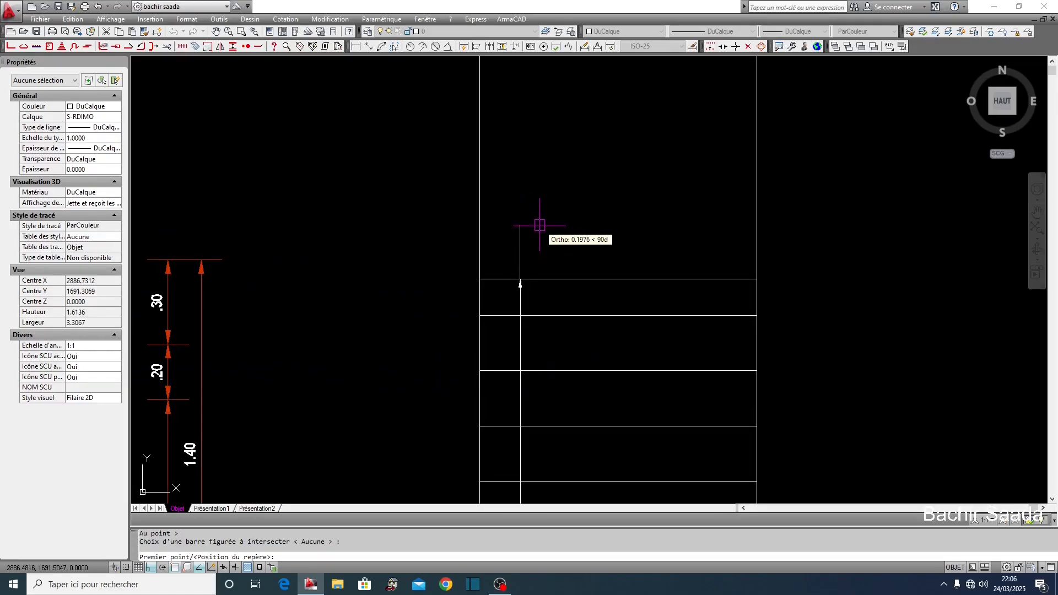
left_click(546, 239)
key("Escape")
- Check the bar count on mark 6 against the number of horizontal distribution lines it crosses
scroll(518, 232, "up", 5)
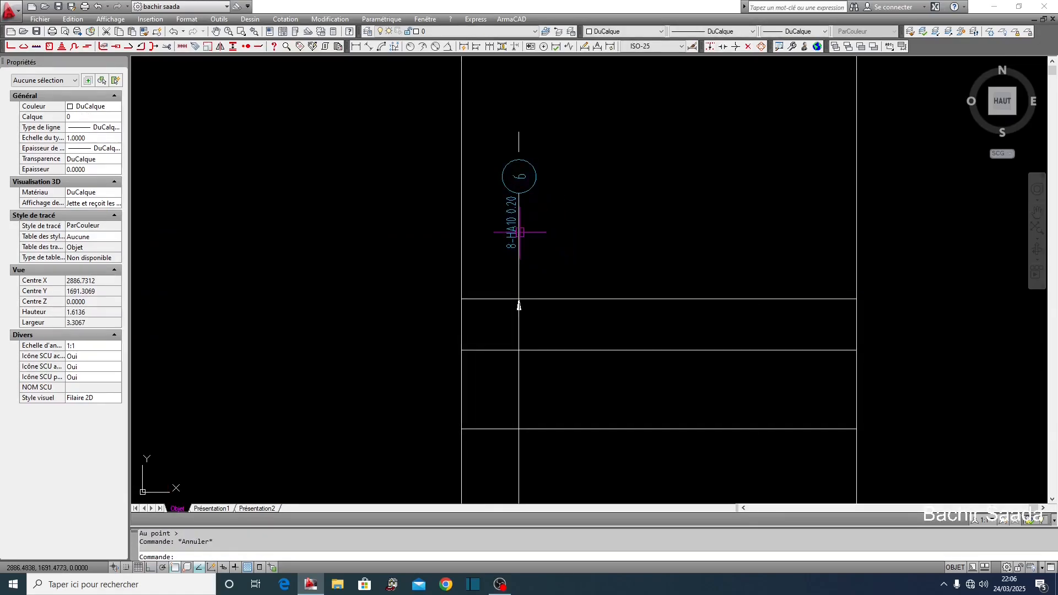
scroll(607, 205, "down", 6)
scroll(681, 205, "down", 4)
left_click(682, 202)
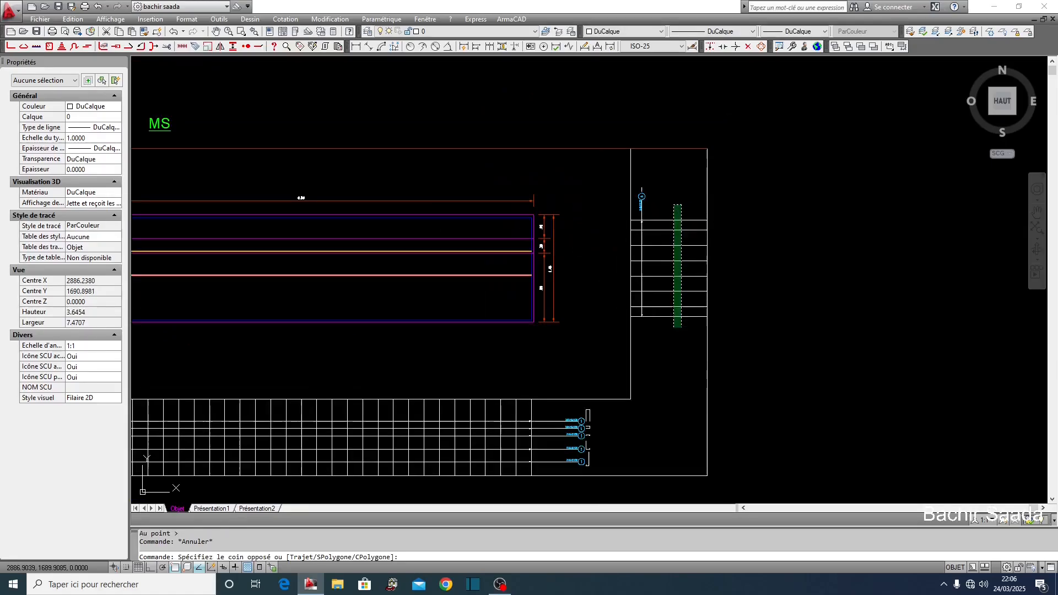
left_click(673, 342)
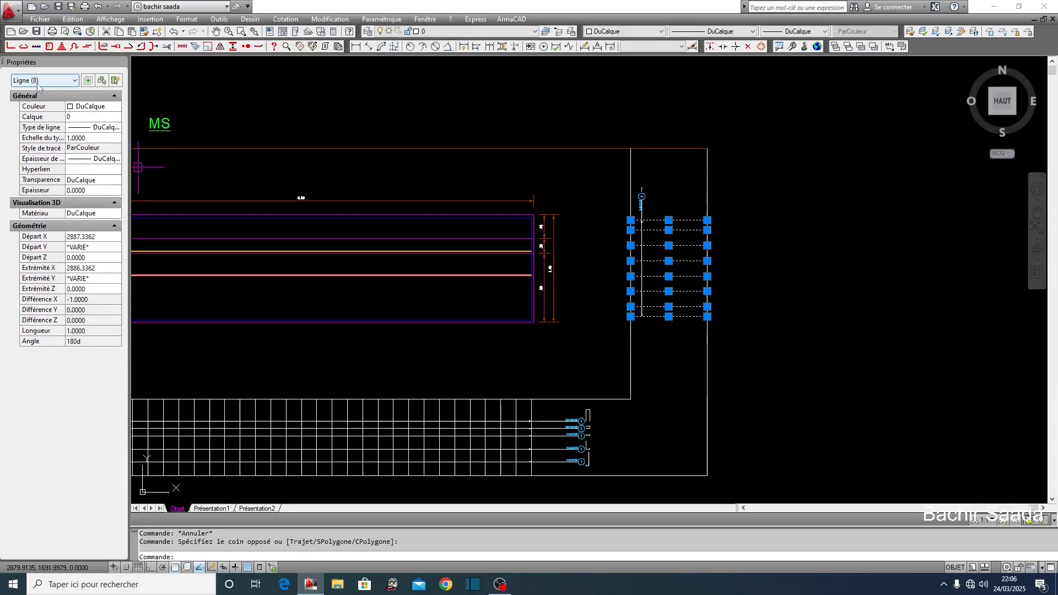
key("Escape")
scroll(675, 211, "up", 8)
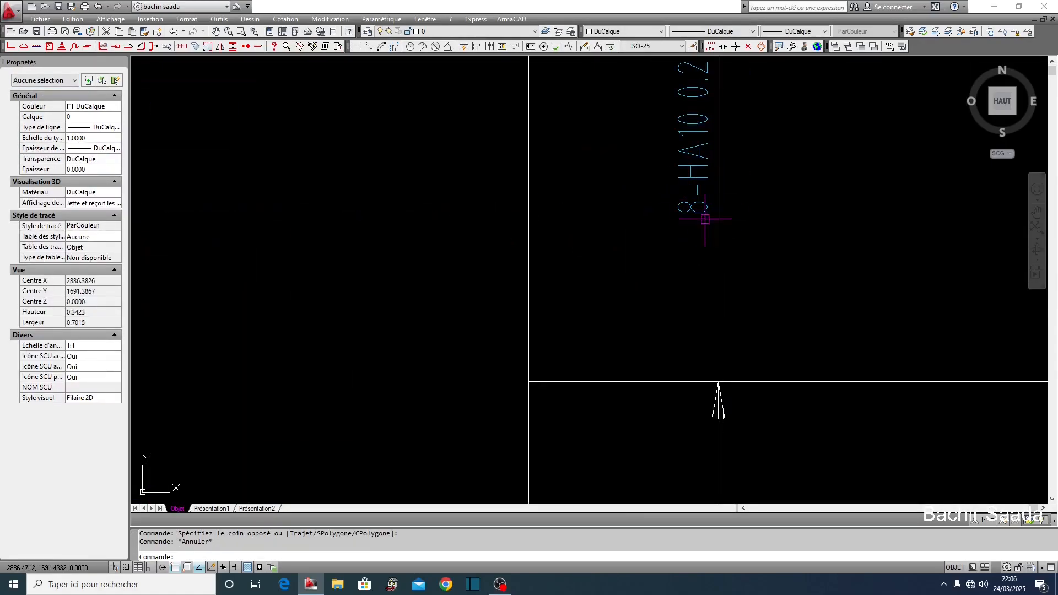
scroll(628, 363, "down", 5)
key("Escape")
scroll(542, 351, "up", 3)
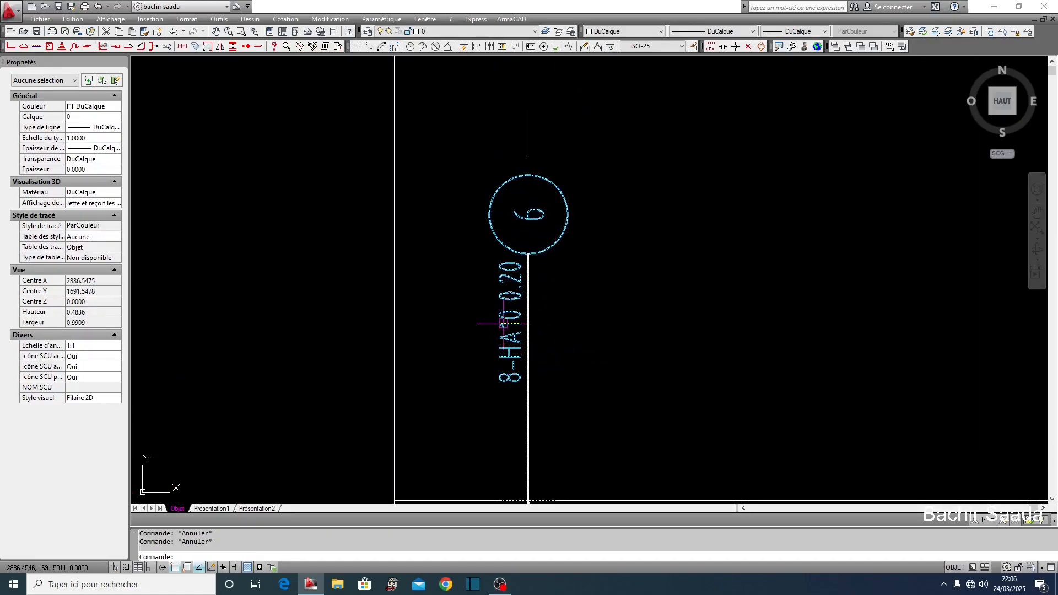
scroll(501, 323, "down", 4)
scroll(545, 335, "up", 2)
scroll(594, 226, "down", 5)
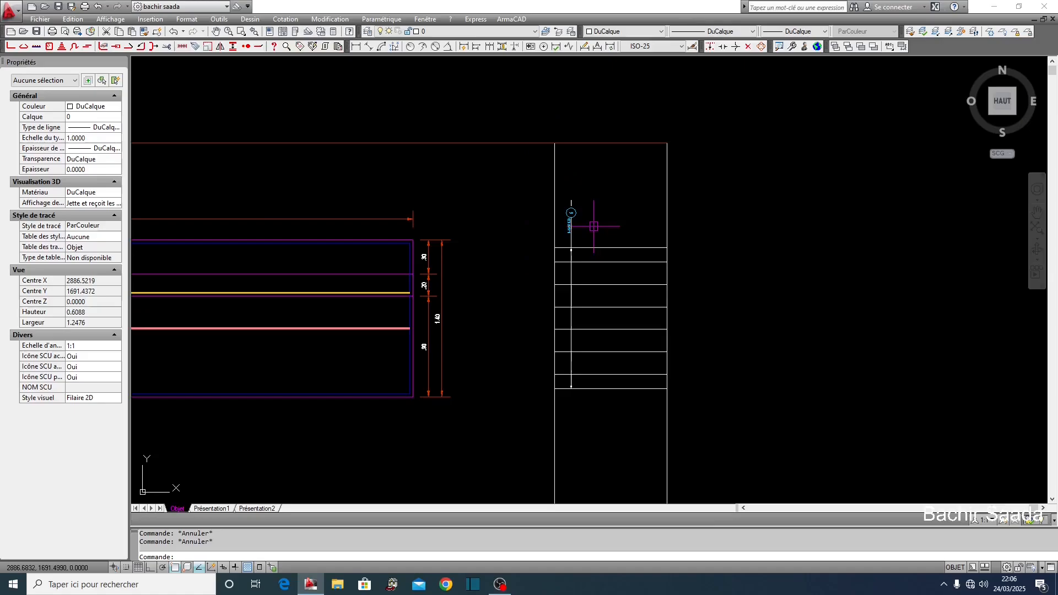
scroll(593, 226, "down", 2)
scroll(577, 214, "up", 8)
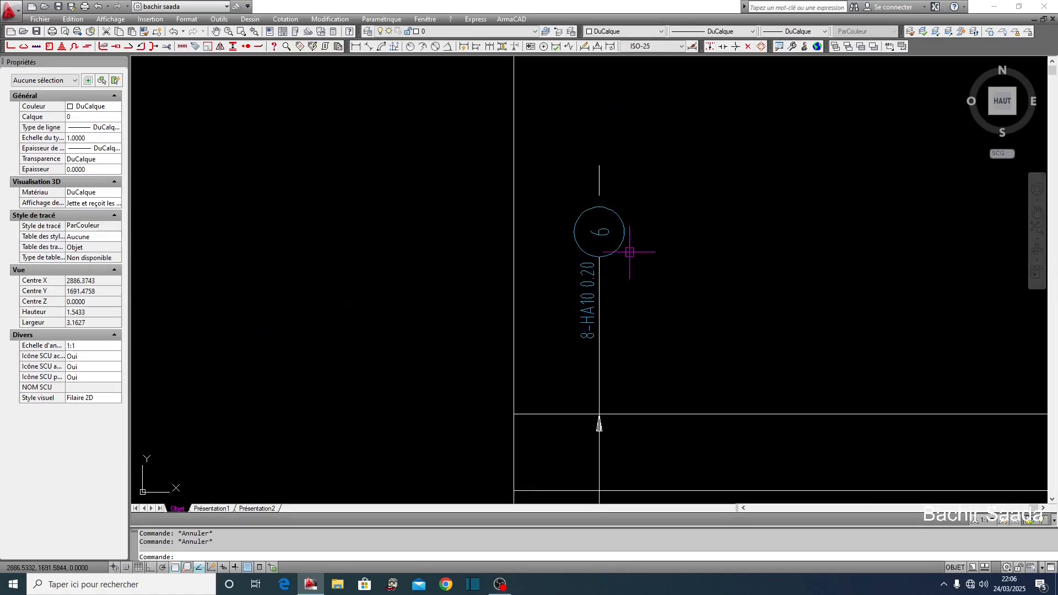
- Set the number of layers on mark 6 to 2 and regenerate the drawing
left_click(589, 303)
right_click(591, 307)
left_click(638, 492)
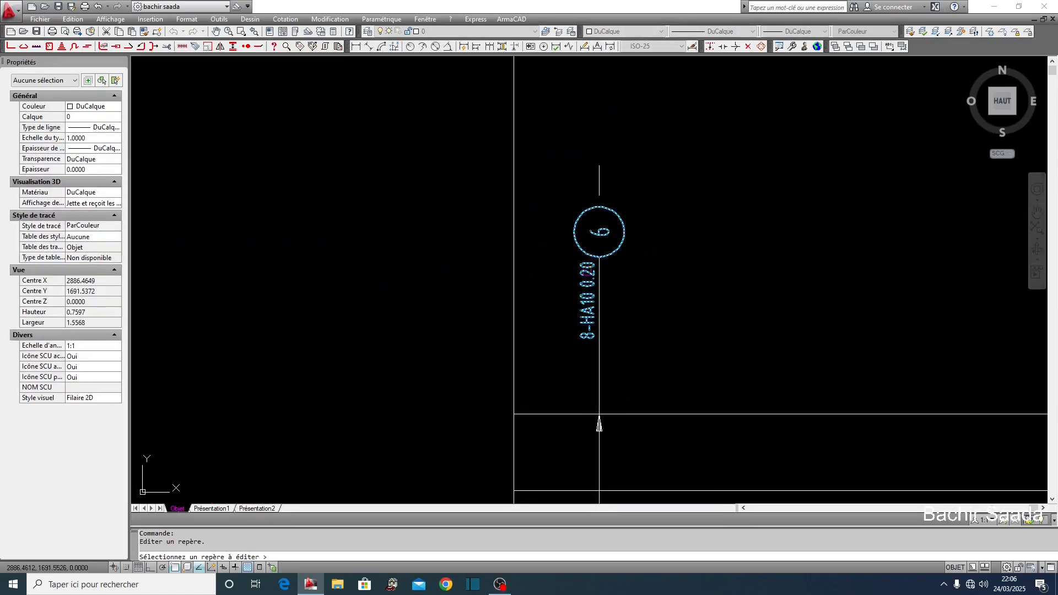
double_click(584, 270)
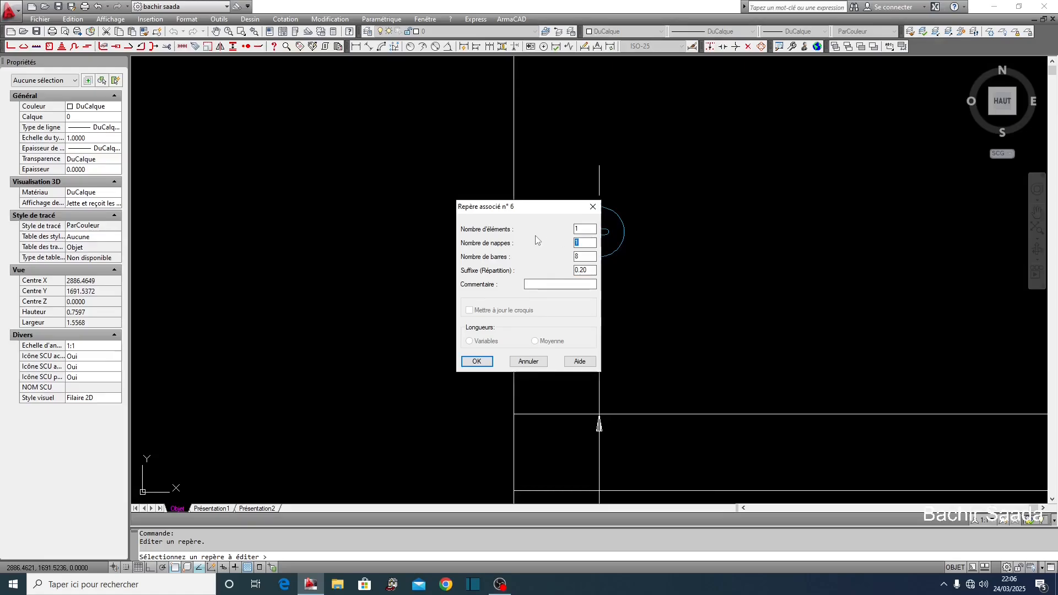
left_click(475, 359)
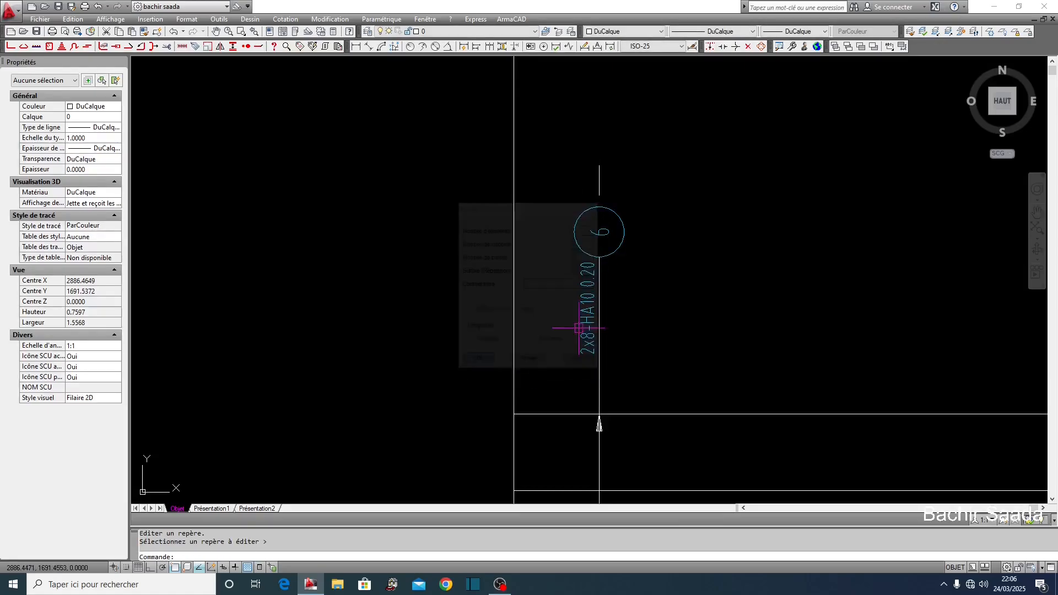
type("rg")
key("Return")
scroll(689, 220, "down", 6)
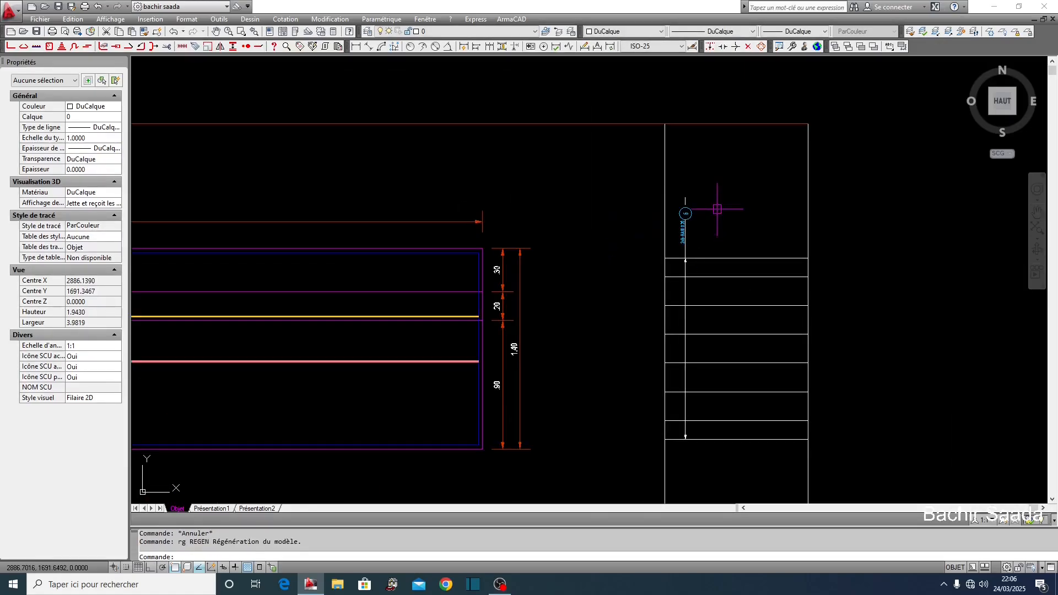
scroll(606, 312, "down", 8)
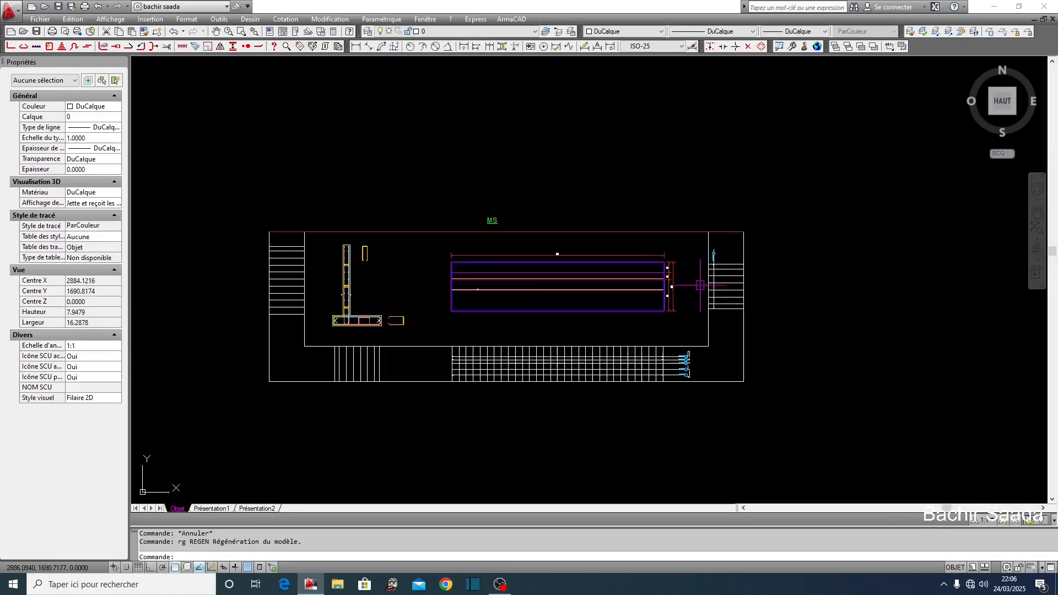
scroll(485, 295, "up", 8)
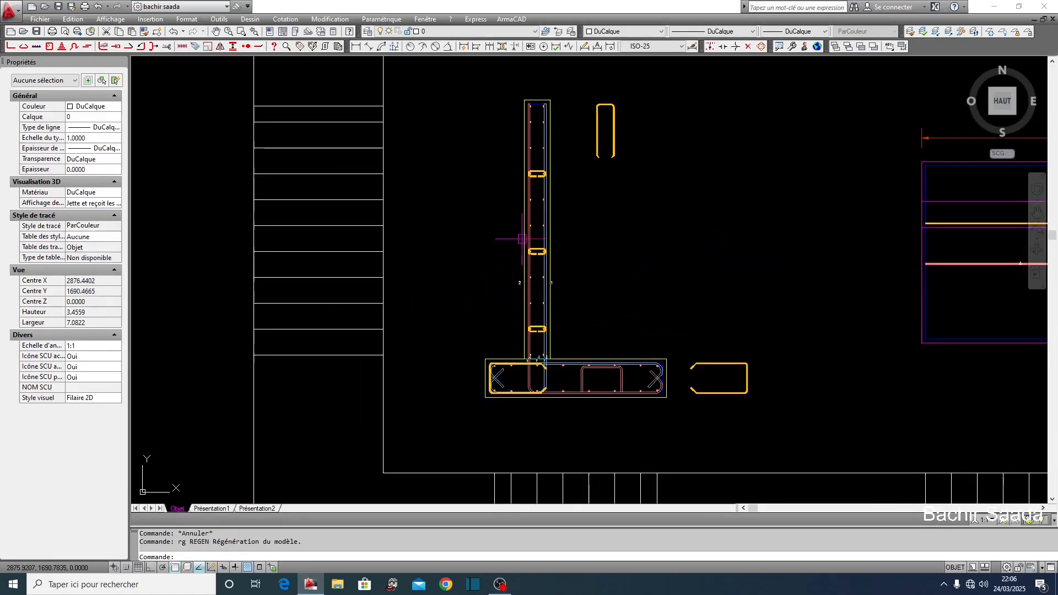
key("ctrl+z")
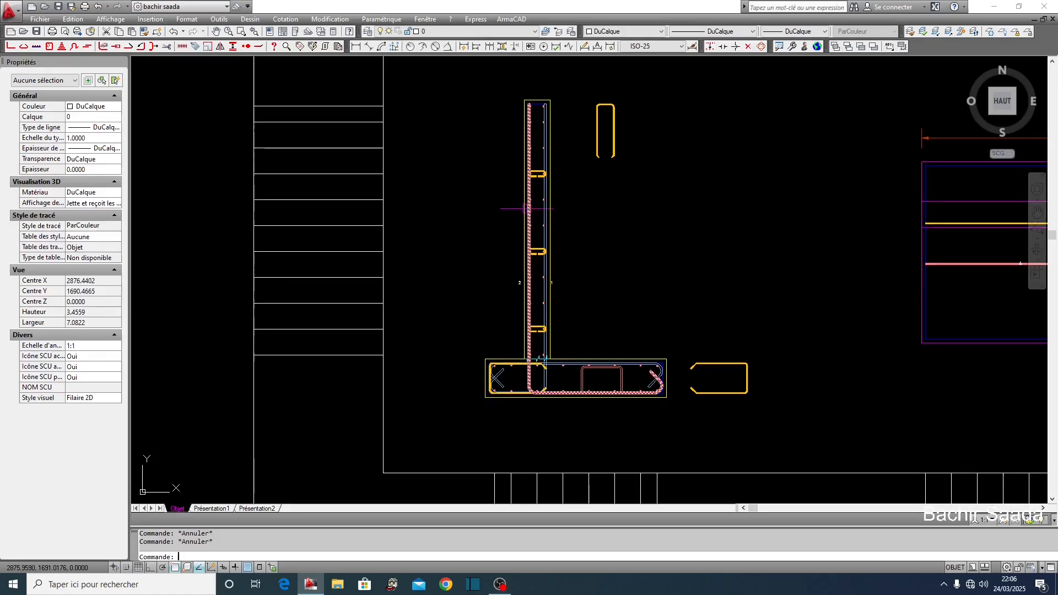
scroll(243, 66, "down", 5)
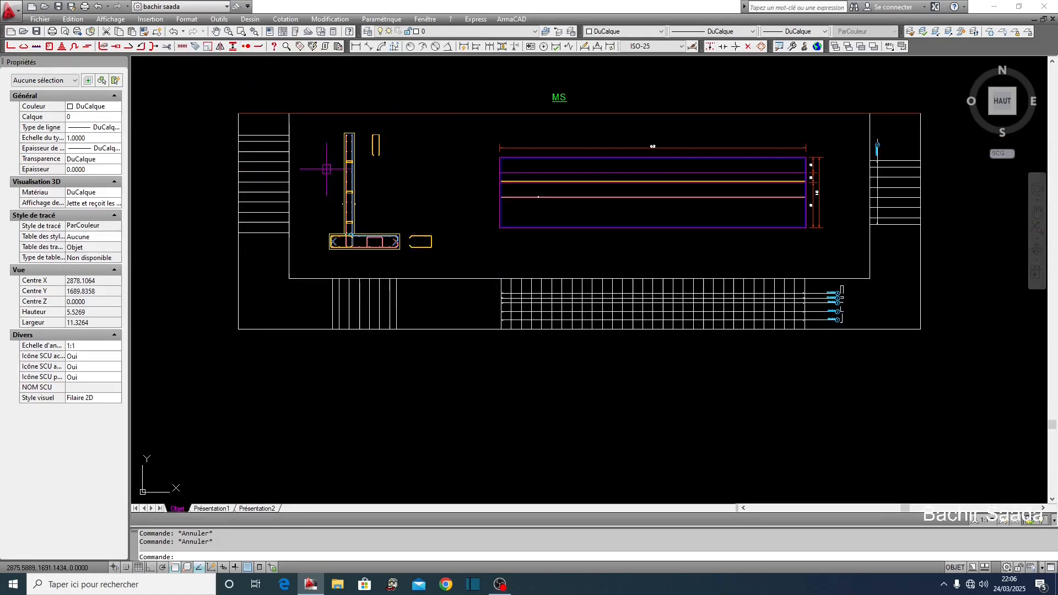
scroll(832, 147, "up", 8)
left_click(782, 114)
left_click(734, 179)
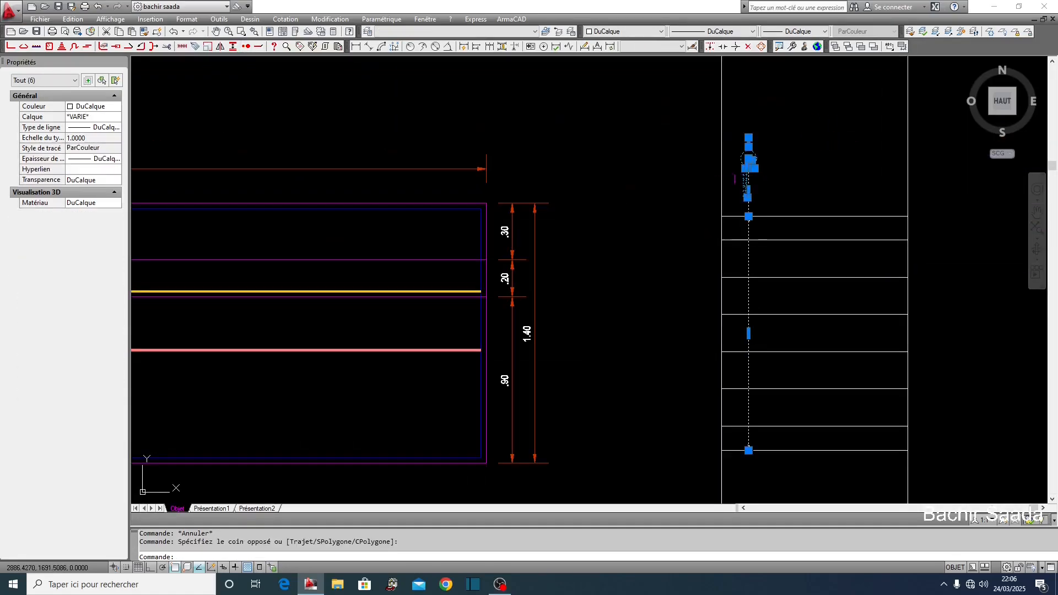
key("Return")
key("Escape")
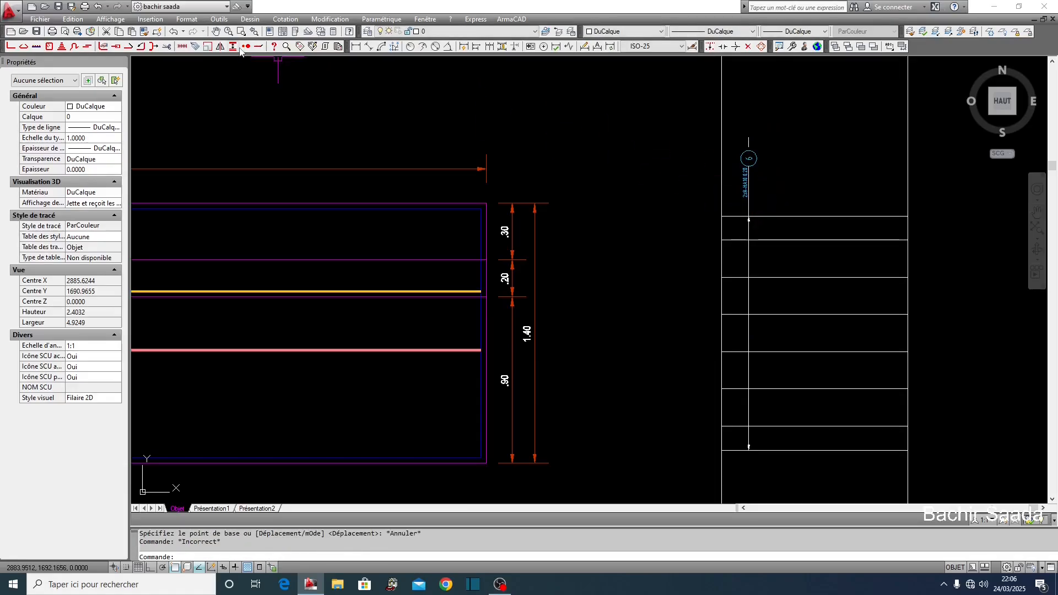
- Copy mark 6 from beside the MS elevation onto the horizontal distribution lines beside the wall section, keeping its number 6
left_click(221, 47)
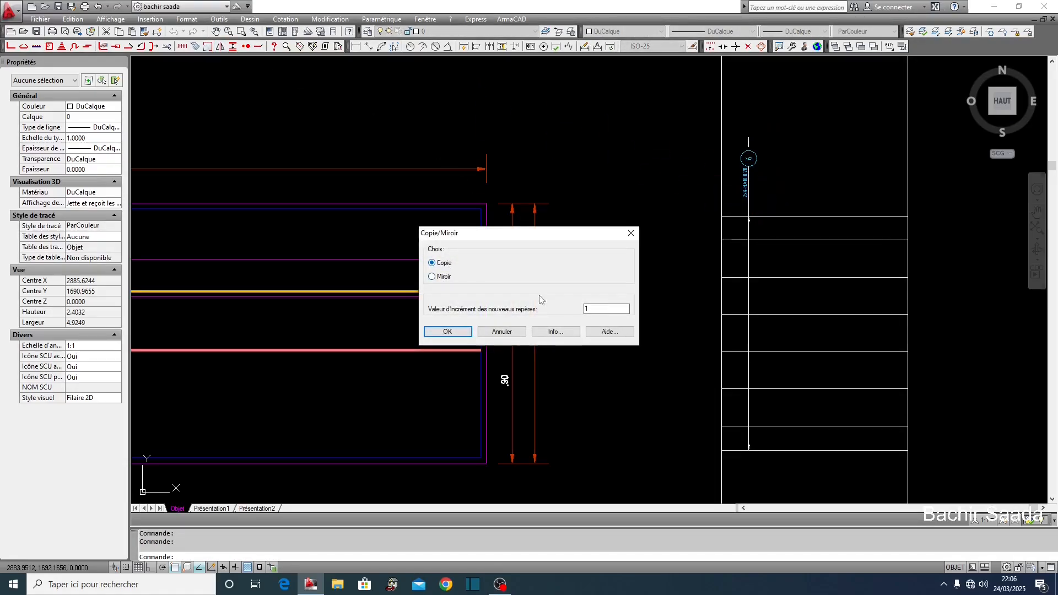
left_click(460, 331)
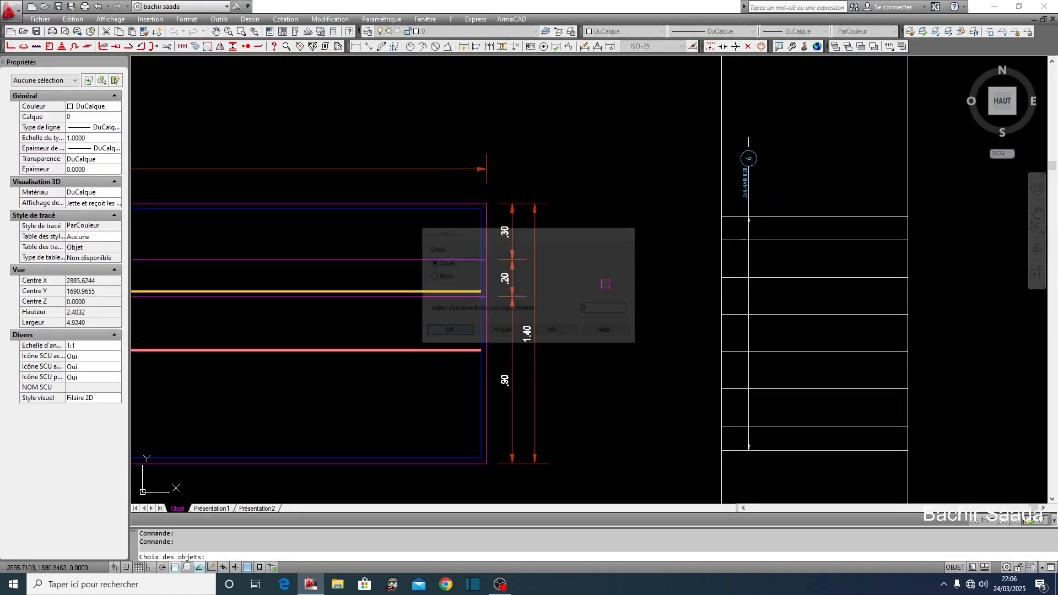
left_click(697, 222)
left_click(683, 231)
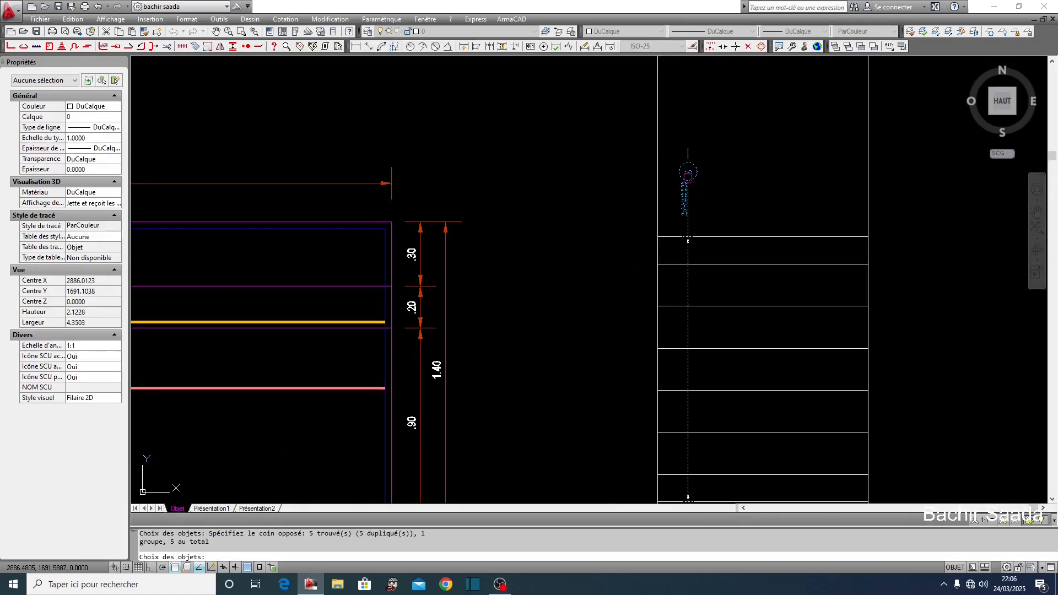
key("Return")
left_click(718, 236)
scroll(821, 232, "down", 5)
scroll(573, 219, "up", 7)
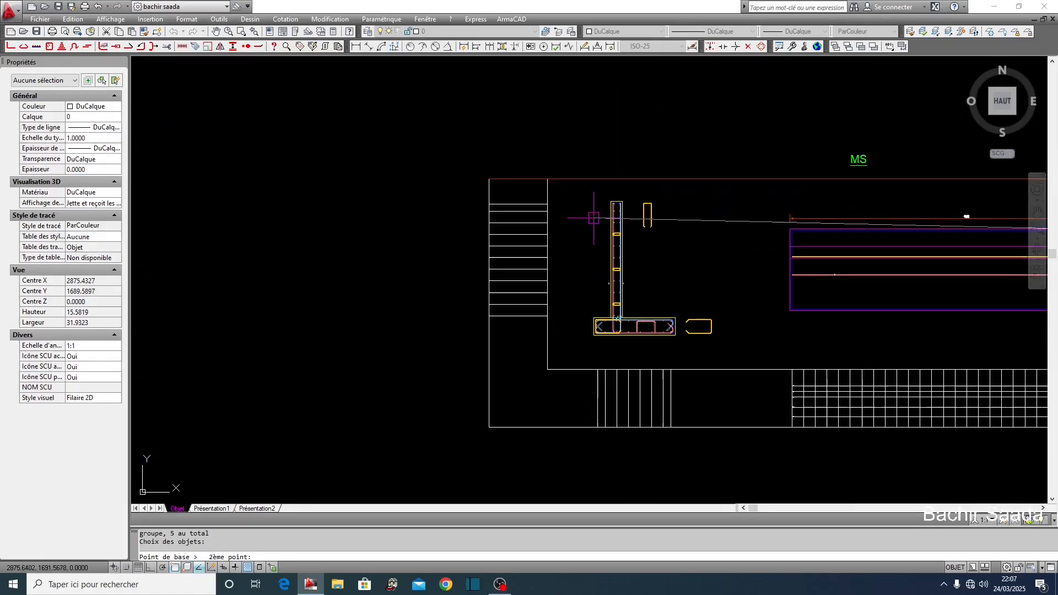
key("Escape")
key("Escape")
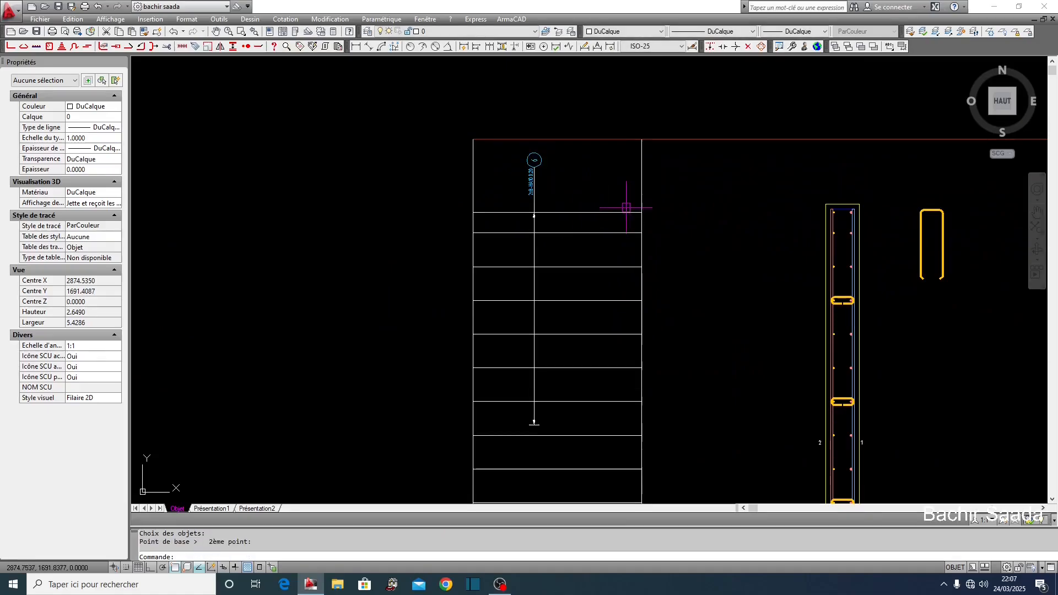
- Stretch the copied mark 6 distribution line down to the lowest horizontal line beside the wall section
scroll(625, 205, "down", 3)
scroll(689, 196, "up", 7)
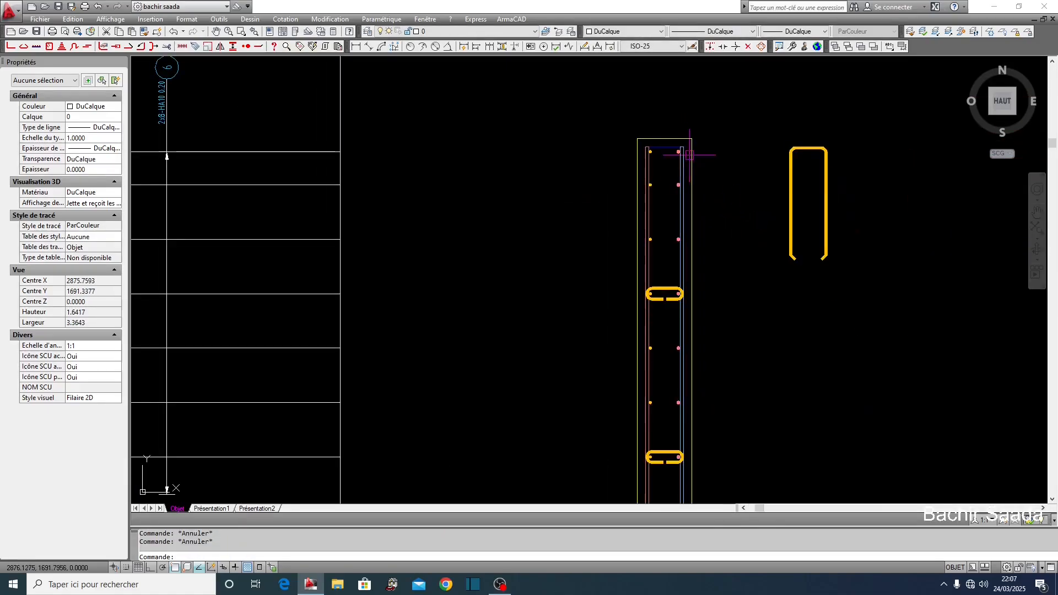
scroll(716, 165, "down", 5)
middle_click_drag(514, 318, 515, 374)
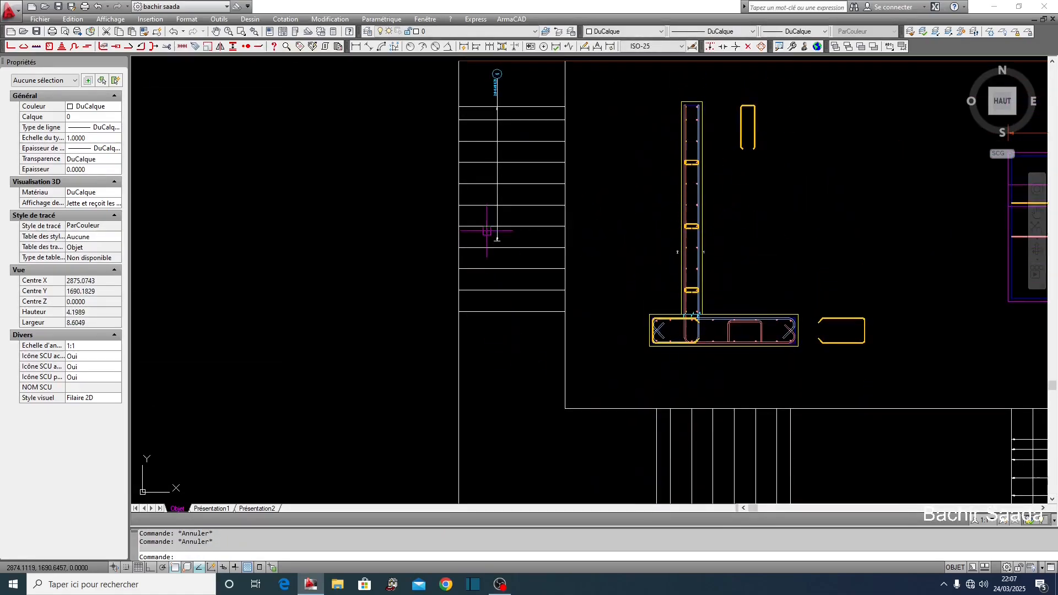
scroll(489, 232, "up", 3)
left_click(529, 230)
left_click(484, 251)
left_click(504, 252)
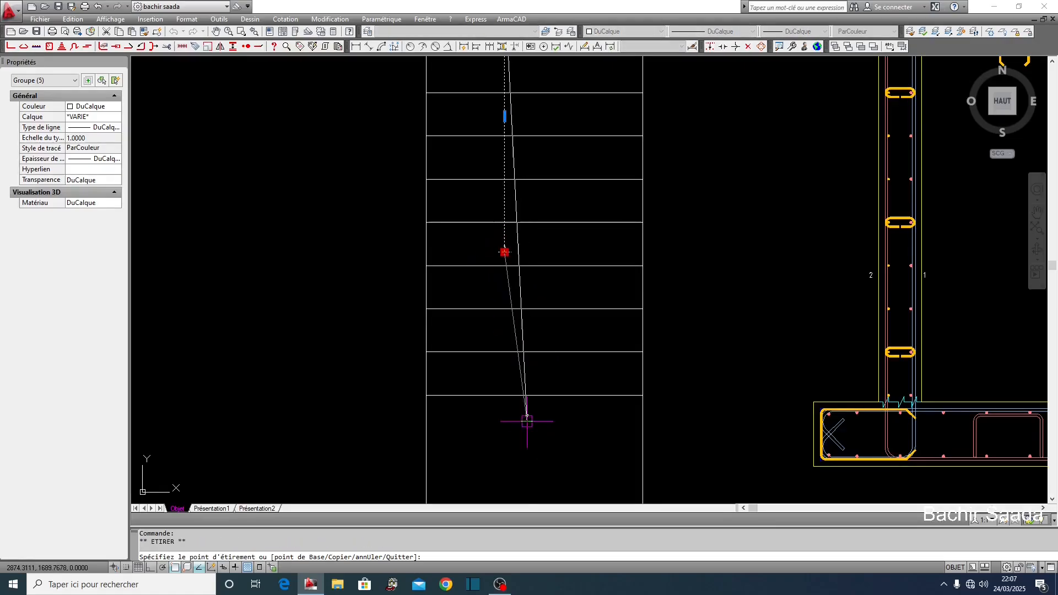
left_click(504, 395)
key("Escape")
scroll(510, 403, "down", 4)
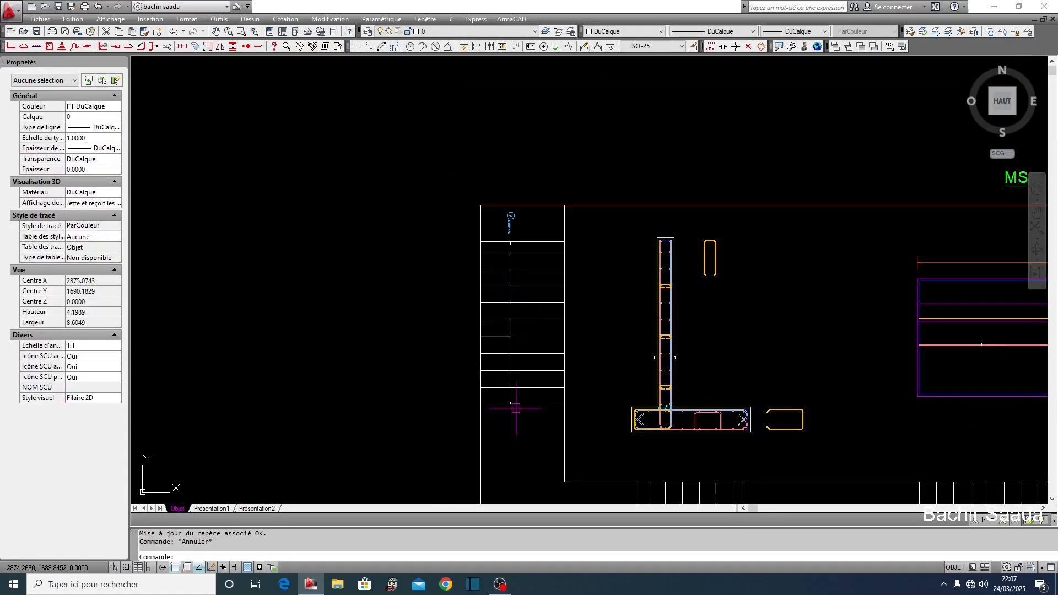
- Check the bar count on the copied mark 6 against the number of horizontal lines beside the wall section
scroll(485, 264, "up", 6)
scroll(450, 291, "up", 2)
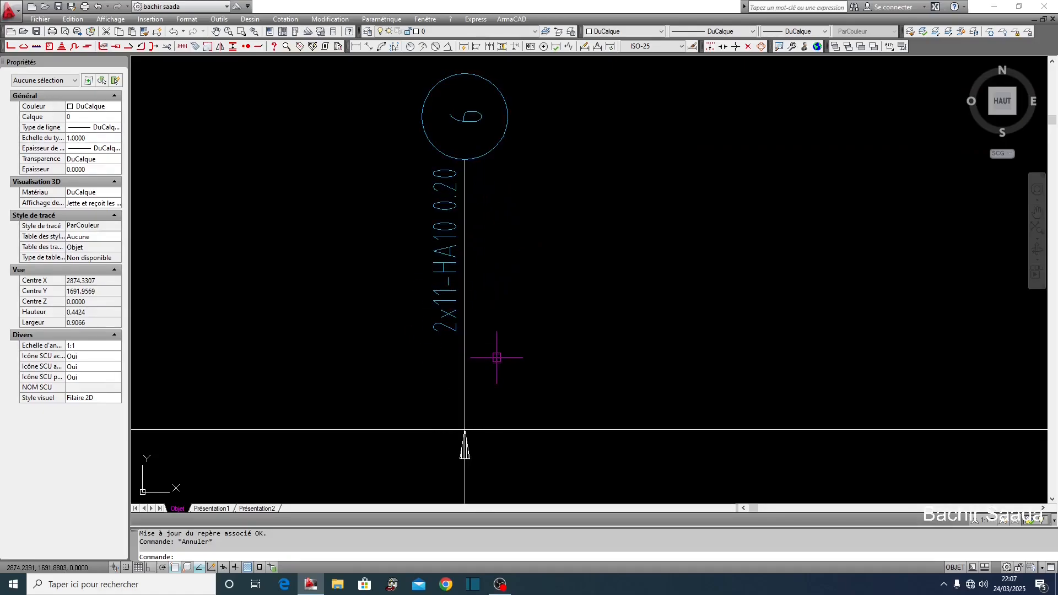
scroll(497, 355, "down", 5)
left_click(451, 215)
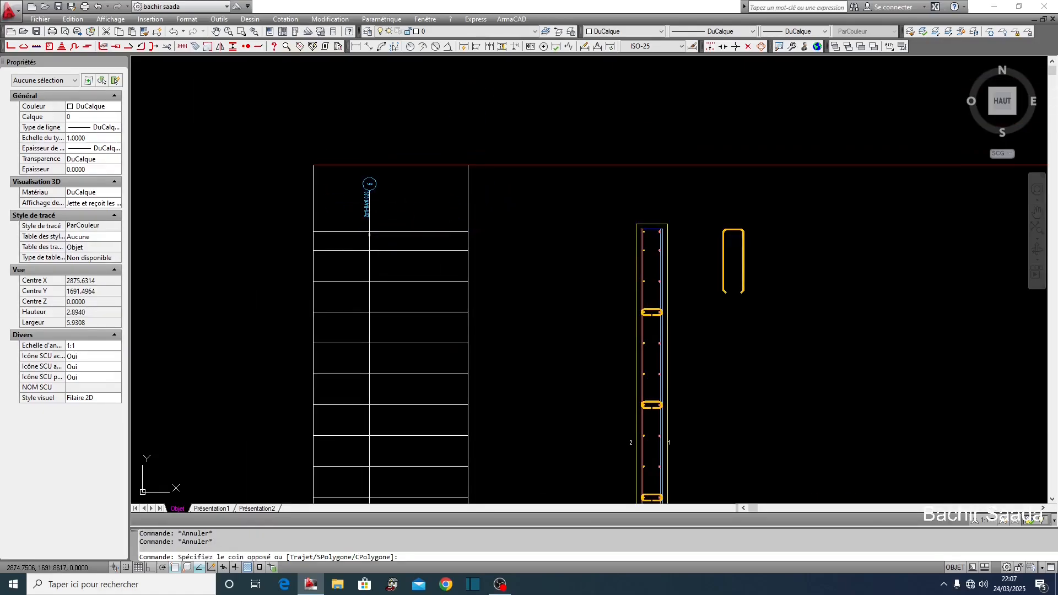
scroll(451, 215, "down", 3)
left_click(435, 364)
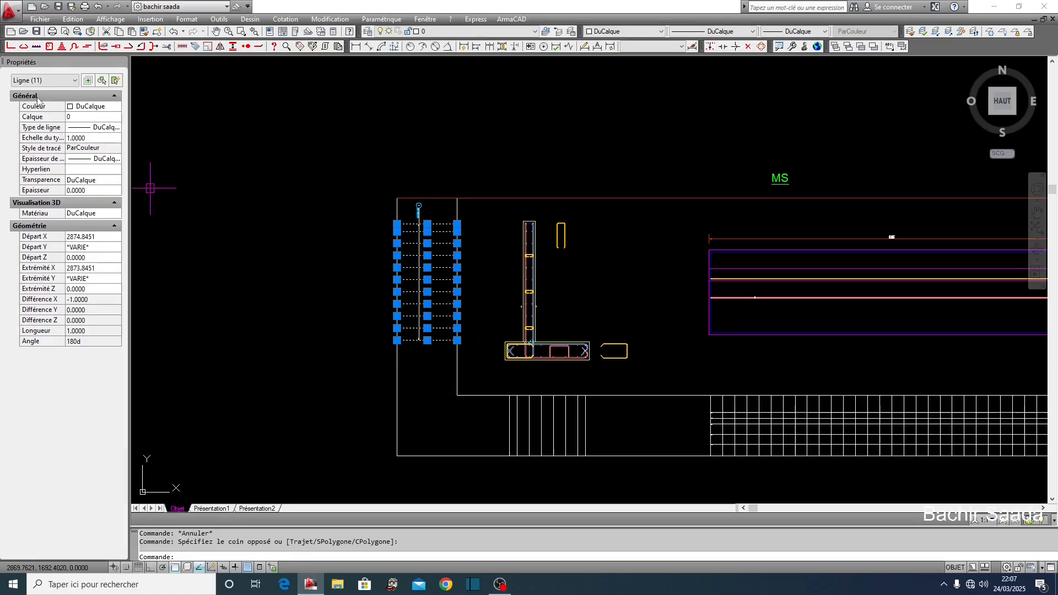
key("Escape")
- Set the number of layers on the copied mark 6 beside the wall section to 1
scroll(414, 209, "up", 8)
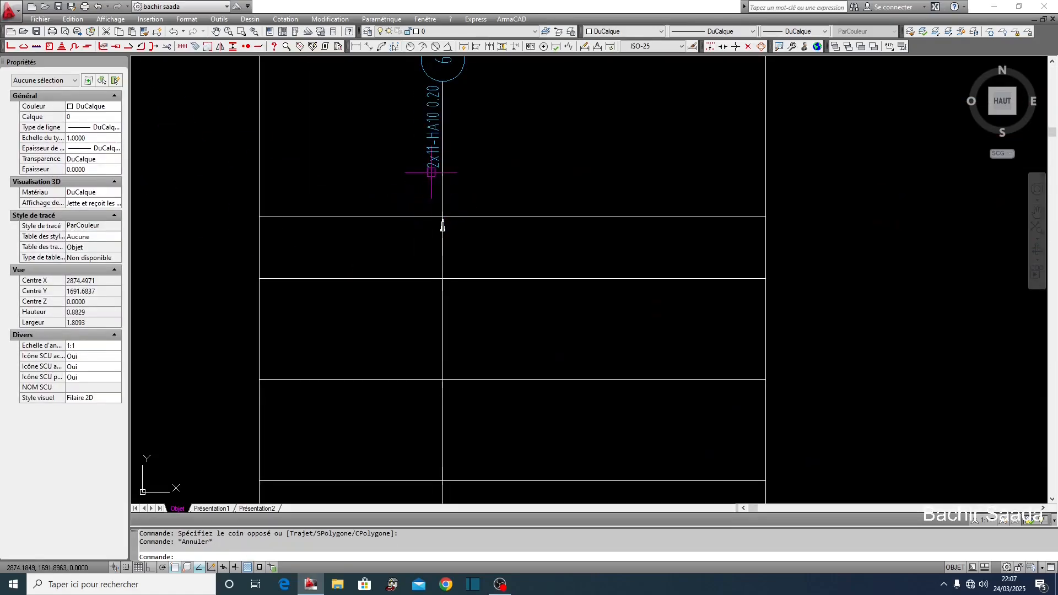
scroll(440, 168, "up", 2)
left_click(437, 156)
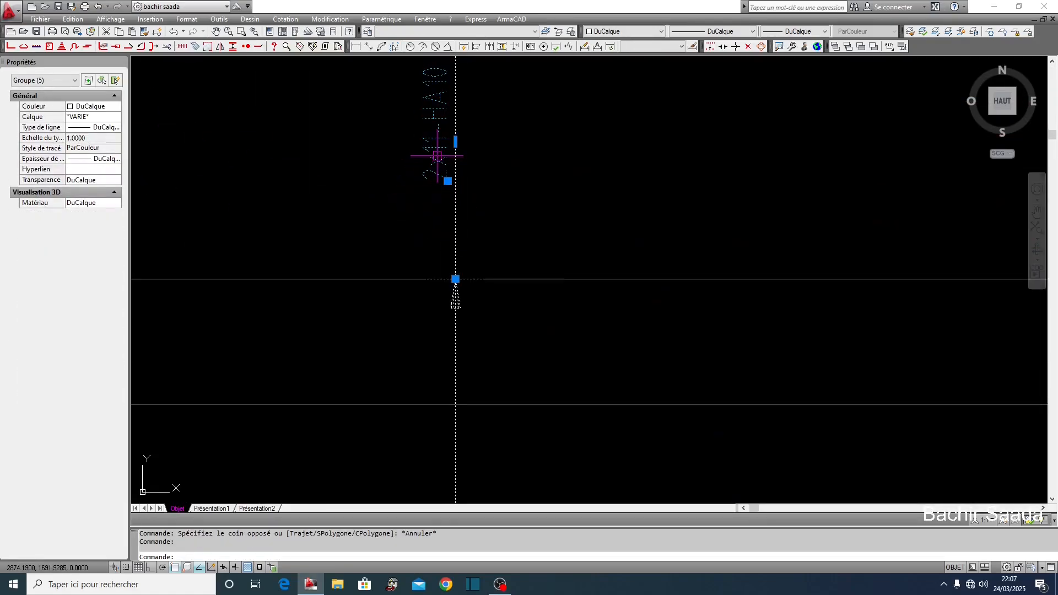
right_click(437, 156)
left_click(478, 341)
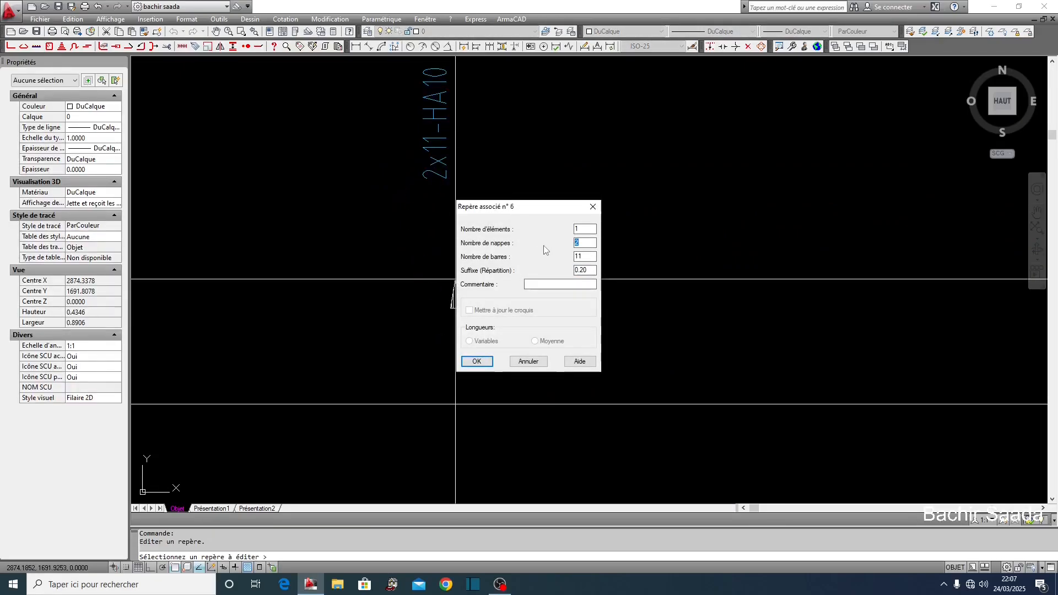
type("1")
left_click(466, 364)
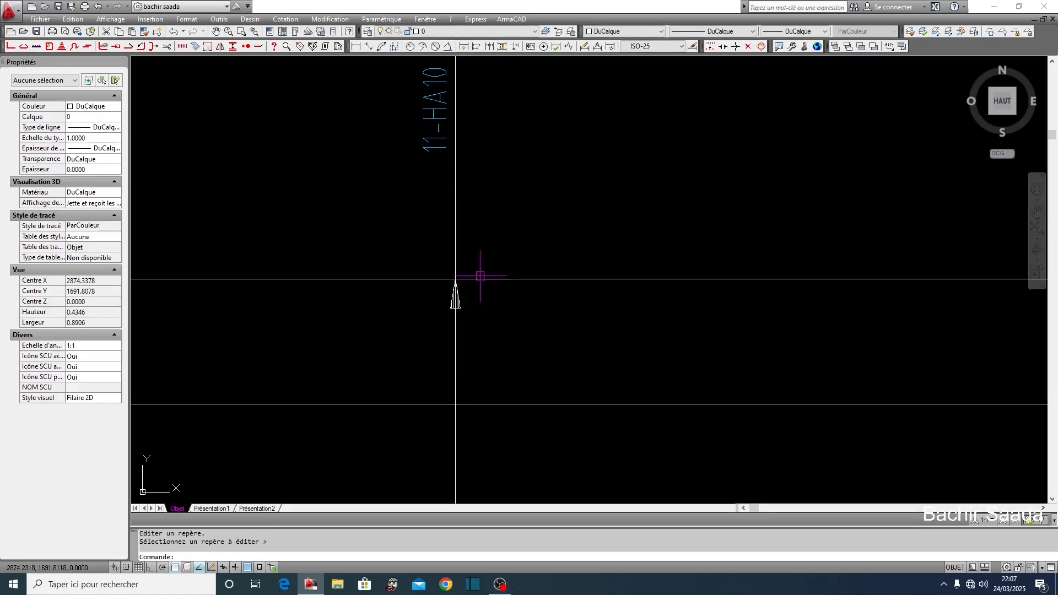
scroll(479, 226, "down", 2)
key("Escape")
key("Escape")
- Compare the longitudinal bars on both wall faces in the section with the mark 6 labels on both sides of the drawing
scroll(502, 245, "down", 4)
scroll(682, 261, "up", 4)
scroll(640, 217, "down", 6)
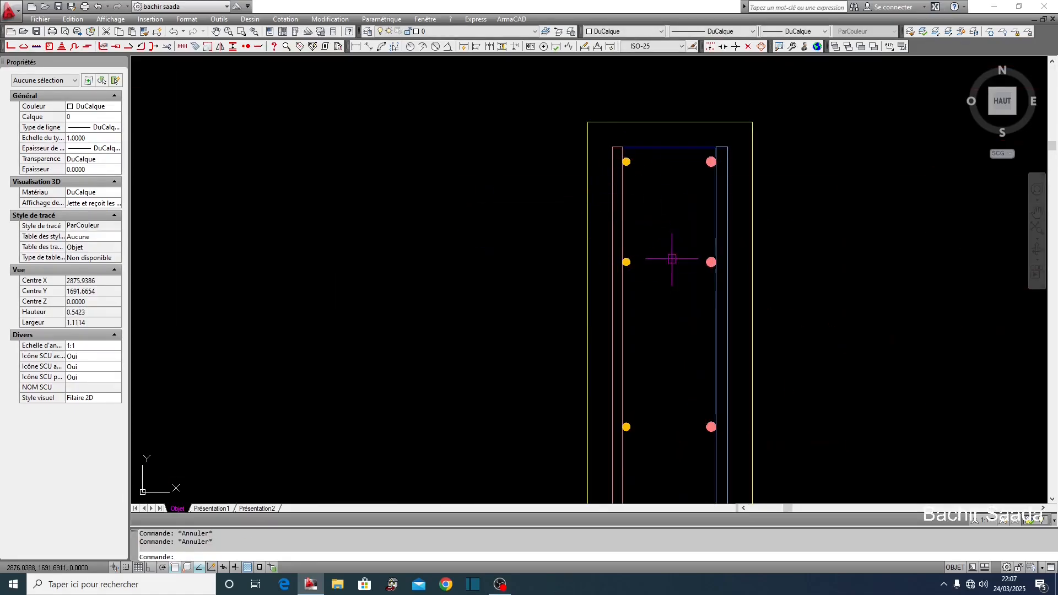
scroll(762, 286, "up", 6)
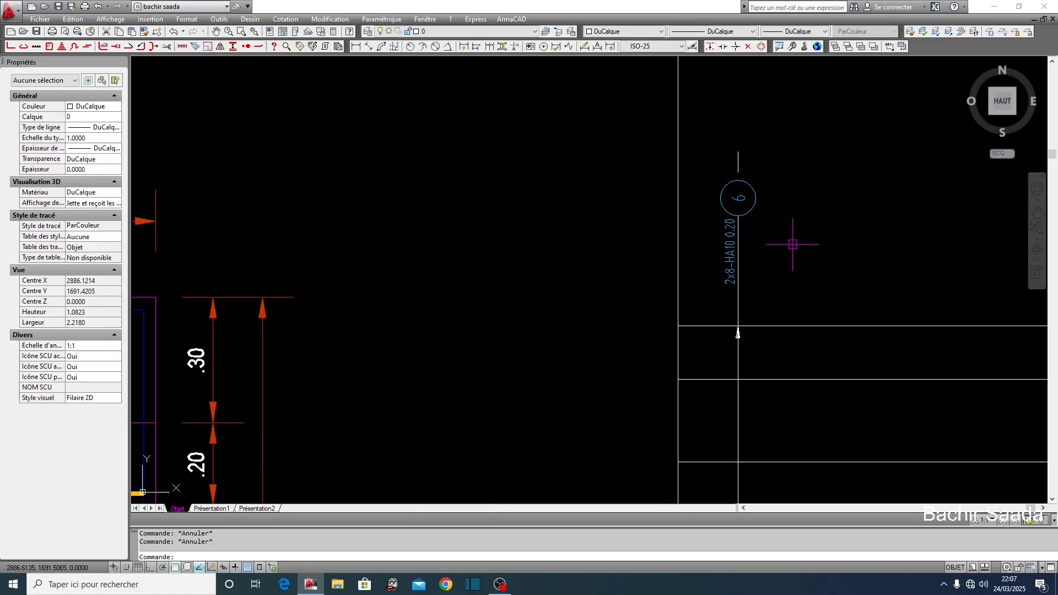
scroll(739, 265, "up", 3)
scroll(765, 230, "down", 9)
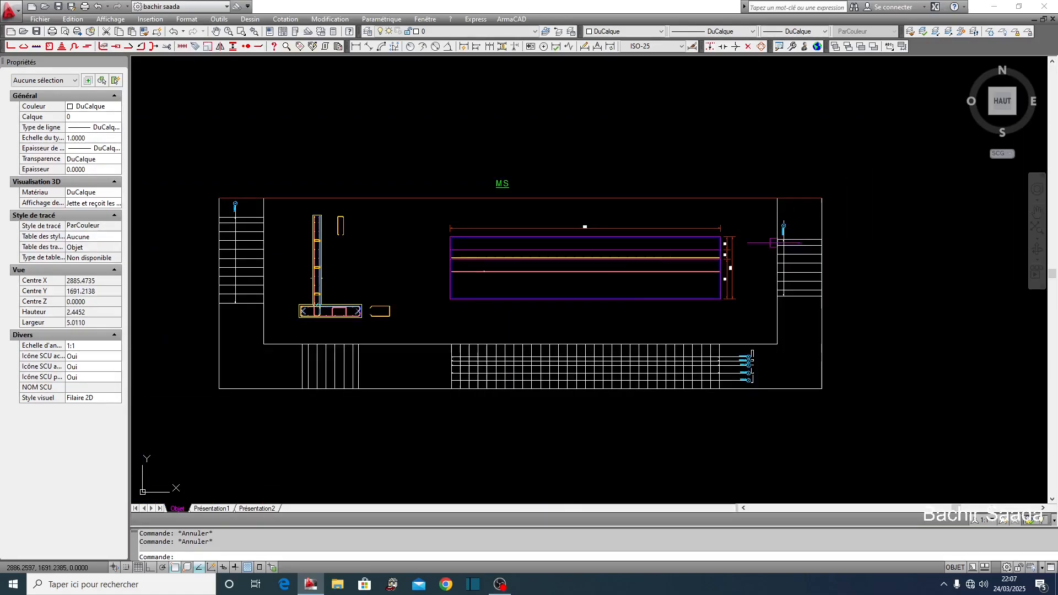
middle_click_drag(513, 254, 644, 260)
scroll(383, 211, "up", 4)
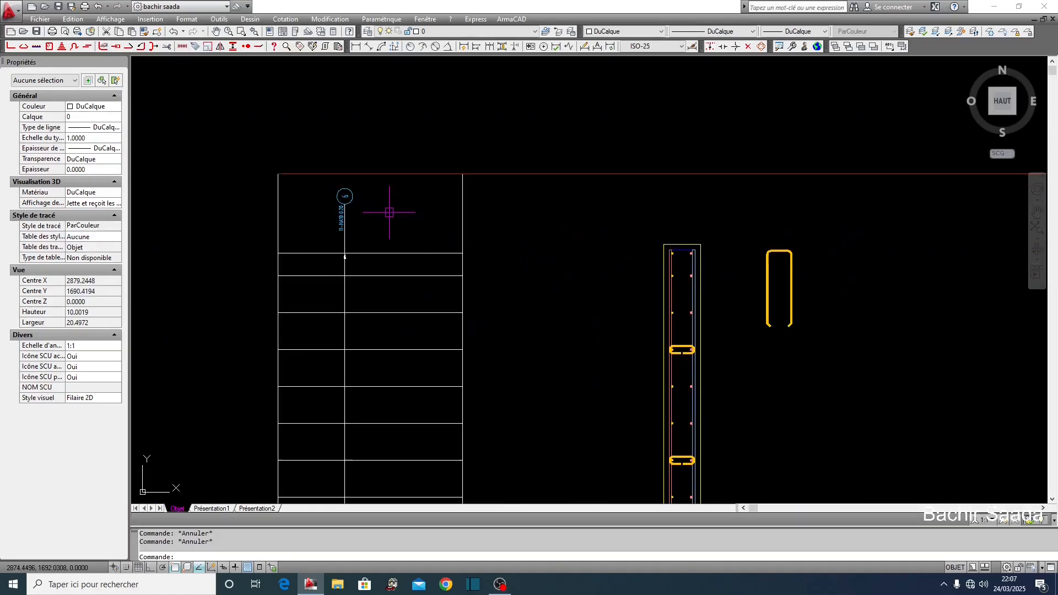
scroll(700, 254, "up", 4)
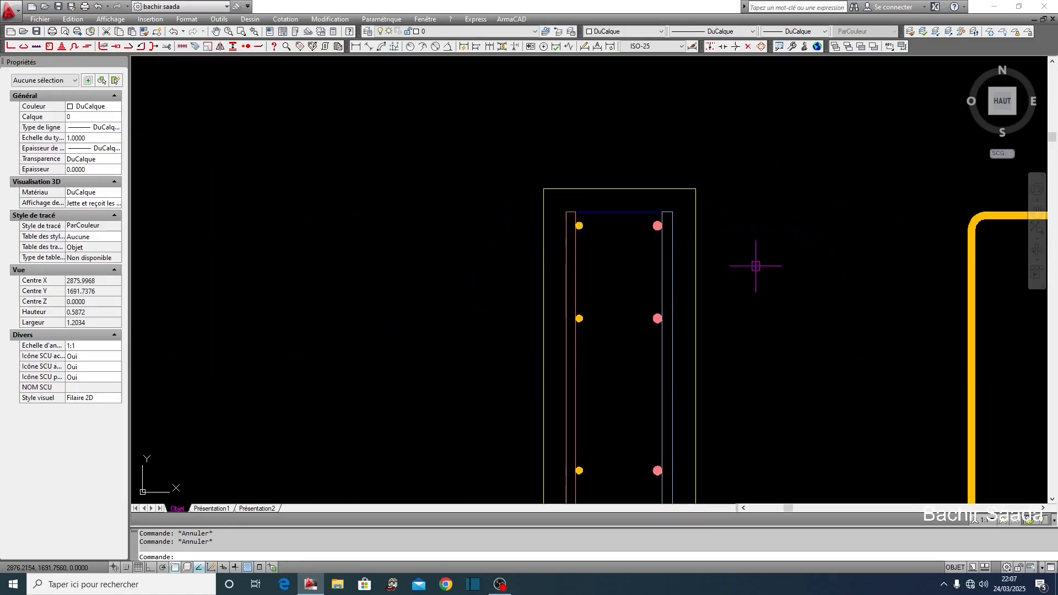
- Try to mirror mark 6 beside the wall section about a horizontal axis as mark 7, and undo the mirrored mark
scroll(808, 272, "down", 5)
scroll(553, 234, "up", 3)
left_click(657, 218)
left_click(565, 255)
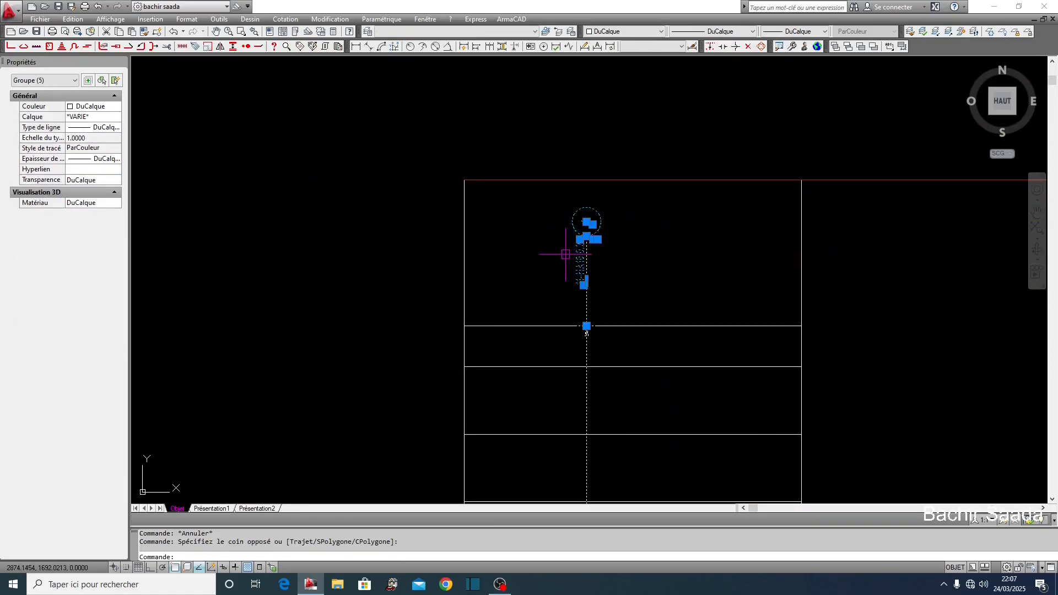
left_click(220, 46)
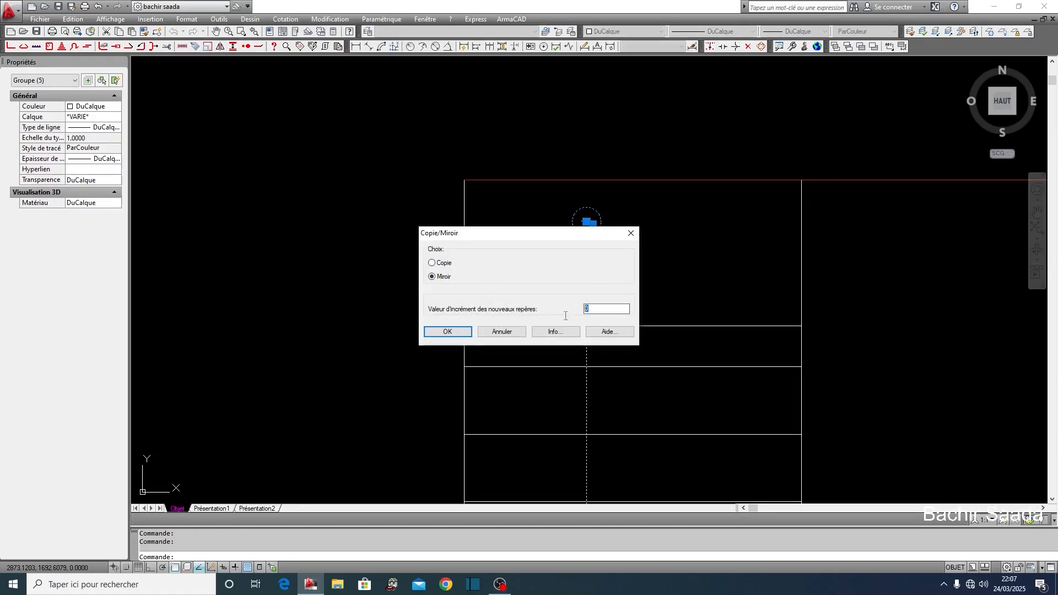
left_click(448, 332)
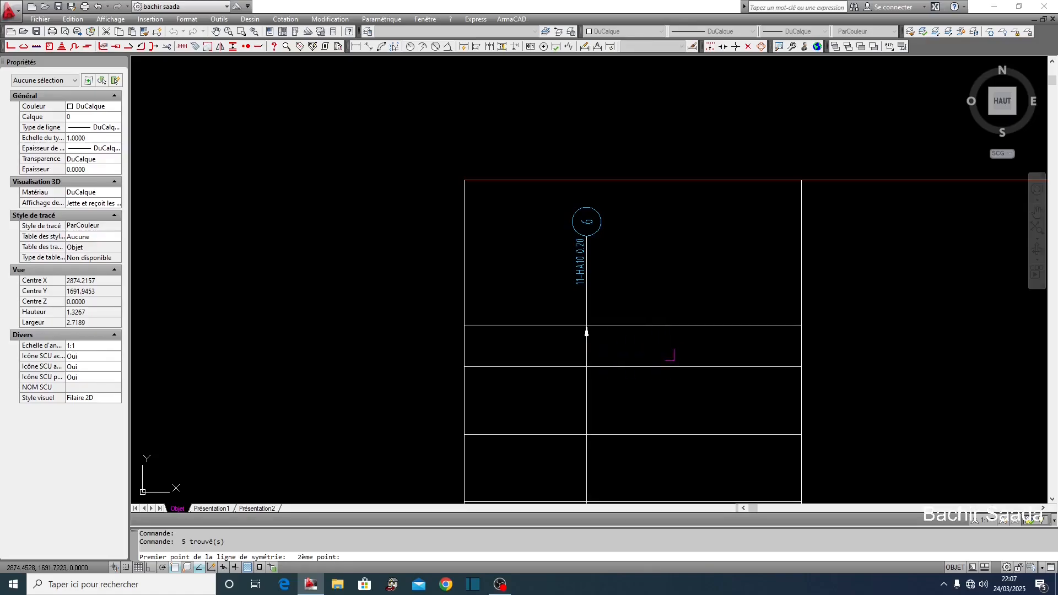
key("F8")
left_click(685, 395)
key("Return")
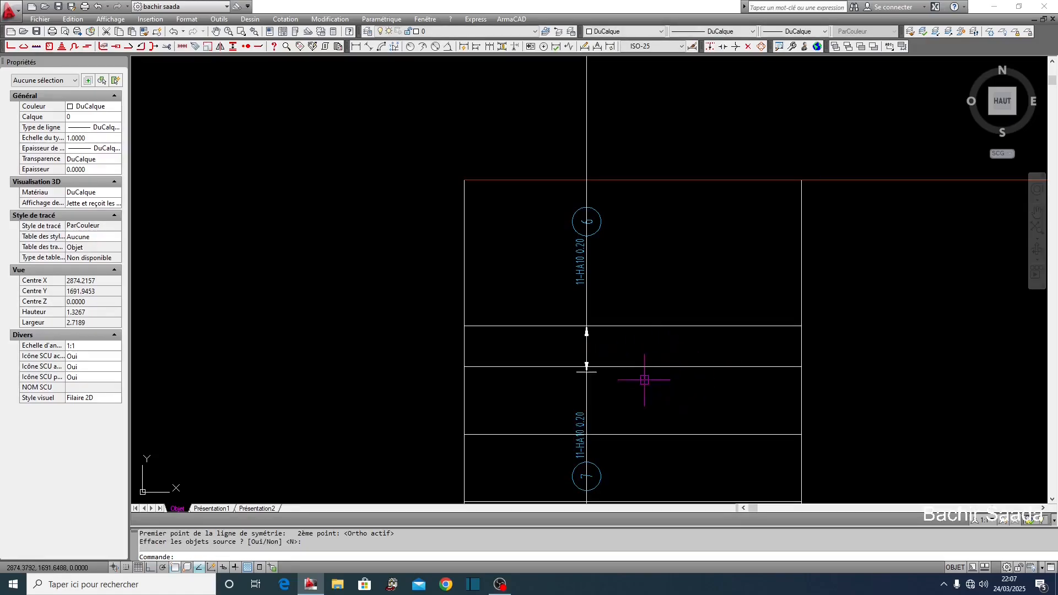
key("Escape")
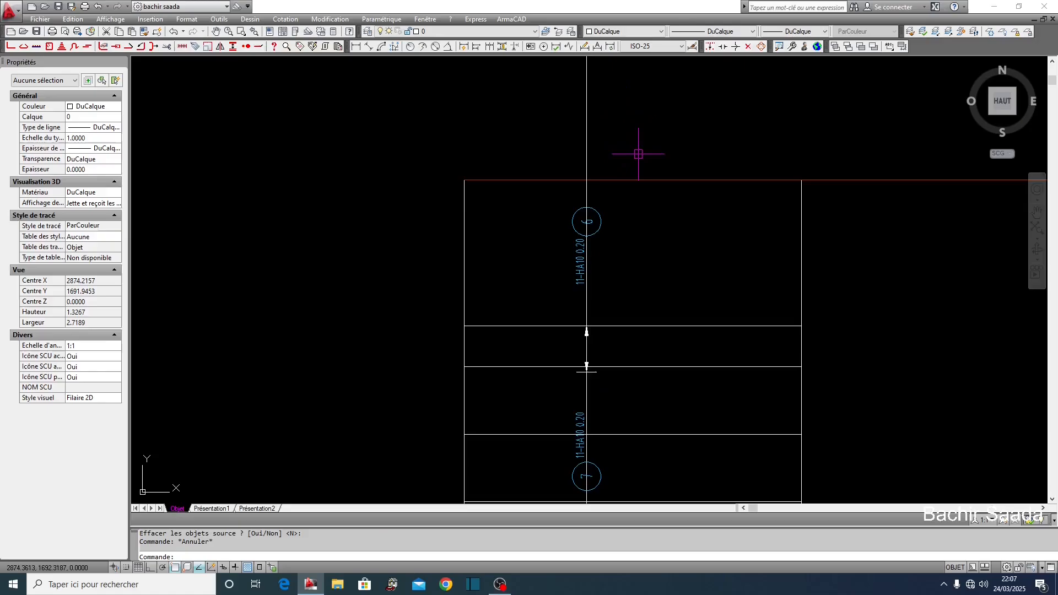
type("u")
key("Return")
- Copy mark 6 beside the wall section about 0.18 horizontally towards the section, with a mark number increment of 1
left_click(219, 46)
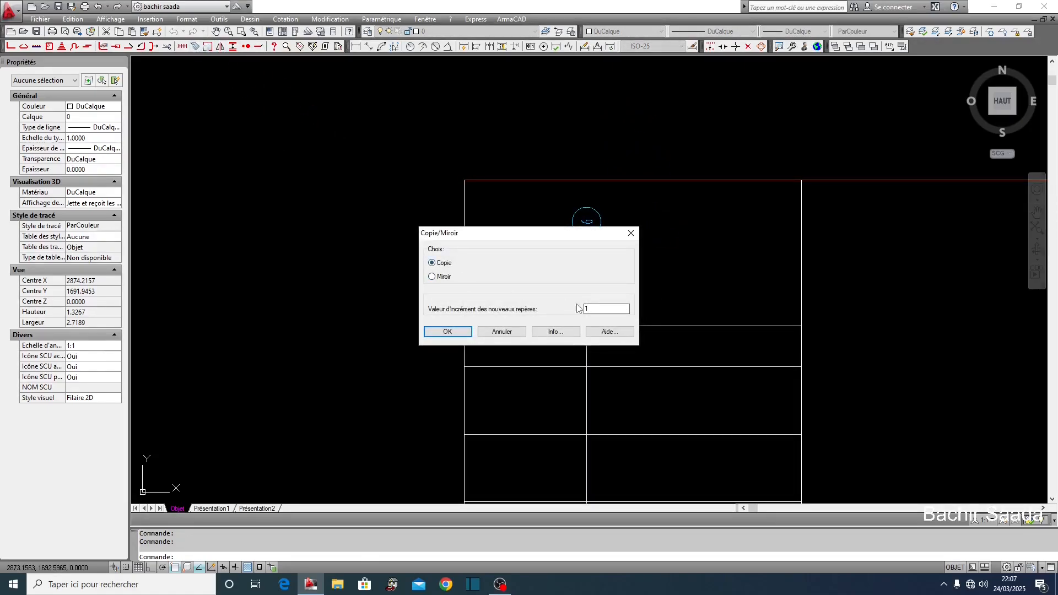
left_click(448, 332)
left_click(590, 305)
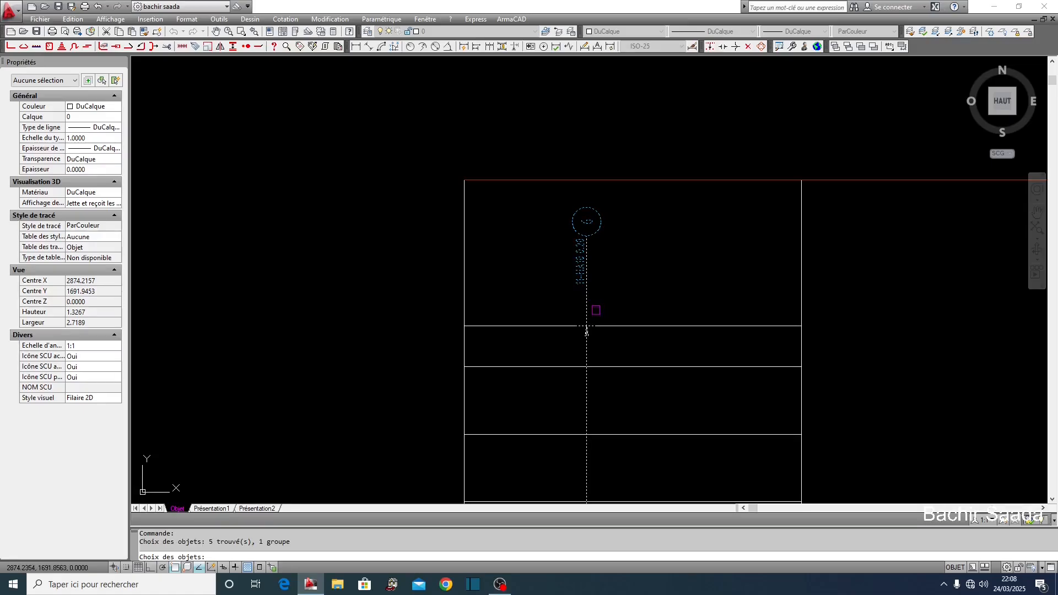
key("Return")
key("F8")
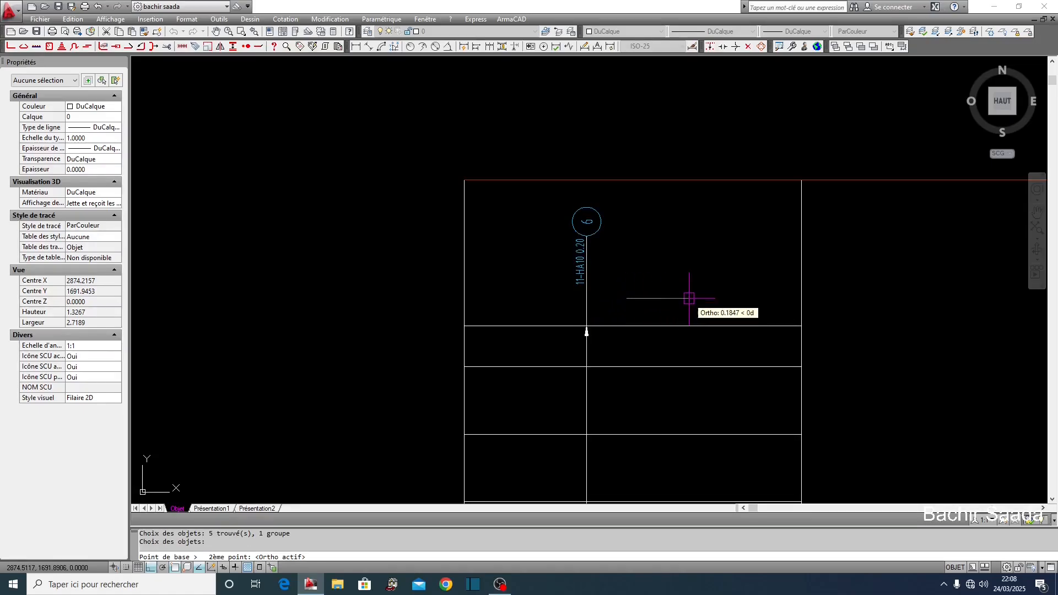
left_click(690, 302)
key("Escape")
key("Escape")
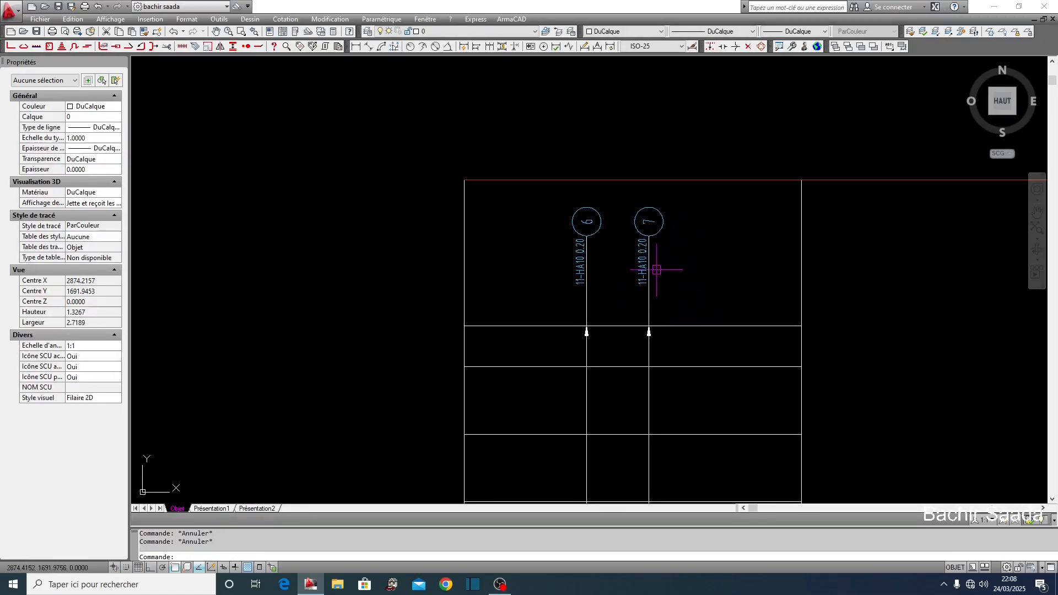
- Associate the yellow longitudinal bar in the elevation with the existing mark 7 beside the wall section
scroll(606, 253, "down", 6)
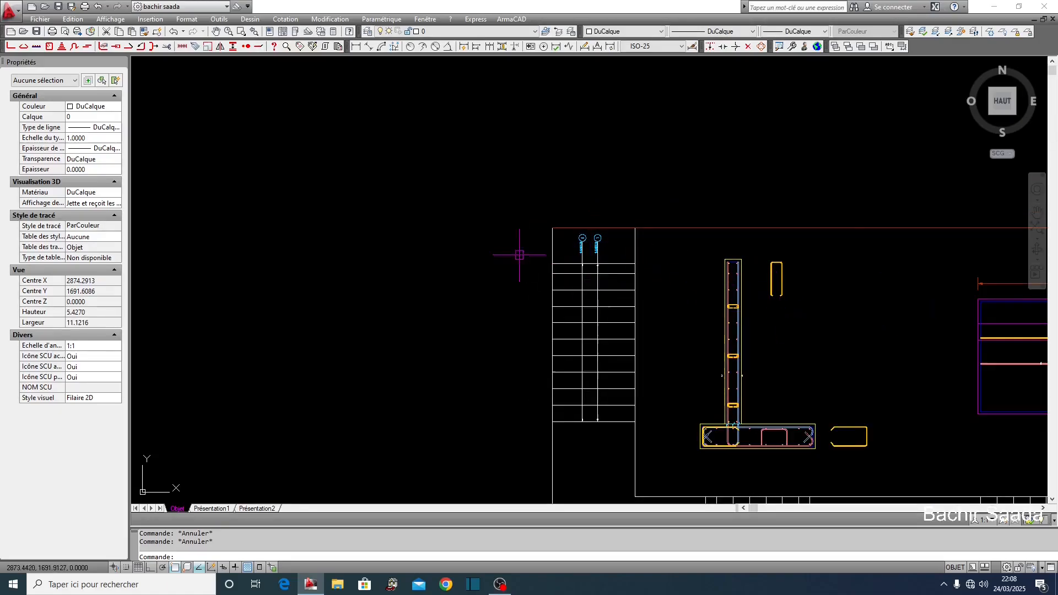
scroll(751, 300, "up", 8)
right_click(709, 313)
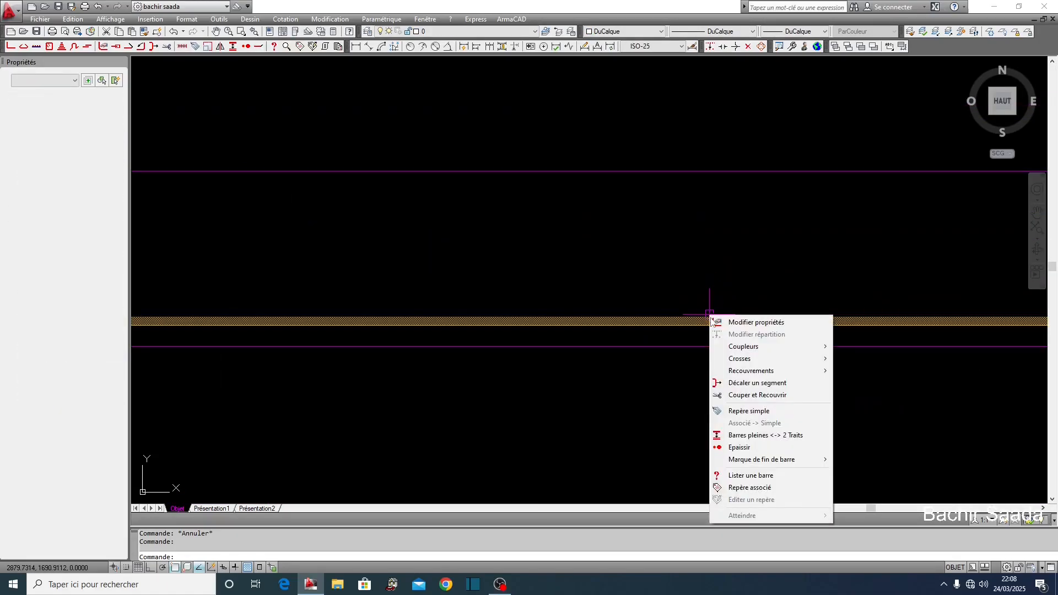
left_click(762, 488)
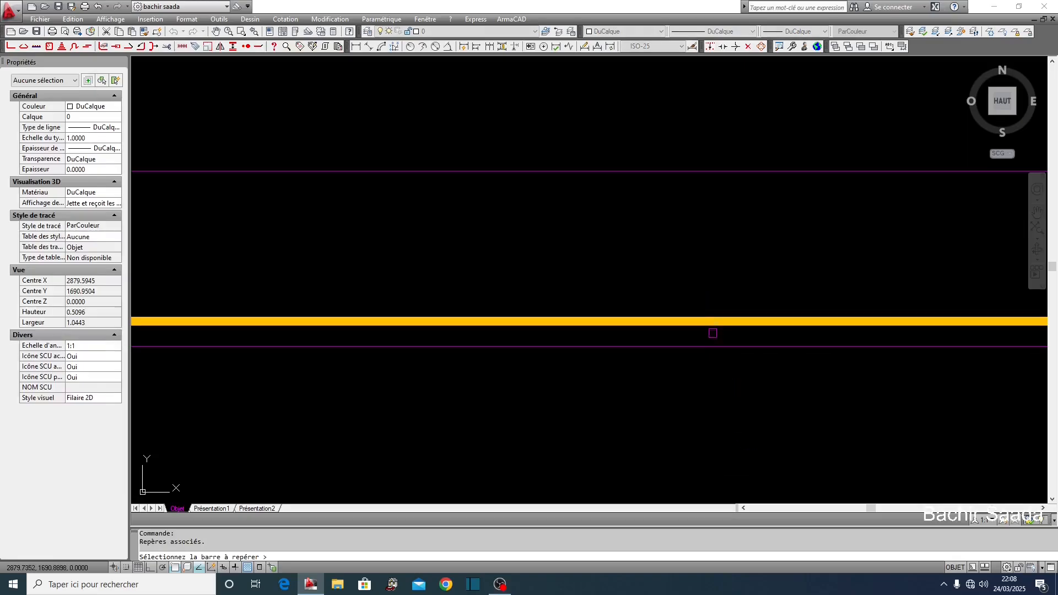
left_click(717, 321)
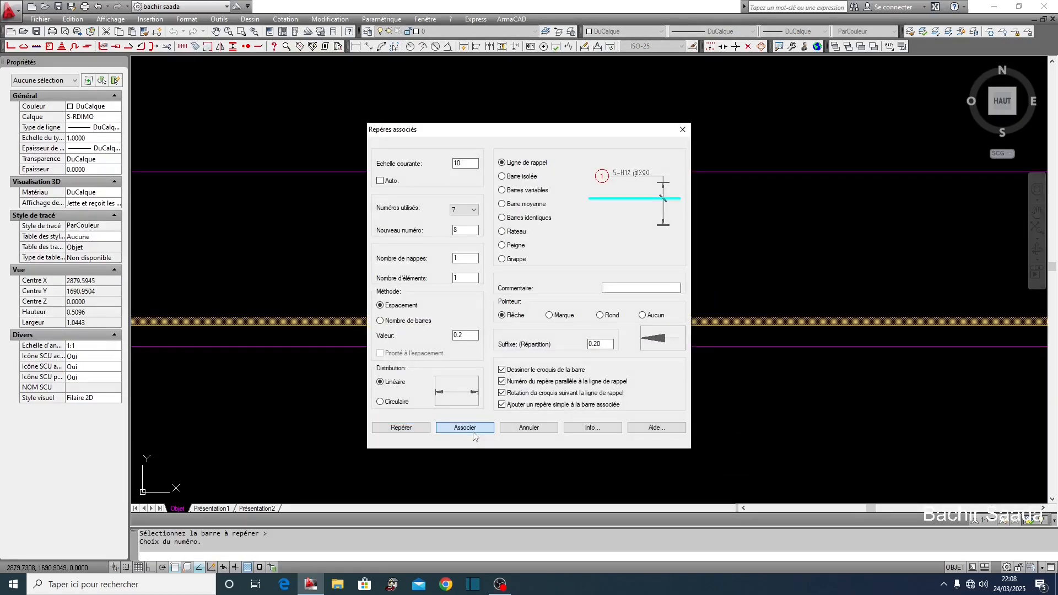
left_click(473, 432)
scroll(278, 220, "up", 3)
scroll(683, 277, "down", 4)
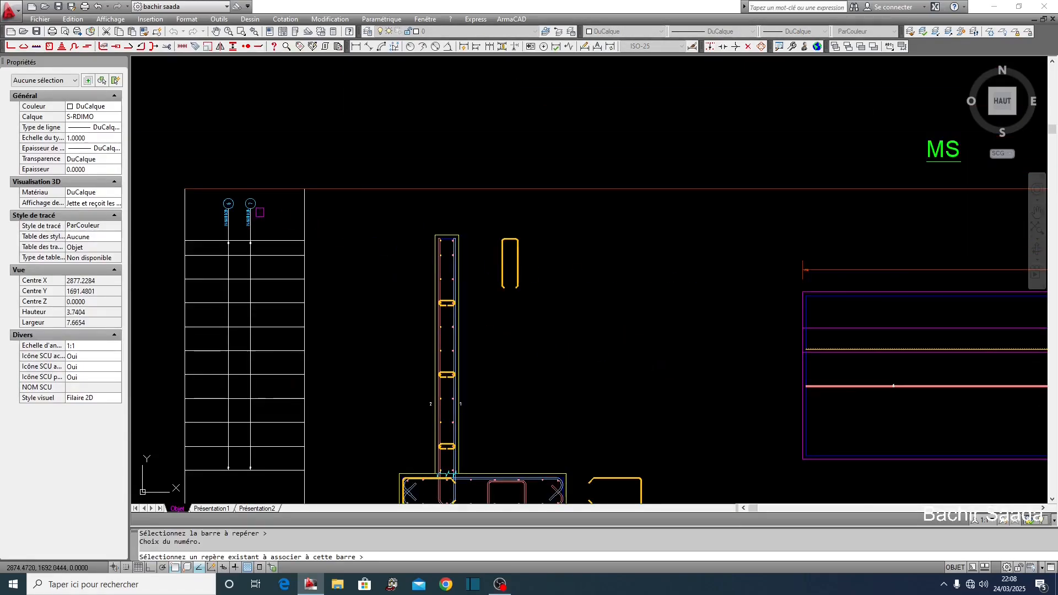
scroll(247, 214, "up", 5)
left_click(251, 223)
left_click(531, 315)
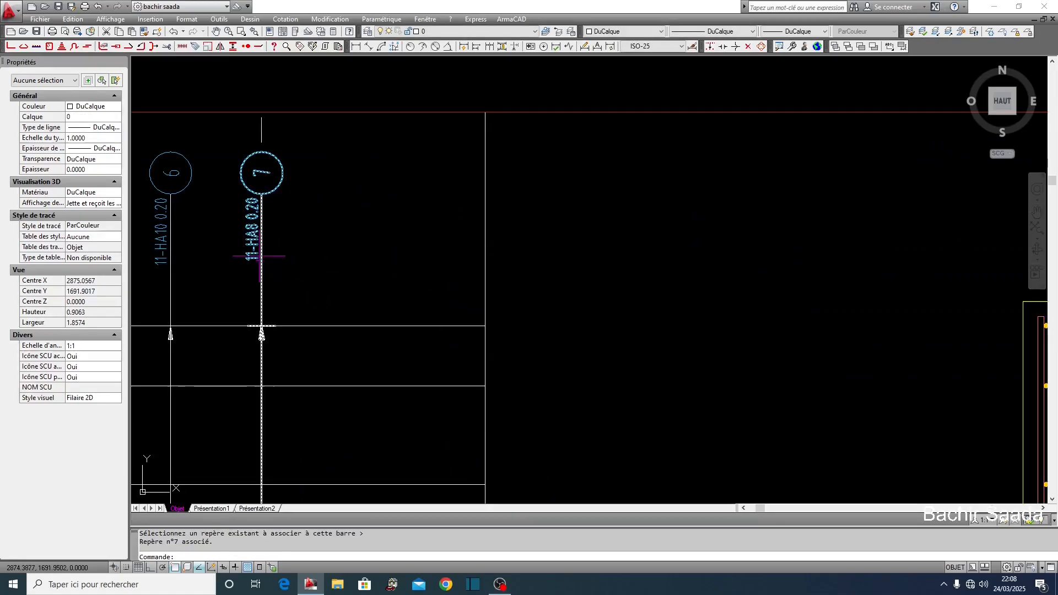
- Compare the bar descriptions of marks 6 and 7 beside the wall section
scroll(261, 255, "up", 3)
scroll(264, 288, "down", 4)
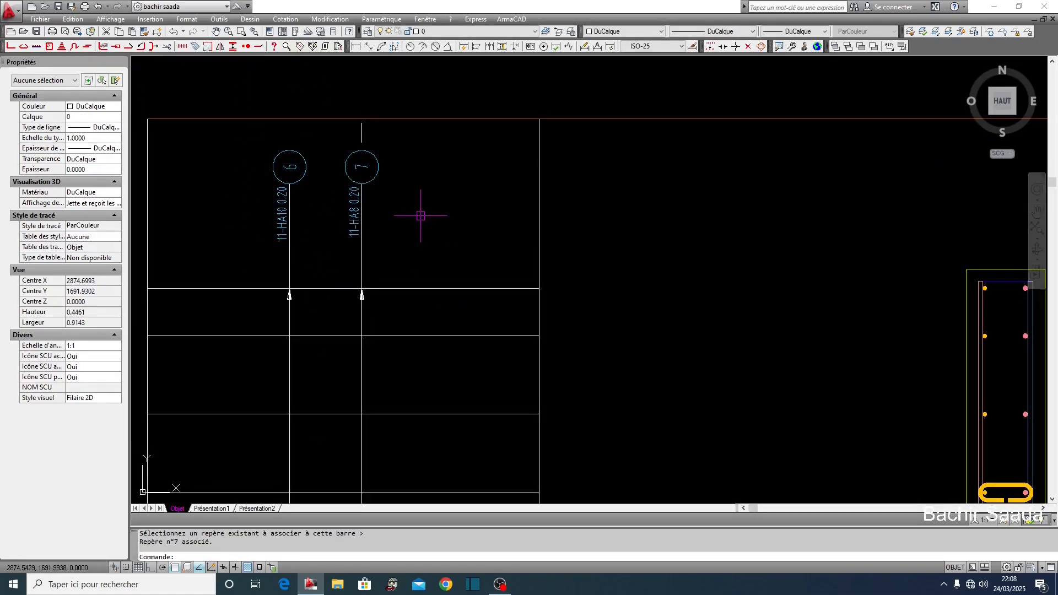
scroll(581, 268, "up", 3)
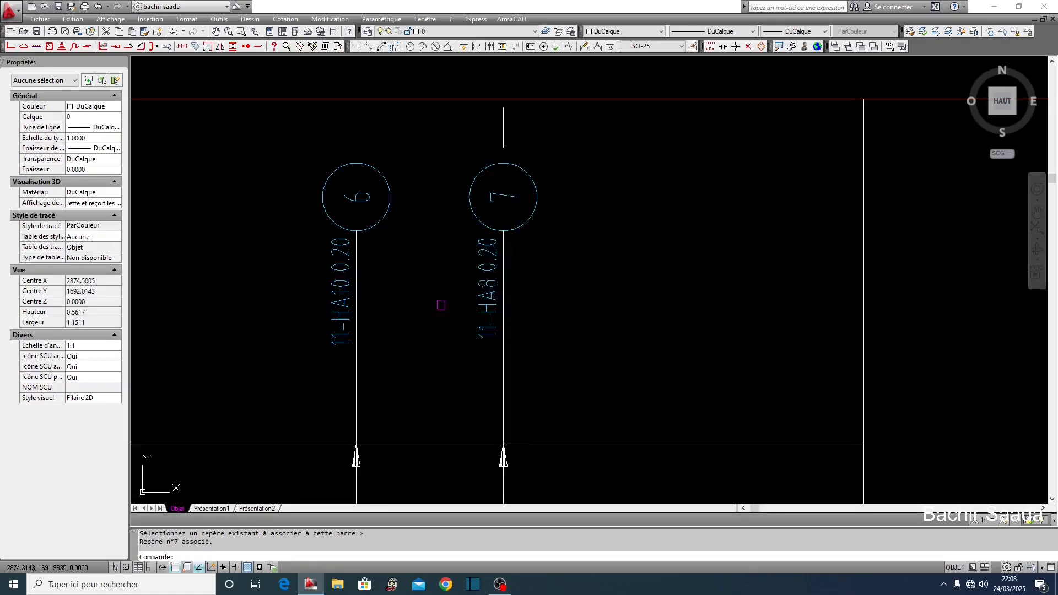
scroll(439, 302, "down", 4)
scroll(403, 226, "up", 3)
key("Escape")
scroll(391, 210, "down", 8)
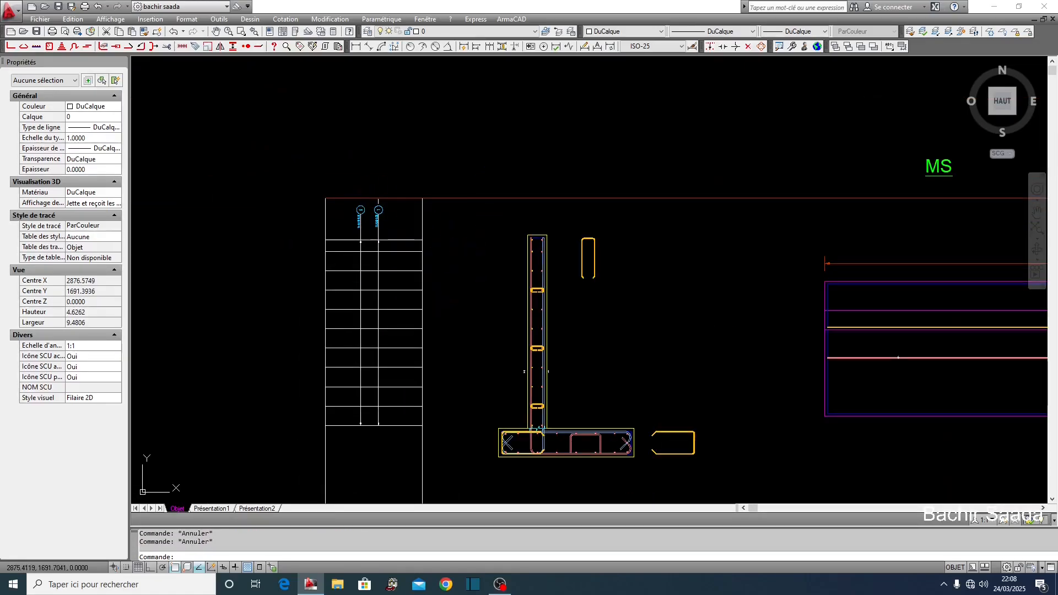
- Copy the number 6 label on the pink bar in the elevation vertically to just above the yellow bar
middle_click_drag(905, 381, 560, 336)
scroll(561, 332, "up", 4)
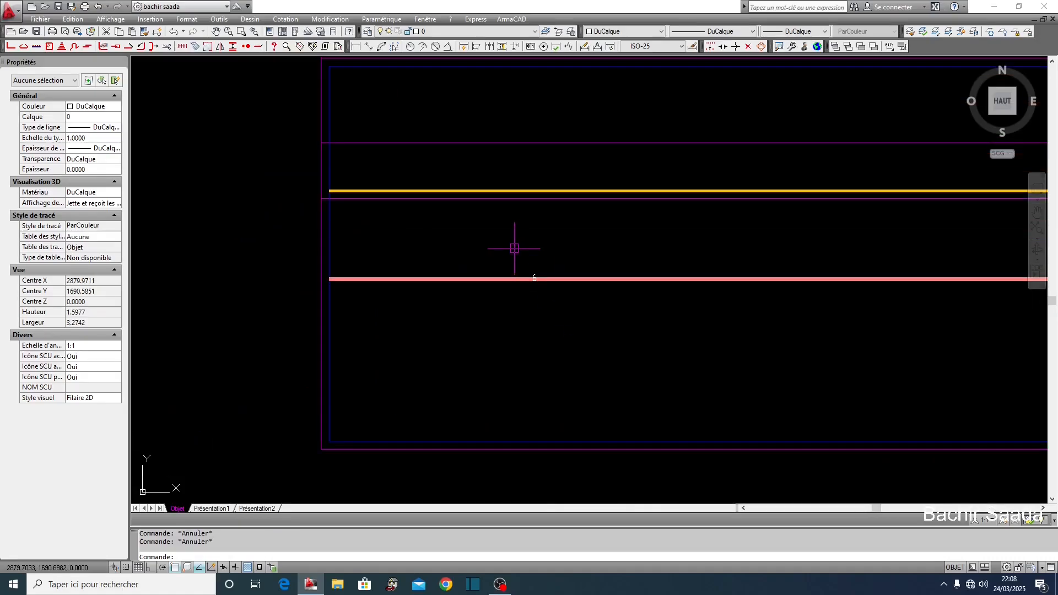
left_click(514, 249)
left_click(605, 336)
type("co")
key("space")
left_click(654, 380)
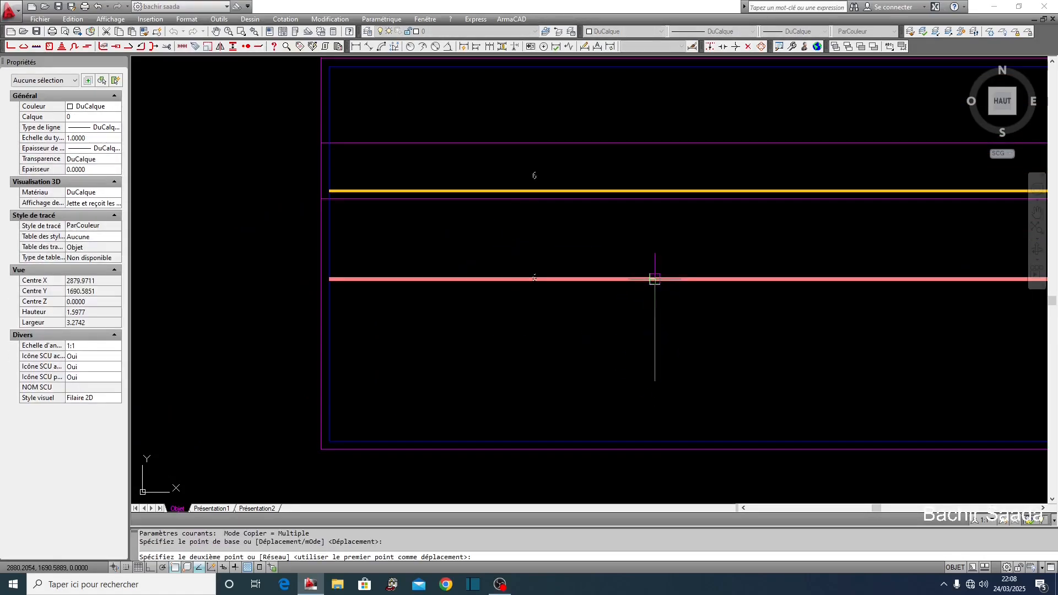
left_click(654, 278)
key("Escape")
key("Escape")
- Change the number of the copied label above the yellow bar to 7
scroll(538, 160, "up", 3)
left_click(528, 190)
right_click(530, 189)
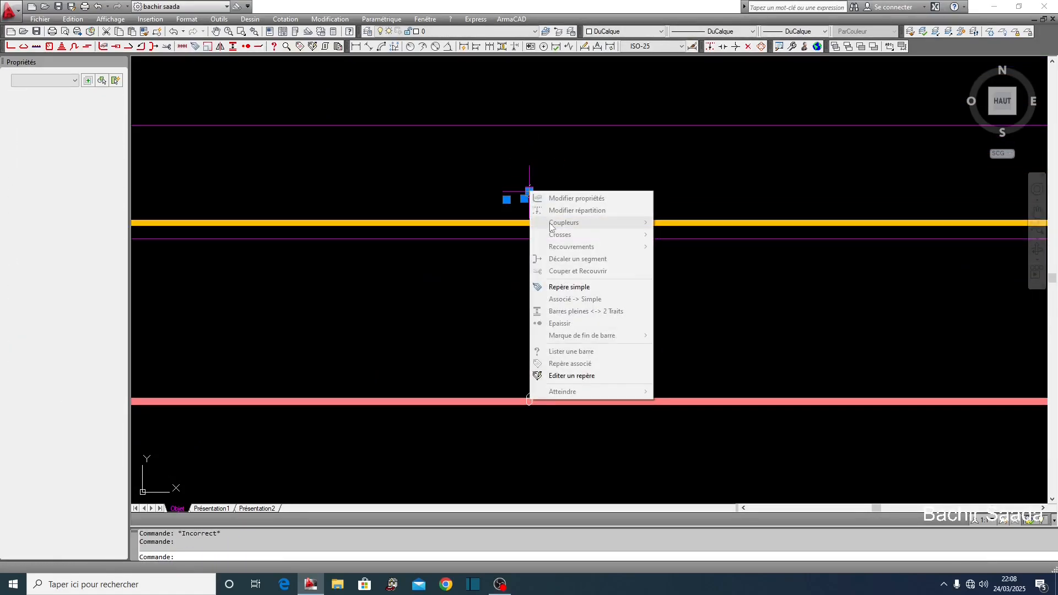
left_click(606, 380)
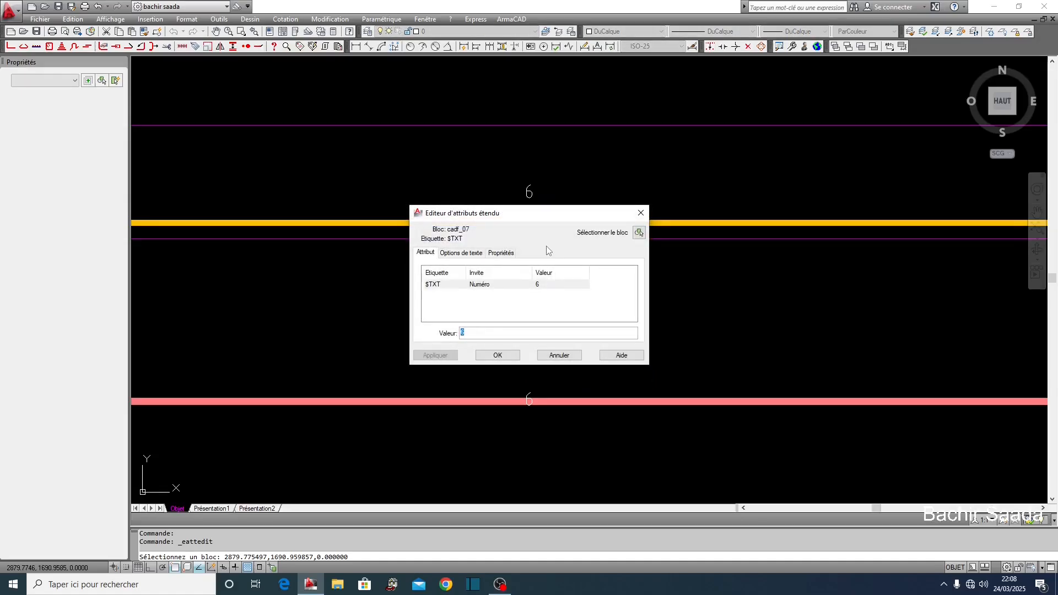
left_click(450, 358)
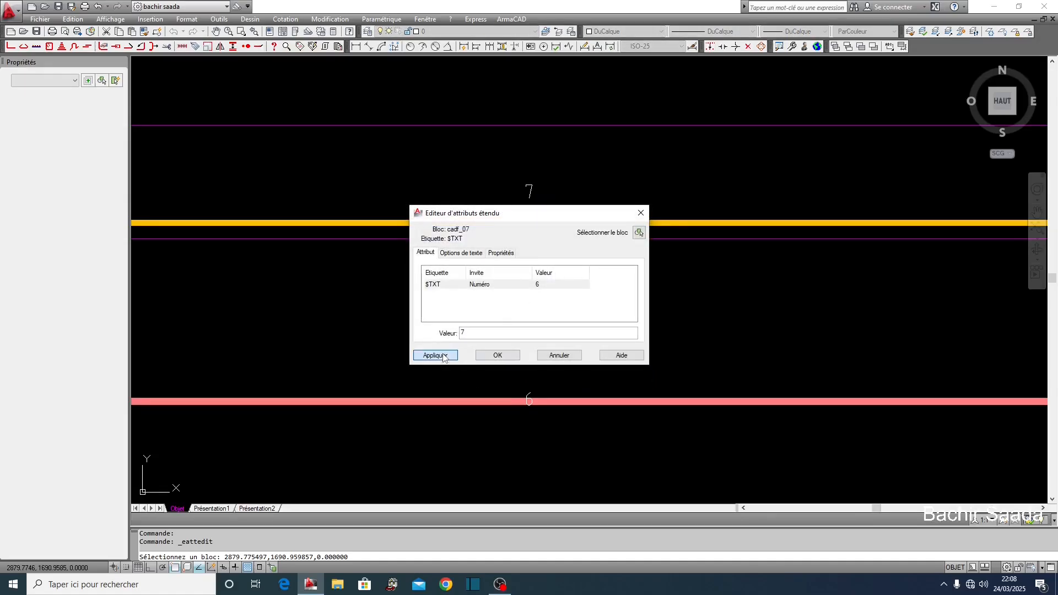
left_click(499, 358)
- Examine the overall drawing and the footing reinforcement at the base of the wall section
scroll(595, 296, "down", 5)
scroll(596, 300, "down", 6)
key("Escape")
scroll(561, 312, "up", 4)
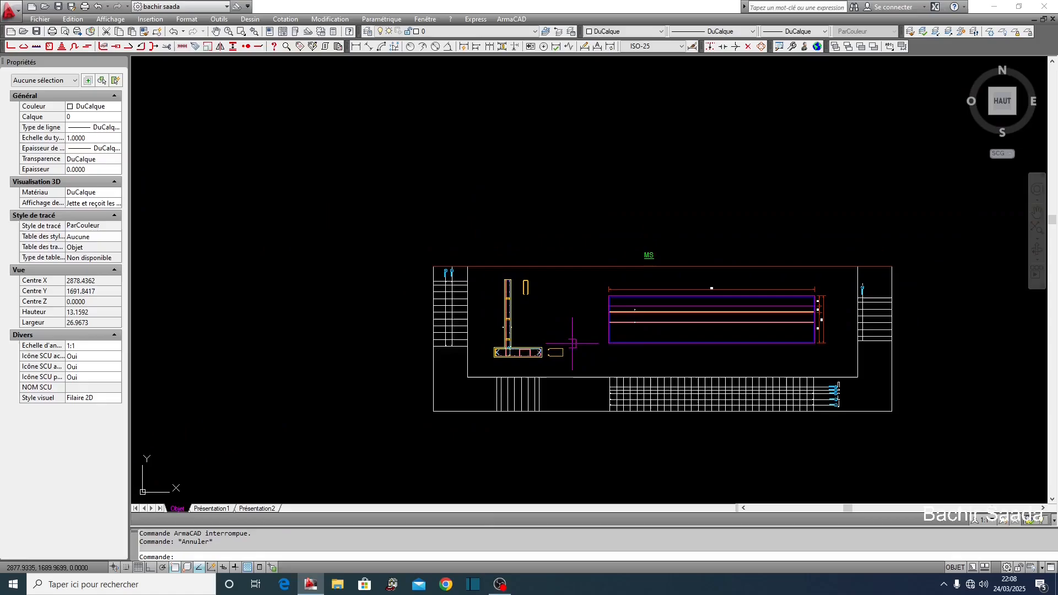
scroll(538, 357, "up", 3)
scroll(524, 361, "up", 2)
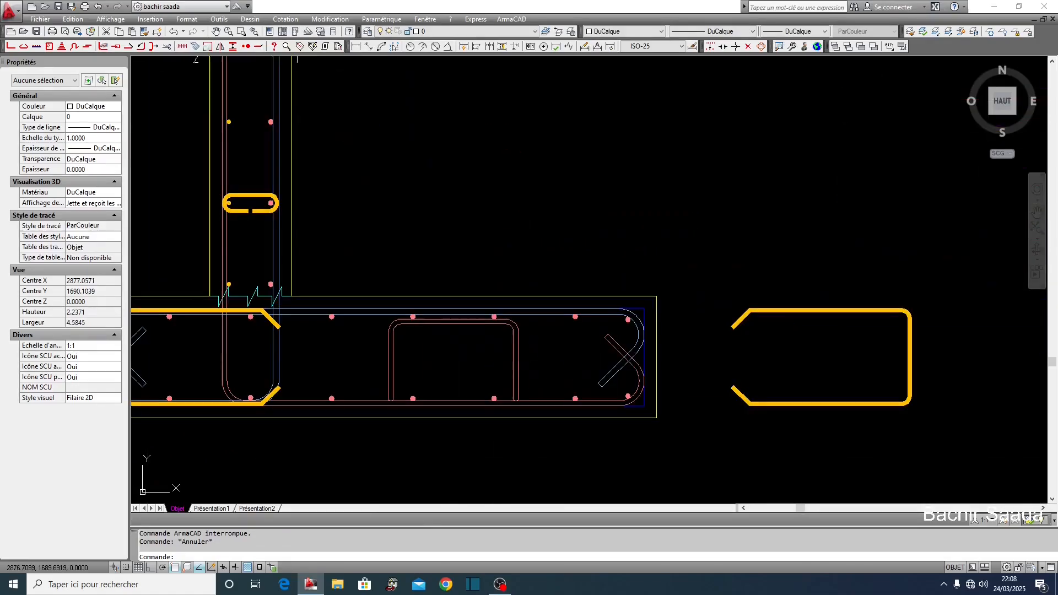
scroll(513, 353, "down", 3)
scroll(496, 330, "up", 2)
scroll(489, 335, "down", 2)
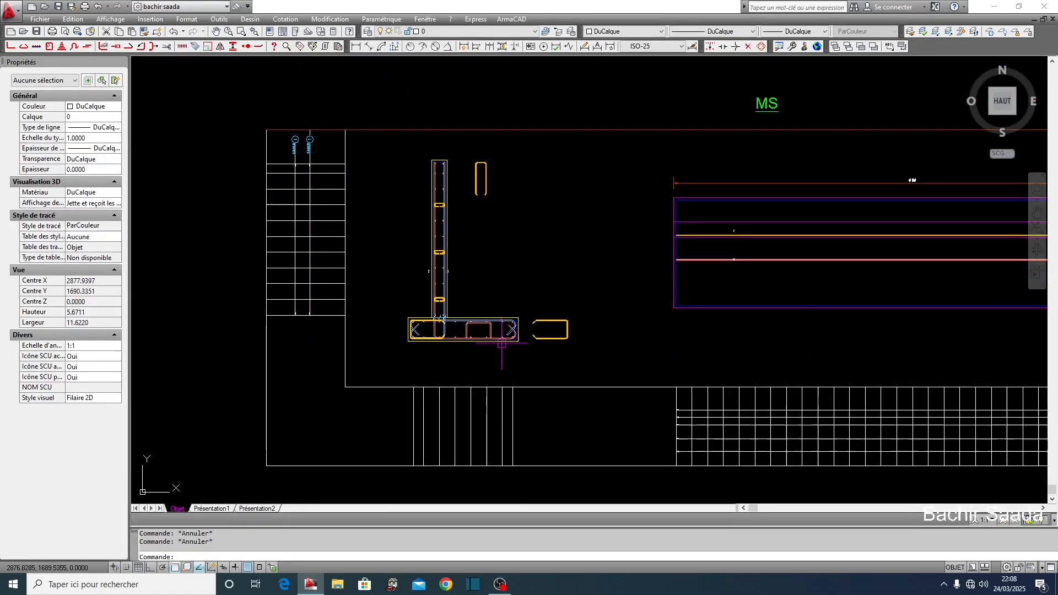
scroll(487, 333, "up", 3)
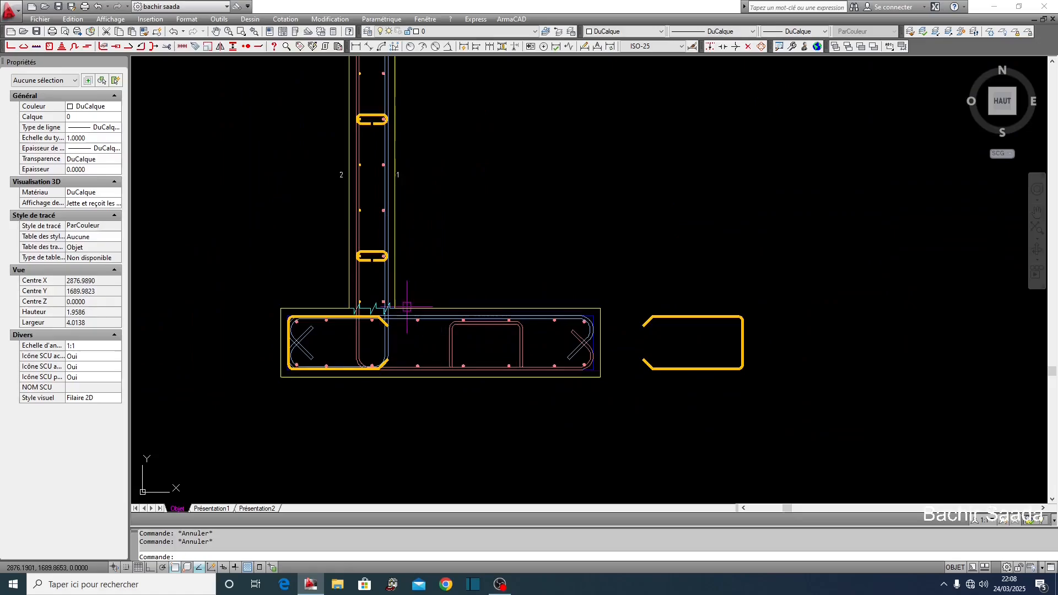
- Draw a 0.90 long horizontal helper line from the wall face to the footing's outer edge and move it above the footing
type("l")
key("Return")
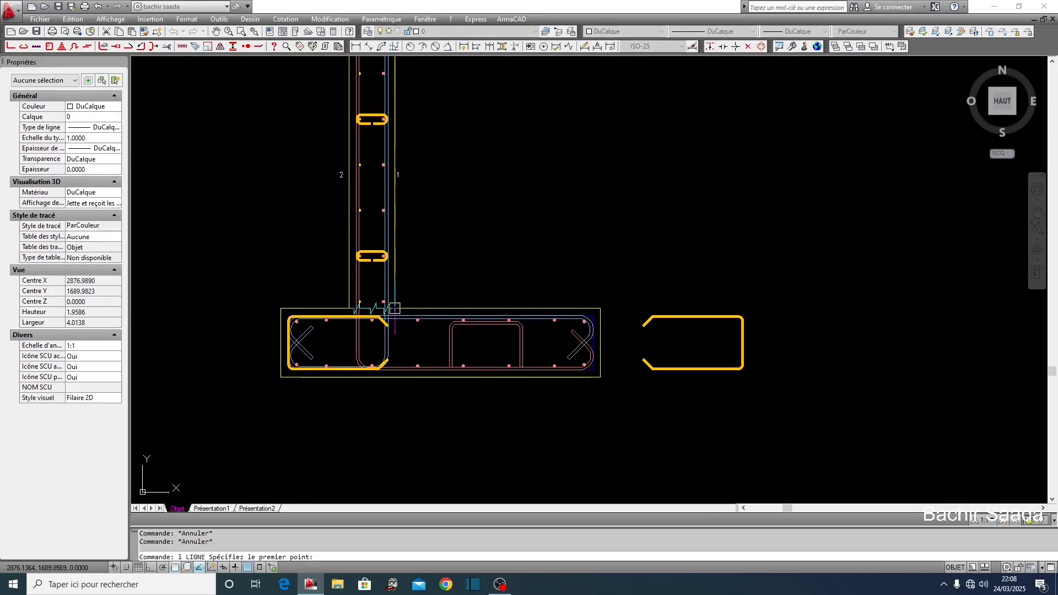
left_click(394, 308)
scroll(573, 304, "up", 3)
key("Escape")
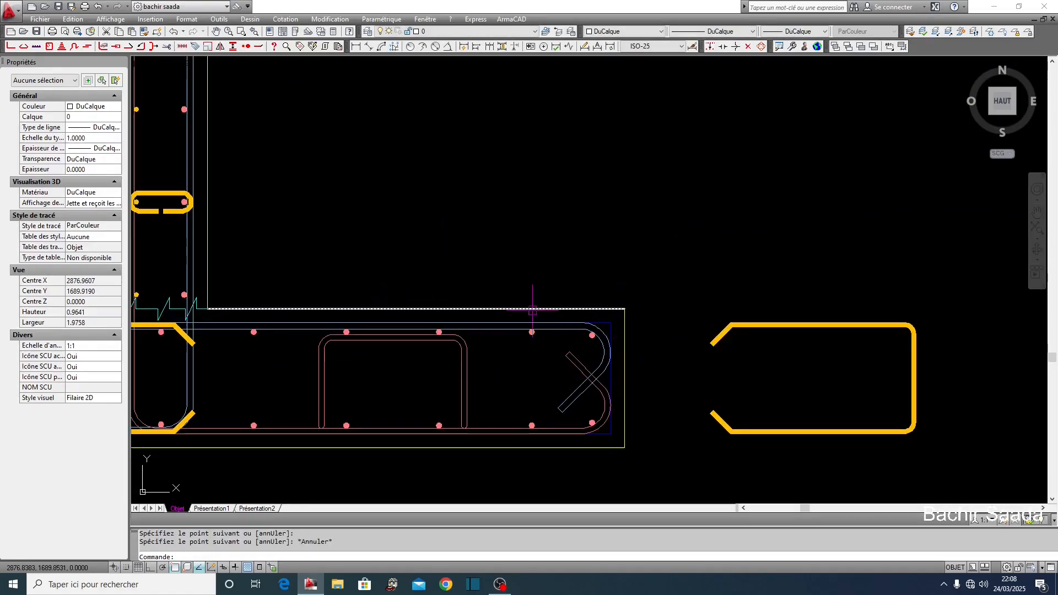
left_click(534, 310)
type("m")
left_click(585, 274)
left_click(581, 211)
key("Escape")
- Read the length of the helper line above the footing and erase the line
left_click(503, 216)
left_click(322, 278)
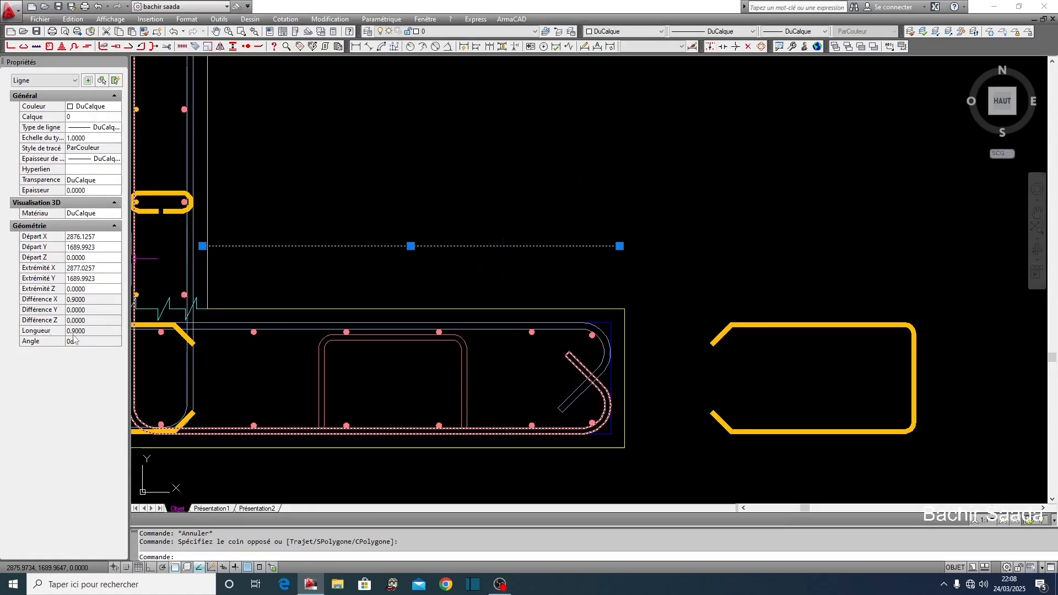
key("Escape")
left_click(565, 269)
left_click(535, 223)
scroll(534, 225, "down", 2)
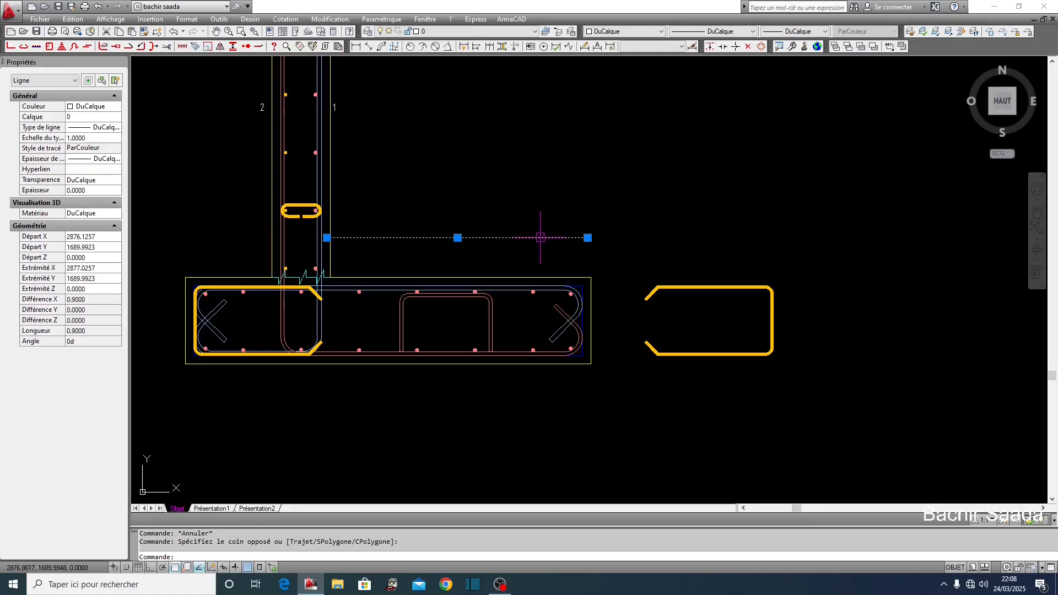
key("Delete")
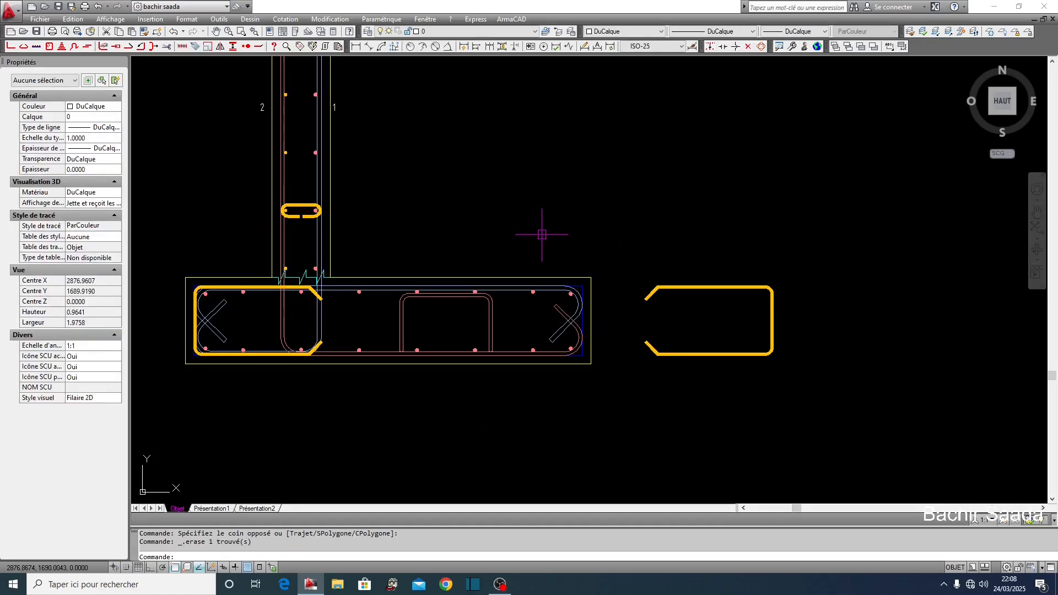
- Calculate 0.9*6.06 in the quick calculator
key("ctrl+8")
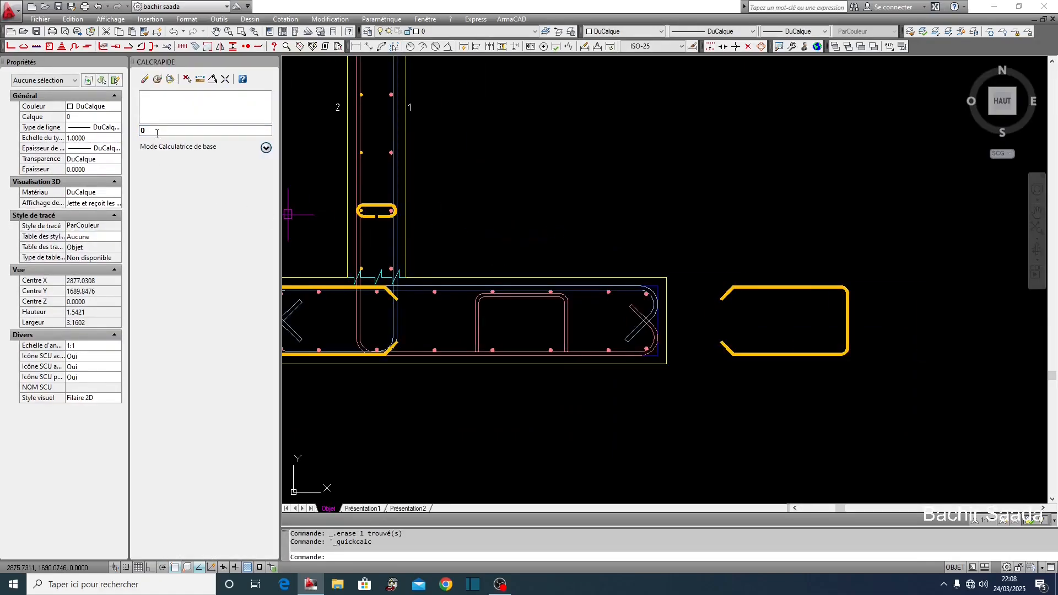
mouse_move(157, 133)
left_mouse_down()
mouse_move(113, 141)
mouse_move(138, 132)
left_mouse_up()
left_click(631, 358)
key("Escape")
key("Escape")
- Try to add an associated mark to the U-shaped bar inside the footing section
scroll(633, 359, "down", 9)
scroll(677, 350, "up", 5)
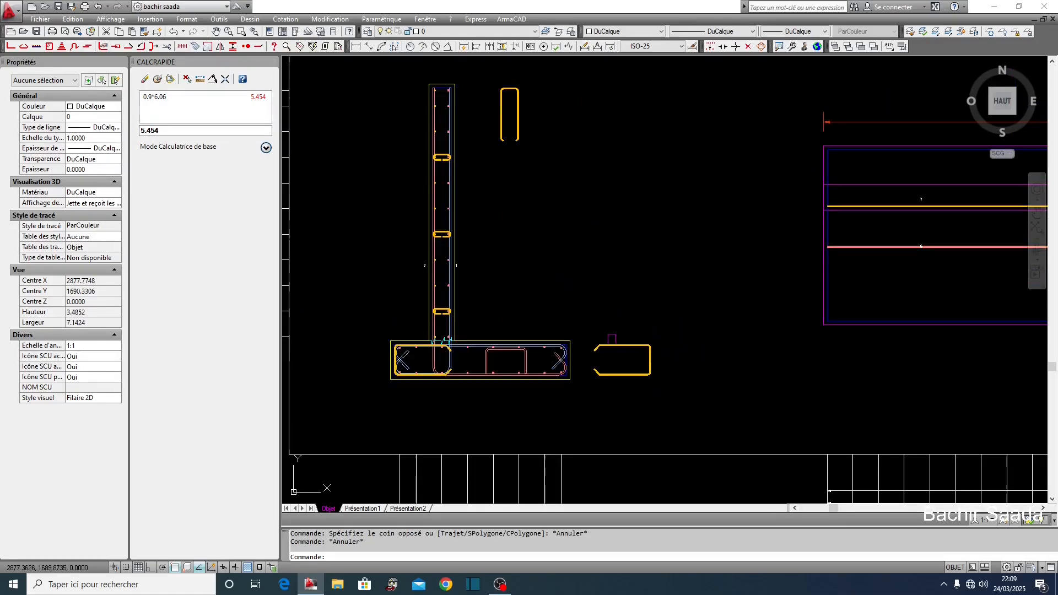
scroll(524, 359, "up", 2)
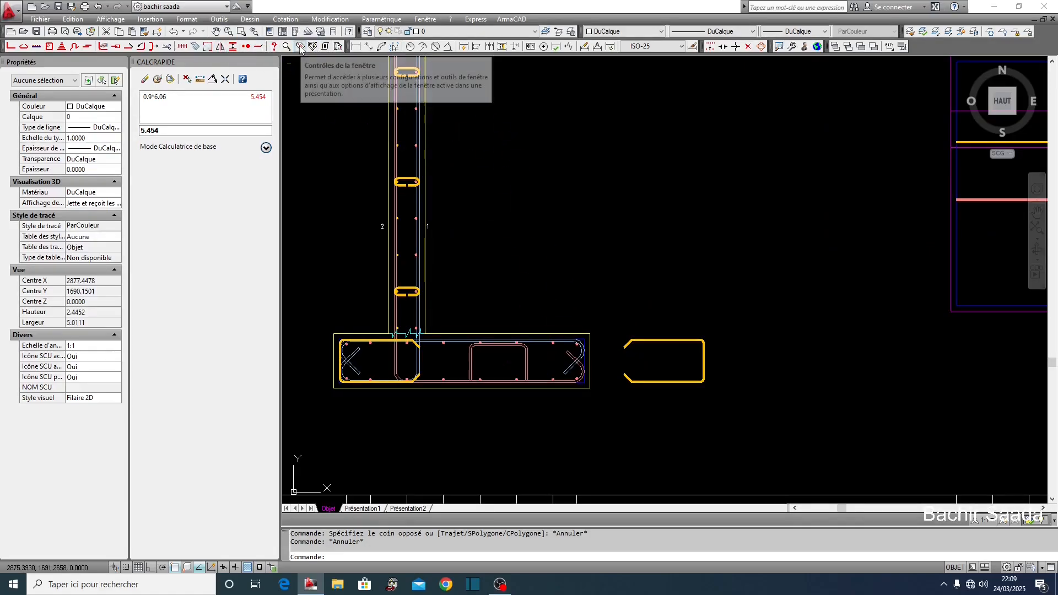
left_click(313, 47)
scroll(523, 353, "up", 6)
left_click(526, 354)
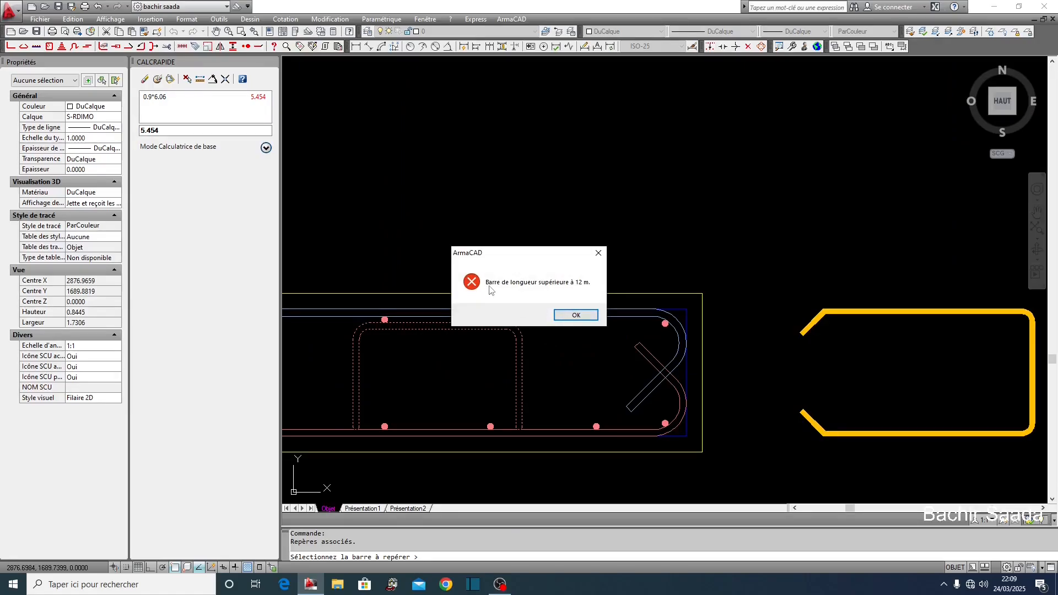
left_click(576, 315)
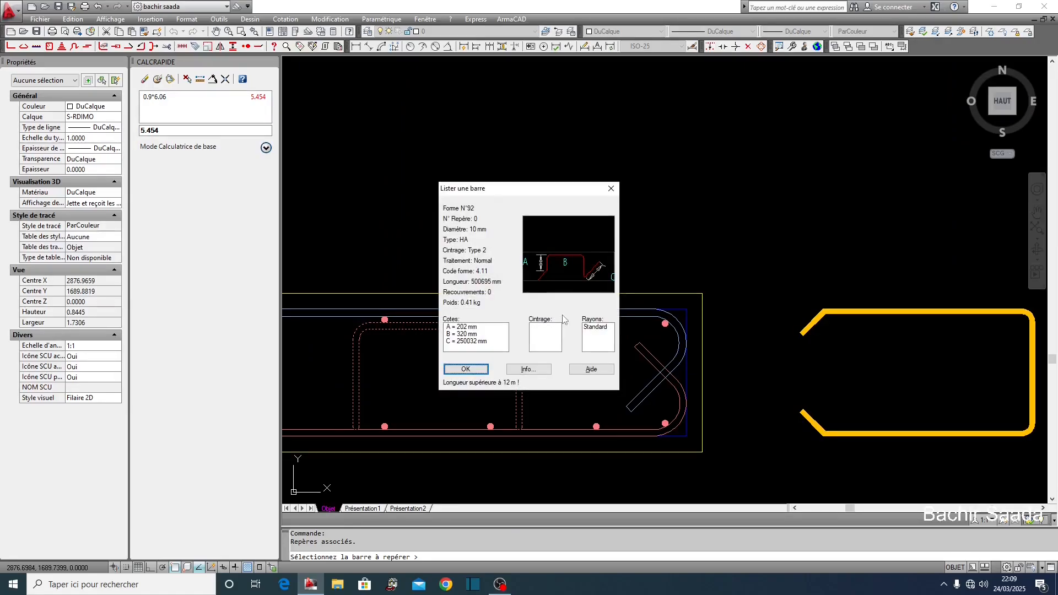
key("Return")
key("Return")
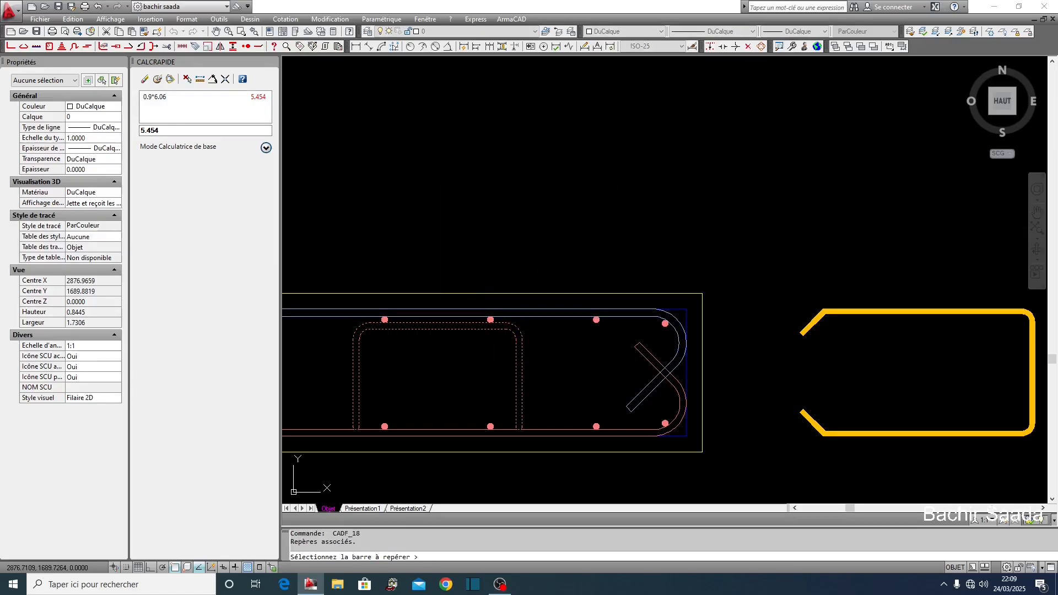
left_click(522, 356)
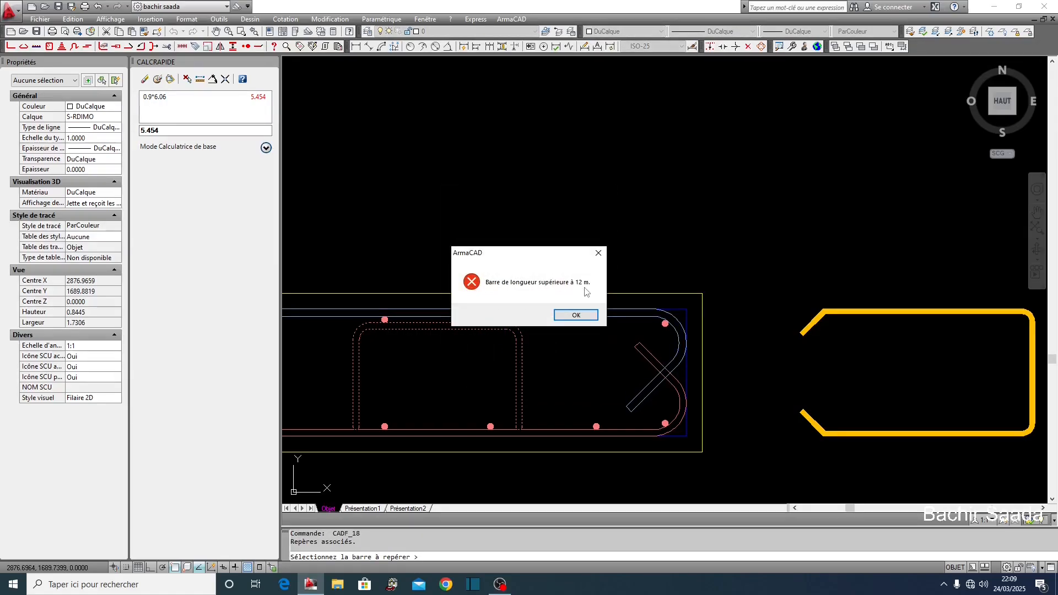
left_click(585, 313)
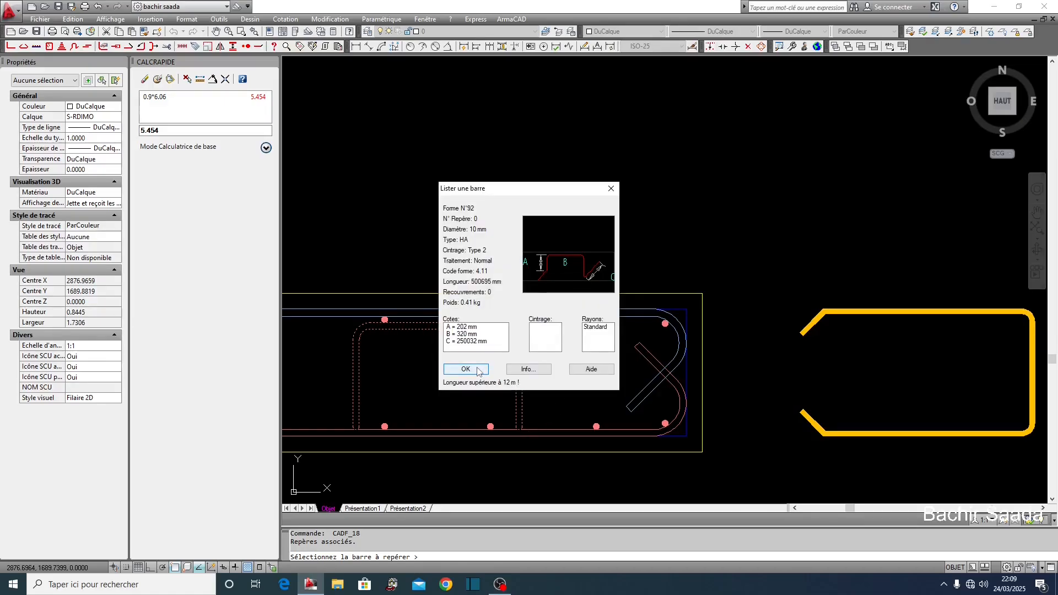
left_click(472, 369)
- Delete the U-shaped bar from the footing section
scroll(493, 381, "up", 2)
scroll(494, 381, "up", 3)
left_click(589, 341)
left_click(494, 364)
scroll(629, 333, "down", 4)
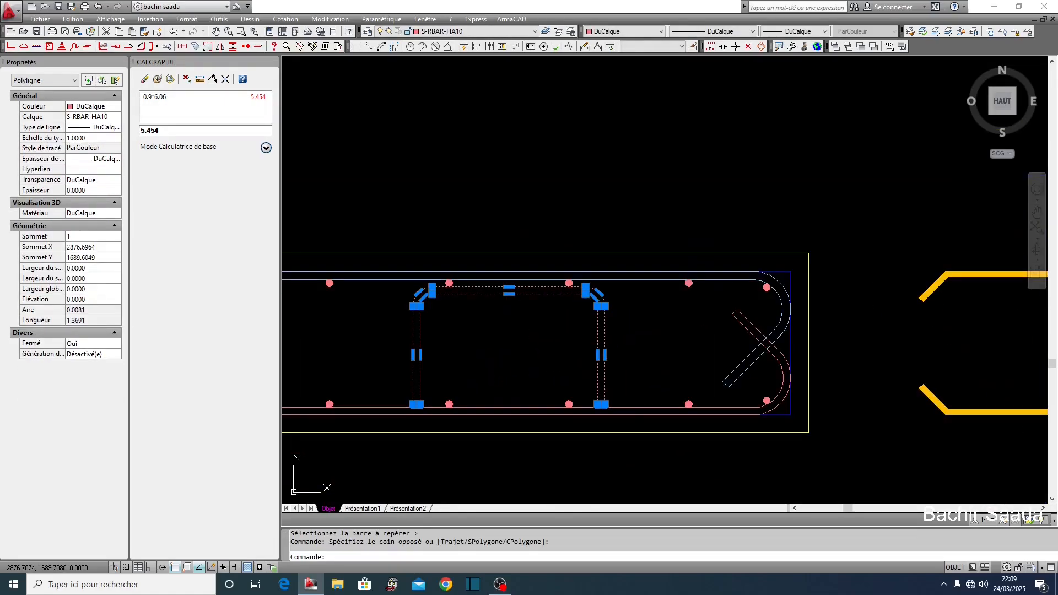
key("Escape")
left_click(614, 343)
left_click(558, 361)
key("Delete")
scroll(568, 297, "up", 3)
key("Escape")
key("Escape")
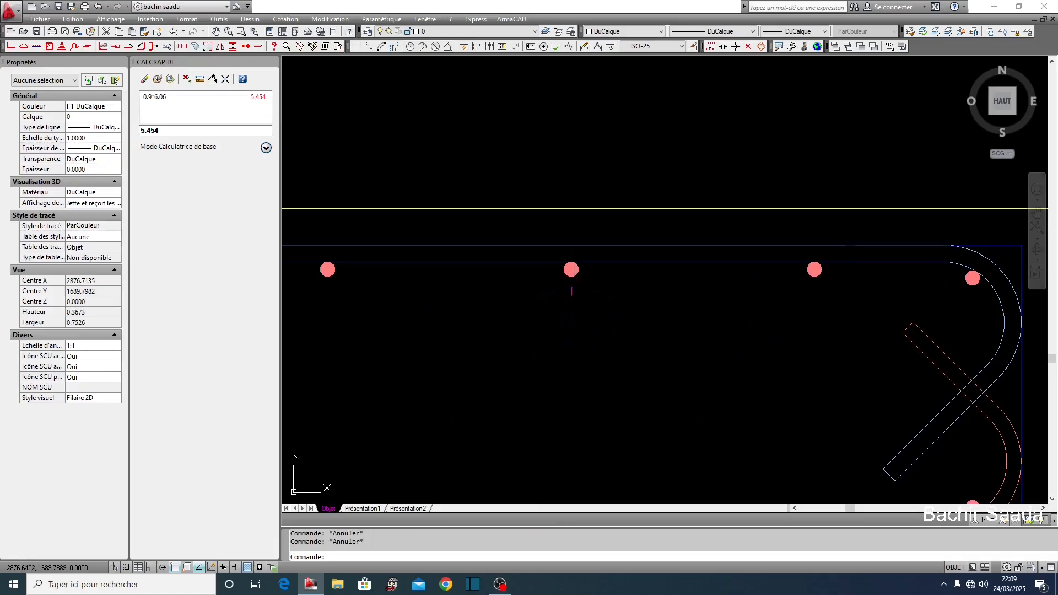
- Switch the two middle bar dots of the footing's upper layer from solid to outlined display
left_click(580, 274)
scroll(510, 286, "down", 4)
scroll(491, 279, "up", 3)
left_click(493, 278)
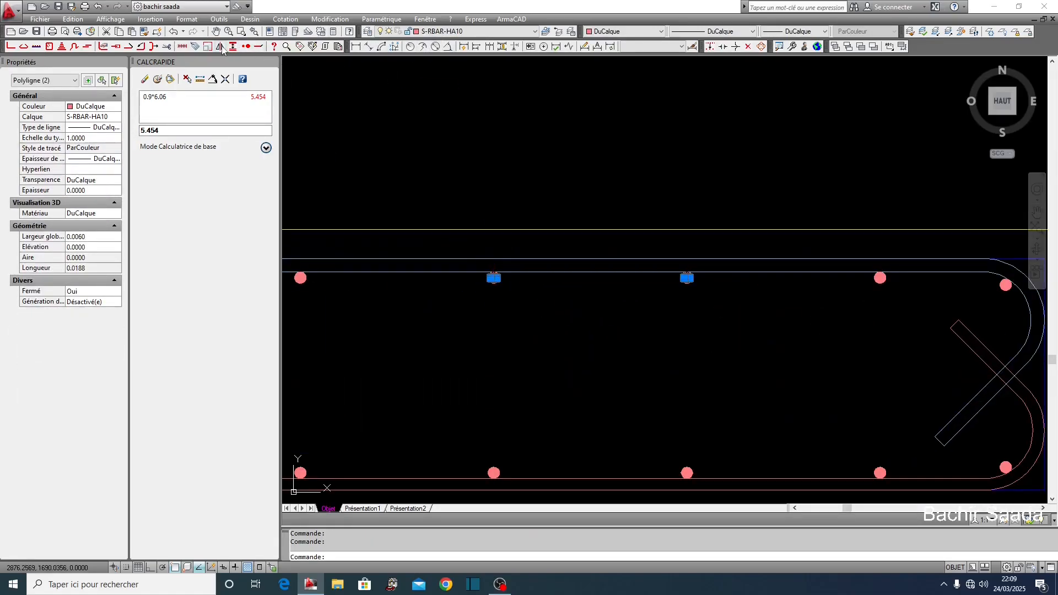
key("Escape")
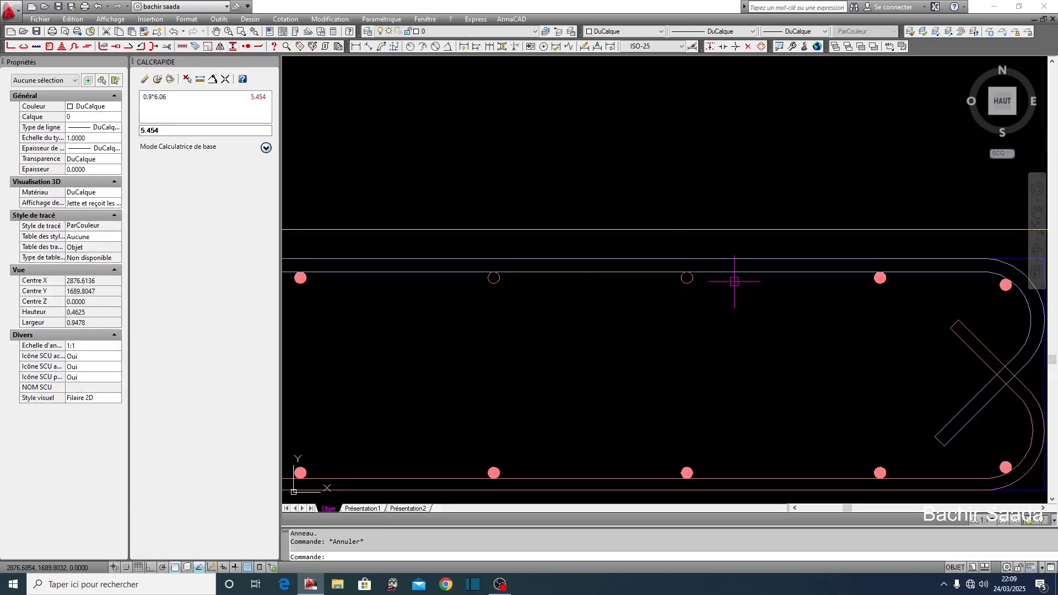
- Draw a 0.06 horizontal helper line outward from the lowest point of the right outlined bar dot in the footing
type("l")
key("Return")
scroll(684, 278, "up", 3)
left_click(694, 283)
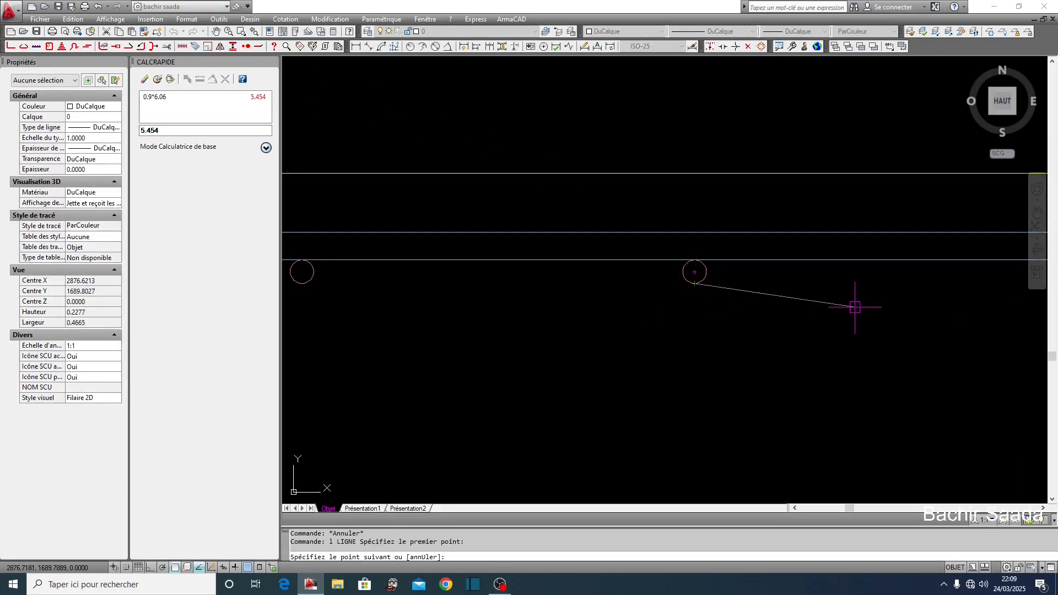
key("F8")
type("0.06")
key("Return")
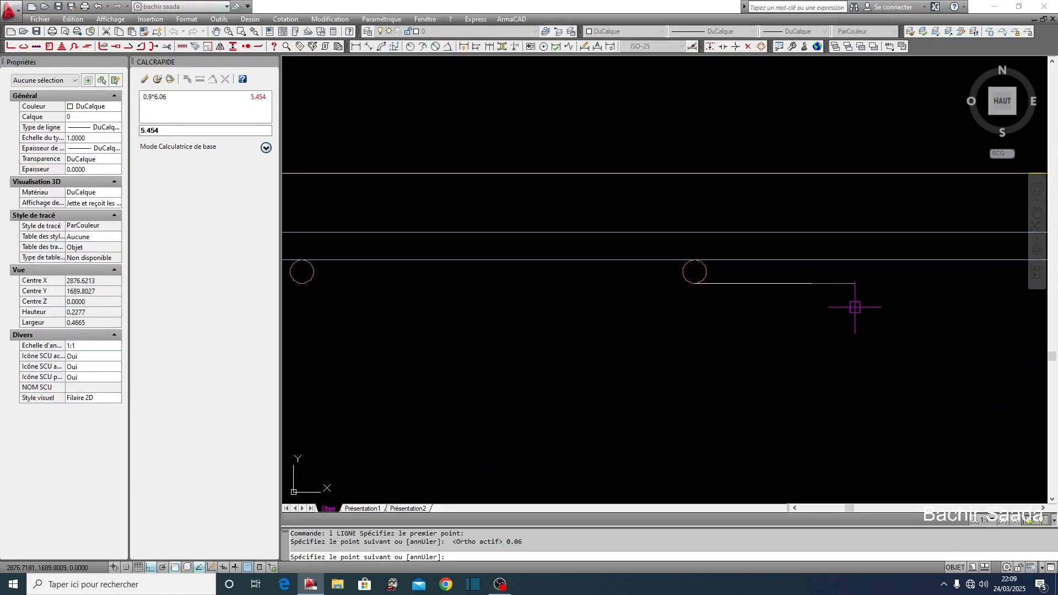
scroll(855, 308, "down", 5)
key("Escape")
- Draw a matching 0.06 helper line outward from the lowest point of the left outlined bar dot
key("Return")
scroll(688, 237, "up", 6)
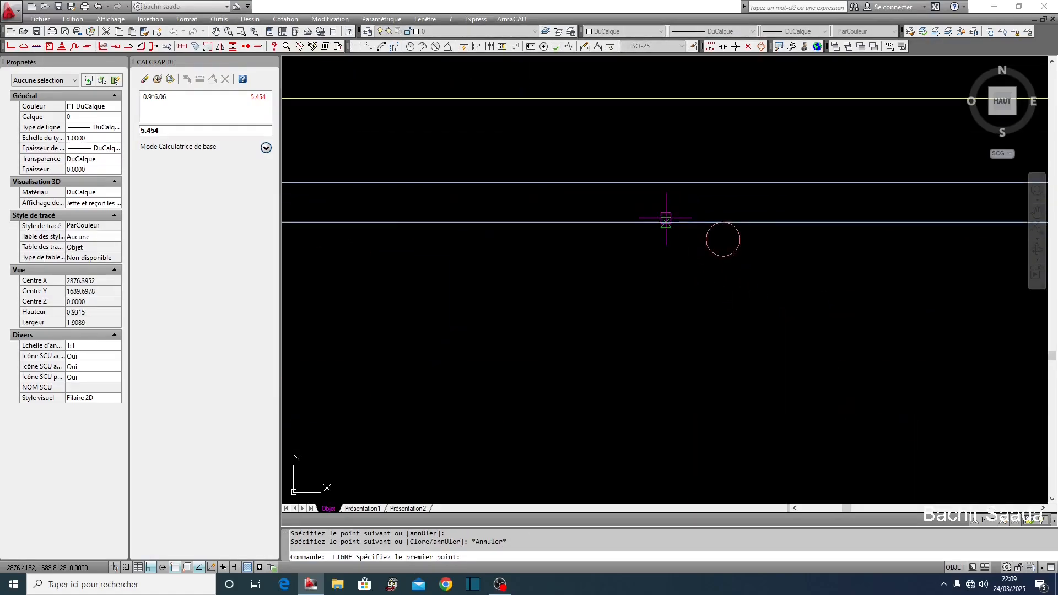
left_click(723, 257)
type("0")
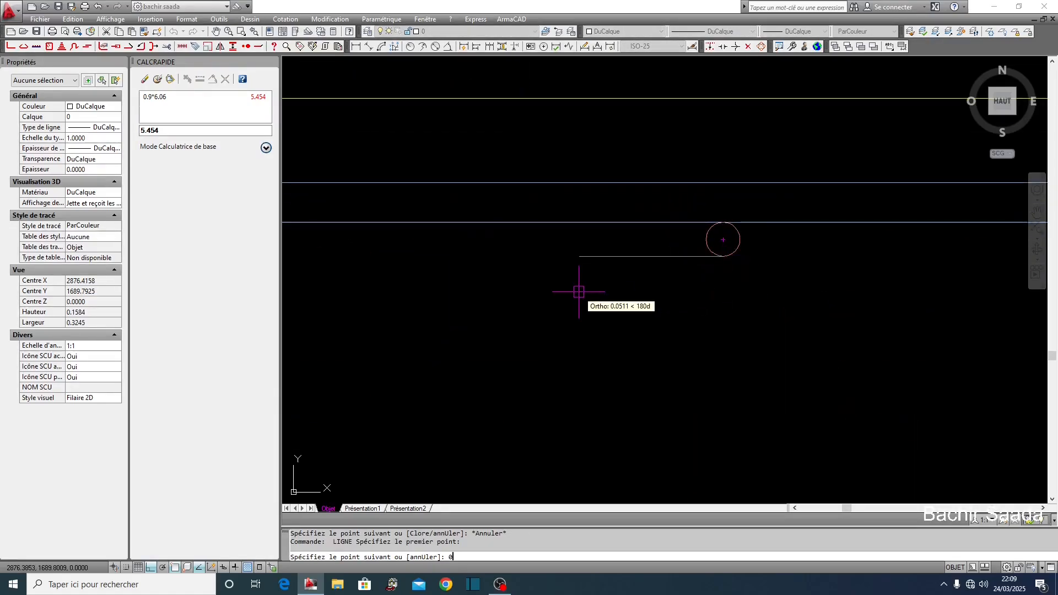
type(".06")
key("Return")
key("Escape")
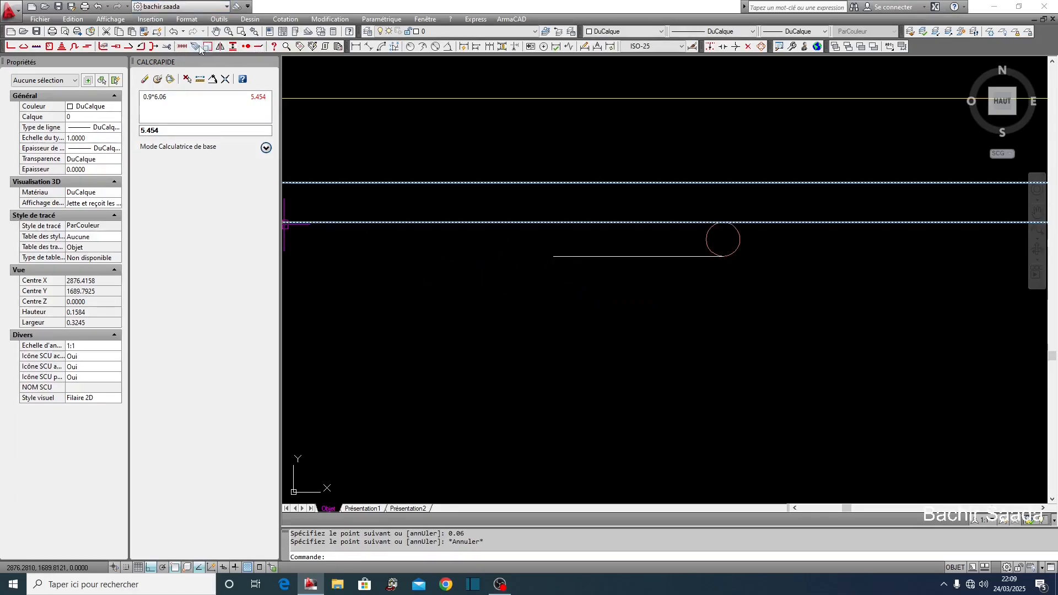
- Configure a special Chaise bar with diameter 10, Acier HA, code 4.11 and a straight seat length of 0.2
left_click(165, 46)
left_click(448, 301)
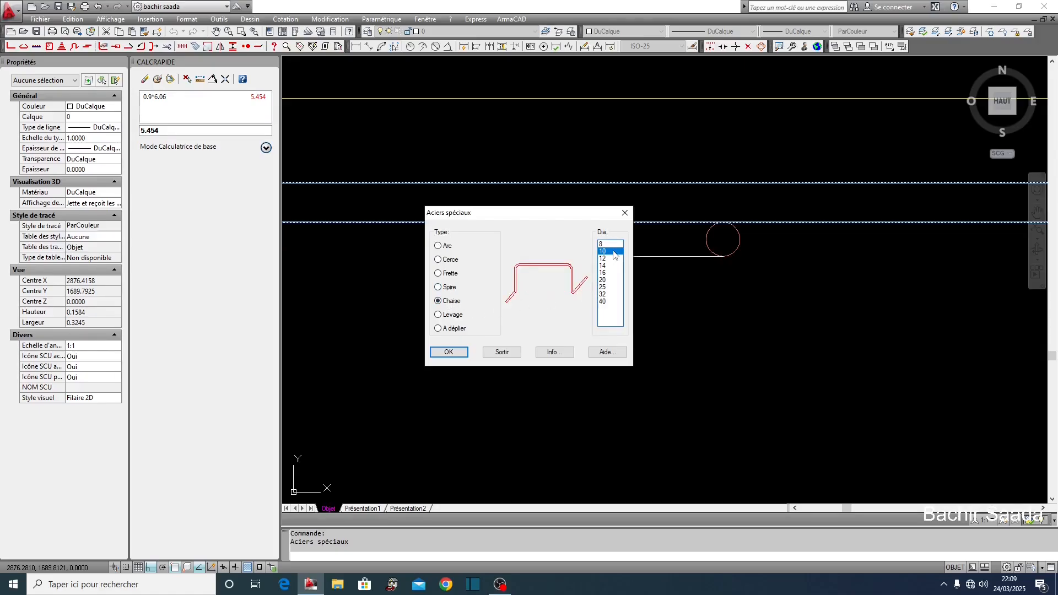
left_click(484, 352)
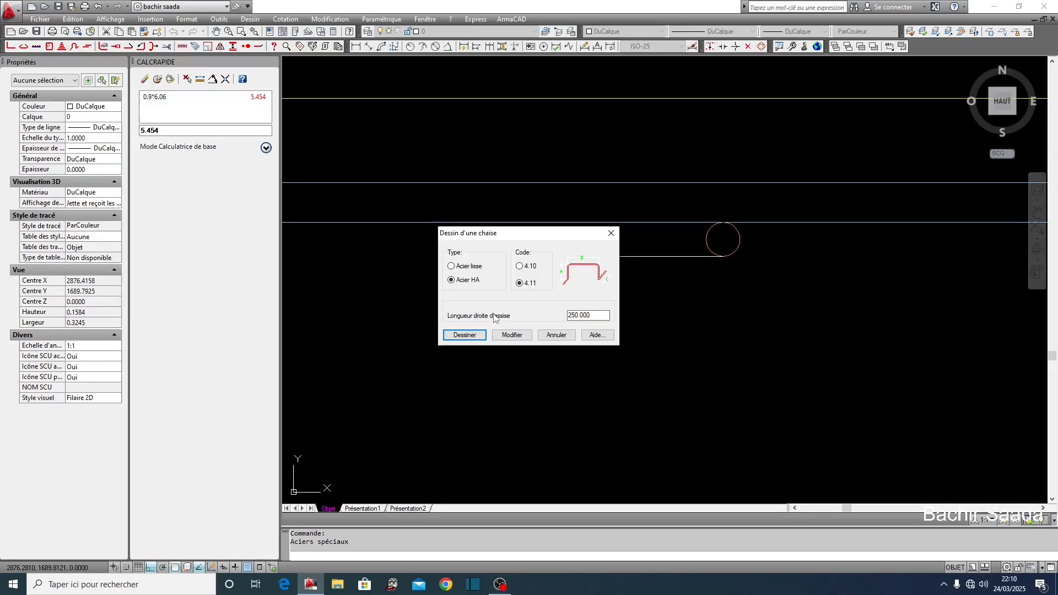
double_click(595, 315)
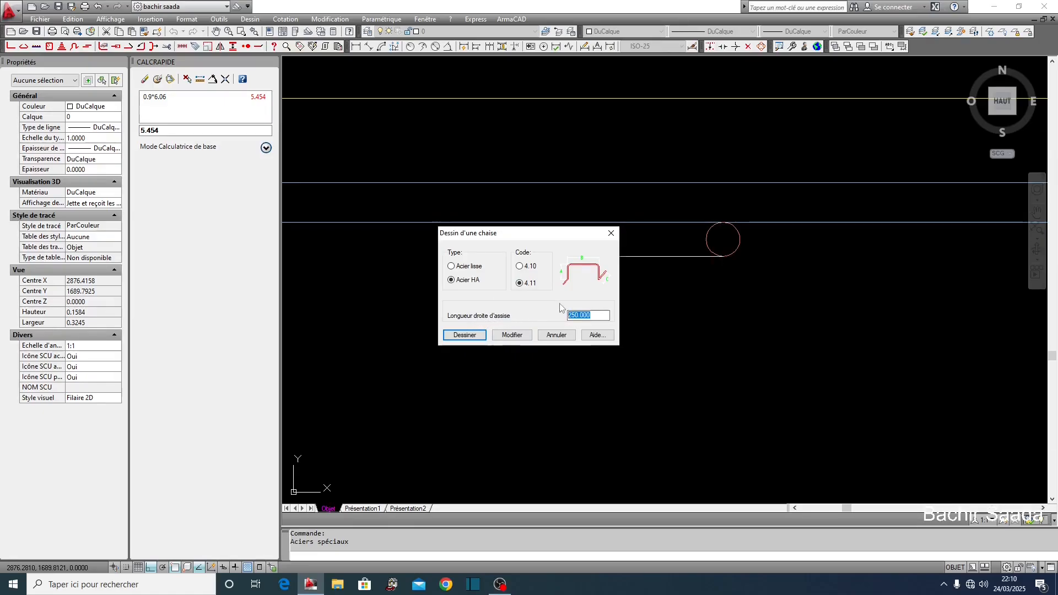
key("BackSpace")
type("2")
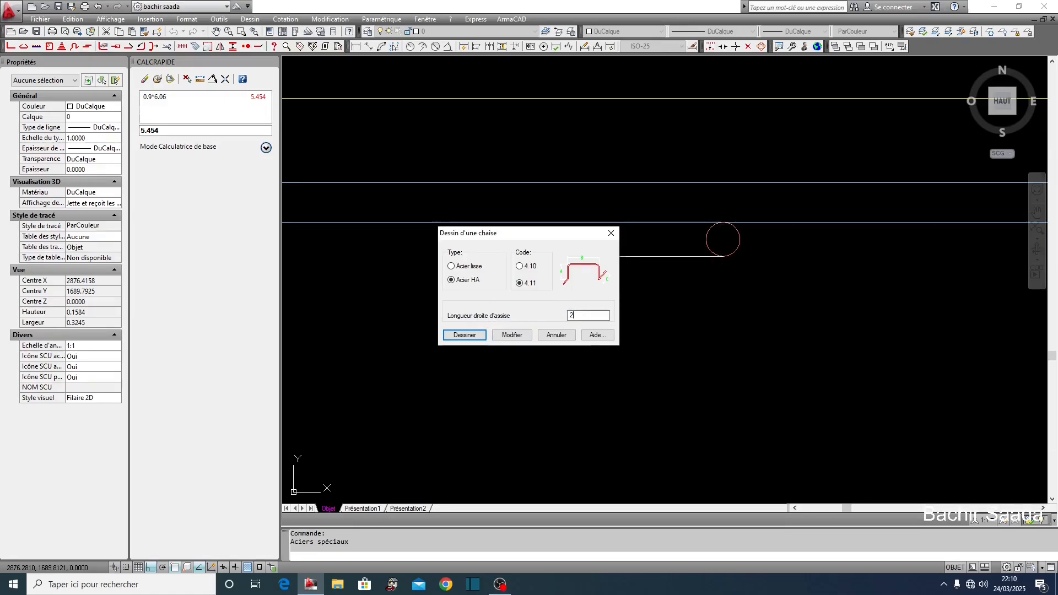
left_click(464, 335)
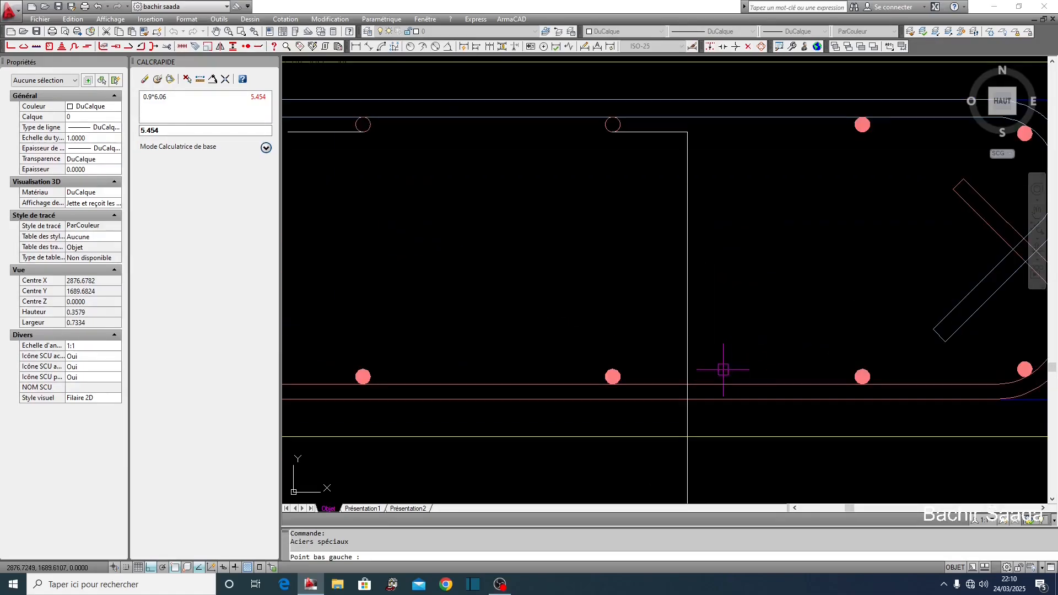
- Place the chair bar in the footing, from the lower reinforcement layer up to the helper lines and across to their outer ends
left_click(688, 384)
left_click(687, 132)
scroll(740, 156, "down", 4)
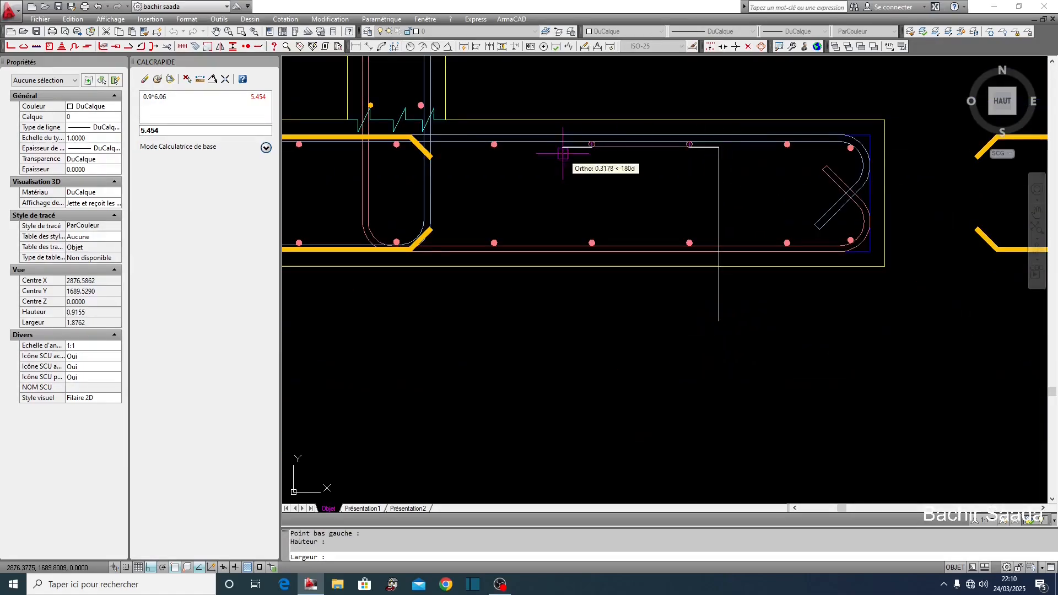
scroll(562, 148, "up", 4)
left_click(565, 146)
scroll(564, 238, "down", 5)
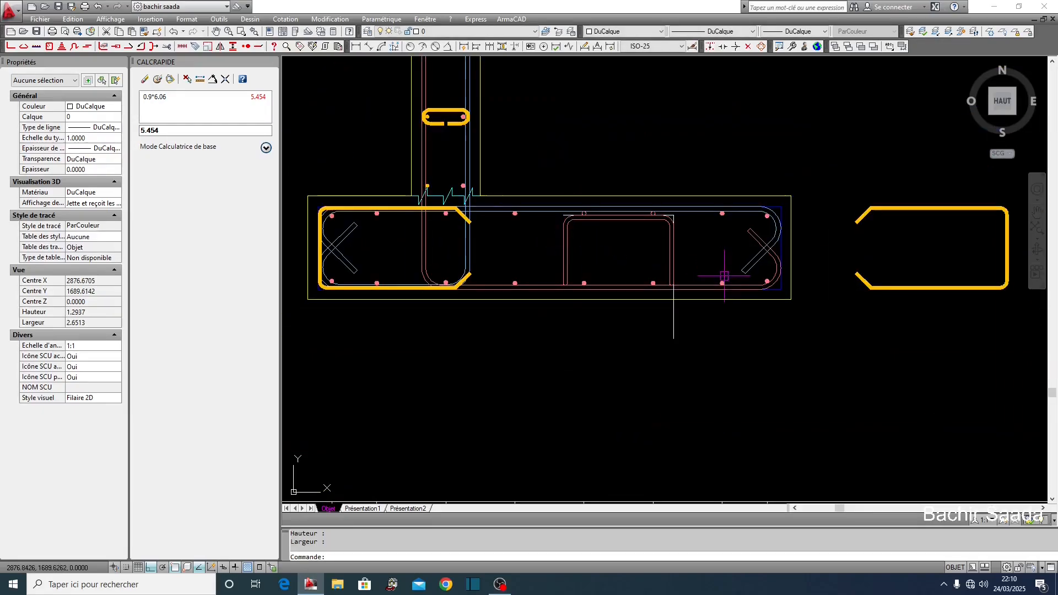
- Delete the vertical construction line and the two short helper lines around the chair bar
key("Escape")
left_click(701, 320)
left_click(631, 335)
key("Delete")
scroll(662, 248, "up", 5)
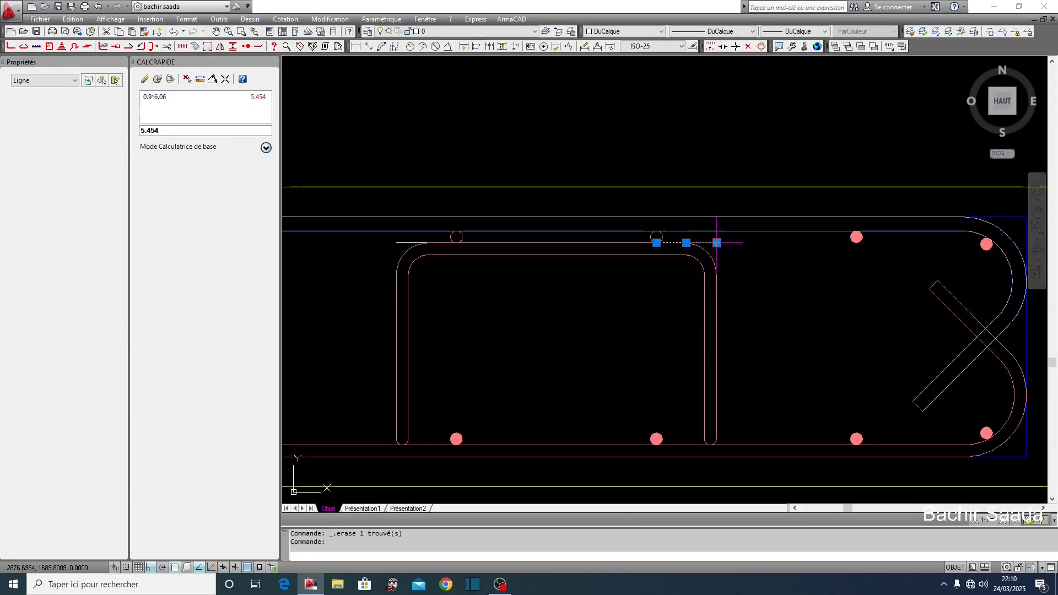
left_click(405, 242)
key("Delete")
scroll(566, 274, "down", 5)
key("Escape")
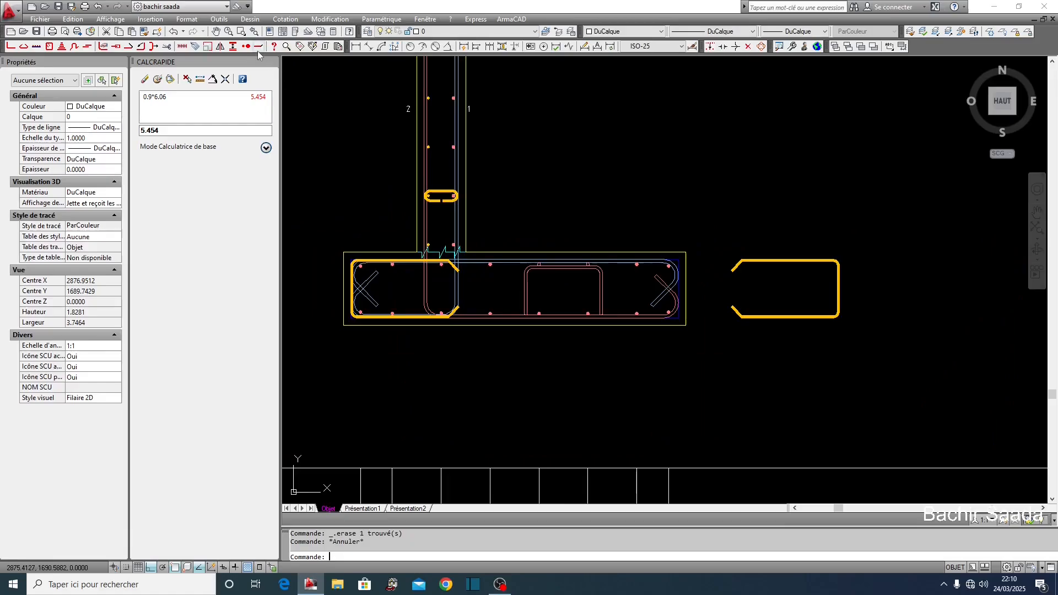
- Examine the bar marks already placed above the distribution grid beside the wall section
scroll(599, 270, "up", 3)
key("Escape")
scroll(599, 278, "down", 10)
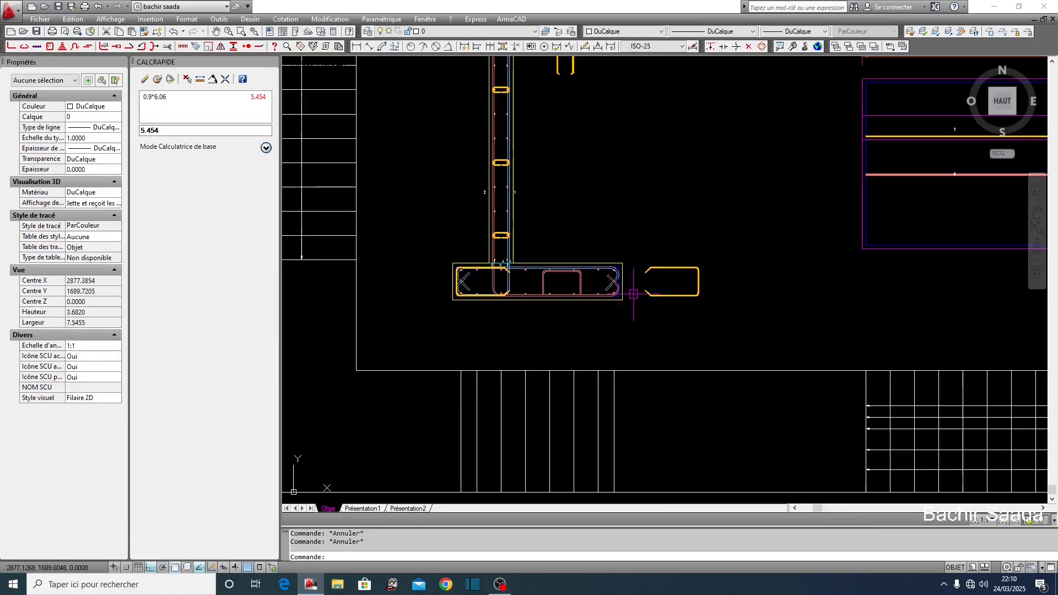
scroll(496, 188, "up", 5)
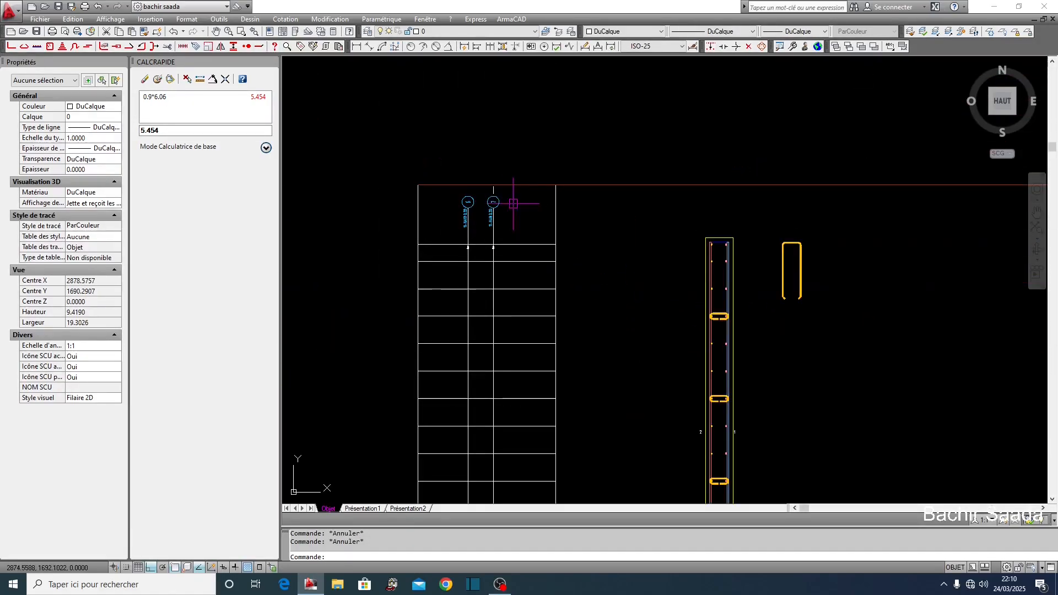
scroll(479, 200, "up", 6)
scroll(455, 175, "down", 8)
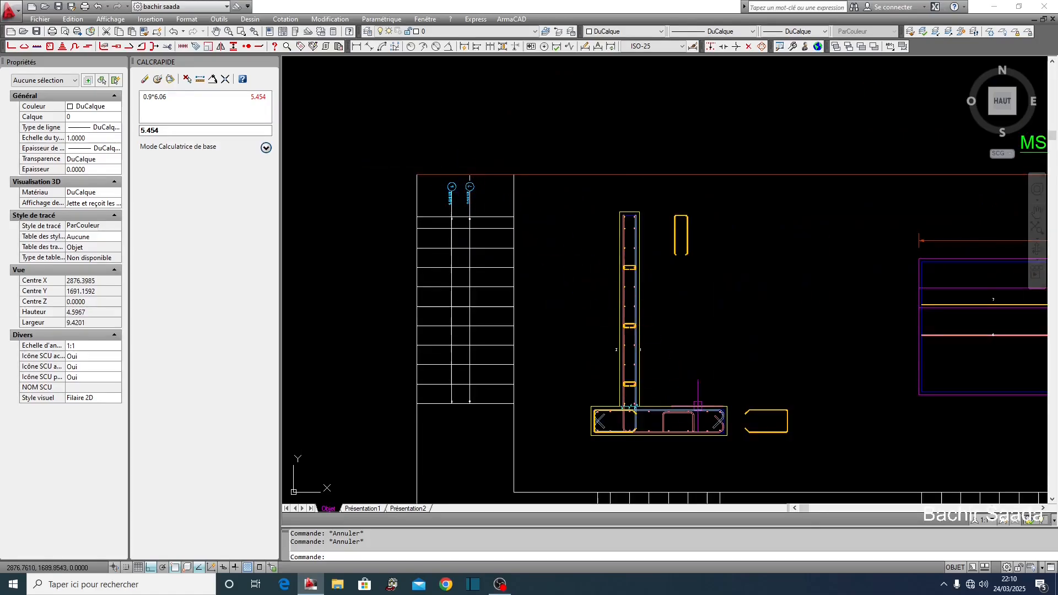
middle_click_drag(723, 441, 644, 367)
scroll(628, 351, "up", 5)
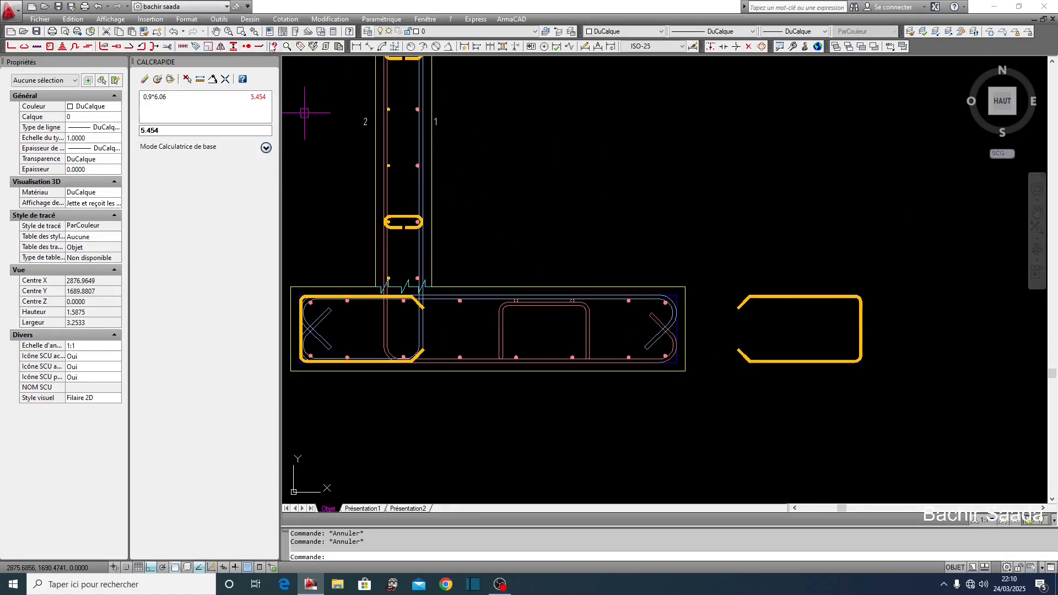
- Set up associated mark 8 for the footing's chair bar as an isolated bar (Barre isolée) with 6 bars
left_click(301, 46)
left_click(589, 329)
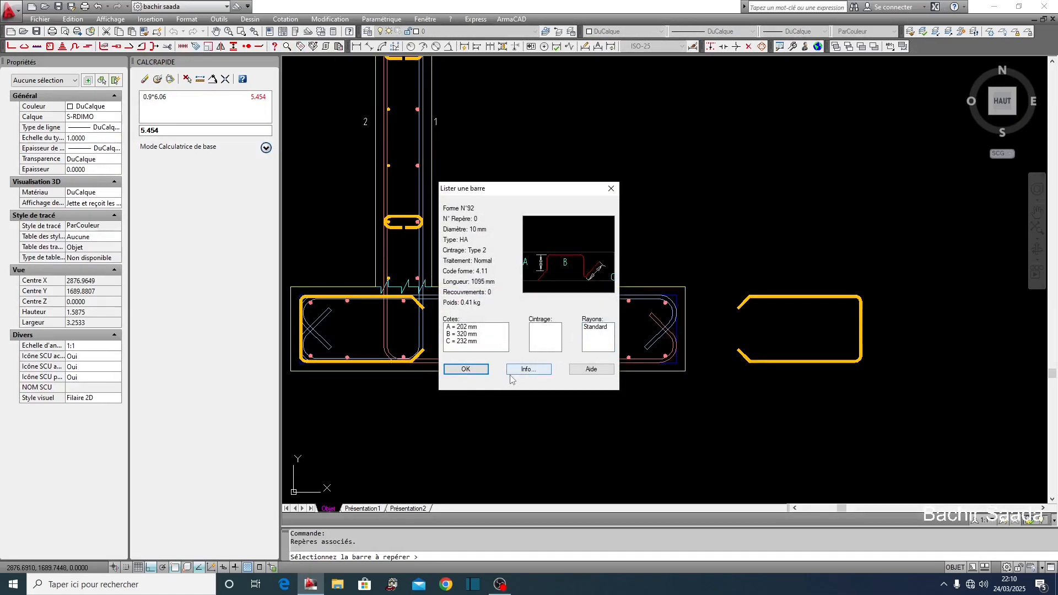
left_click(472, 369)
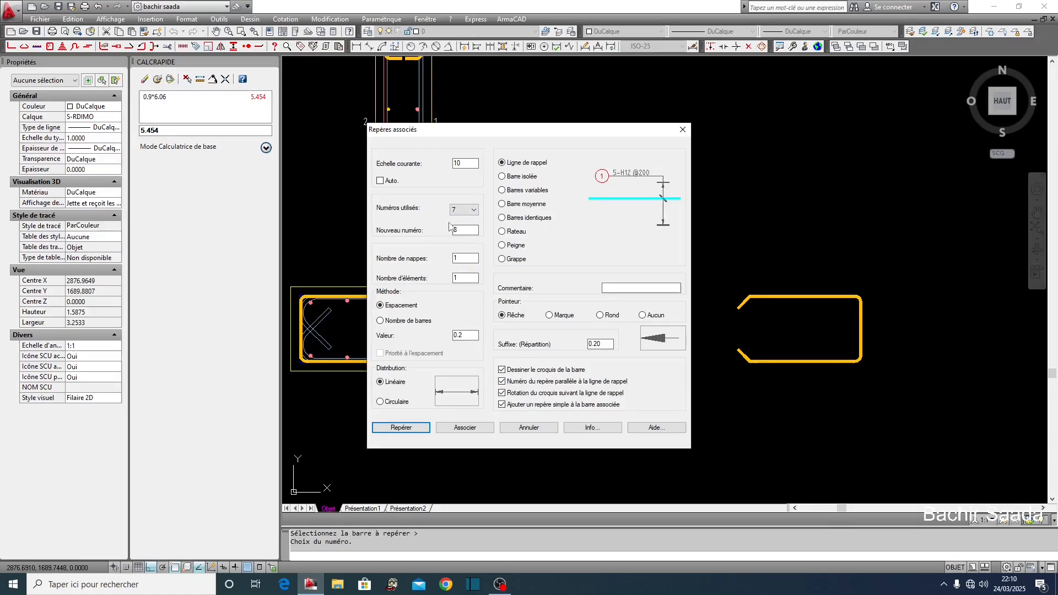
left_click(502, 177)
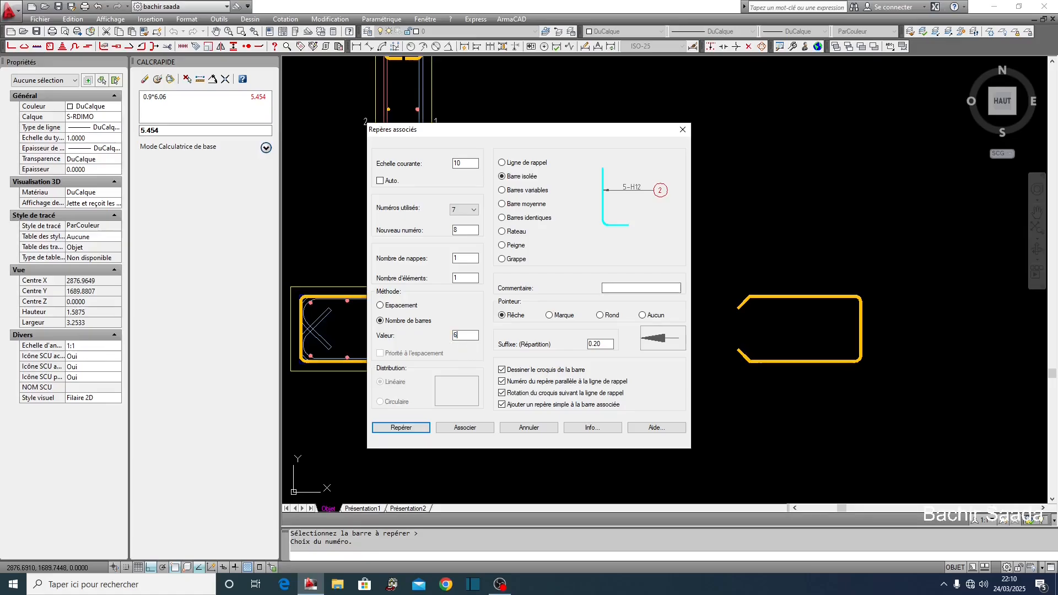
left_click(428, 428)
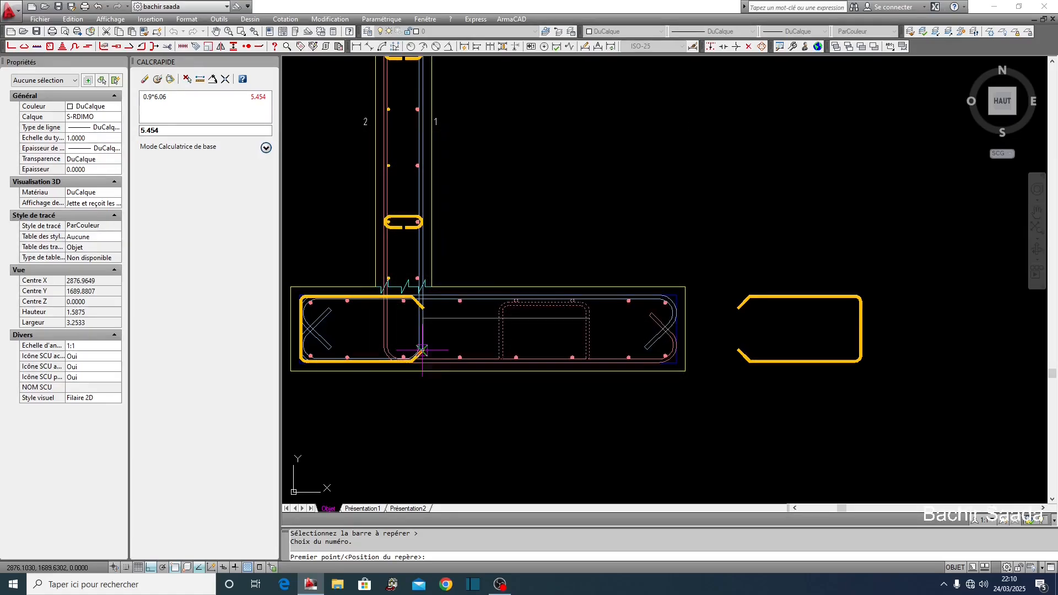
- Place mark 8 with its arrow on the chair bar's right leg and its leader running up above the footing
scroll(602, 261, "up", 2)
left_click(609, 320)
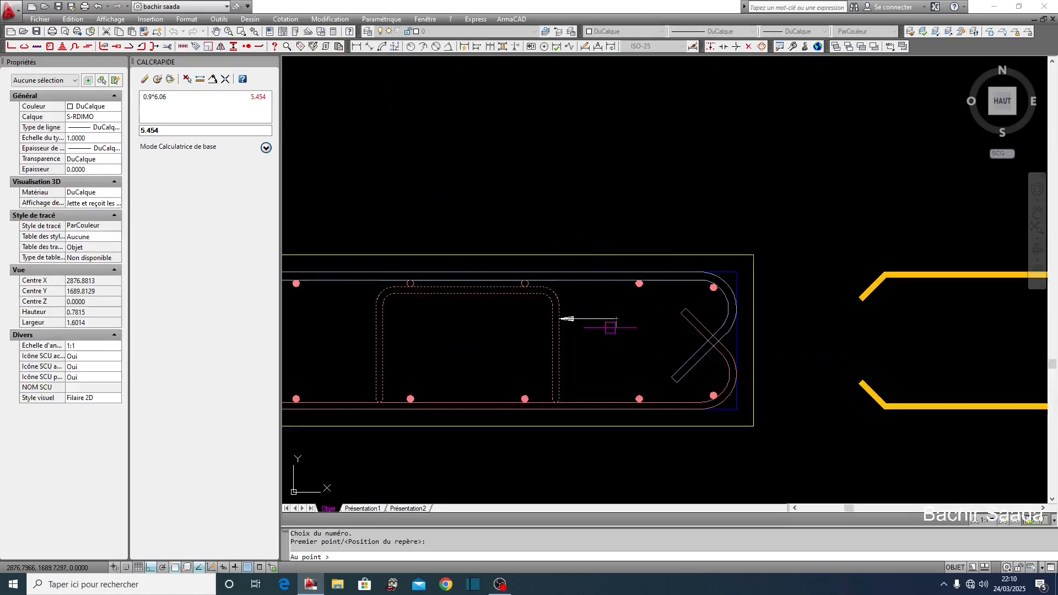
scroll(612, 317, "down", 4)
left_click(611, 269)
scroll(619, 262, "up", 8)
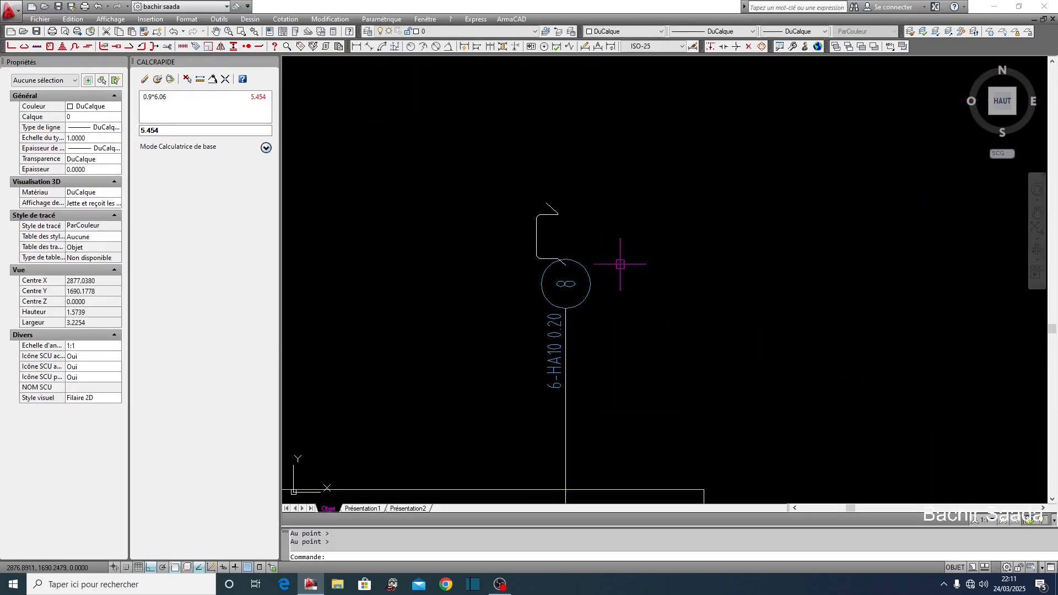
key("Escape")
key("Escape")
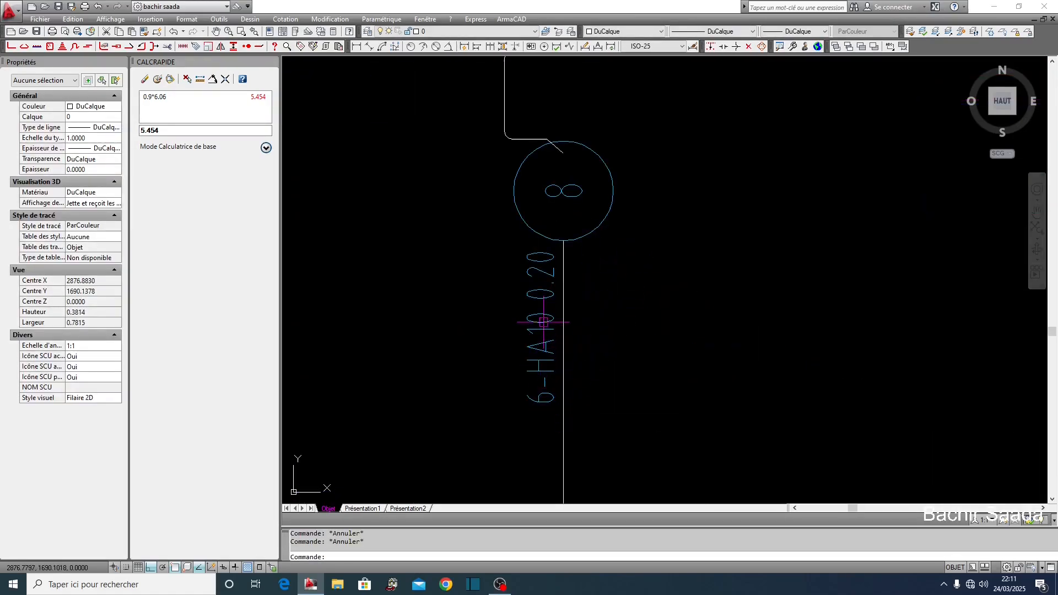
- Edit mark 8 so its distribution suffix reads 1/m²
left_click(545, 287)
right_click(545, 290)
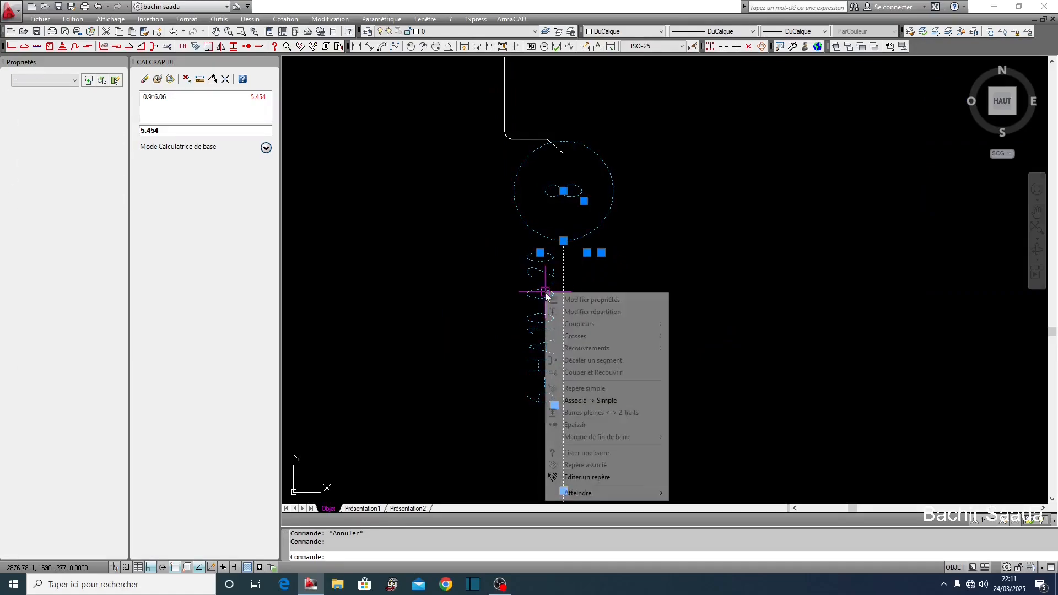
left_click(587, 477)
left_click(559, 318)
double_click(581, 271)
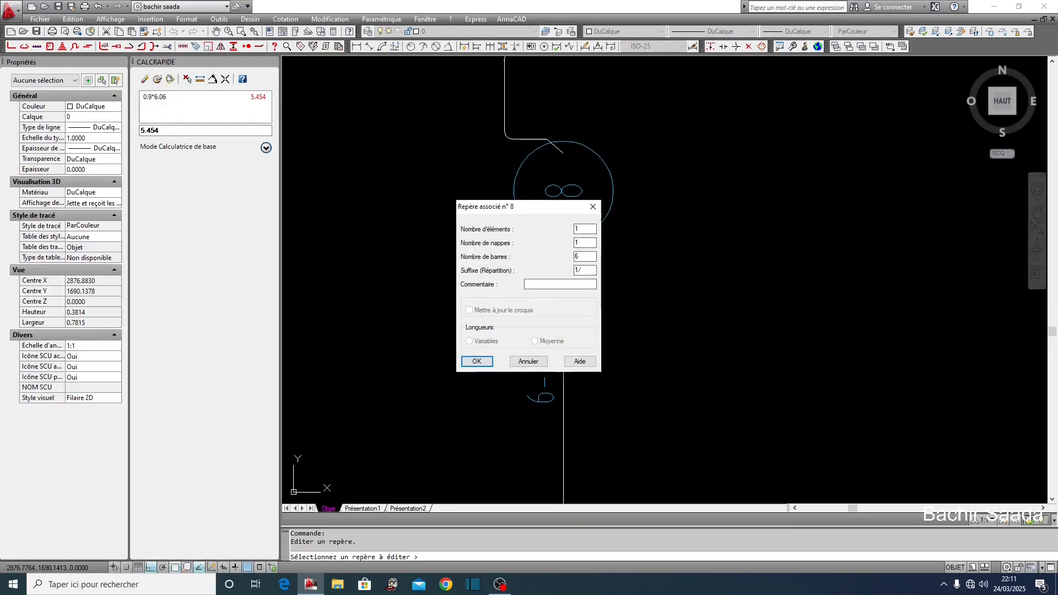
left_click(490, 363)
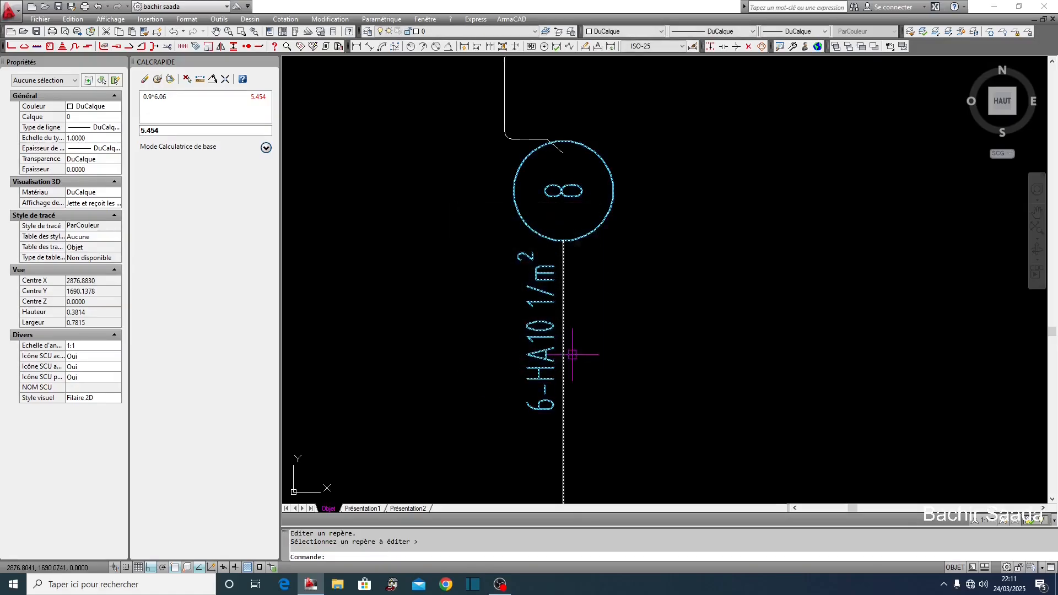
scroll(575, 354, "down", 8)
key("Escape")
key("Escape")
- Set up associated mark 9 for a wall tie as an isolated bar with 6 bars and the suffix 2/m²
mouse_move(693, 295)
middle_mouse_down()
mouse_move(645, 262)
mouse_move(664, 364)
middle_mouse_up()
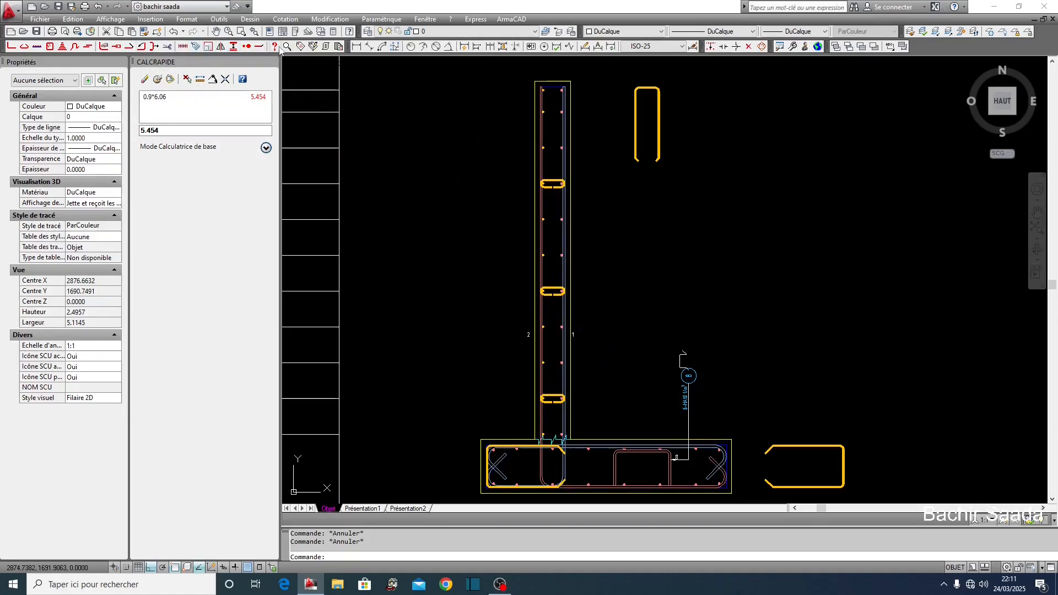
left_click(301, 47)
scroll(577, 293, "up", 6)
left_click(493, 274)
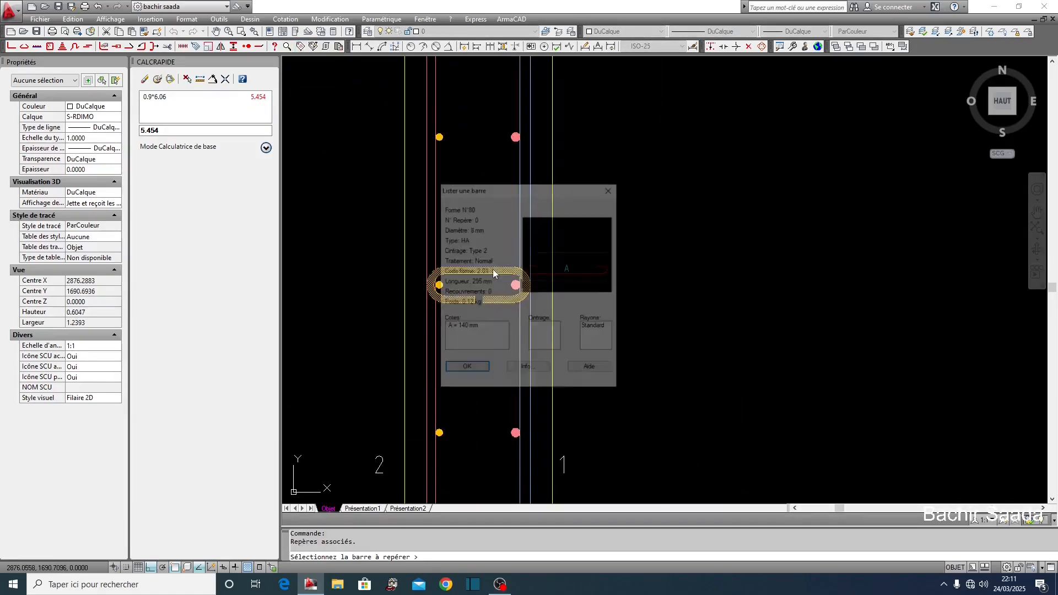
left_click(475, 368)
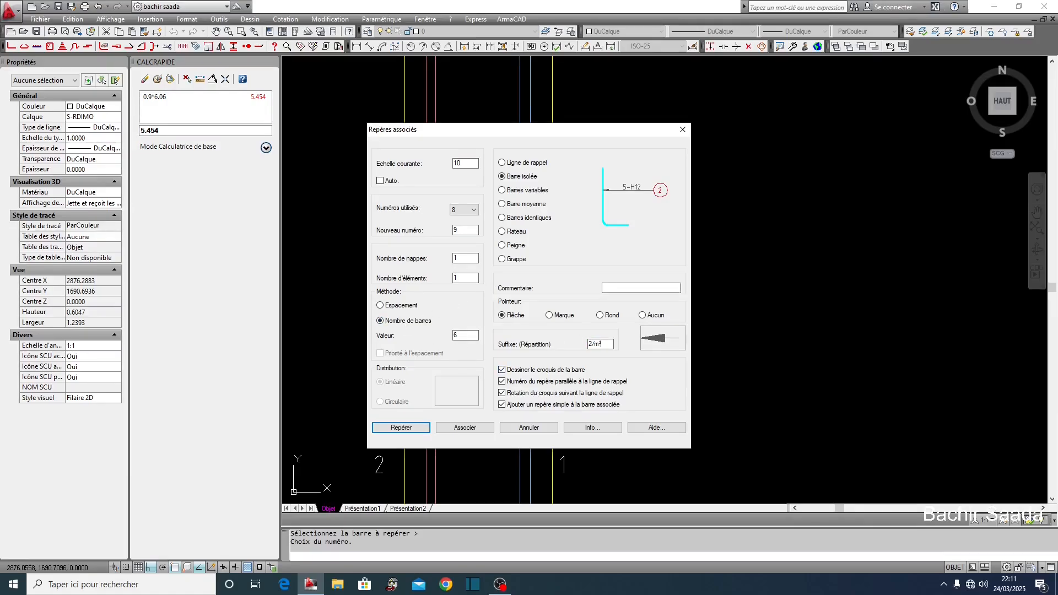
left_click(400, 428)
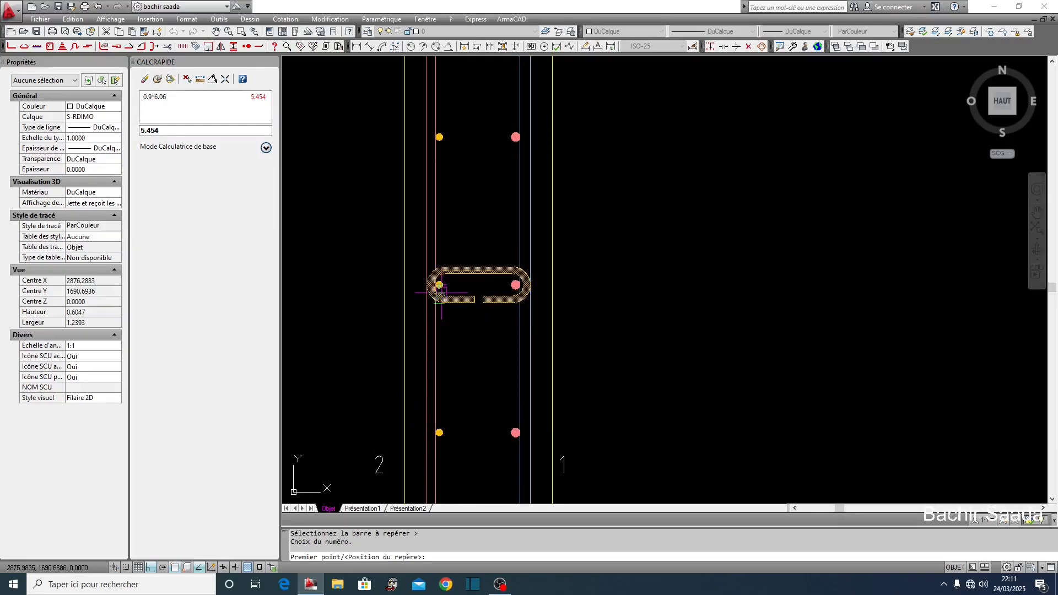
- Place mark 9 with its arrow on top of the wall tie and its leader extending right, outside the wall
scroll(485, 217, "up", 2)
left_click(490, 215)
left_click(777, 234)
key("Return")
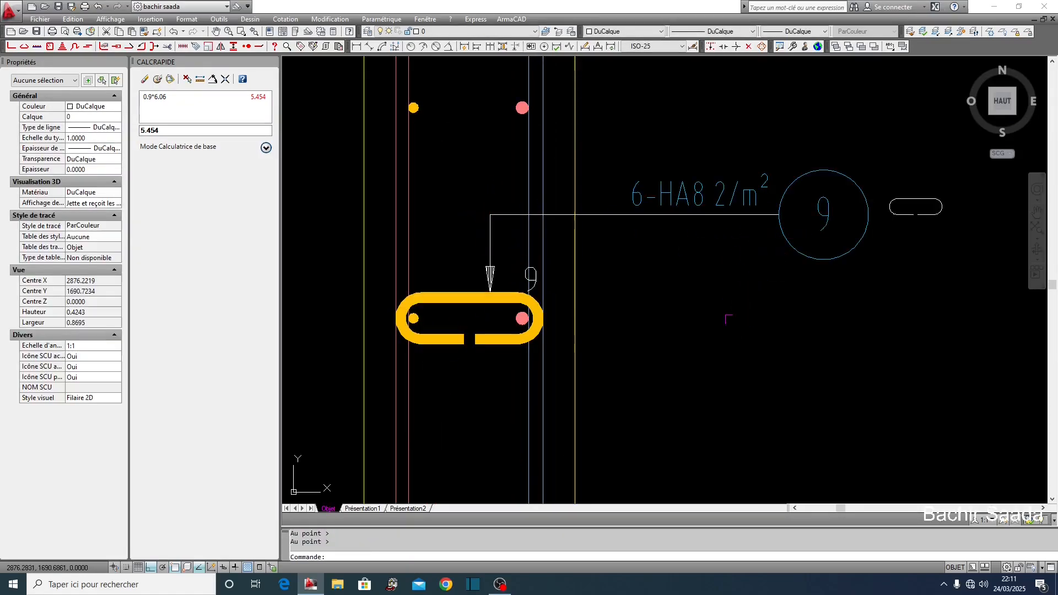
middle_click_drag(786, 270, 602, 379)
scroll(499, 270, "down", 6)
key("Escape")
scroll(496, 276, "up", 4)
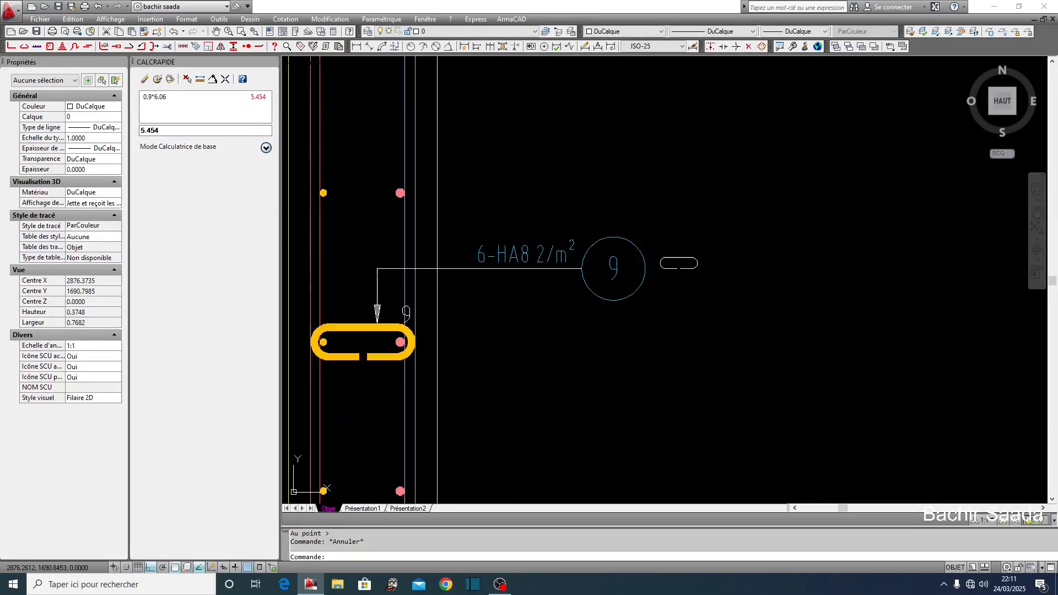
scroll(493, 283, "down", 8)
scroll(449, 181, "up", 5)
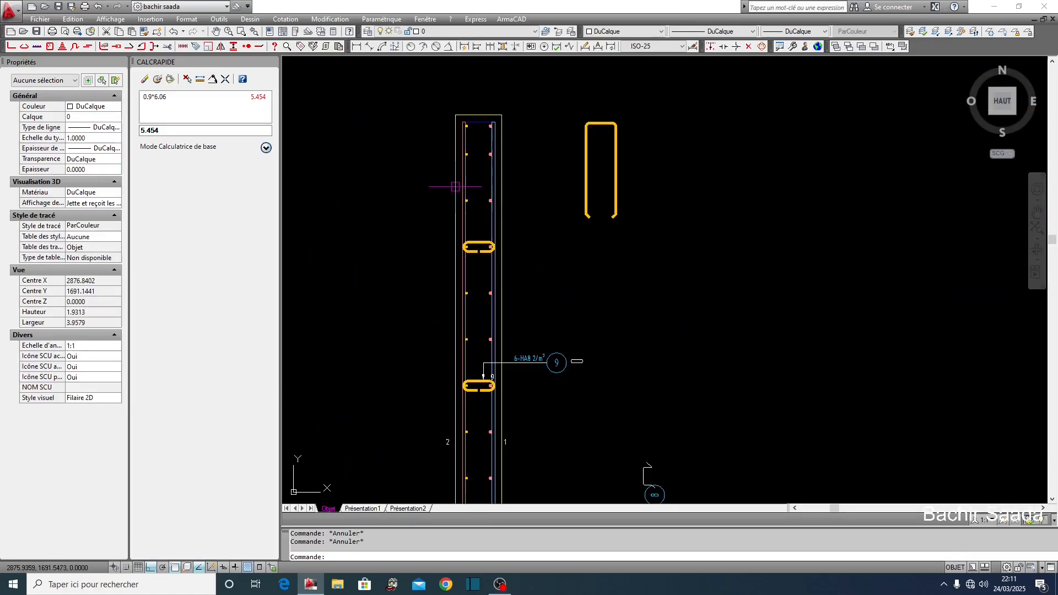
- Draw a helper line down the wall's left face, from the wall top to the top of the footing
left_click(455, 198)
scroll(453, 177, "down", 2)
key("Escape")
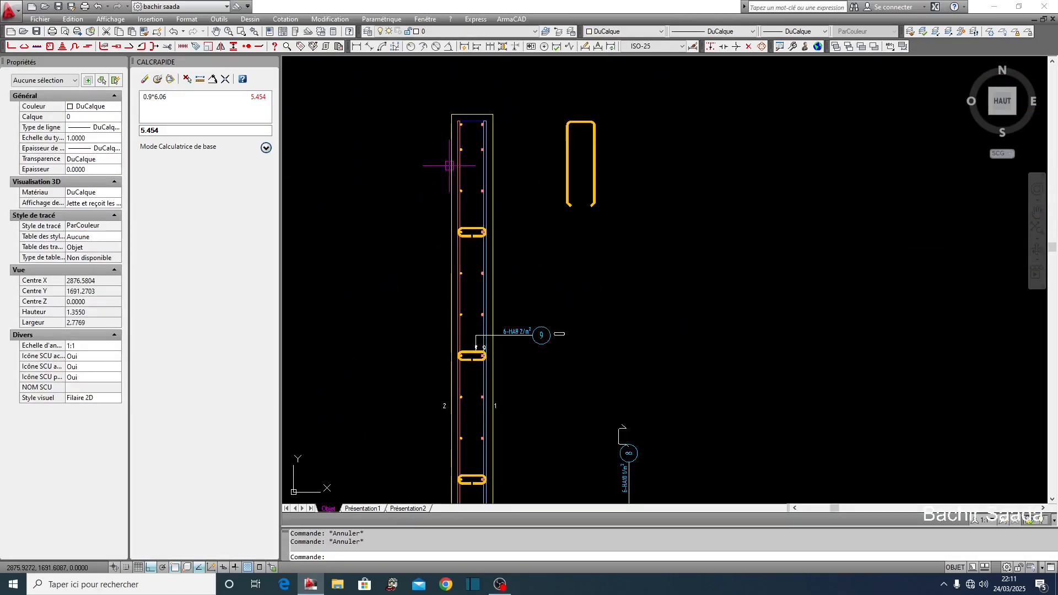
type("l")
key("Return")
left_click(450, 120)
scroll(469, 231, "down", 5)
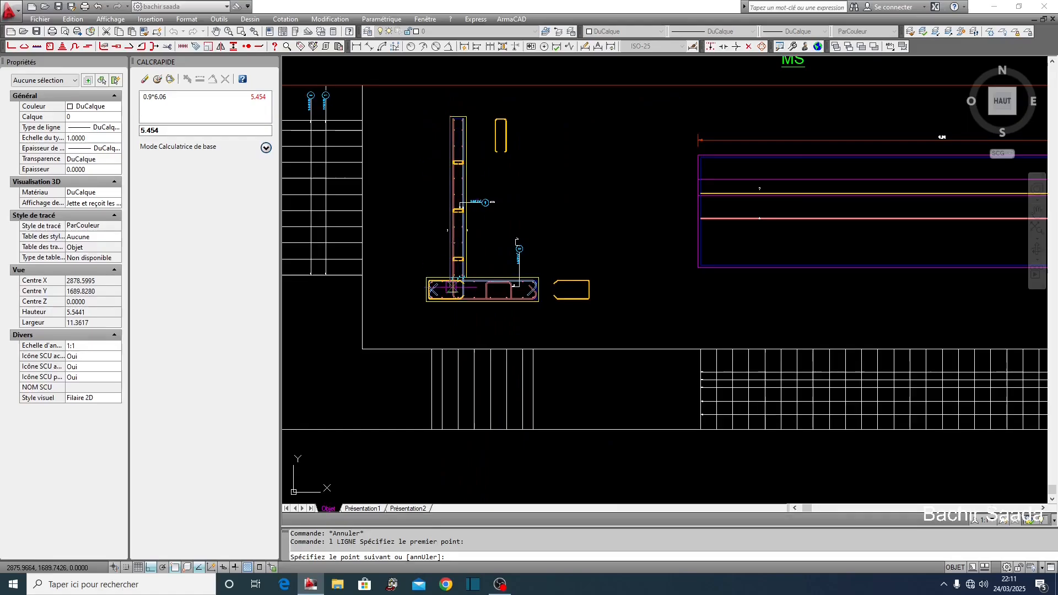
scroll(478, 255, "up", 7)
left_click(447, 279)
key("Escape")
- Move the helper line clear of the wall section to check its length, and erase it
left_click(447, 250)
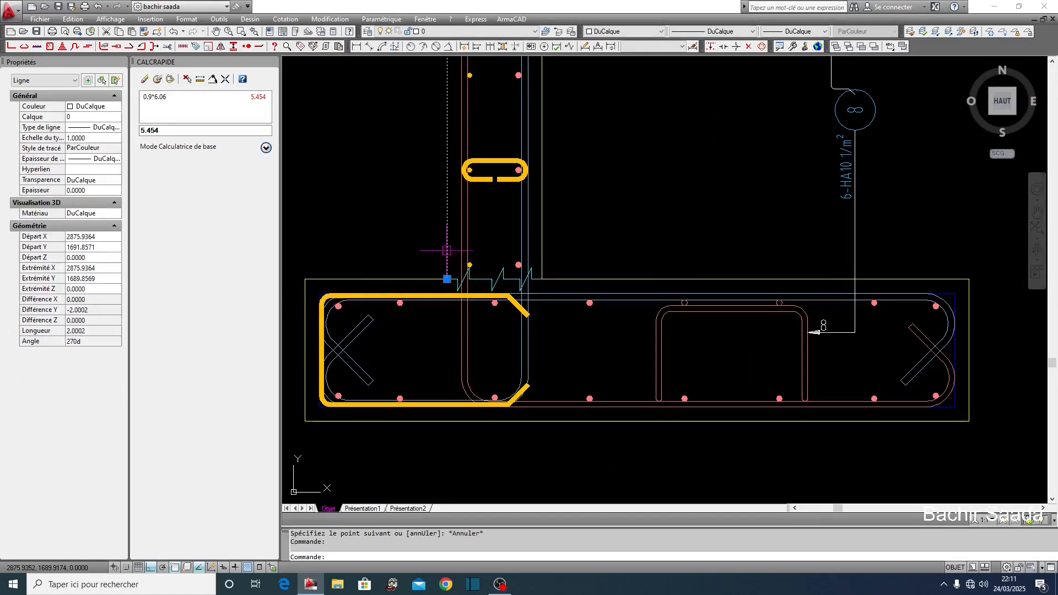
scroll(426, 255, "down", 6)
type("d")
key("Return")
left_click(502, 337)
left_click(660, 336)
key("Escape")
left_click(588, 149)
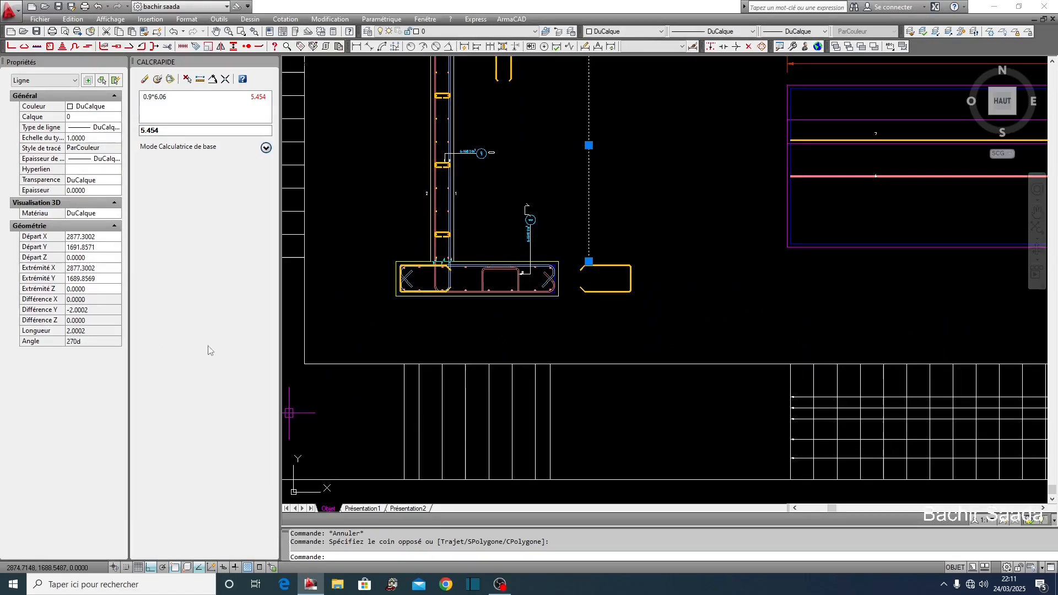
middle_click_drag(551, 238, 537, 430)
left_click(565, 321)
key("Escape")
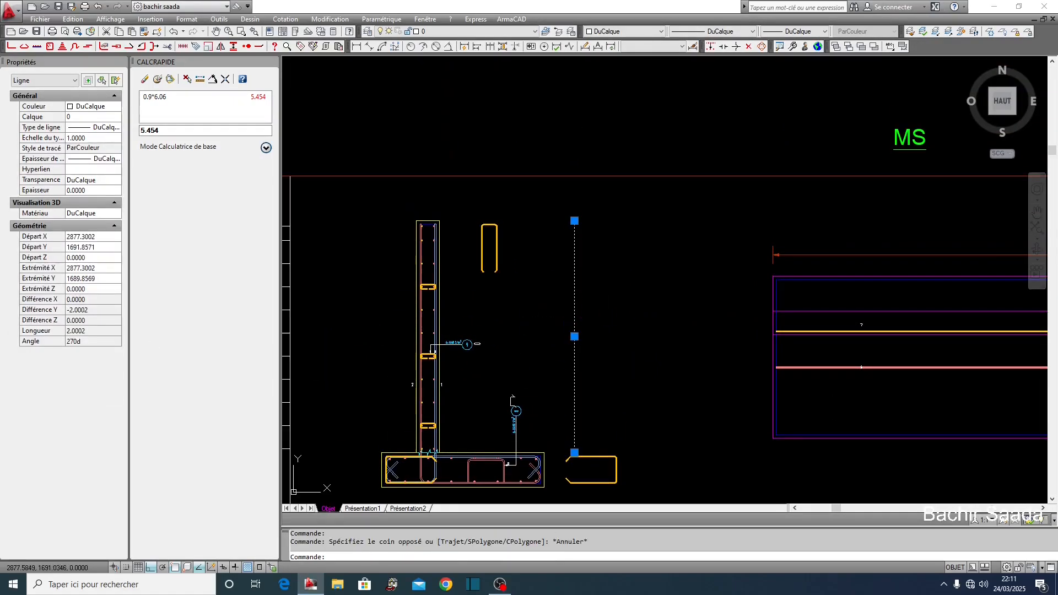
key("Delete")
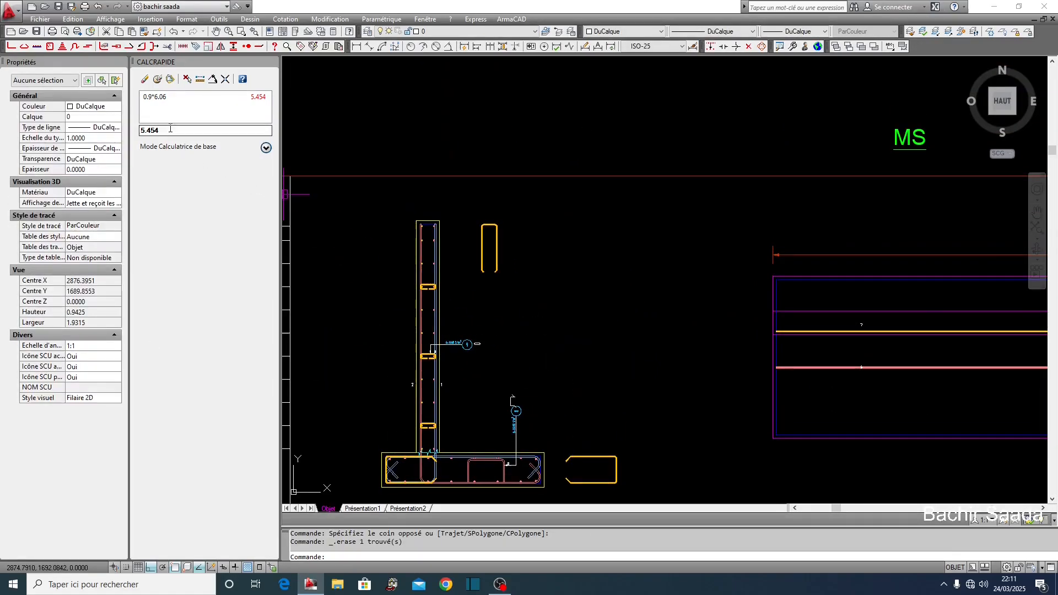
- Calculate 2*6.06 to set the number of bars of mark 9 to 13, and regenerate the drawing
type("2*6.6")
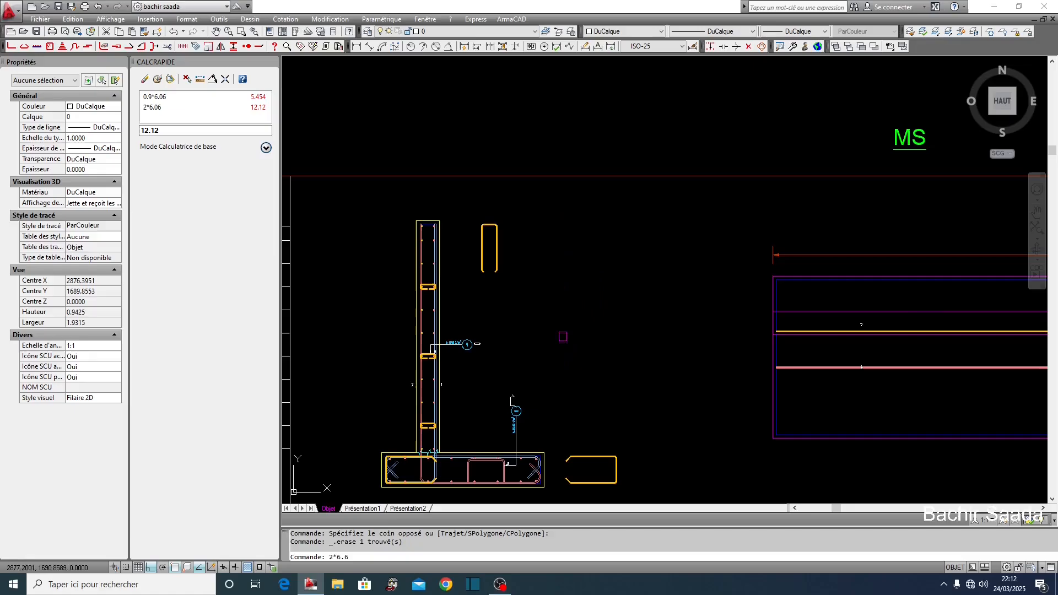
key("Escape")
scroll(435, 343, "up", 6)
left_click(539, 340)
right_click(539, 340)
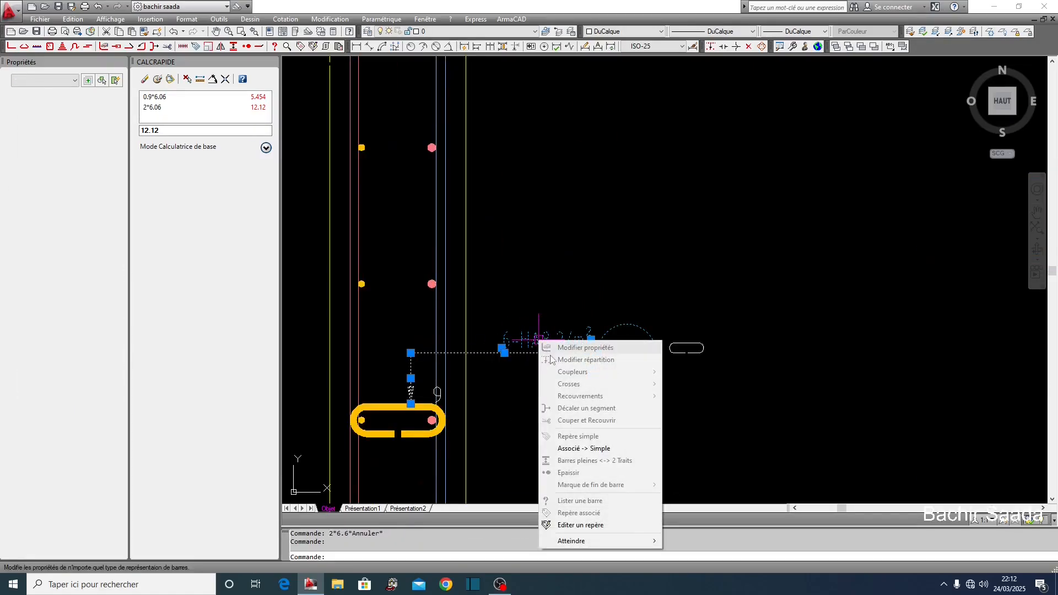
left_click(598, 524)
left_click(640, 339)
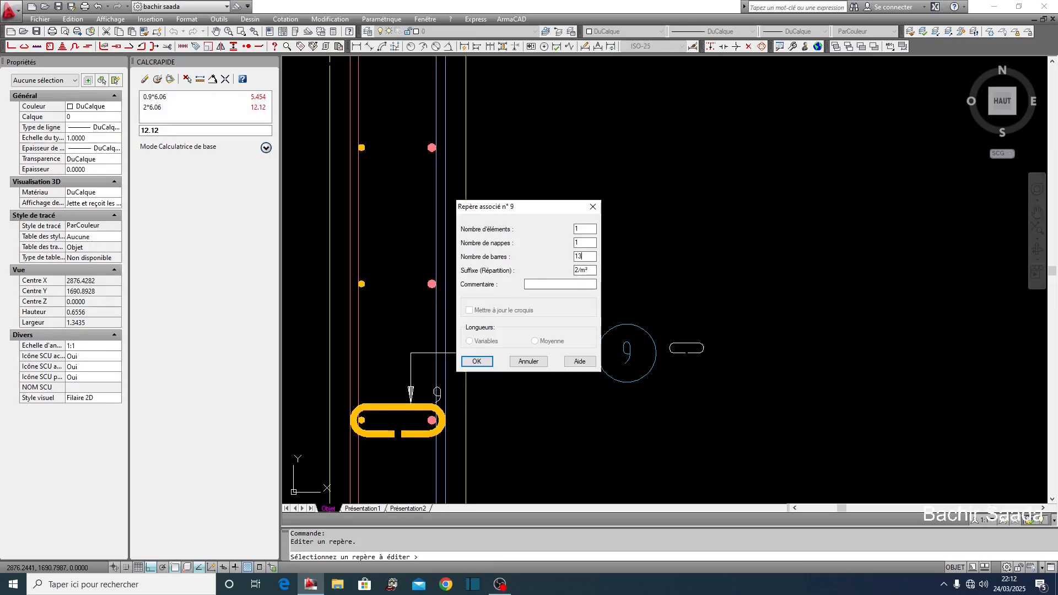
left_click(477, 361)
scroll(569, 317, "down", 4)
key("Escape")
key("Escape")
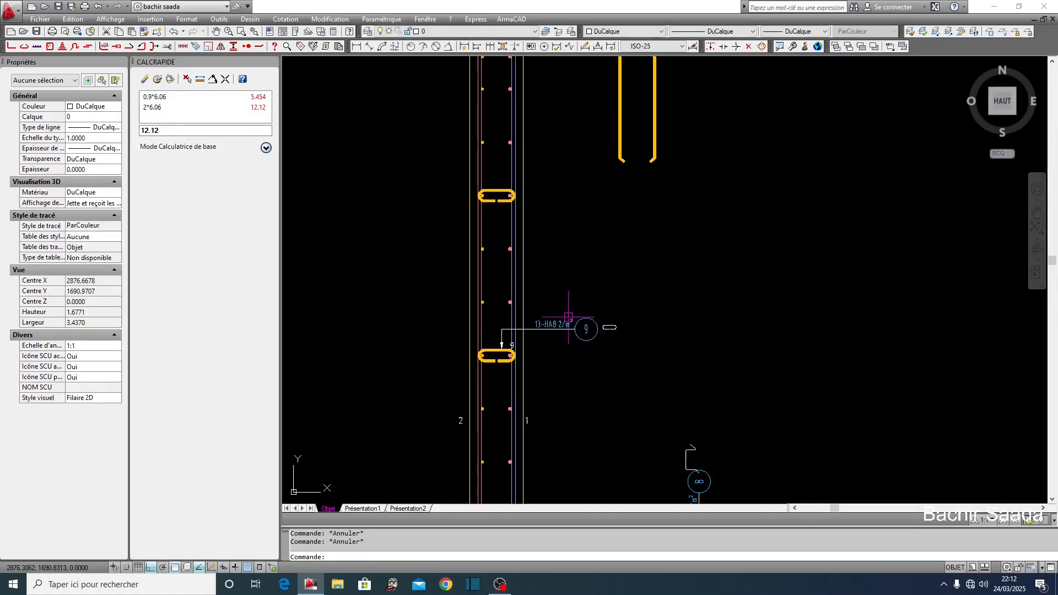
type("rg")
key("Return")
- Generate the plan's bar schedule for all marks in object space at scale 10 with automatic insertion
scroll(311, 292, "down", 4)
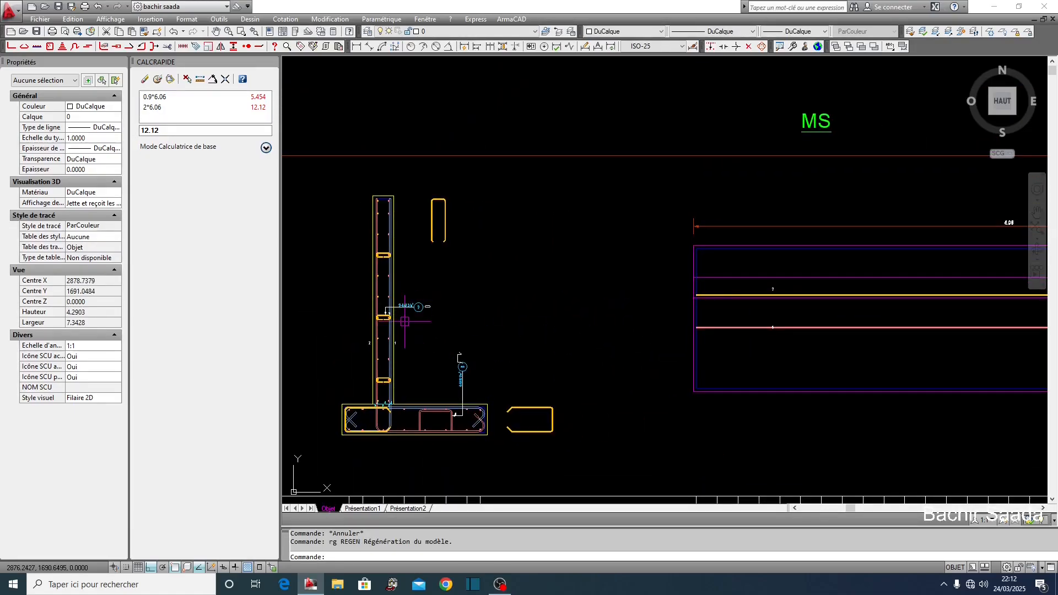
middle_click_drag(406, 323, 511, 332)
scroll(592, 295, "down", 2)
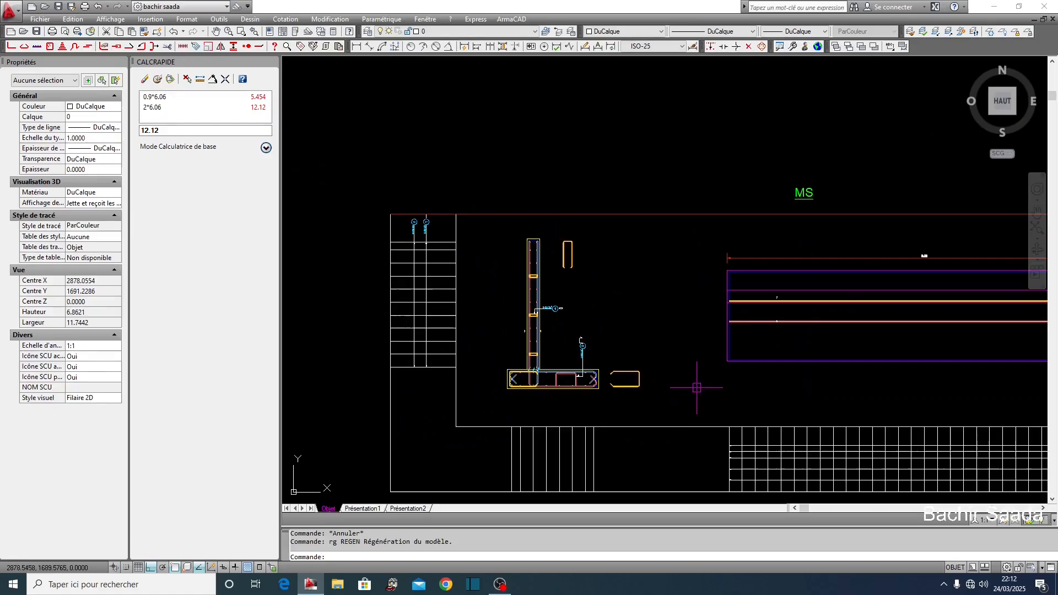
middle_click_drag(634, 389, 667, 395)
scroll(667, 394, "down", 6)
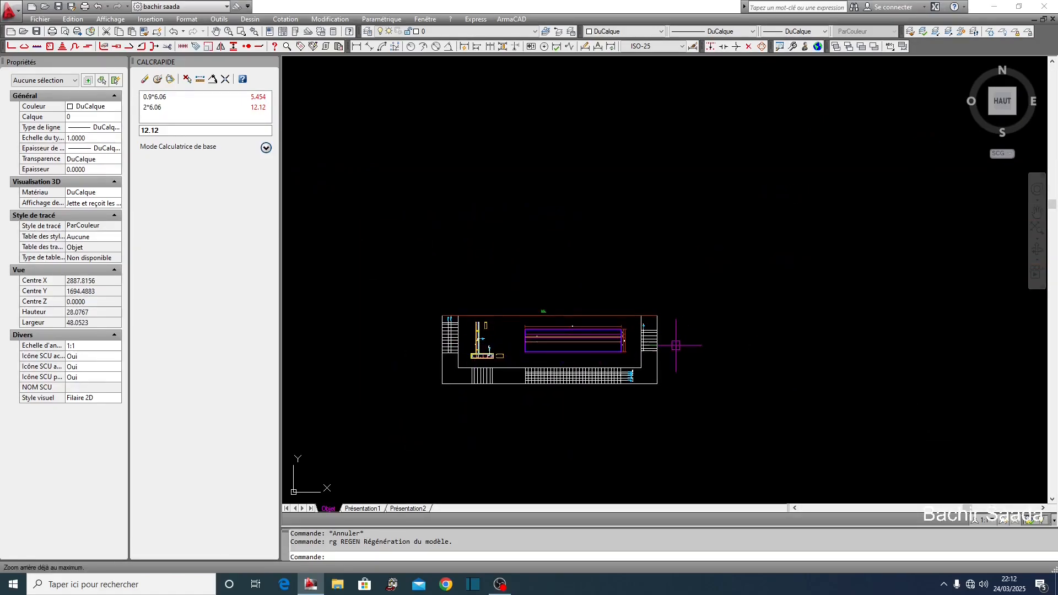
scroll(672, 352, "up", 2)
middle_click_drag(639, 355, 634, 354)
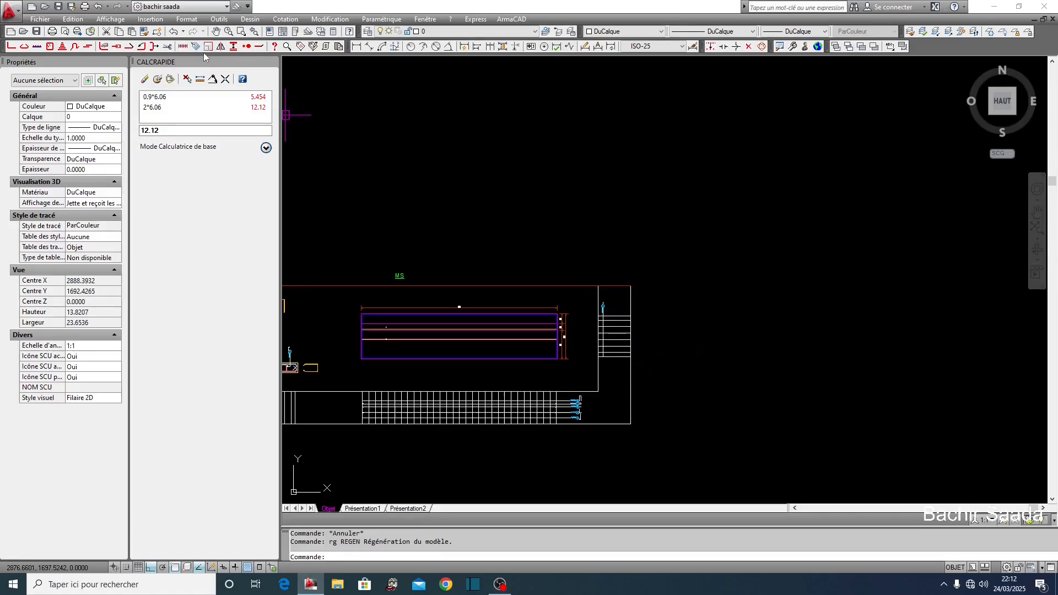
left_click(339, 47)
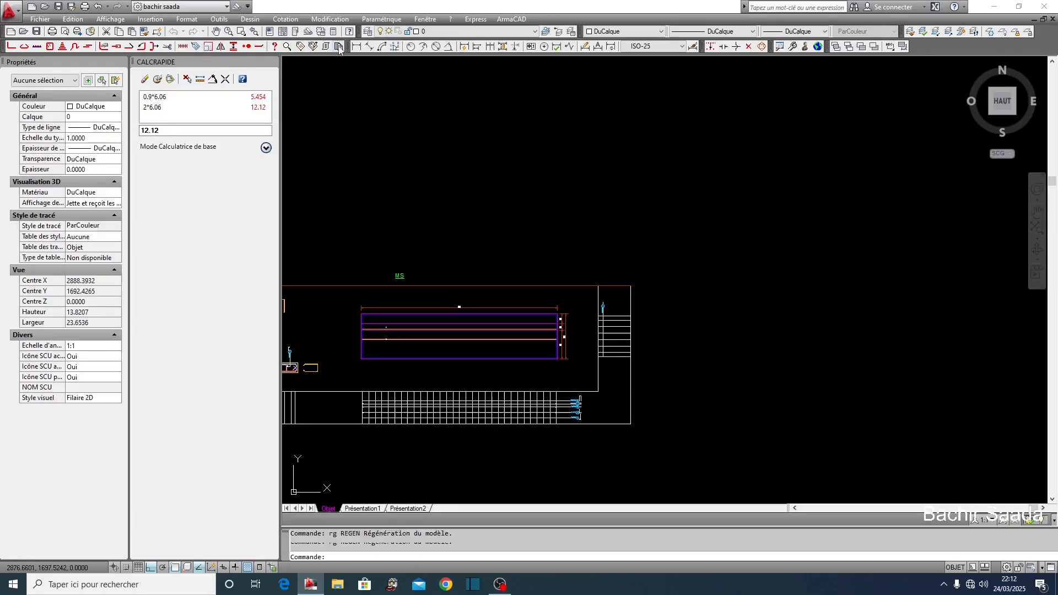
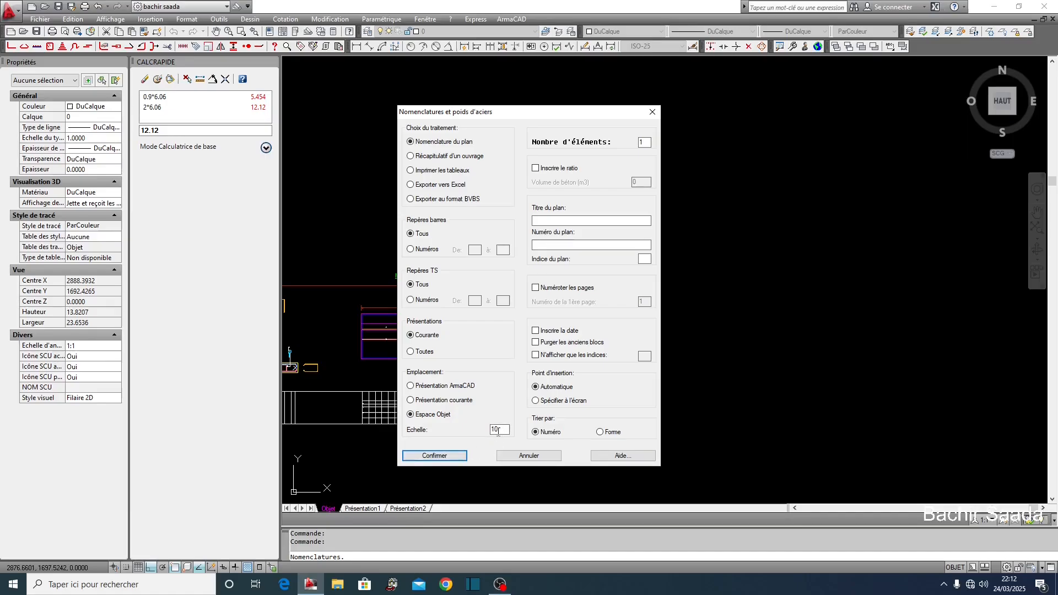
left_click(459, 456)
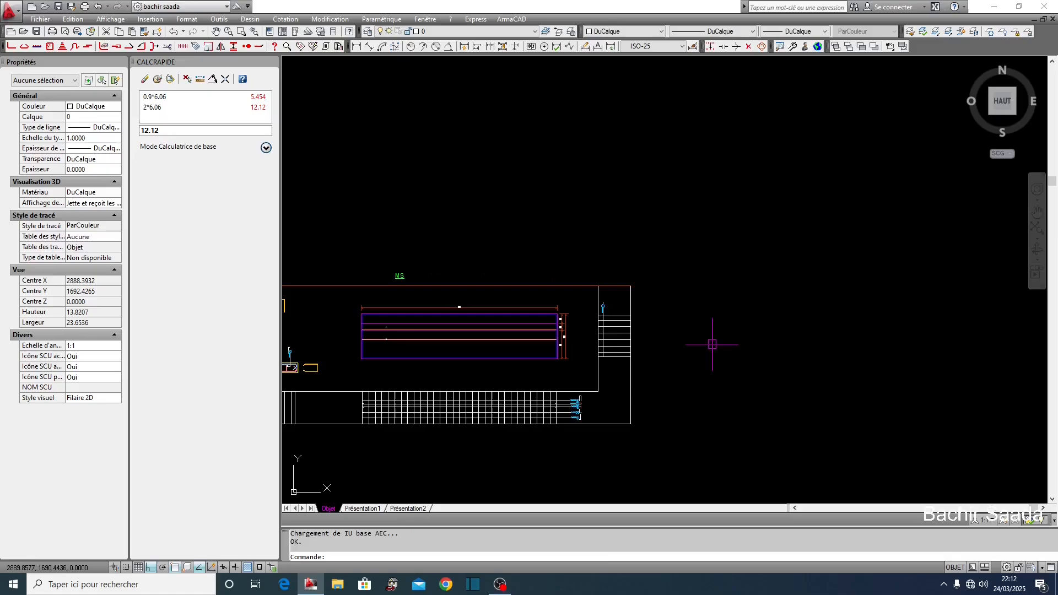
- Look across the whole drawing extents for the place where the generated schedule tables were inserted
left_click(694, 310)
left_click(682, 372)
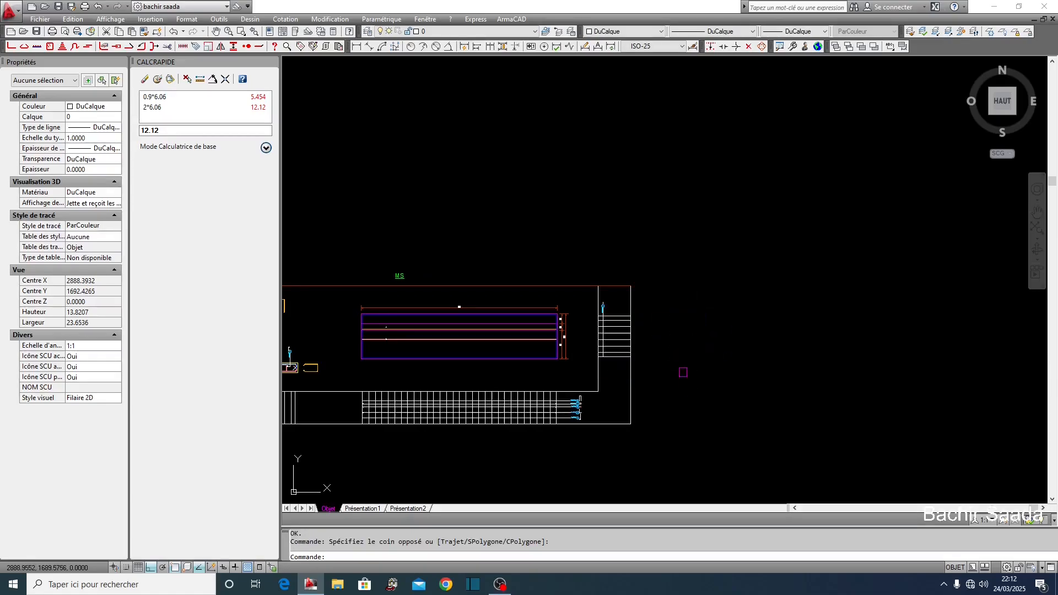
key("Escape")
middle_click(697, 349)
middle_click(696, 349)
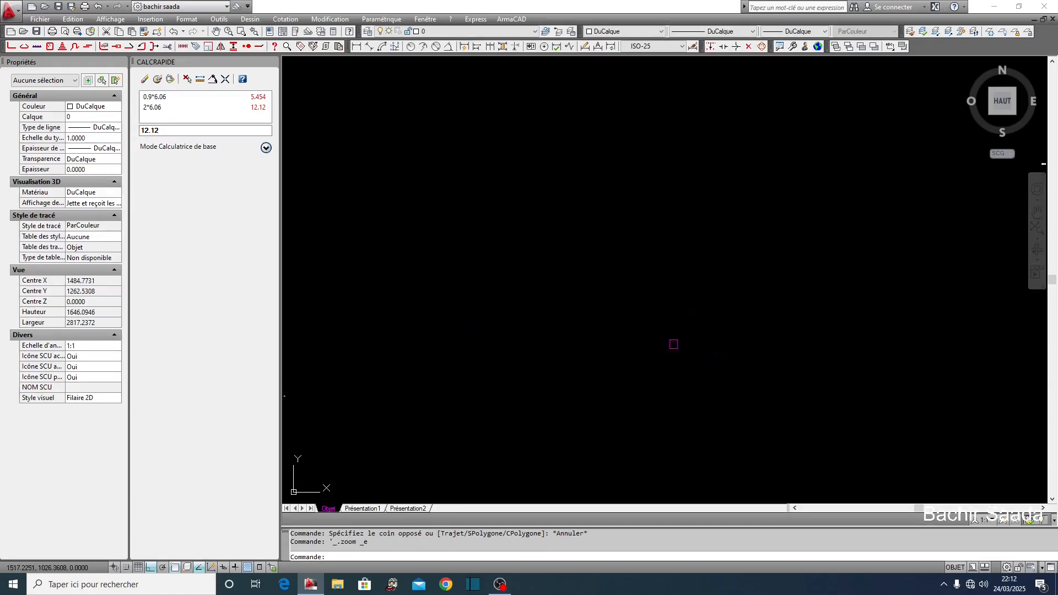
scroll(673, 344, "down", 5)
key("Escape")
scroll(861, 256, "up", 15)
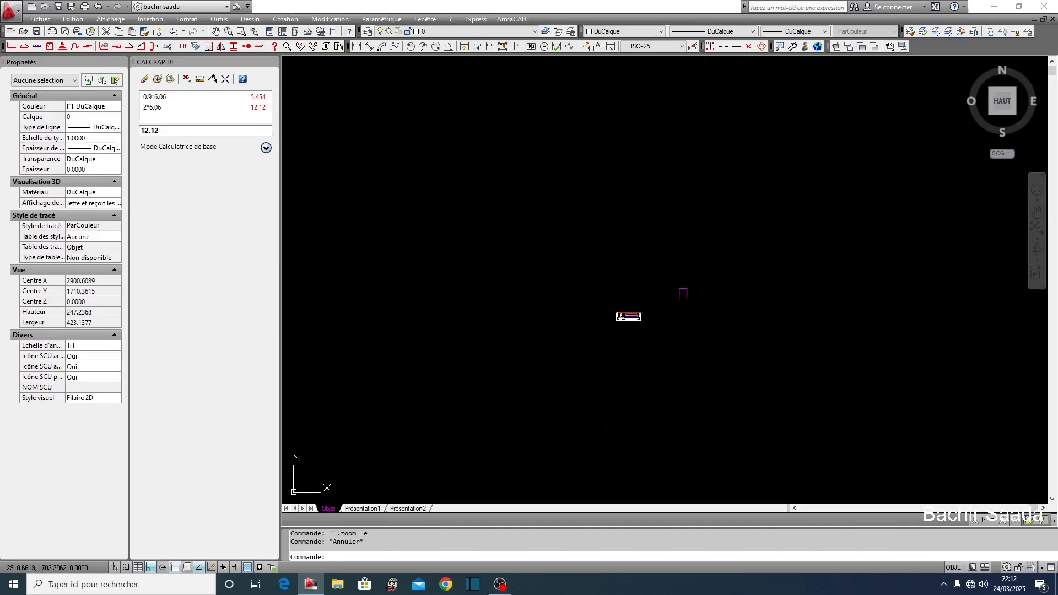
scroll(717, 292, "down", 12)
scroll(590, 333, "up", 14)
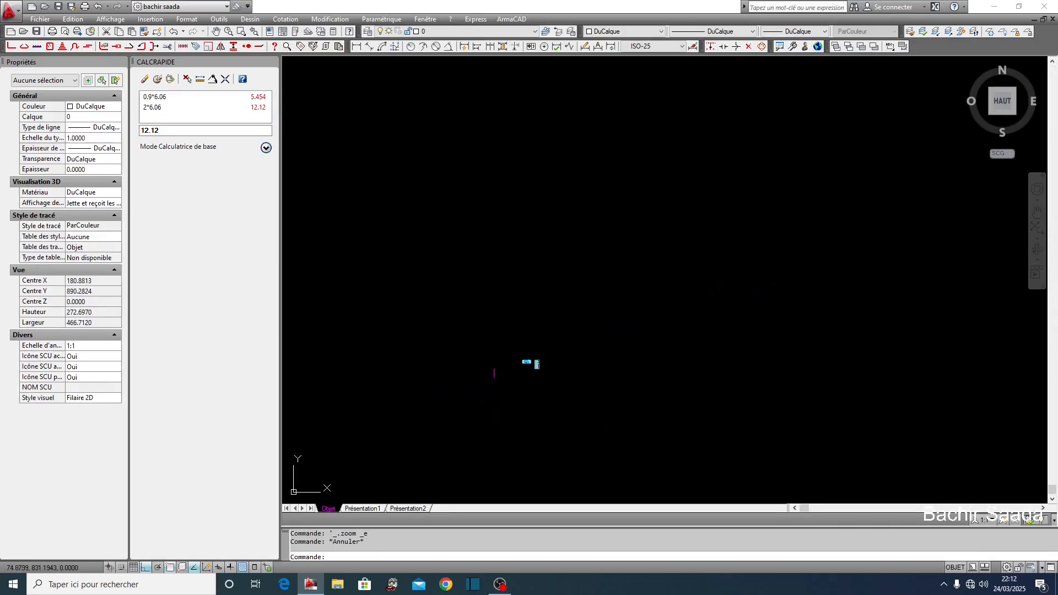
scroll(494, 373, "up", 15)
scroll(631, 317, "down", 20)
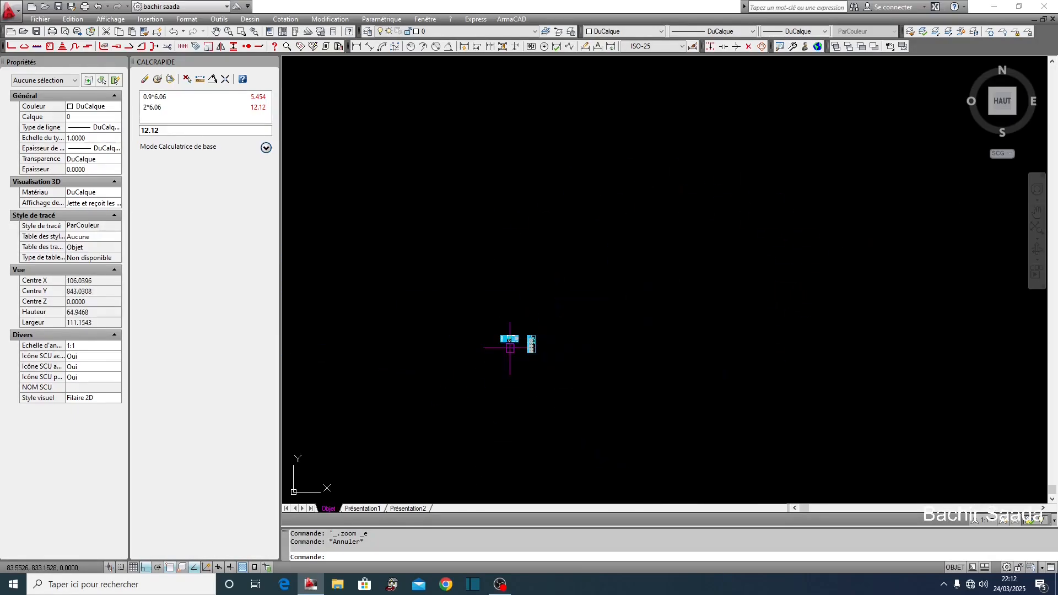
scroll(733, 259, "up", 20)
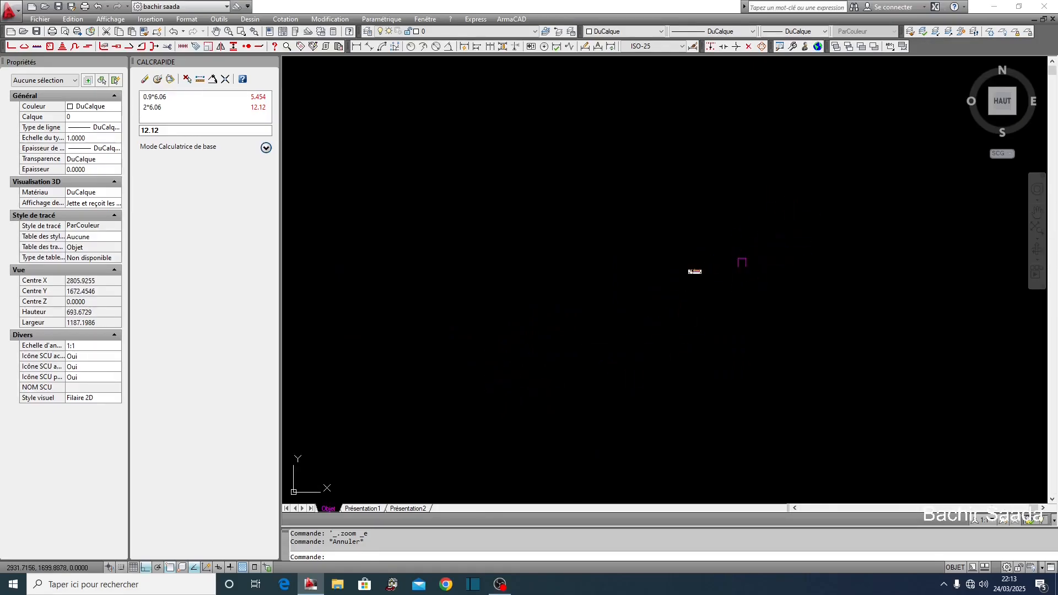
scroll(693, 312, "up", 4)
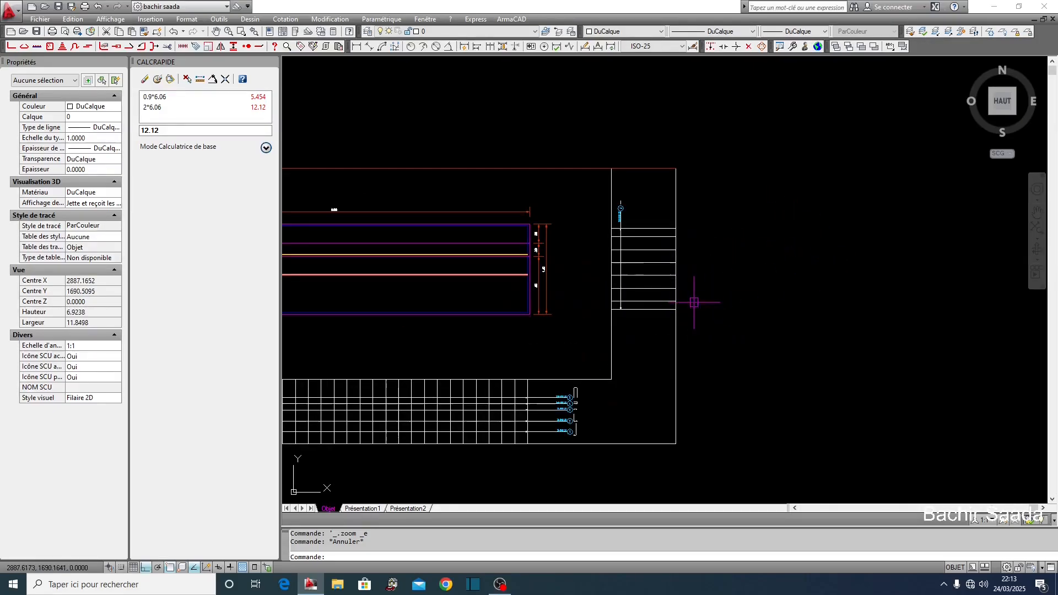
scroll(705, 306, "down", 4)
key("Escape")
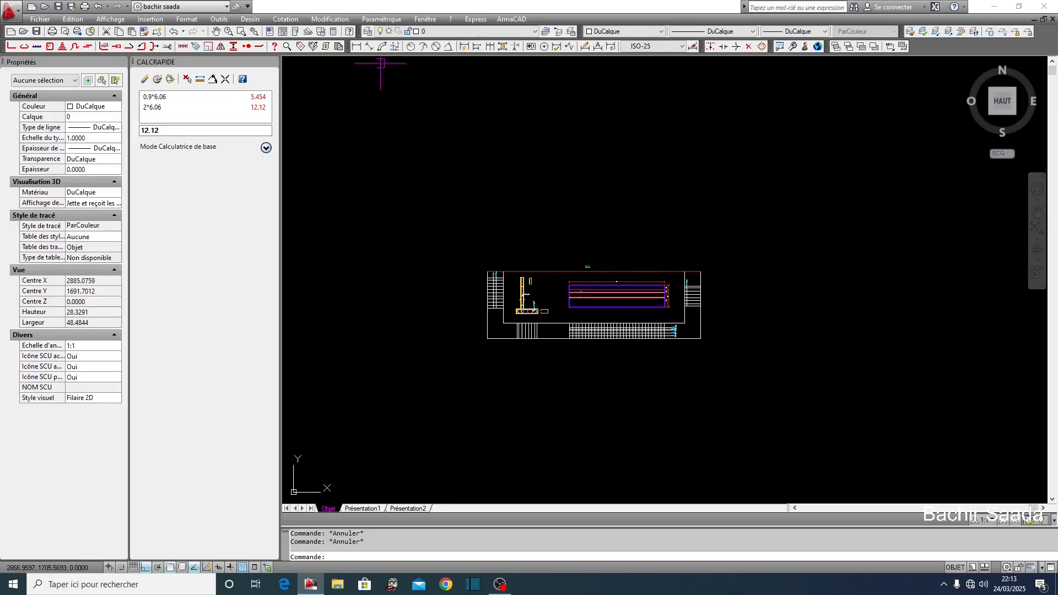
- Regenerate the bar schedule with its insertion point specified on screen, placing the tables to the right of the drawing frame
left_click(339, 46)
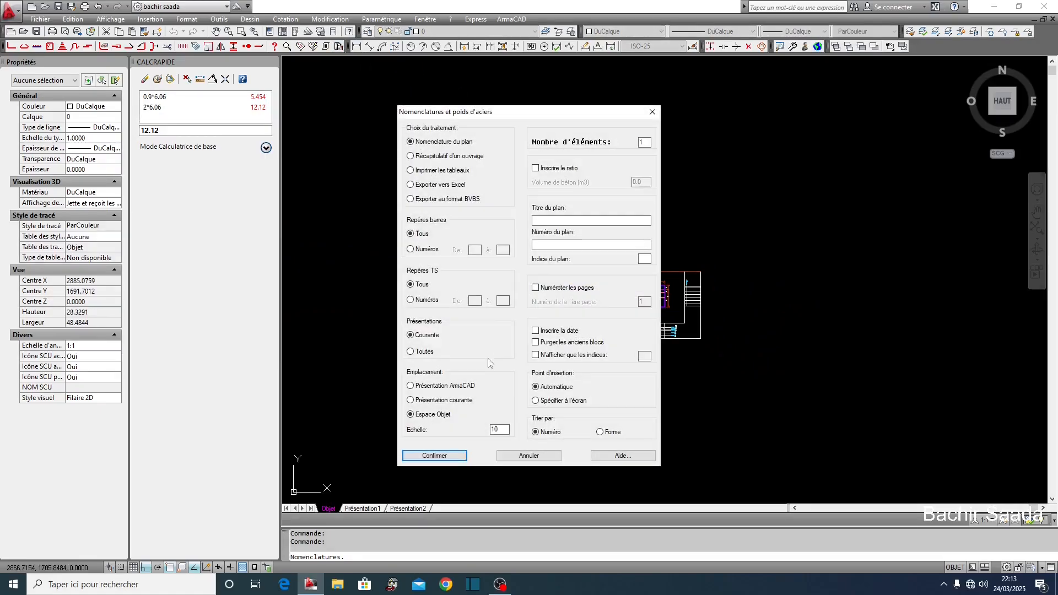
left_click(535, 401)
left_click(434, 456)
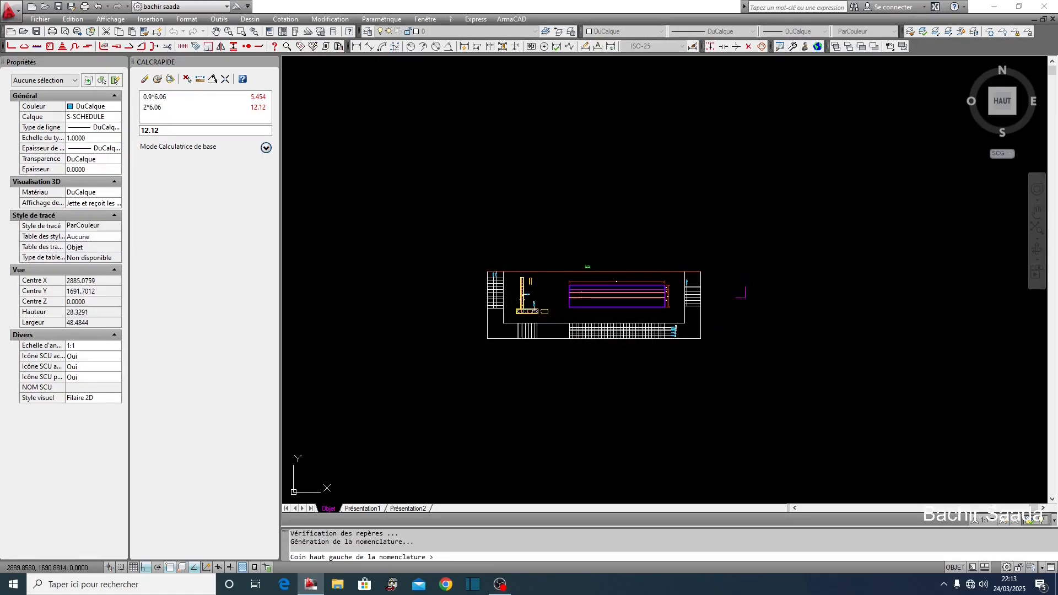
left_click(677, 285)
scroll(756, 292, "up", 8)
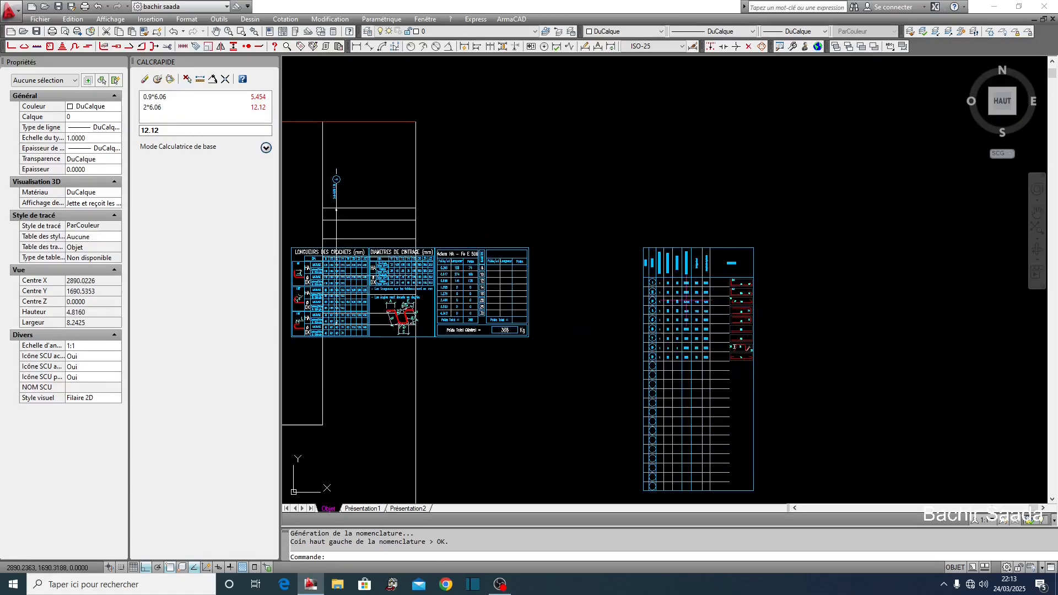
key("Return")
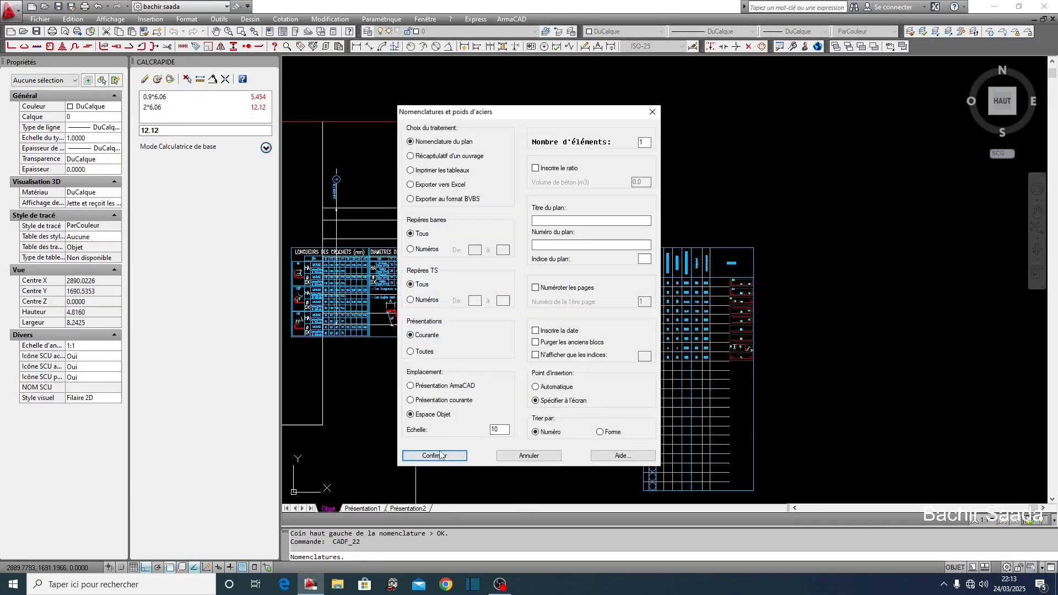
left_click(440, 456)
scroll(421, 372, "down", 4)
left_click(719, 339)
key("Escape")
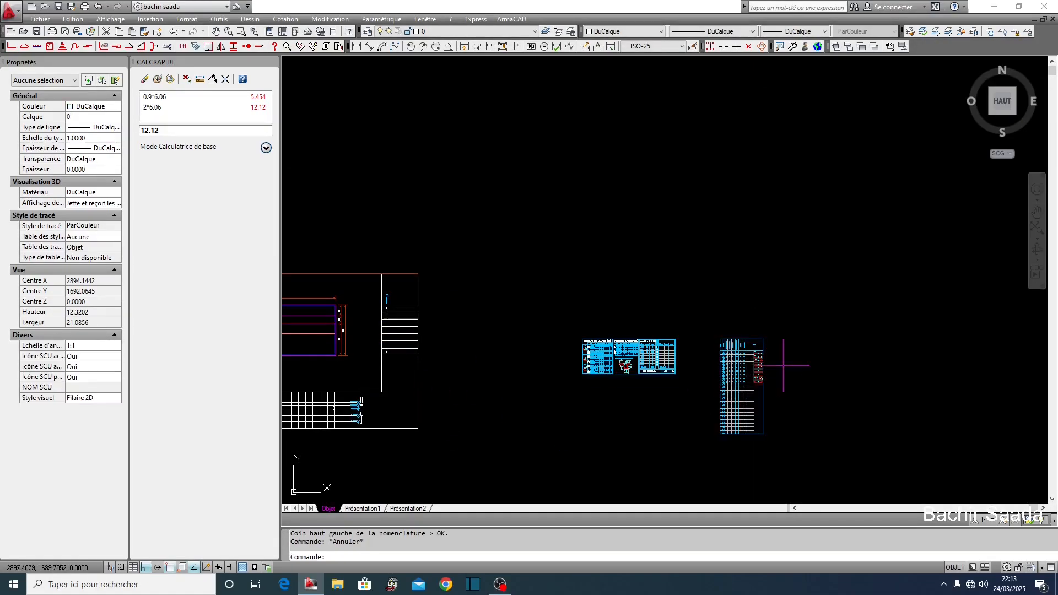
- Move all the schedule tables horizontally back to the wall drawing, in line with the elevation
left_click(827, 279)
left_click(571, 461)
type("d")
key("Return")
left_click(663, 464)
scroll(728, 399, "down", 4)
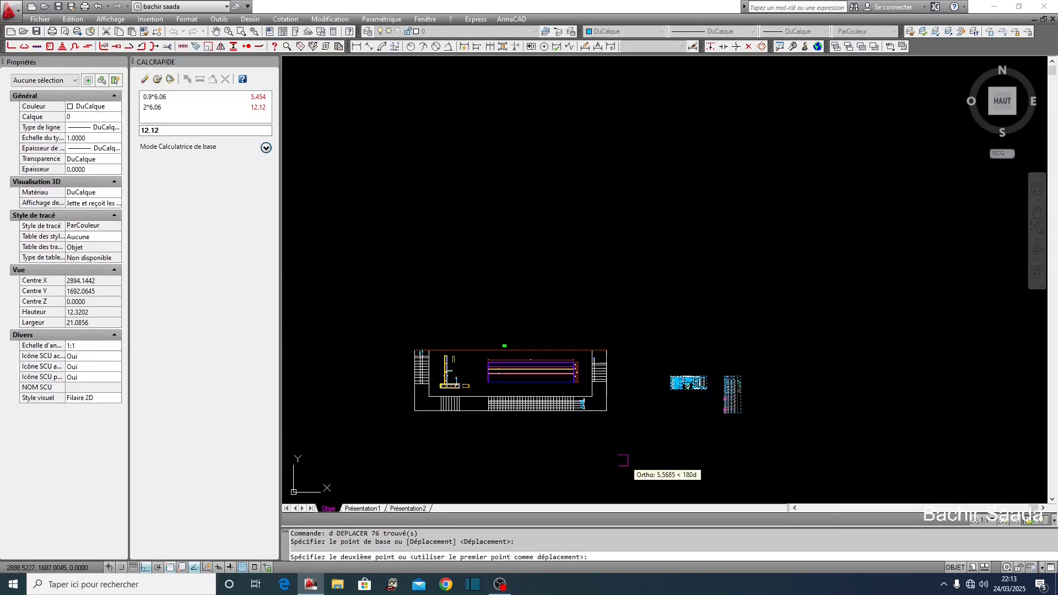
scroll(579, 307, "up", 2)
left_click(567, 296)
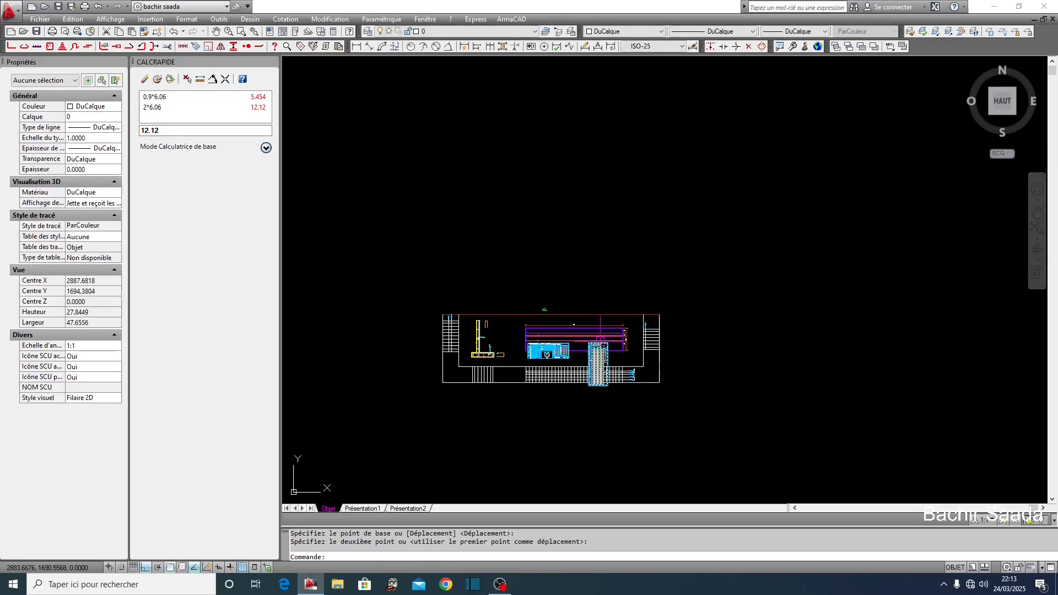
- Move the same schedule tables straight up so they sit above the drawing frame
type("d")
key("Return")
type("p")
key("Return")
key("Return")
left_click(792, 406)
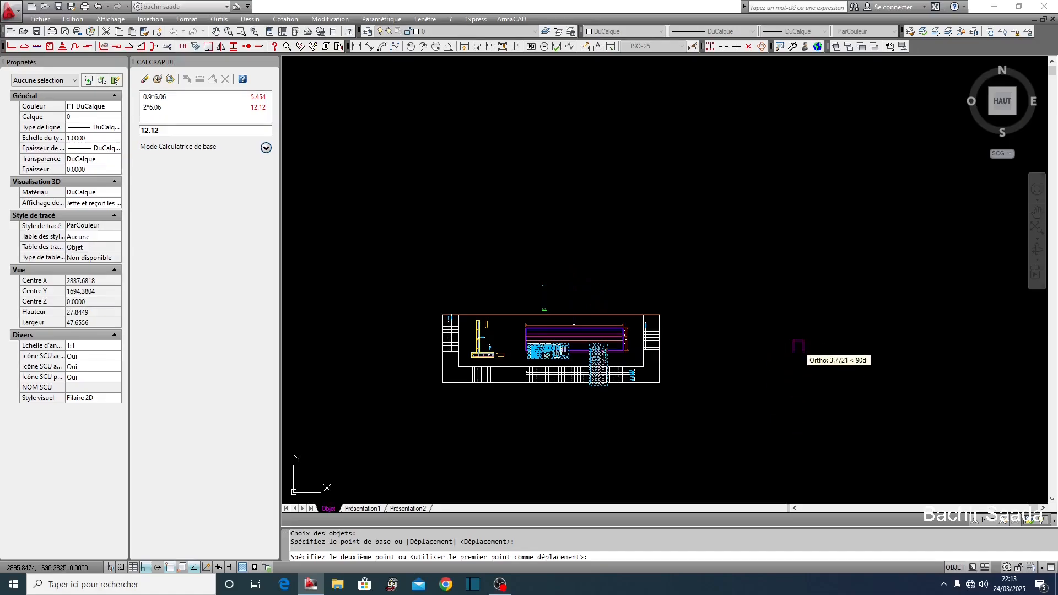
key("Escape")
- Examine the bar schedule's column headings and the rows for marks 1 to 7
scroll(583, 248, "up", 12)
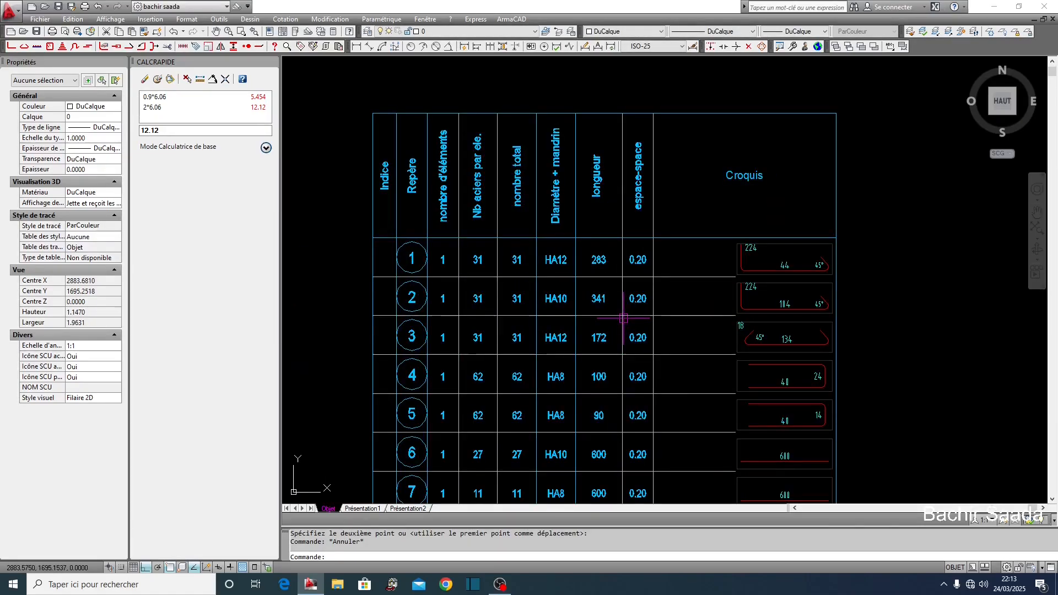
middle_click_drag(623, 318, 638, 249)
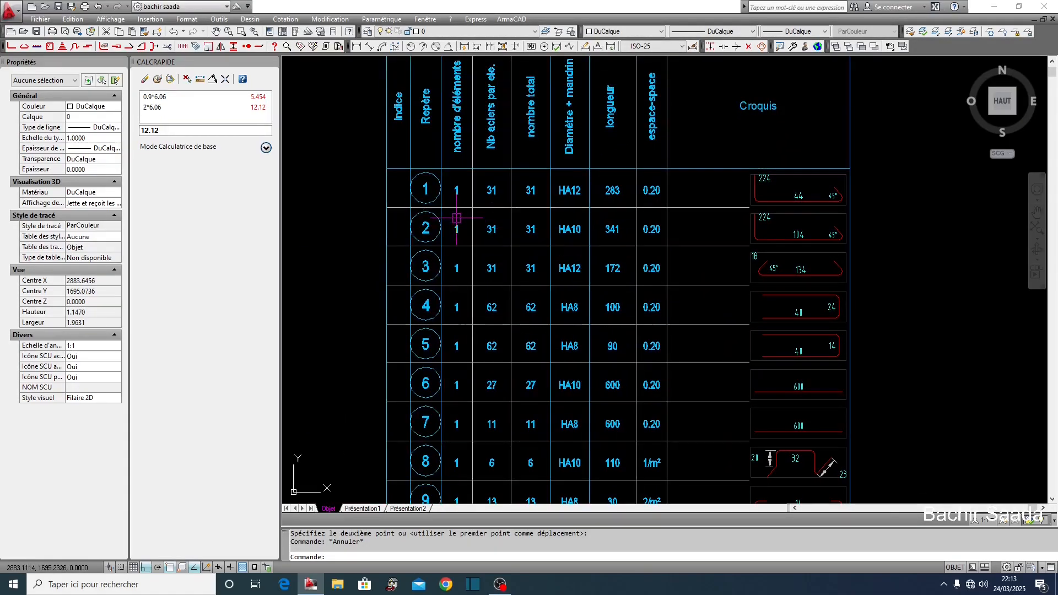
middle_click_drag(456, 218, 503, 172)
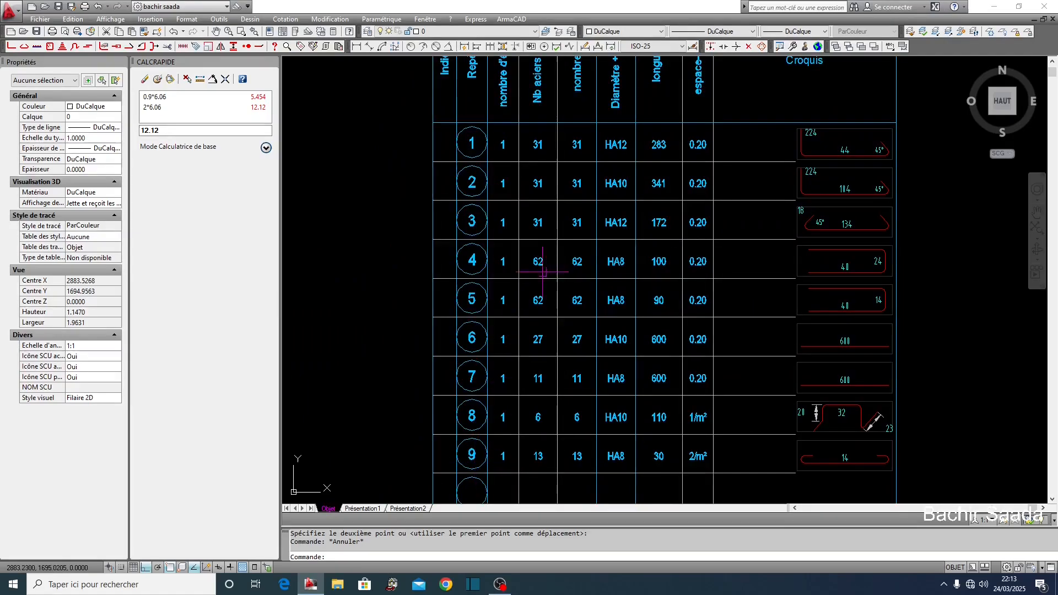
middle_click_drag(543, 272, 529, 435)
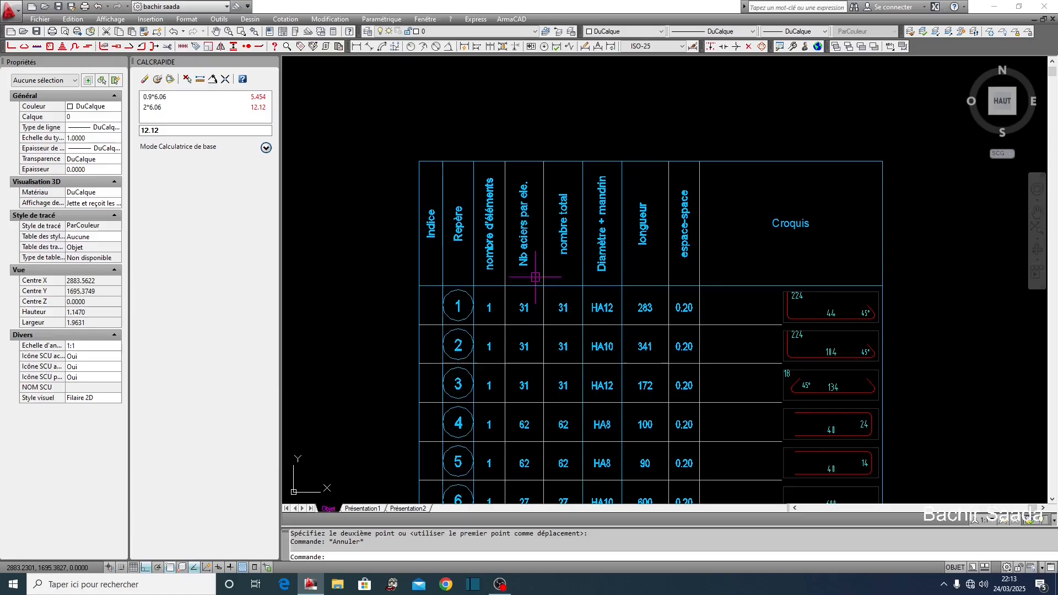
scroll(528, 194, "up", 2)
scroll(527, 159, "down", 2)
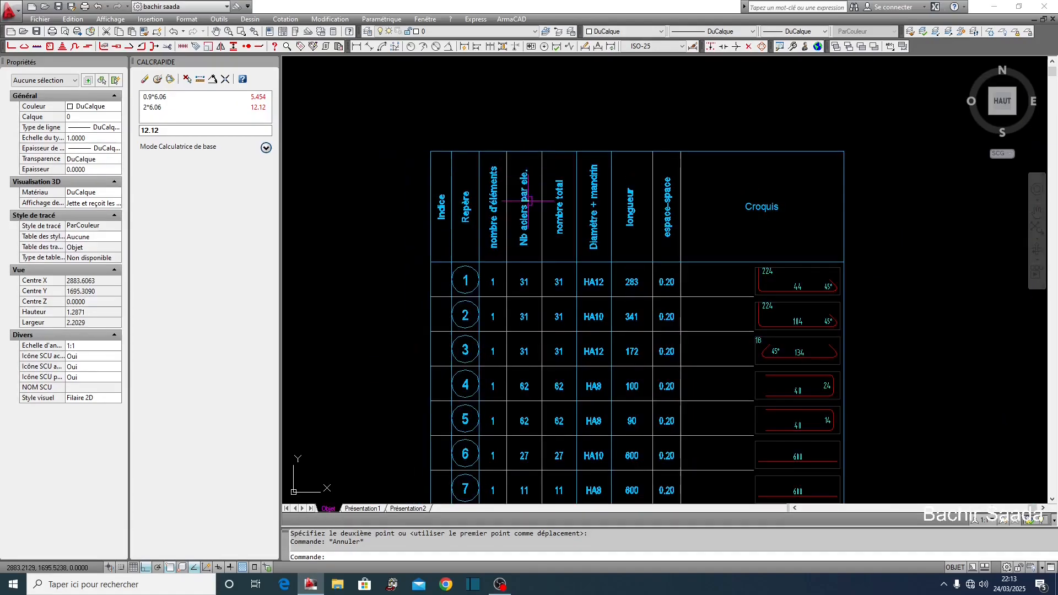
middle_click_drag(565, 380, 539, 356)
scroll(564, 150, "up", 3)
scroll(566, 163, "down", 4)
scroll(561, 134, "up", 2)
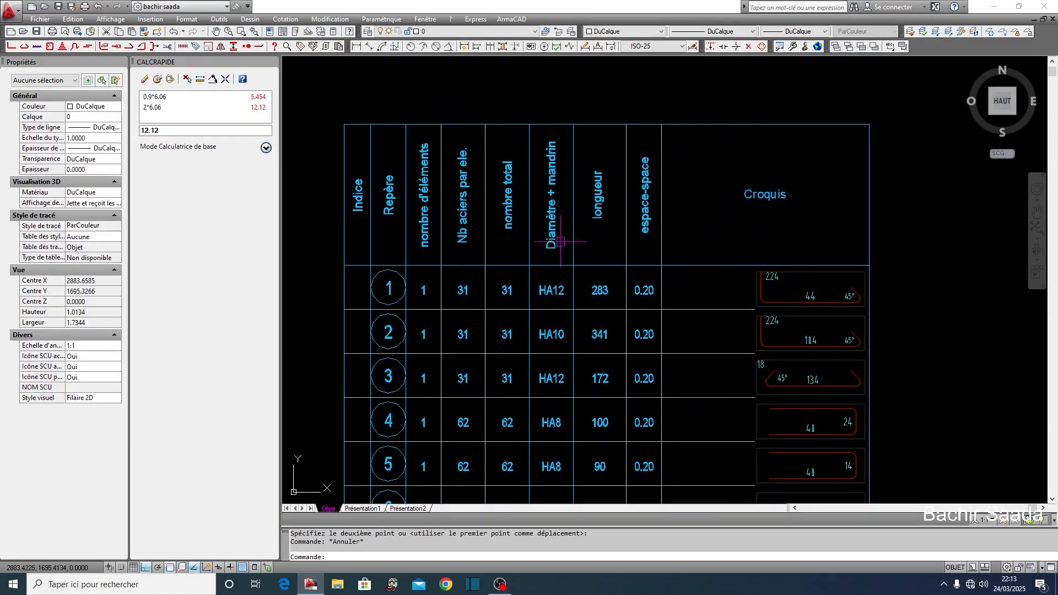
- Check the diameters, lengths, spacings and bending sketches in the schedule rows through mark 9
mouse_move(564, 250)
middle_mouse_down()
mouse_move(571, 223)
mouse_move(528, 161)
middle_mouse_up()
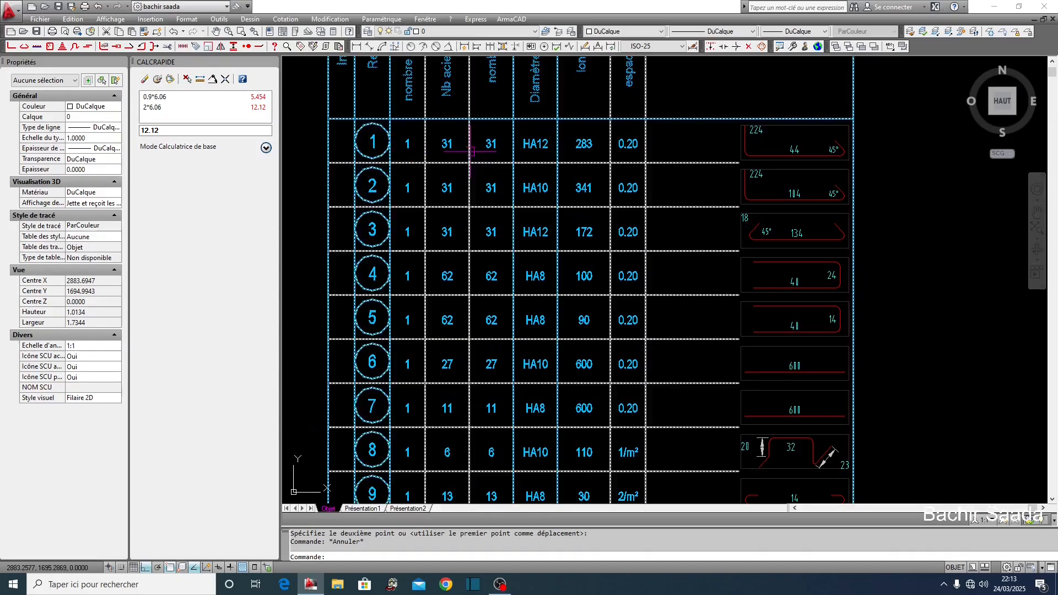
mouse_move(555, 315)
middle_mouse_down()
mouse_move(556, 213)
mouse_move(588, 255)
mouse_move(530, 264)
middle_mouse_up()
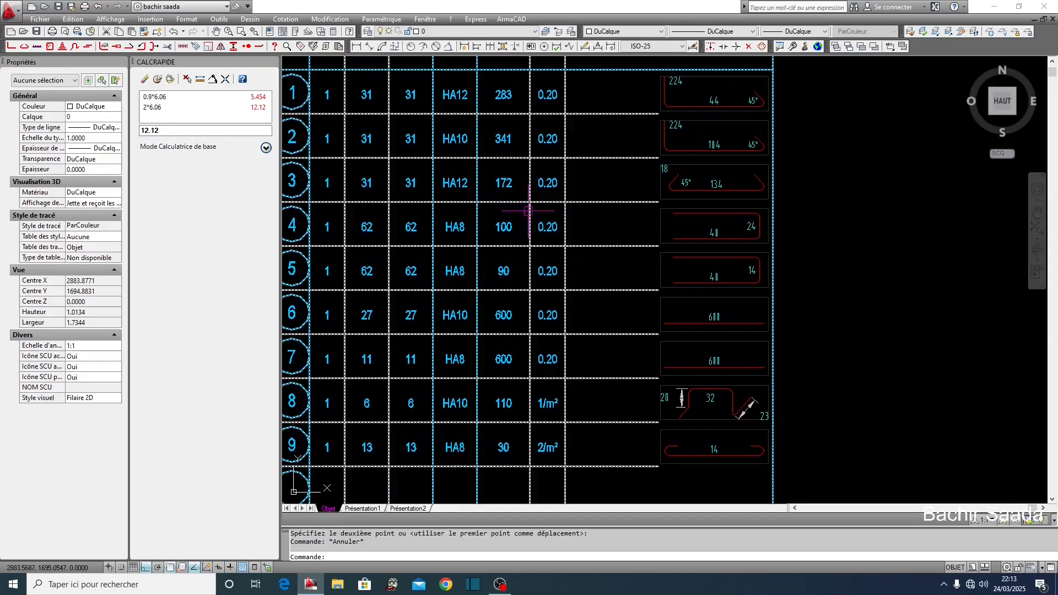
scroll(529, 265, "down", 2)
scroll(530, 236, "up", 4)
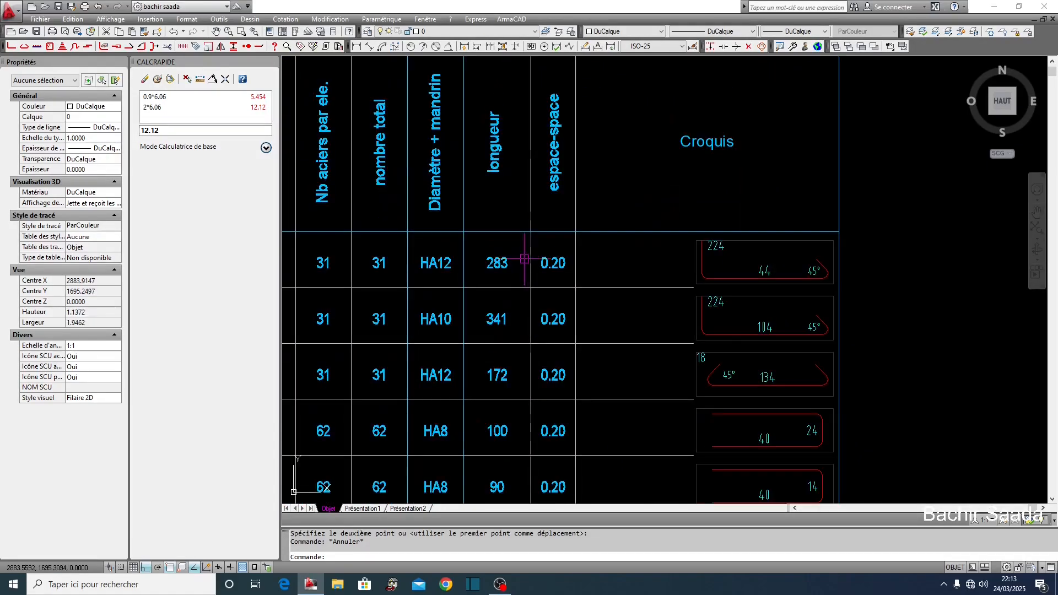
scroll(516, 397, "down", 3)
middle_click_drag(513, 408, 507, 194)
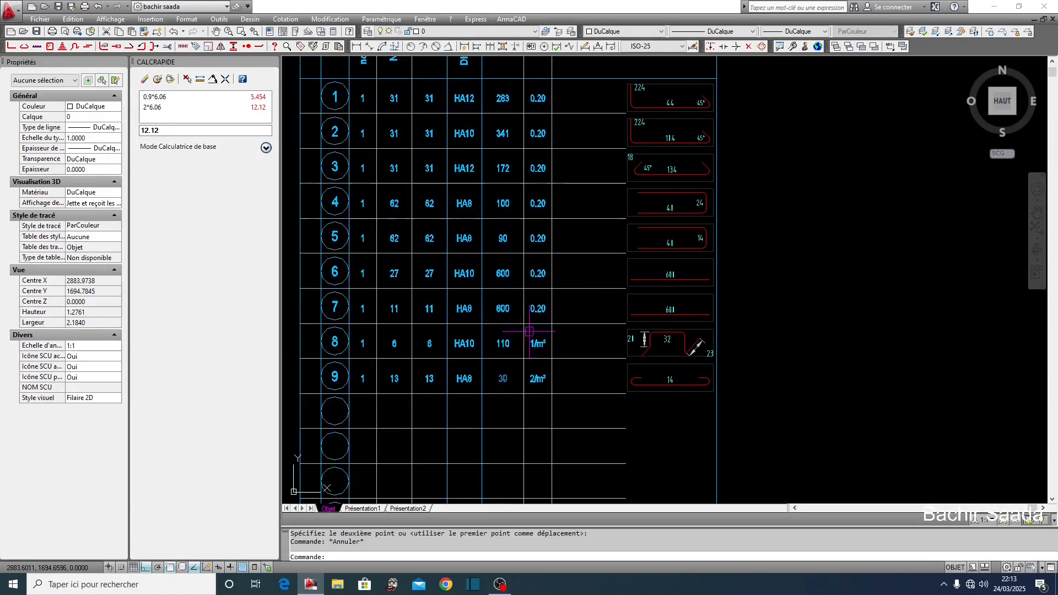
- Copy mark 1's bending sketch from the schedule's Croquis column to beside mark 1's label under the wall elevation, with Ortho off
middle_click_drag(540, 294, 492, 352)
scroll(652, 146, "up", 3)
key("Escape")
left_click(523, 160)
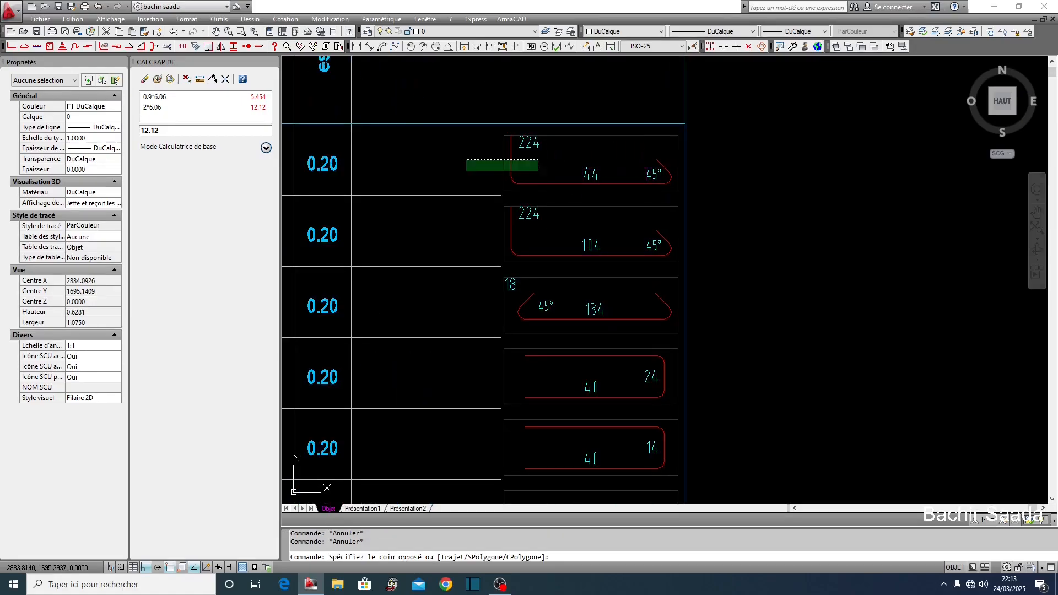
left_click(469, 168)
type("cc")
key("Return")
left_click(671, 182)
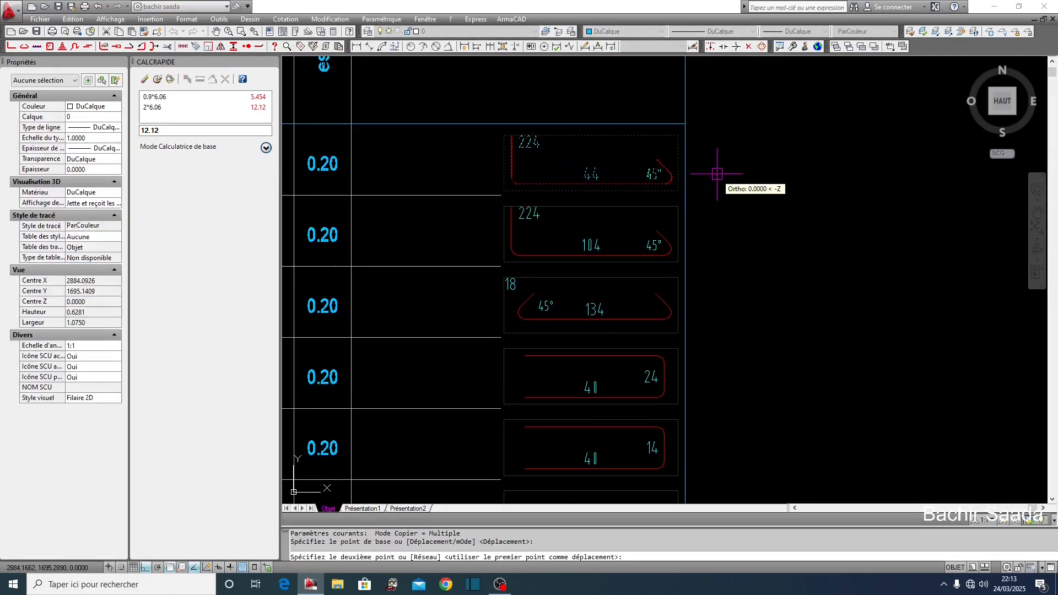
scroll(713, 166, "down", 6)
scroll(584, 314, "up", 4)
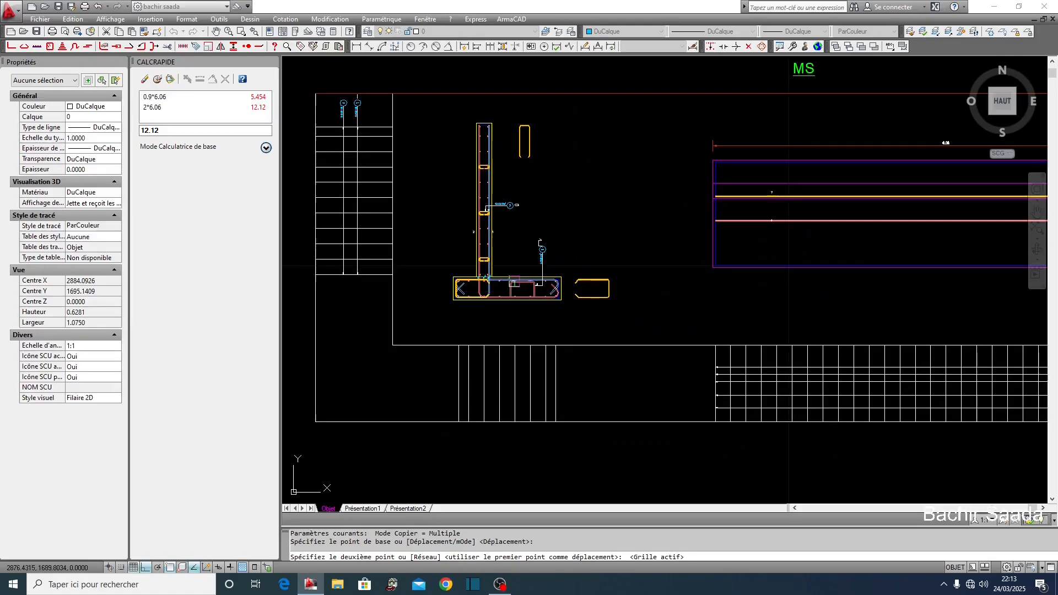
scroll(441, 270, "down", 5)
scroll(714, 315, "up", 5)
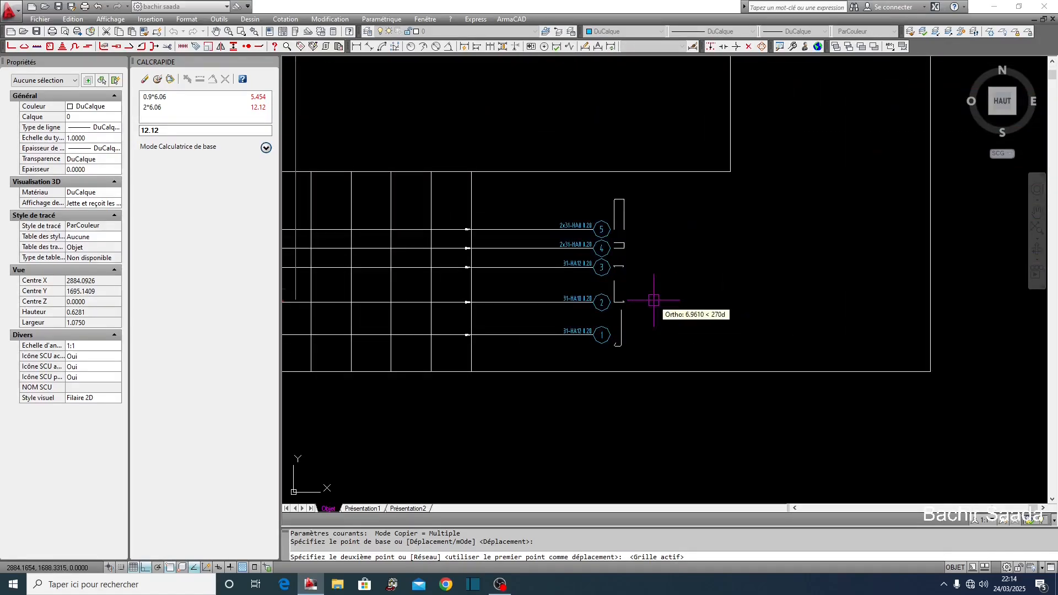
key("F8")
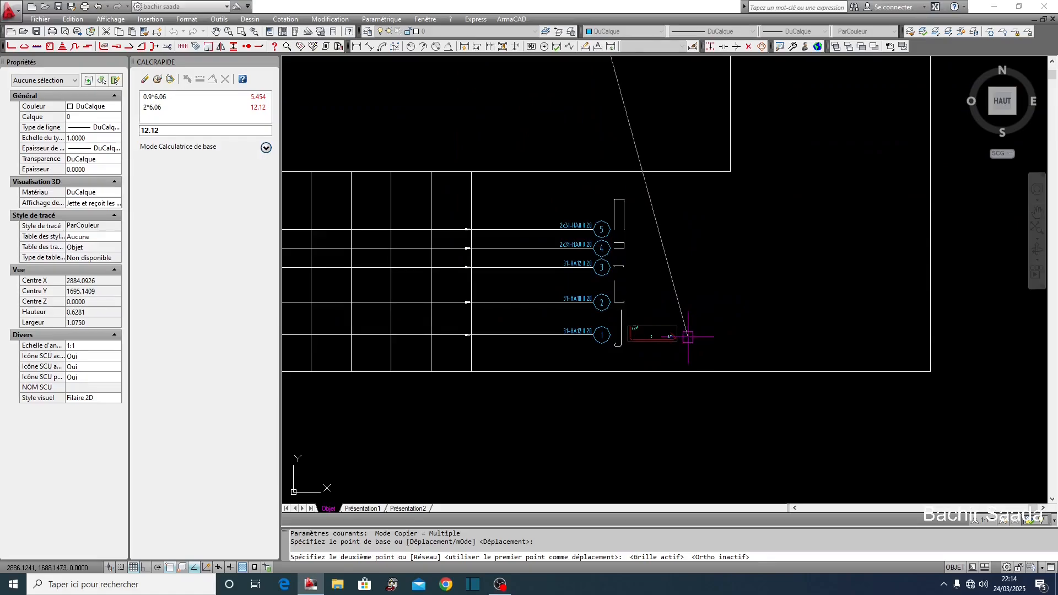
left_click(679, 338)
key("Escape")
scroll(670, 341, "up", 5)
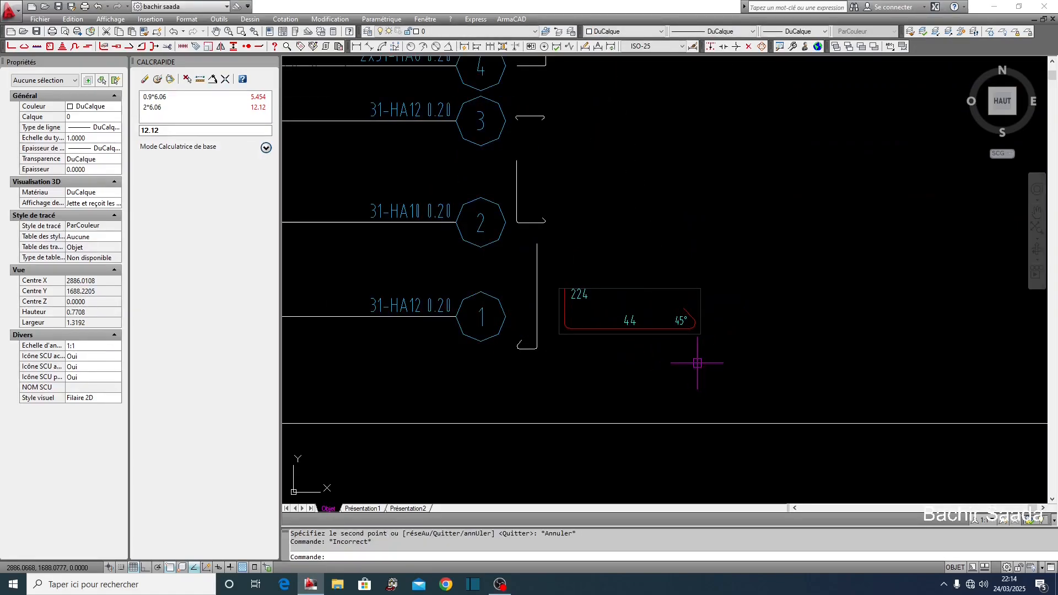
- Examine the steel weight table, including the overall total weight, and compare it with the bar schedule beside it
scroll(697, 363, "down", 12)
key("Escape")
scroll(555, 175, "up", 10)
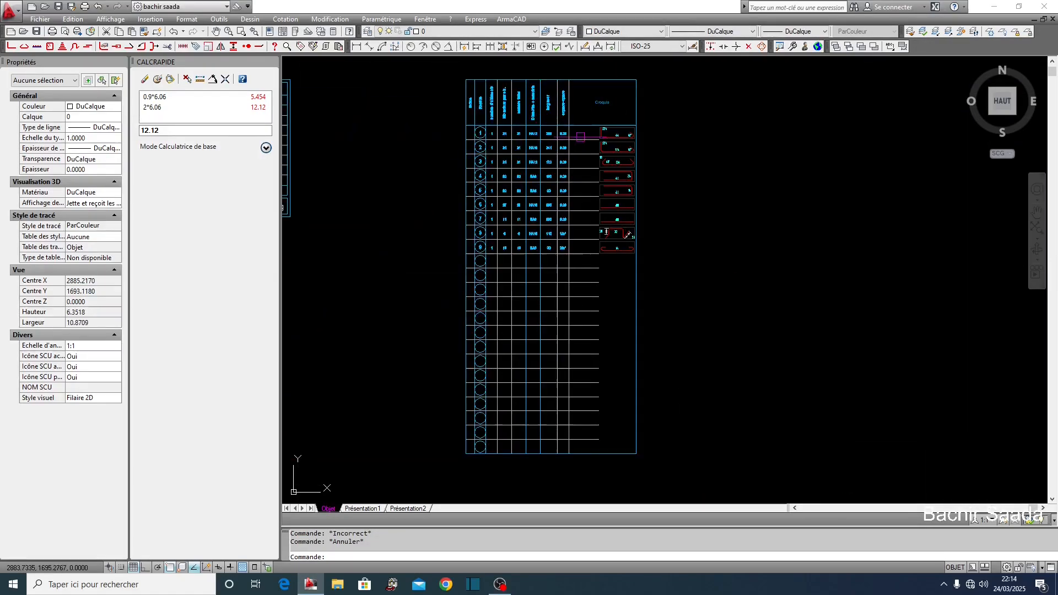
middle_click_drag(709, 409, 715, 323)
scroll(730, 300, "down", 6)
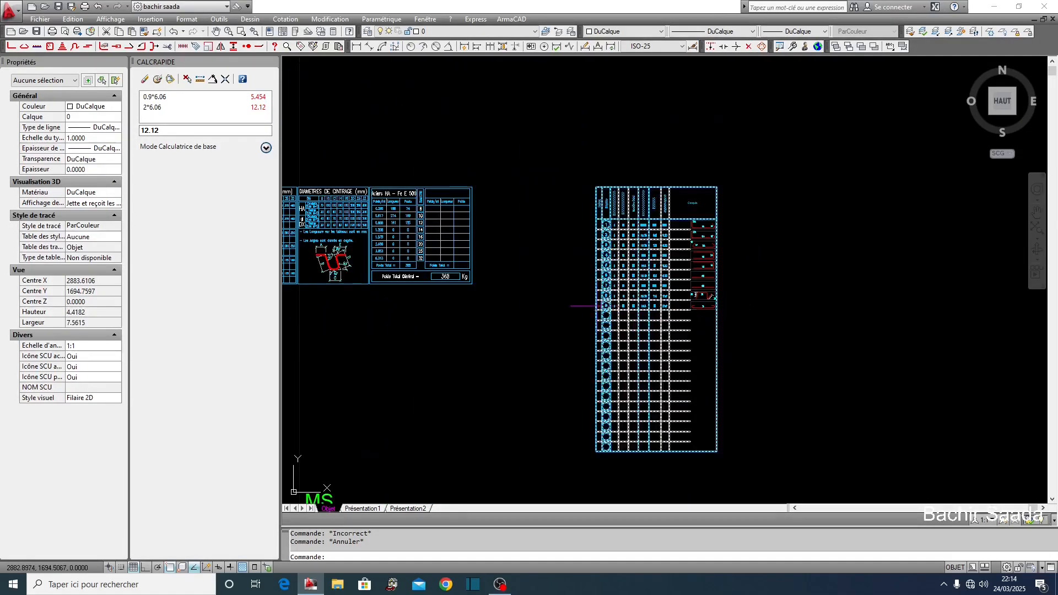
middle_click_drag(440, 287, 633, 294)
scroll(632, 293, "up", 6)
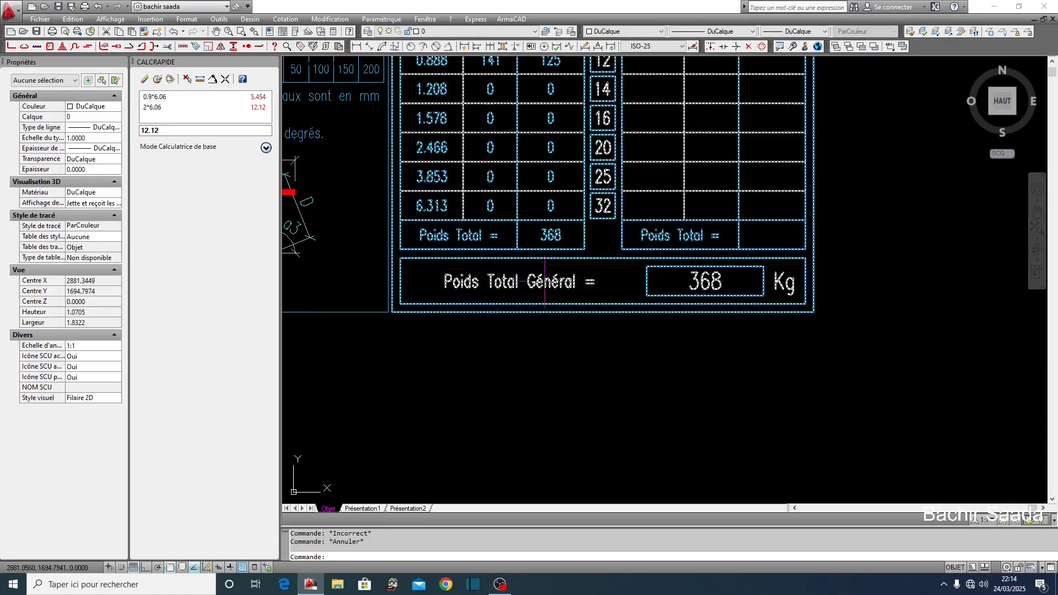
scroll(633, 310, "down", 2)
middle_click_drag(700, 310, 529, 306)
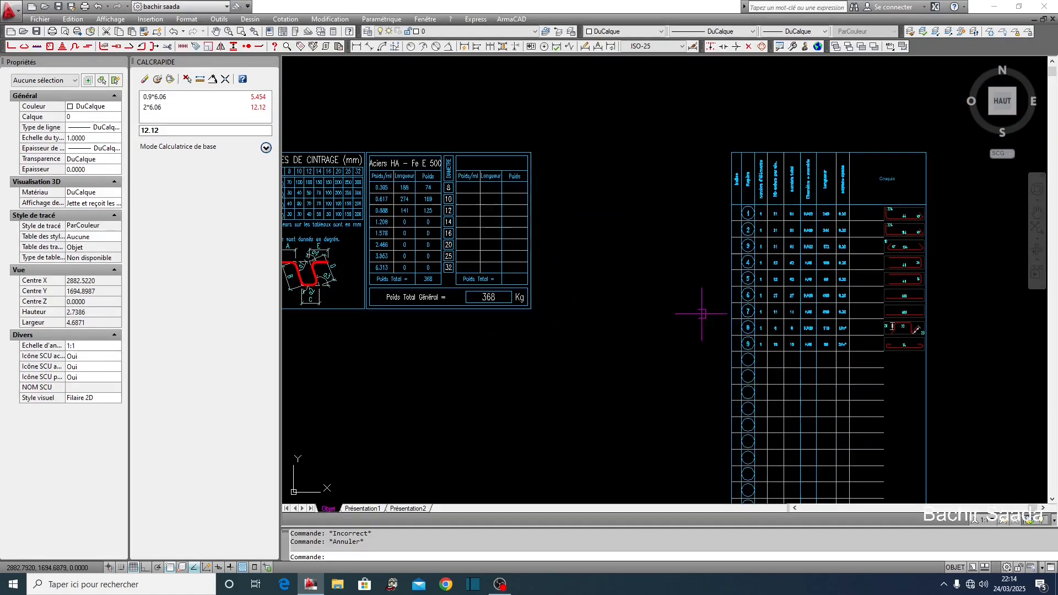
scroll(478, 303, "up", 2)
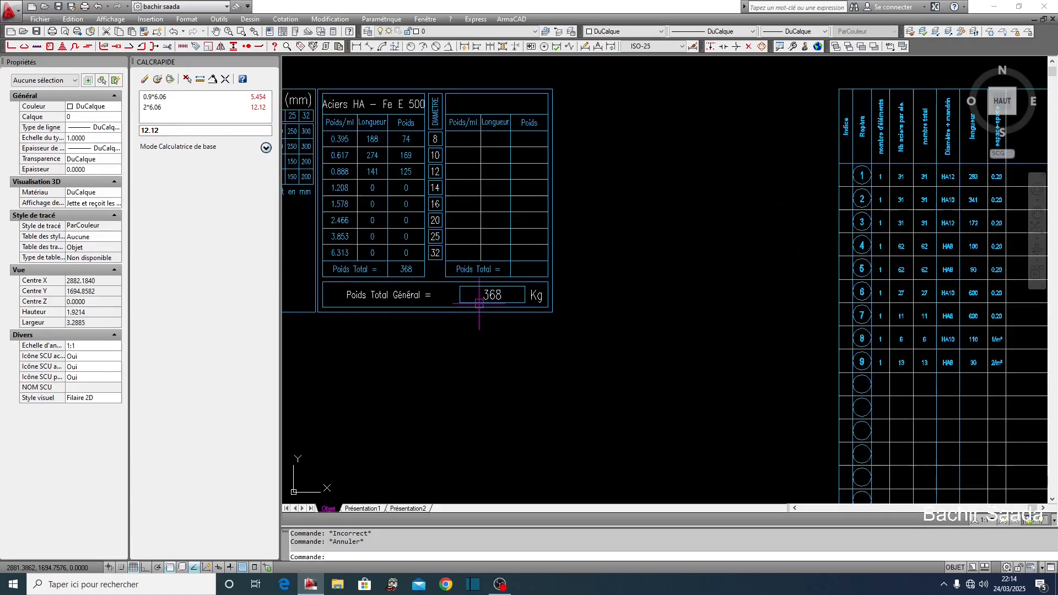
scroll(596, 300, "down", 5)
scroll(713, 275, "up", 6)
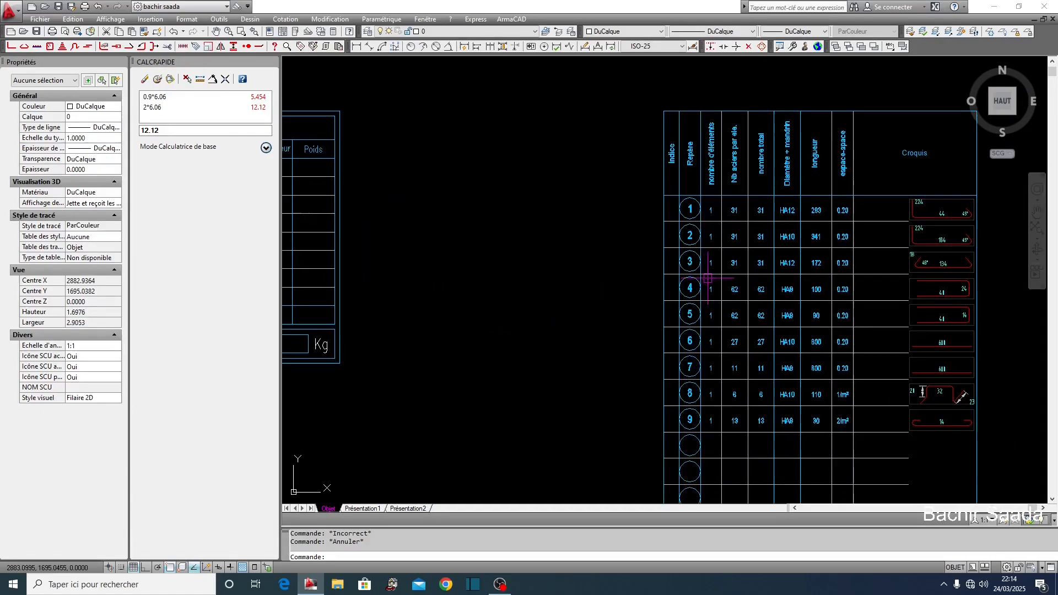
scroll(713, 262, "down", 3)
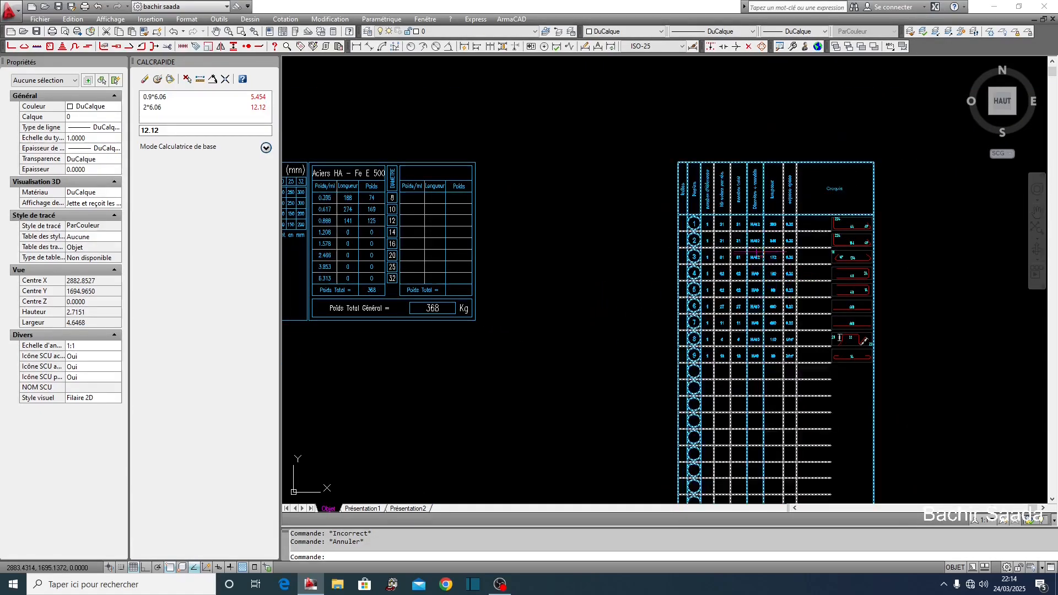
key("Escape")
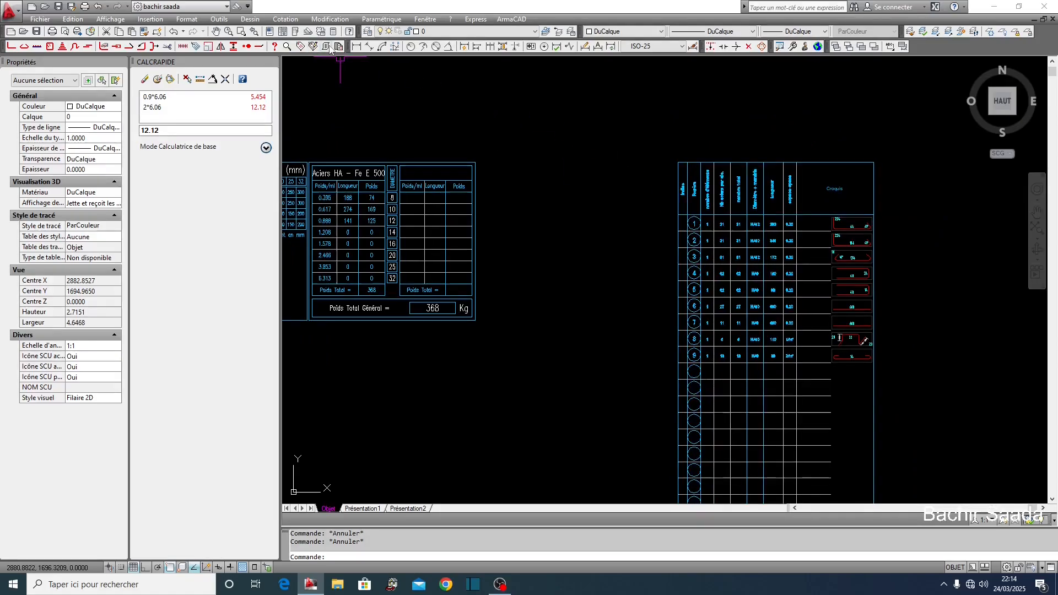
- Set the number of elements to 15 for all ten entries, marks 1 to 9, in the schedule mark manager
left_click(329, 48)
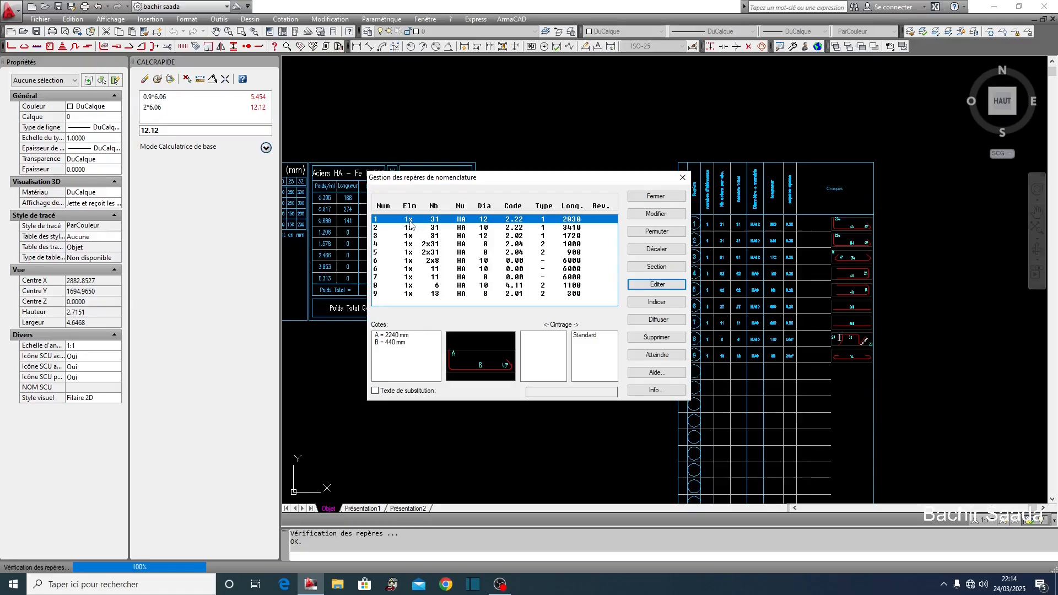
left_click(410, 235)
left_click(410, 252)
left_click(410, 261)
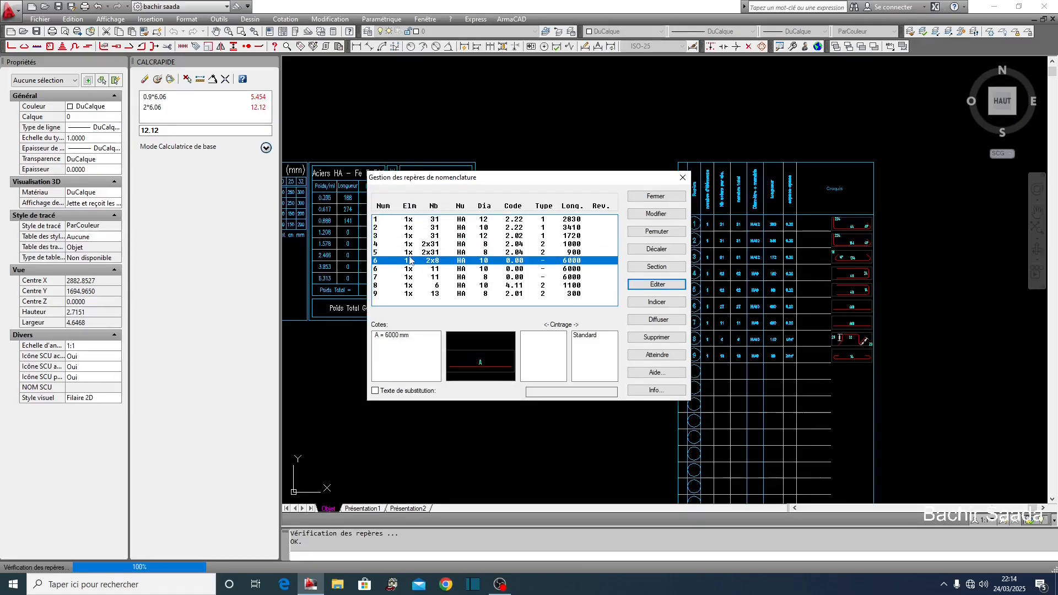
left_click(410, 252)
left_click(411, 243)
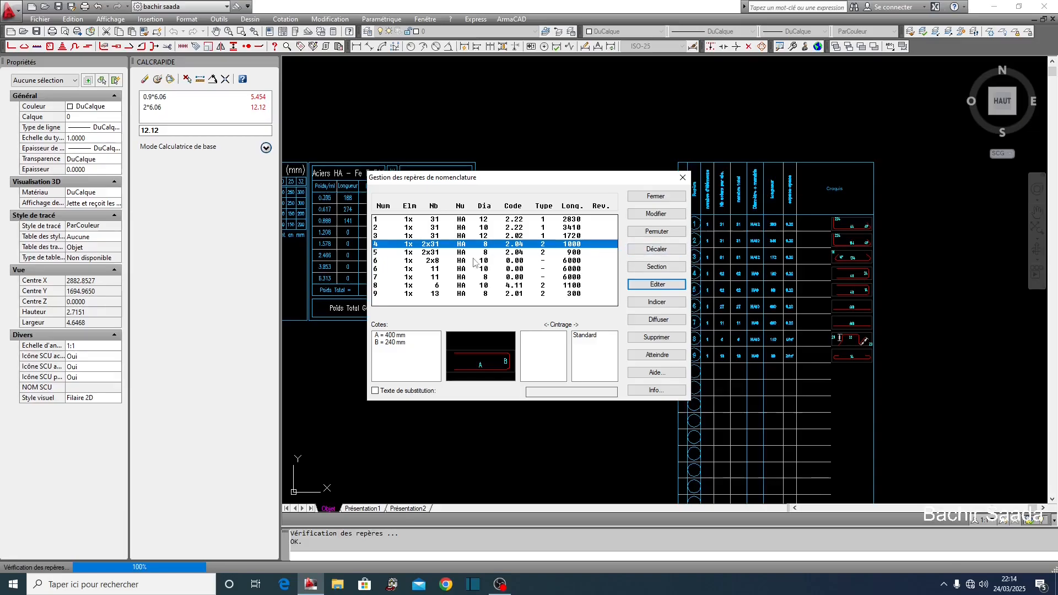
left_click(415, 219)
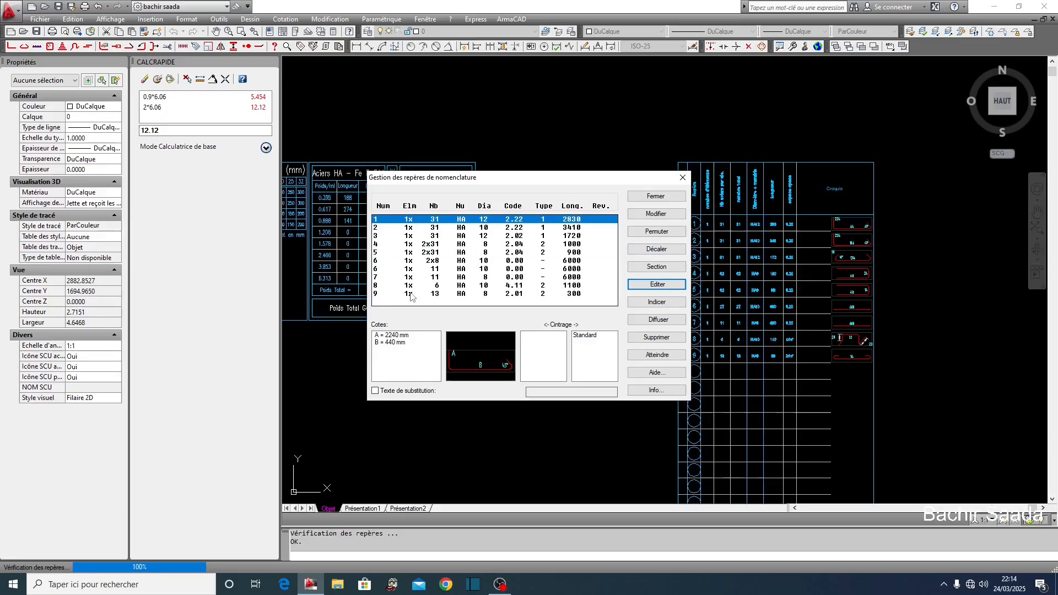
left_click(416, 227)
left_click(414, 219)
left_click(409, 294, "shift")
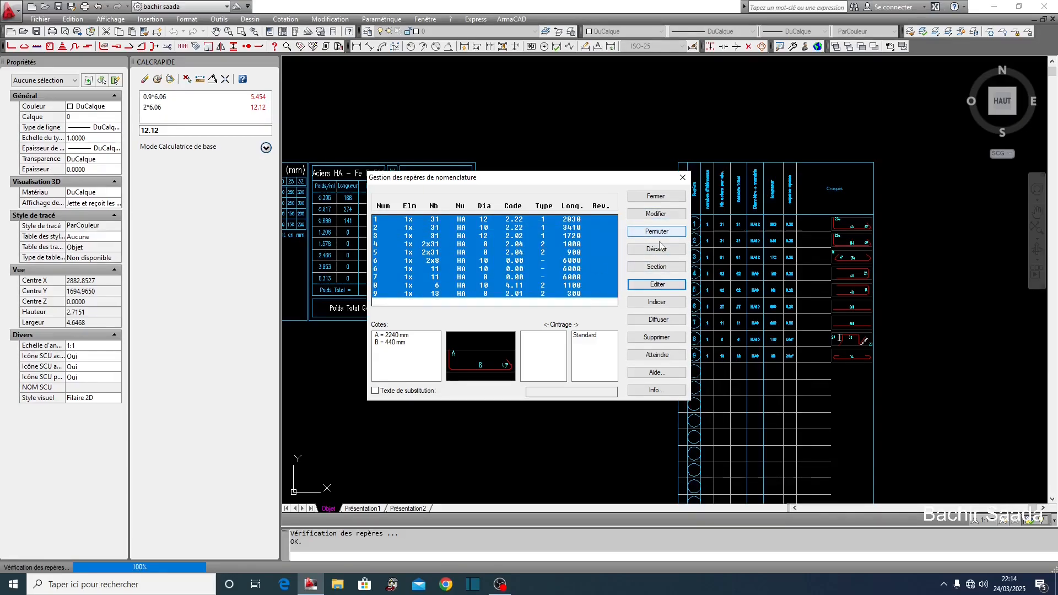
left_click(661, 288)
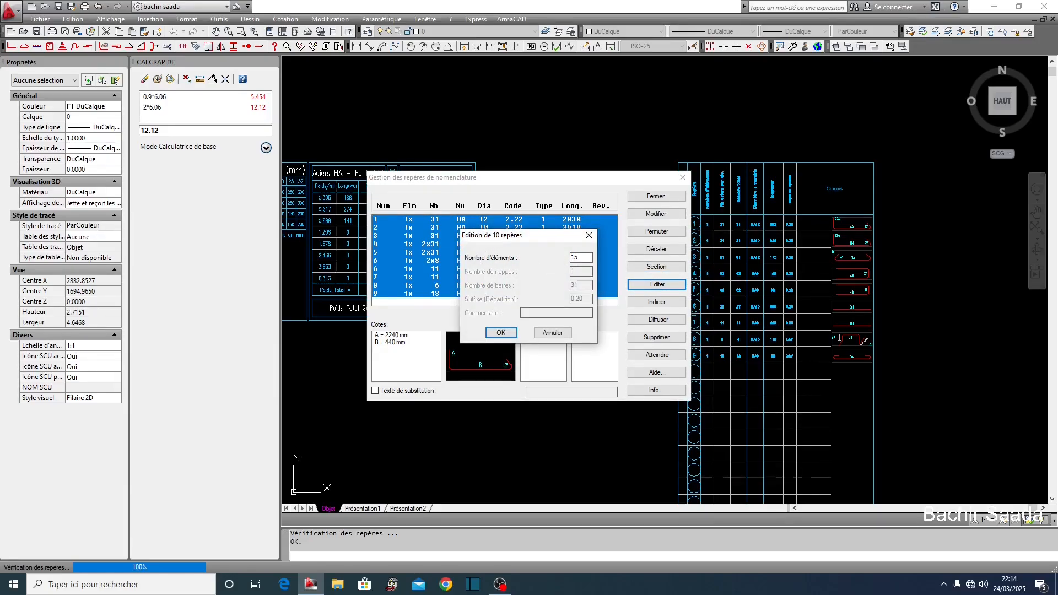
left_click(500, 333)
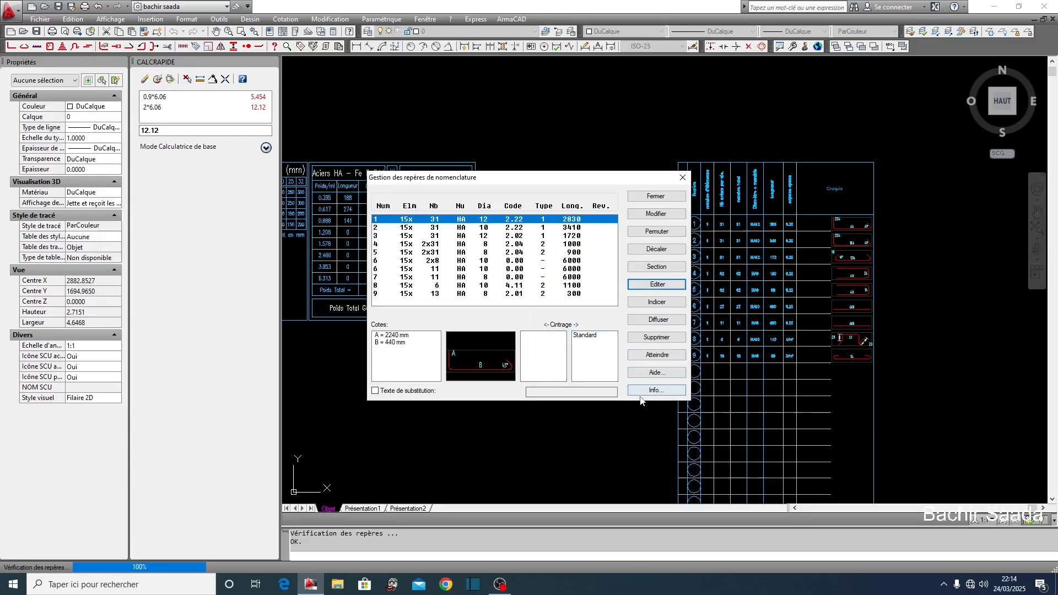
left_click(682, 178)
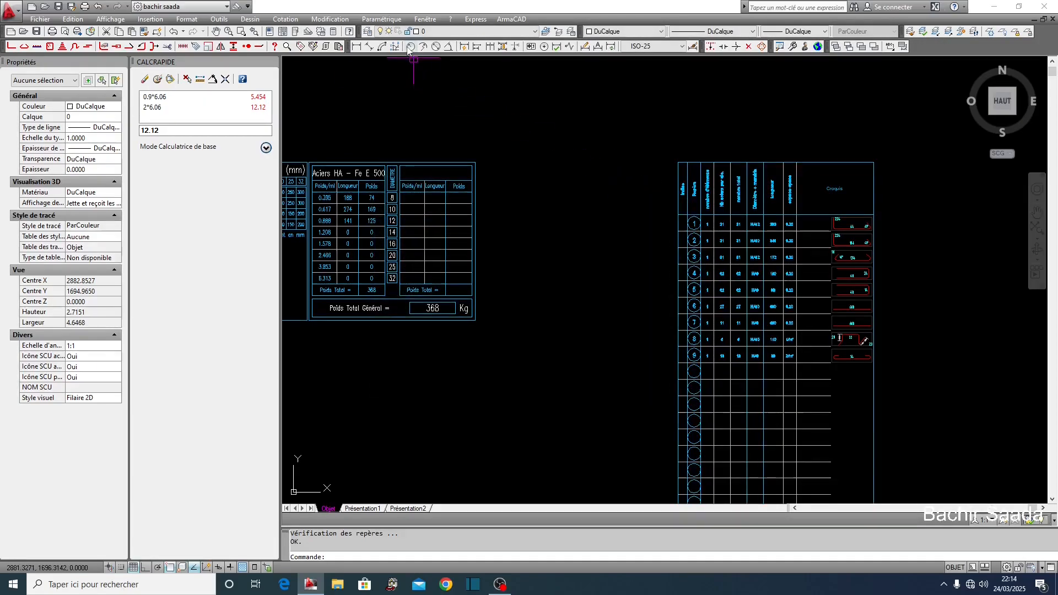
- Regenerate the plan's bar schedule in model space at scale 10 for all marks, and check the updated quantities
left_click(338, 47)
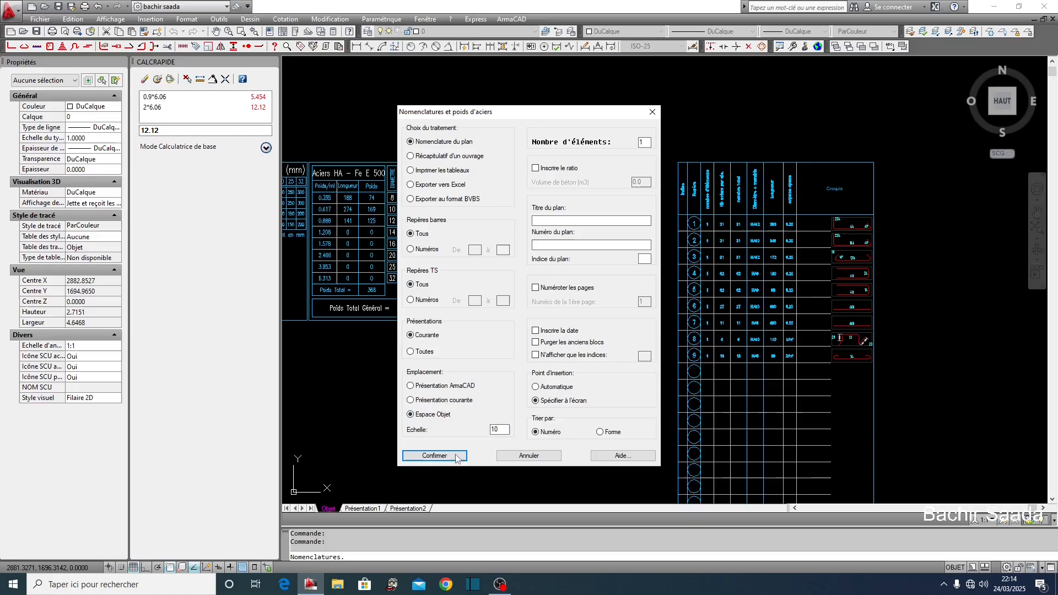
left_click(434, 456)
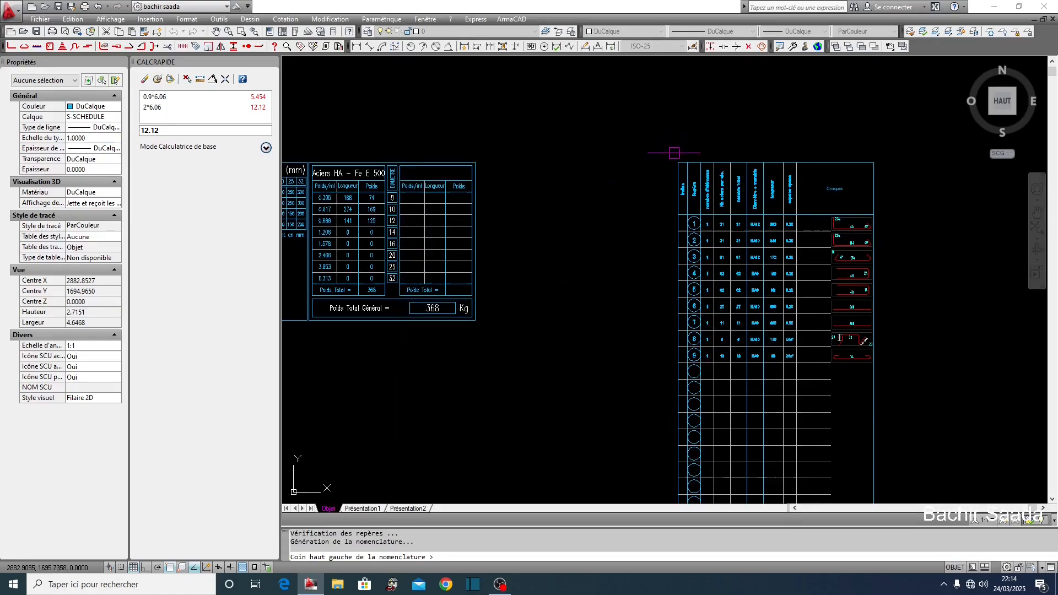
scroll(728, 231, "up", 6)
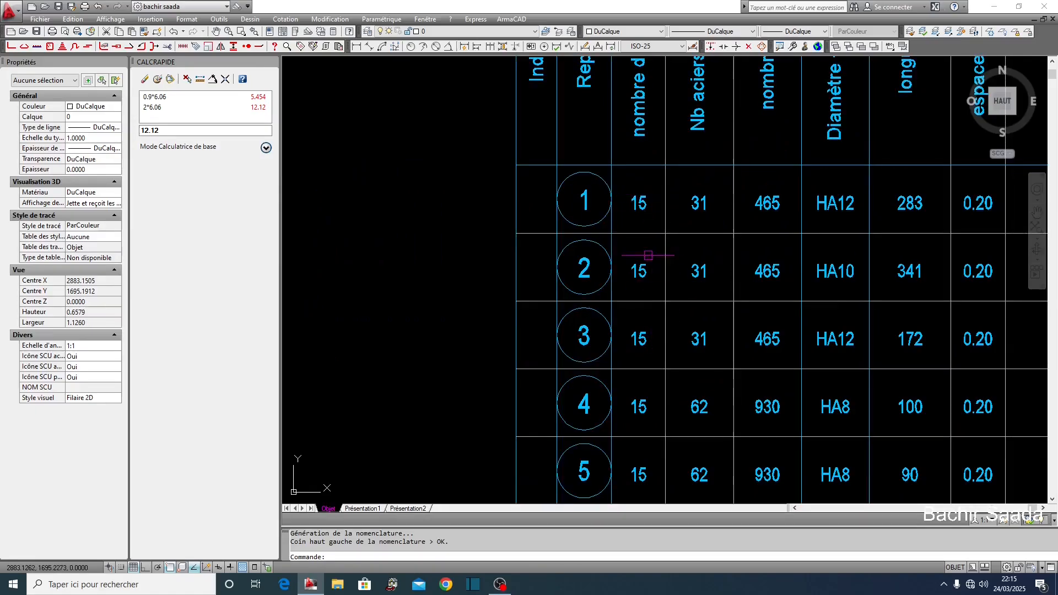
- Examine the element counts and bar totals in the bar schedule, and the overall total in the steel weight table
scroll(692, 232, "down", 4)
scroll(733, 233, "up", 3)
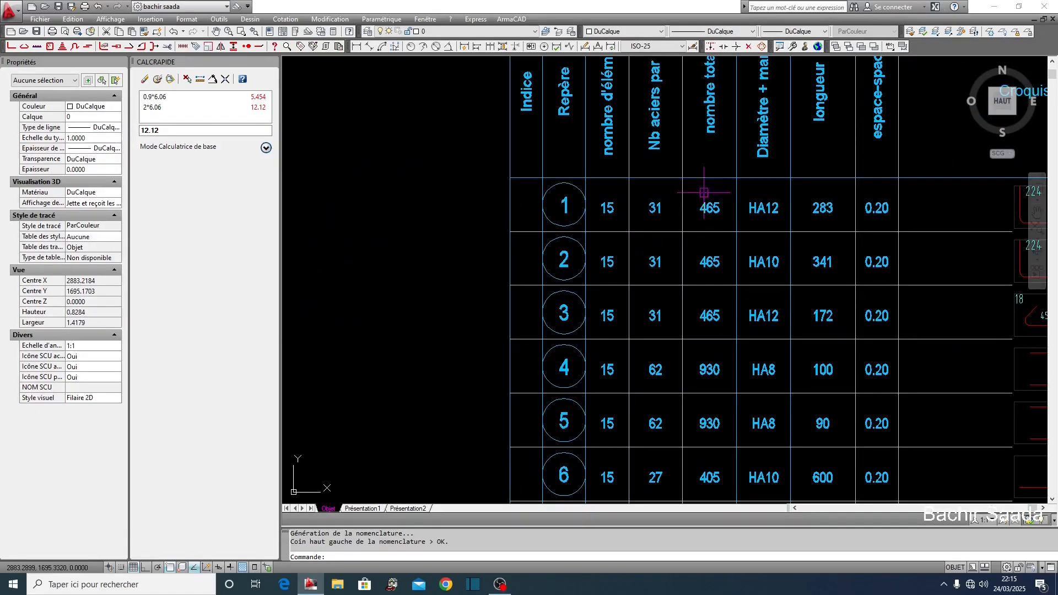
scroll(835, 234, "down", 4)
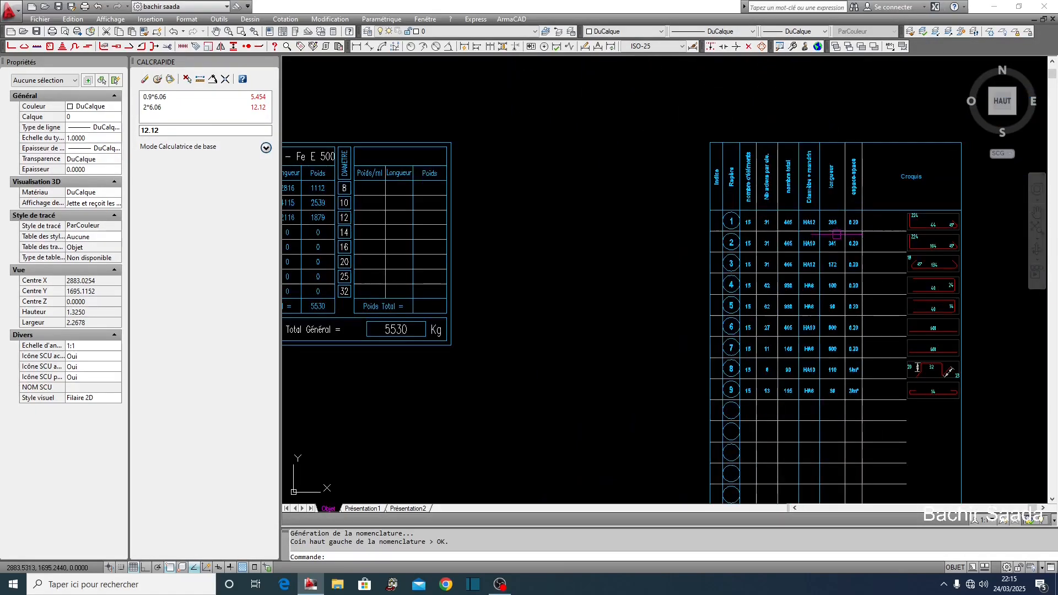
scroll(684, 249, "down", 2)
scroll(516, 288, "up", 6)
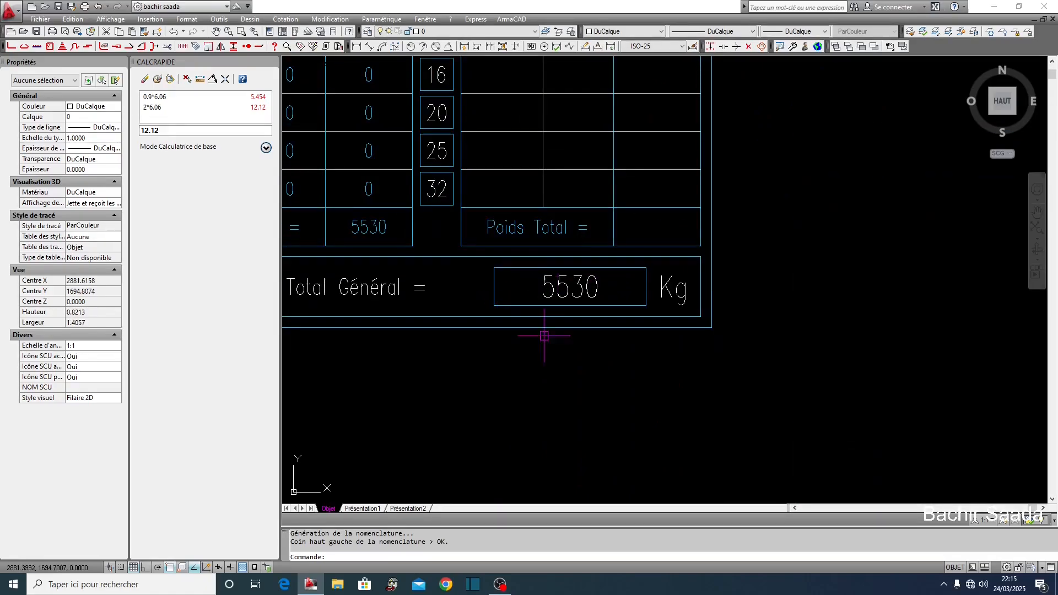
scroll(585, 259, "down", 6)
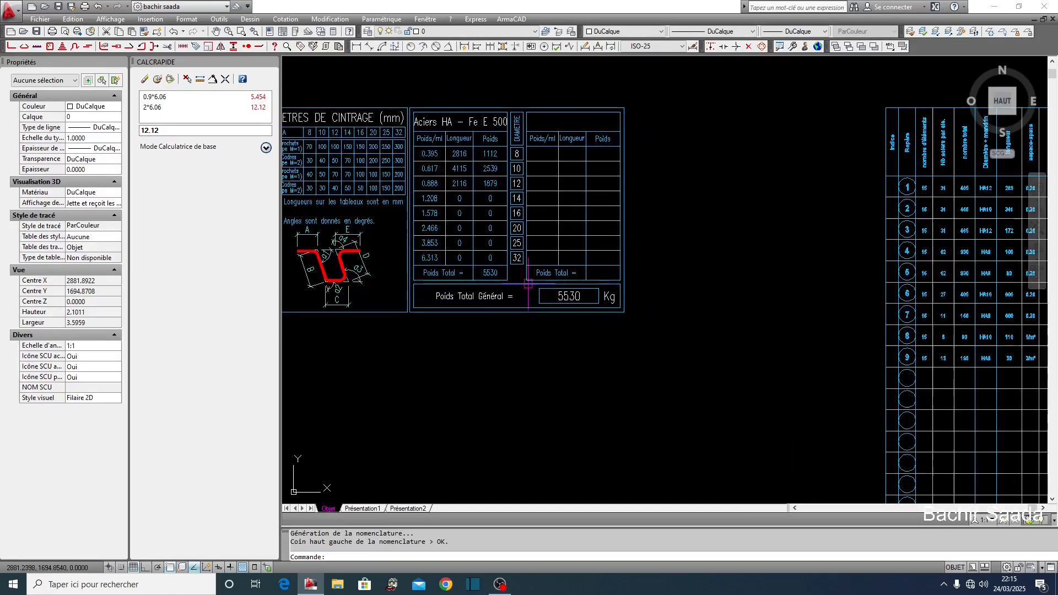
- Undo the schedule regeneration for 15 elements, restoring the previous bar schedule and weight table
key("ctrl+z")
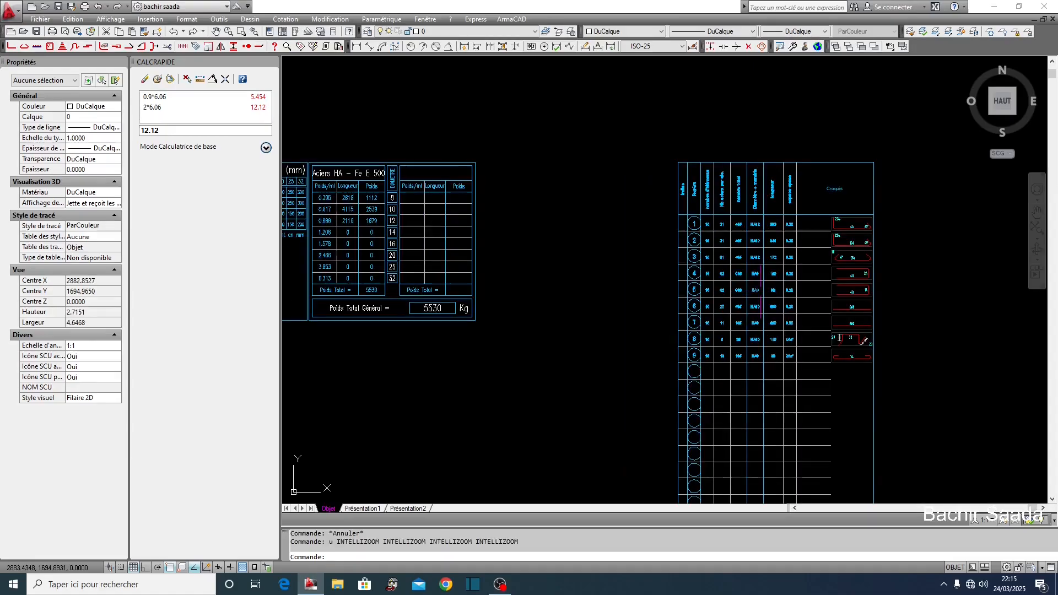
key("ctrl+z")
key("ctrl+z")
key("ctrl+z")
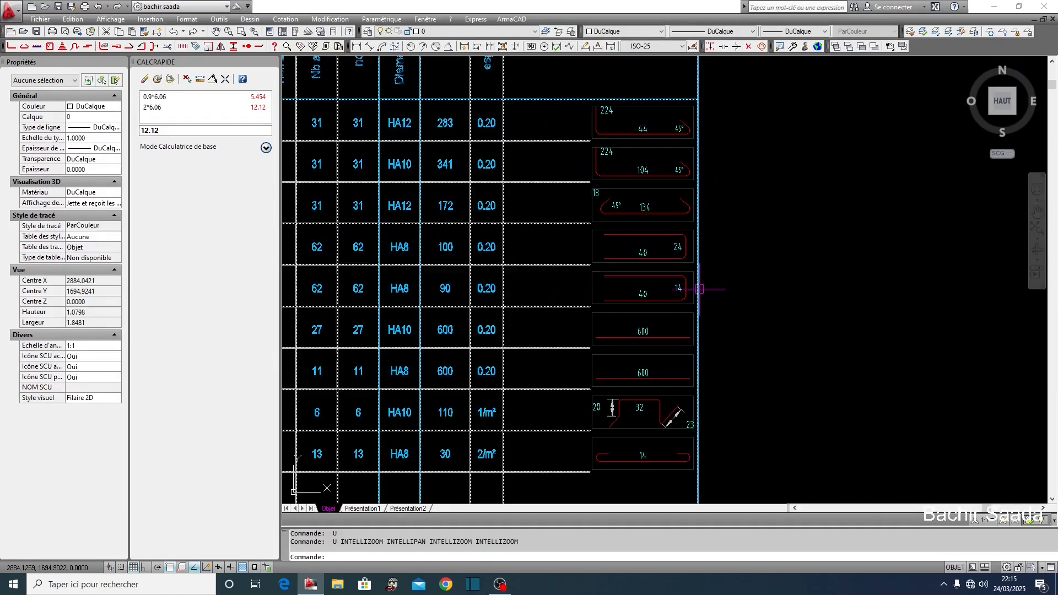
scroll(737, 276, "down", 4)
key("ctrl+z")
key("ctrl+z")
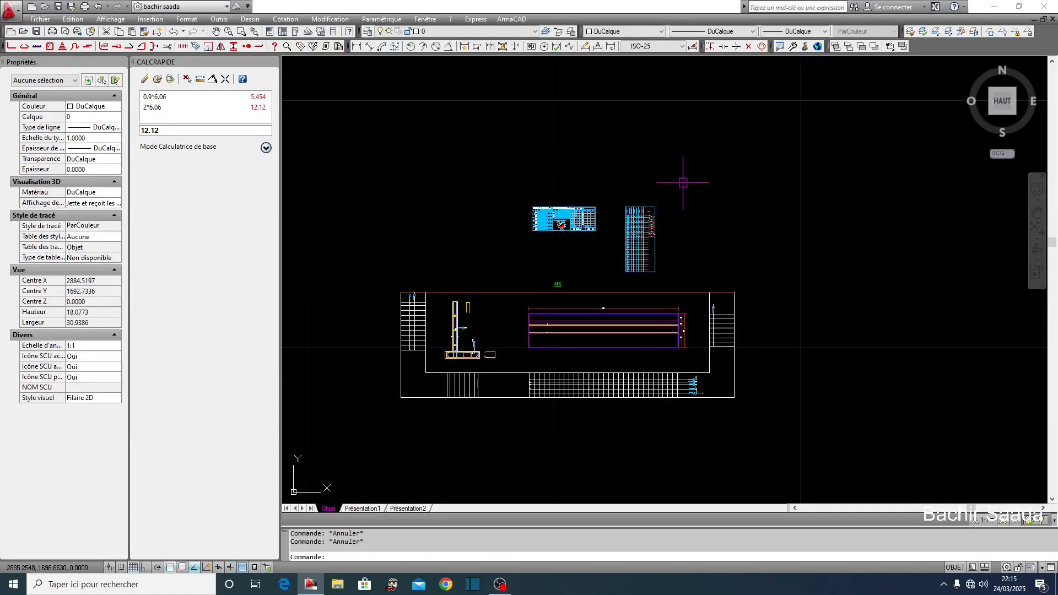
- Stretch the MS wall elevation and the bar distribution lines below it horizontally with Ortho on, to an overall wall length of about 7.09 m
scroll(541, 349, "up", 5)
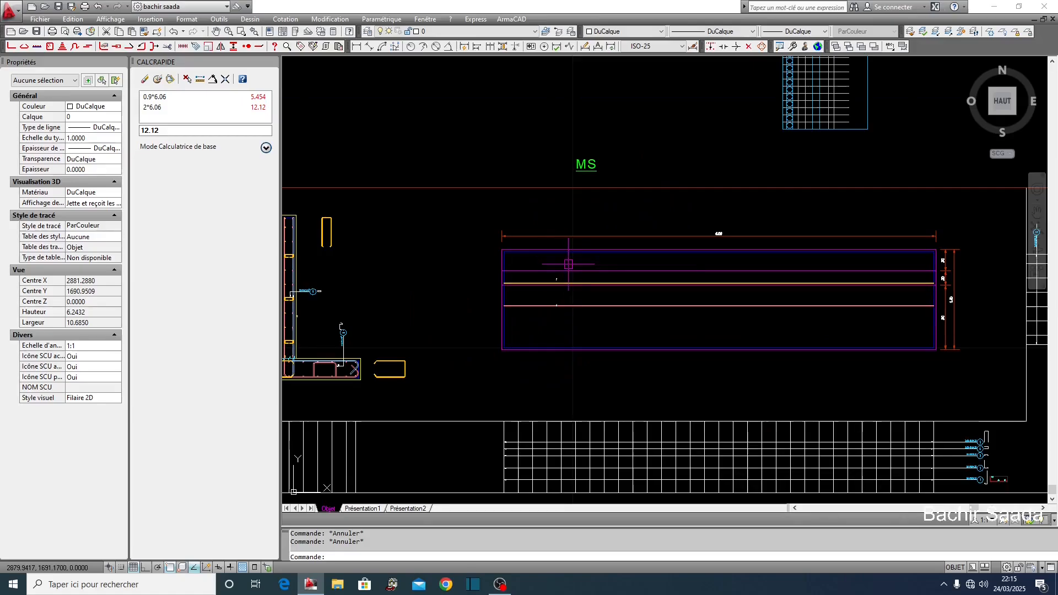
type("e")
key("Return")
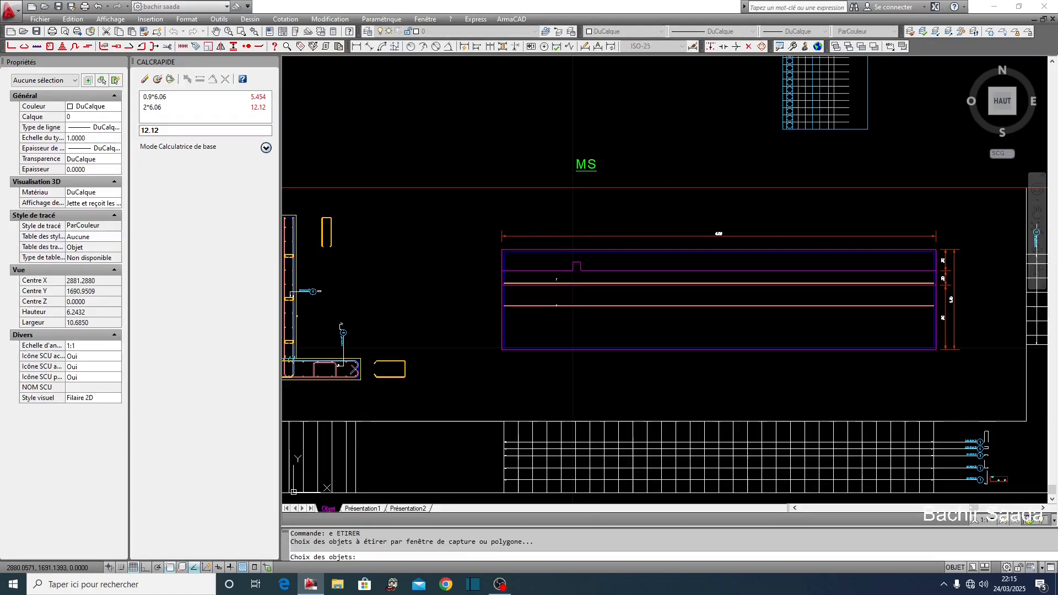
scroll(704, 241, "up", 5)
scroll(754, 230, "down", 4)
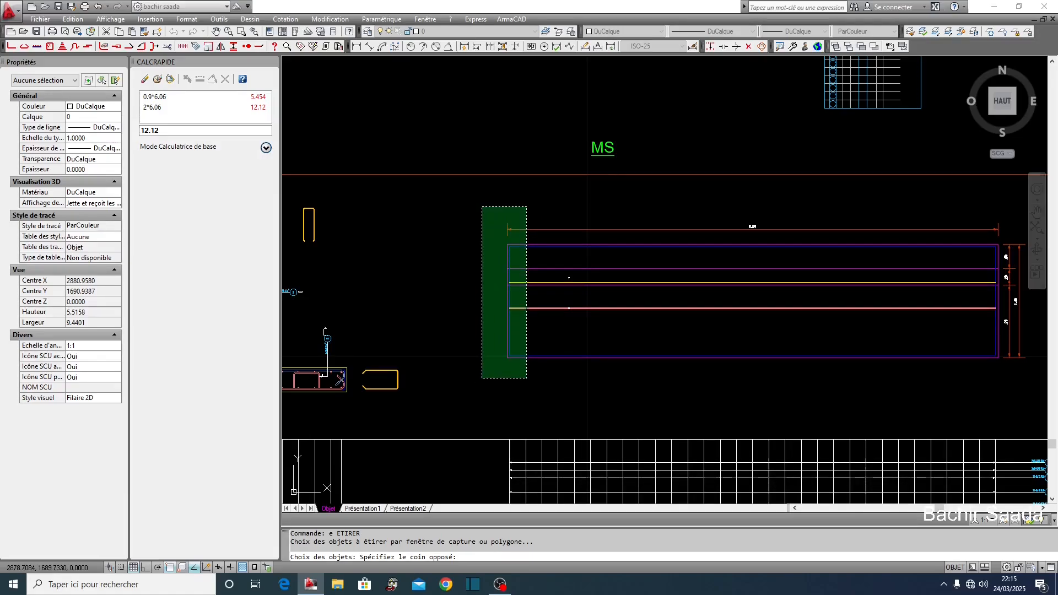
left_click(479, 380)
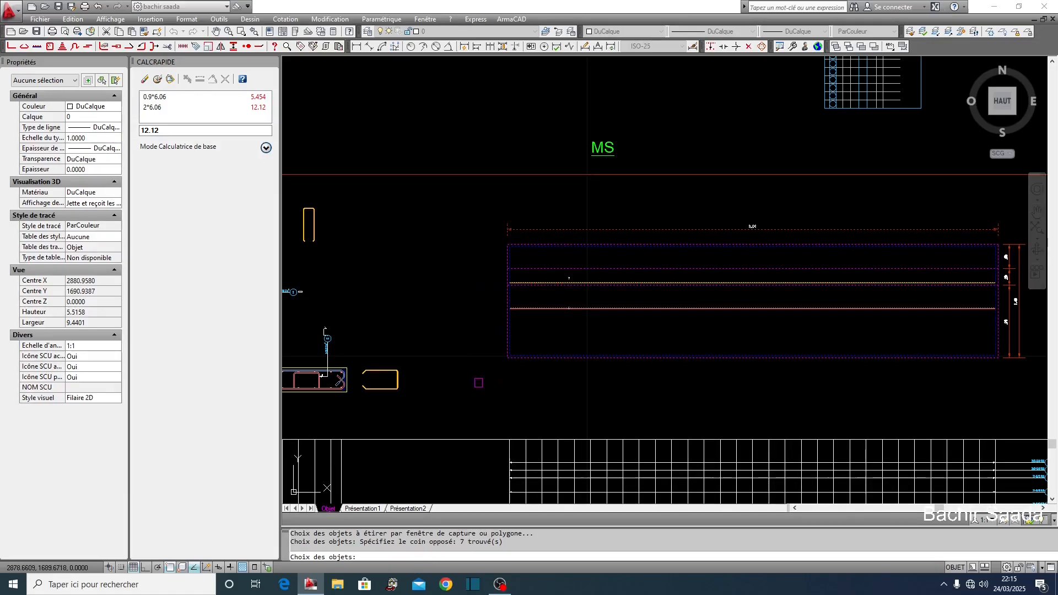
scroll(536, 221, "down", 4)
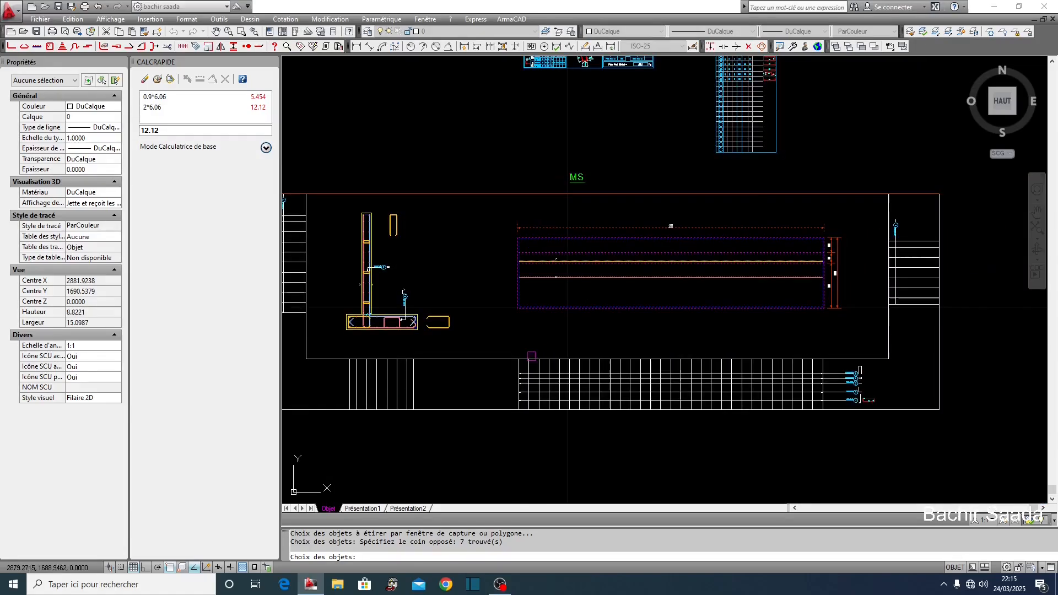
scroll(514, 403, "up", 10)
scroll(535, 320, "up", 3)
left_click(541, 288)
left_click(485, 433)
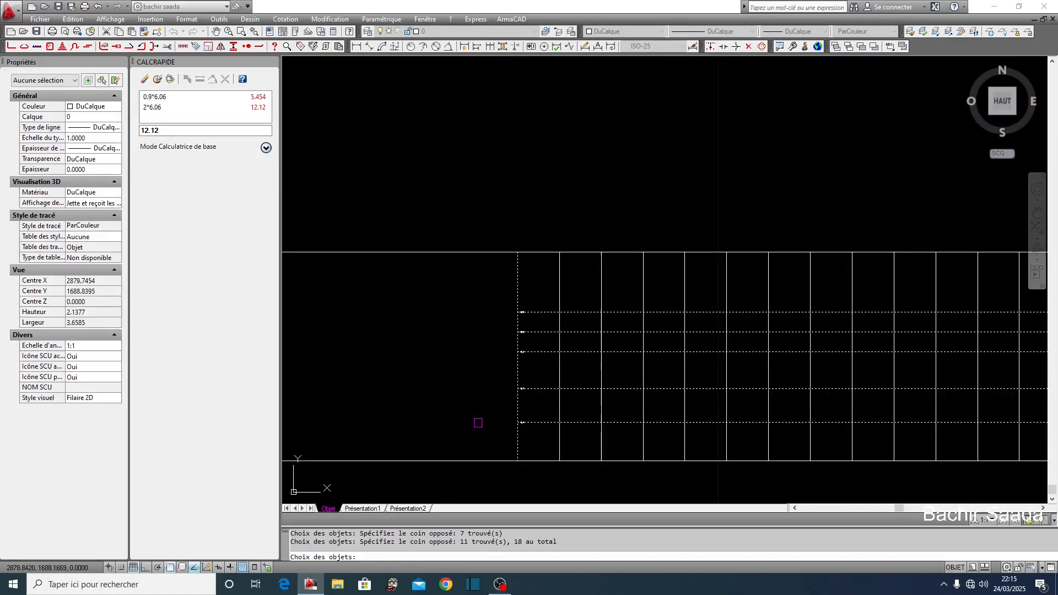
scroll(468, 396, "down", 4)
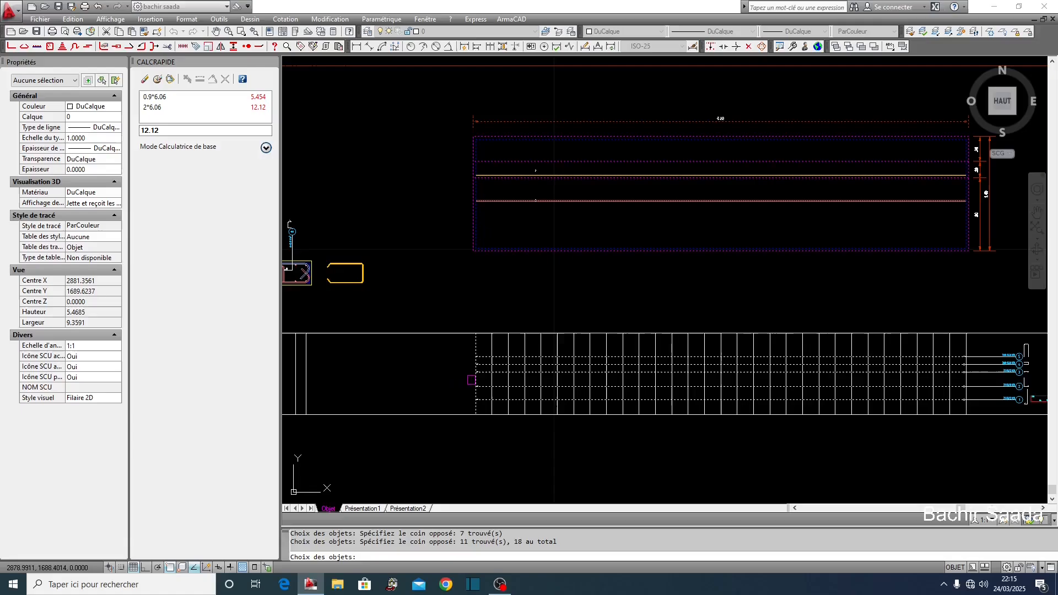
type("r")
key("Return")
key("Return")
left_click(716, 293)
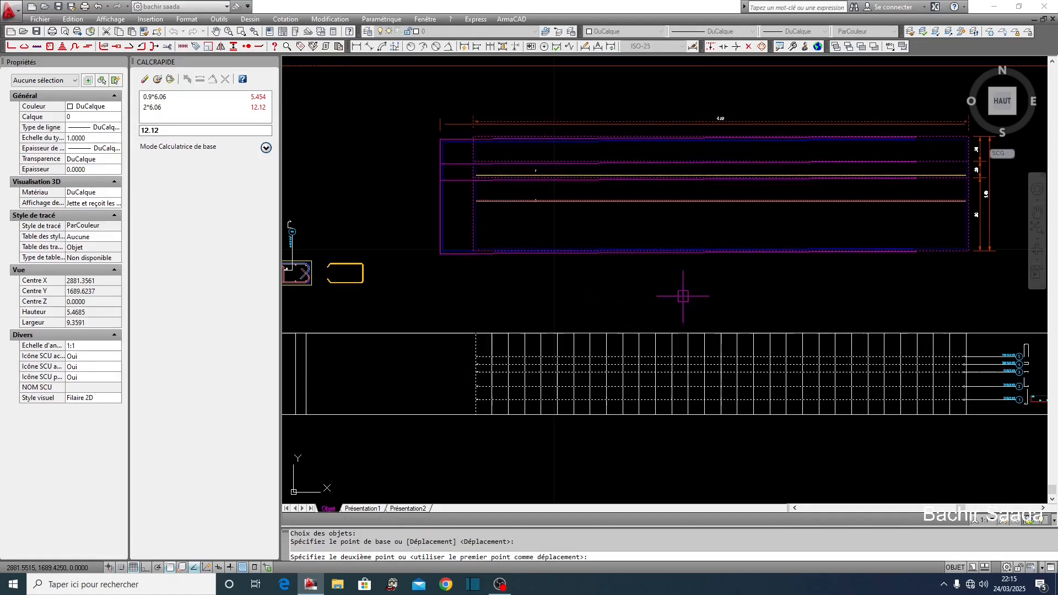
key("F8")
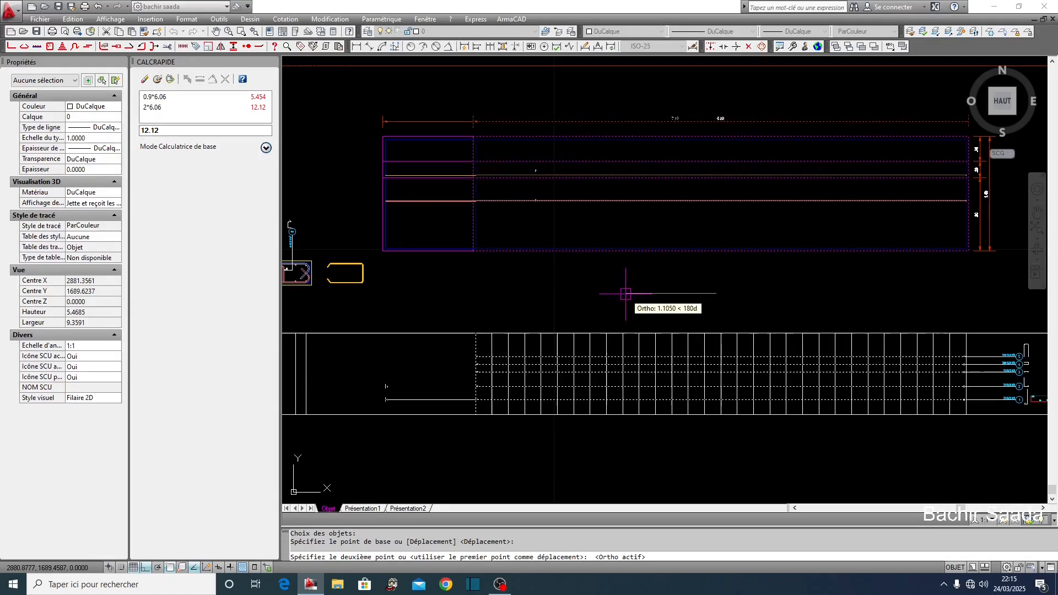
left_click(632, 299)
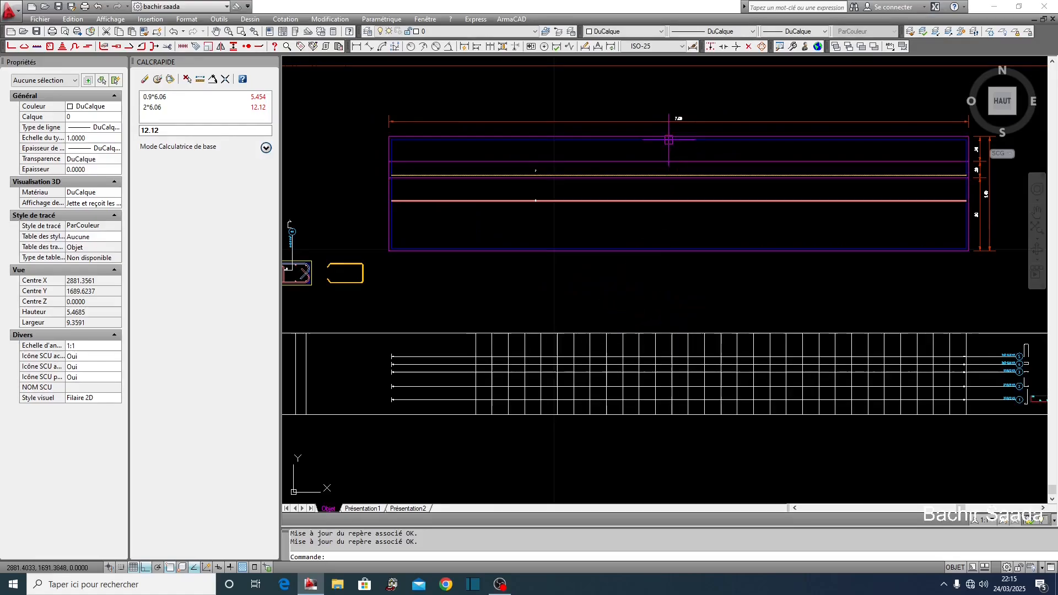
- Inspect the stretched wall's length dimension and the bar counts in the labels of marks 3, 4 and 5
scroll(689, 128, "up", 5)
scroll(671, 150, "down", 4)
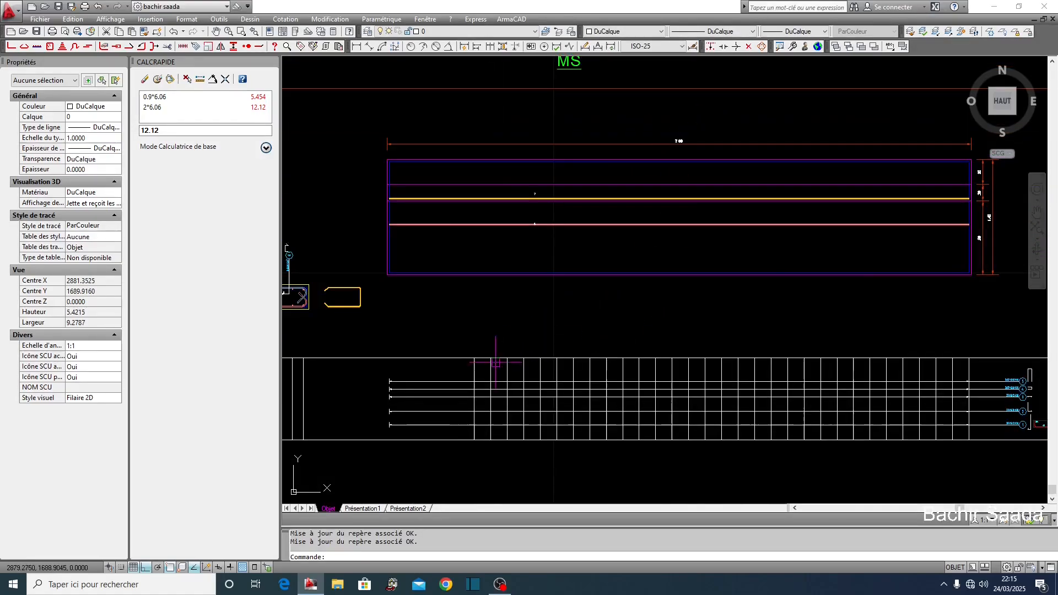
scroll(495, 363, "down", 2)
scroll(821, 390, "up", 8)
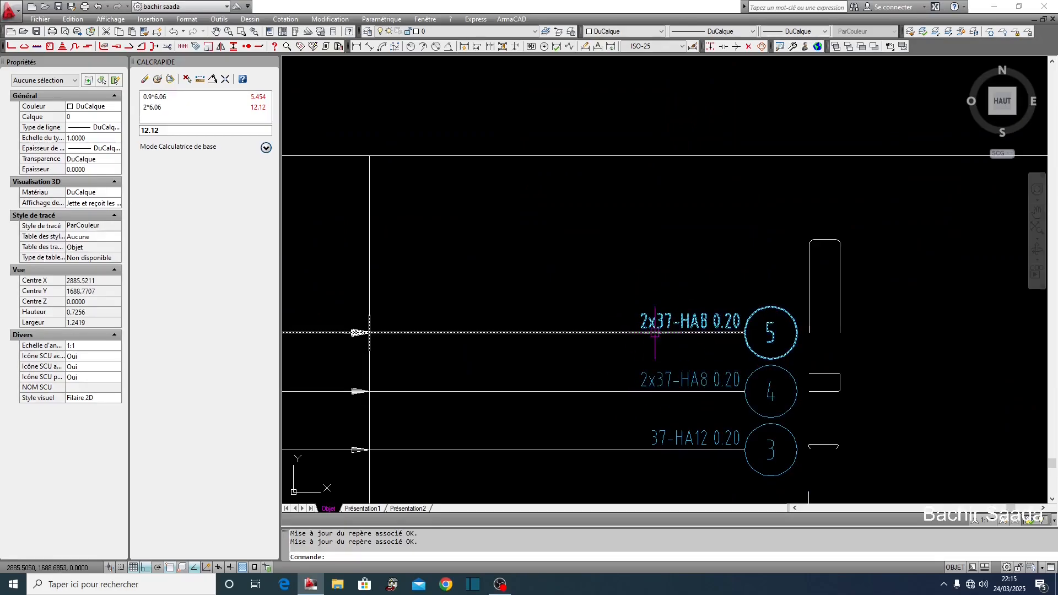
scroll(681, 353, "down", 4)
scroll(683, 320, "up", 3)
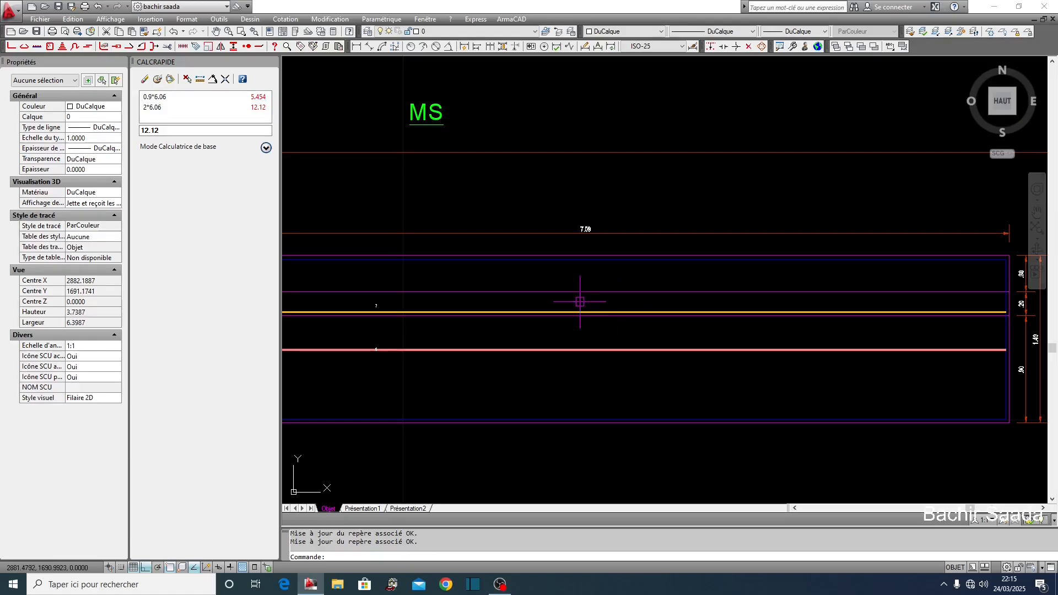
- Review the existing bar schedule's quantities, lengths and sketches for marks 1 to 9, especially the longitudinal bars of marks 6 and 7
scroll(580, 301, "down", 8)
scroll(539, 223, "up", 14)
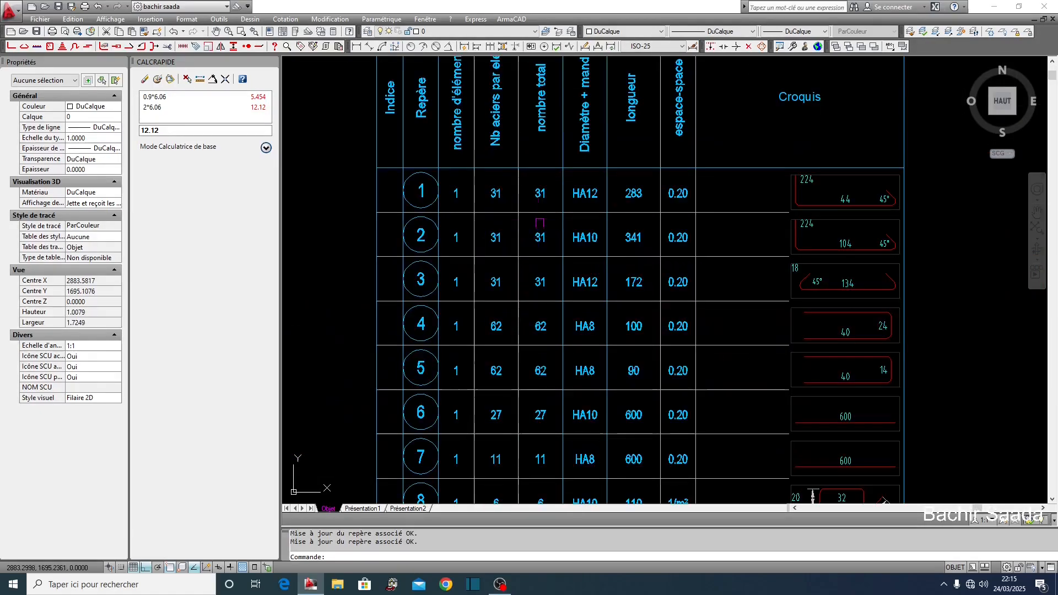
middle_click_drag(644, 206, 589, 173)
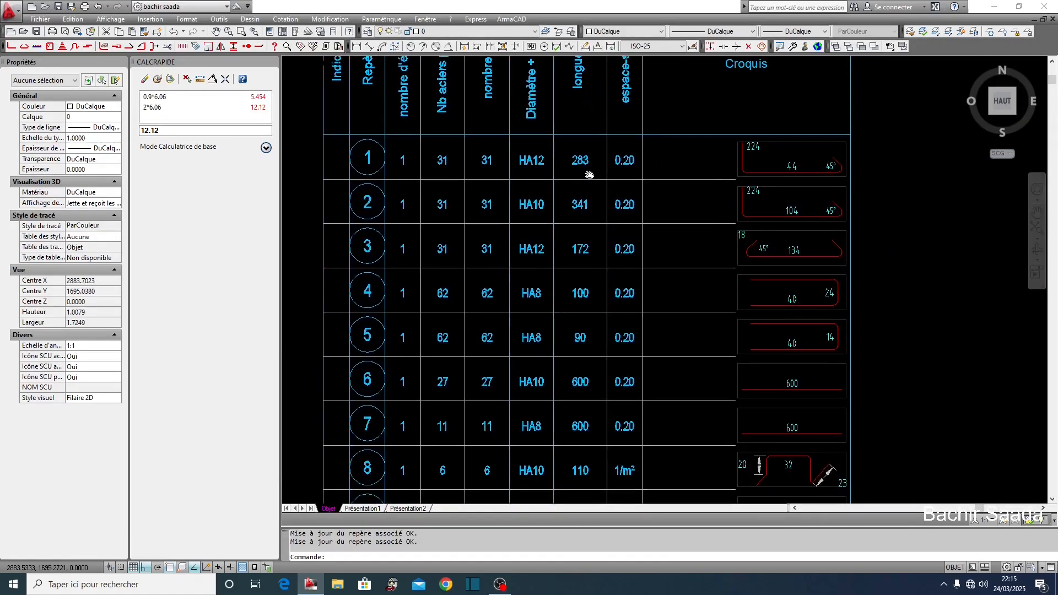
scroll(364, 472, "up", 3)
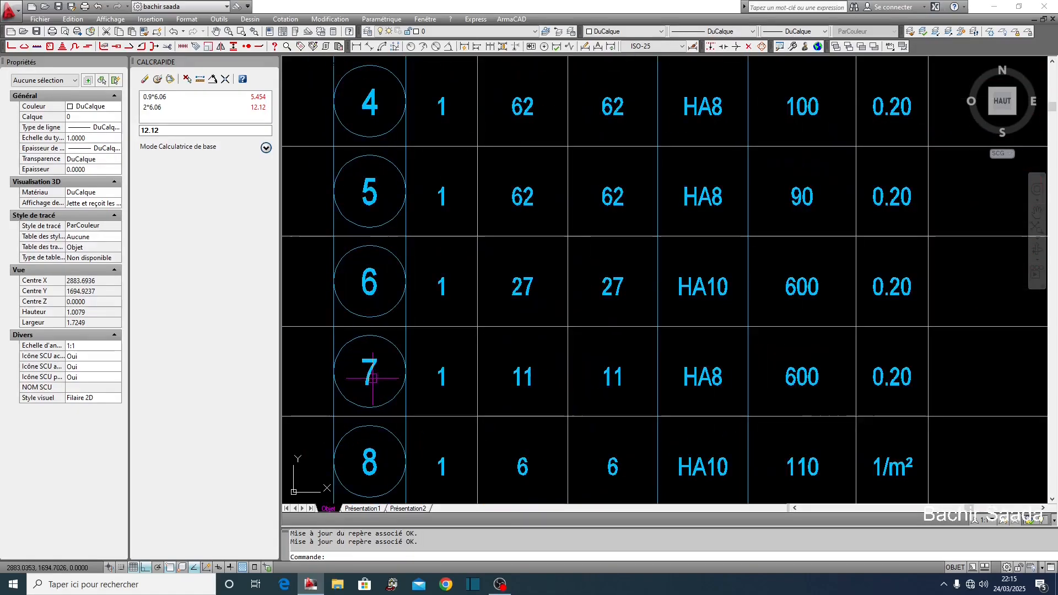
middle_click_drag(765, 386, 636, 359)
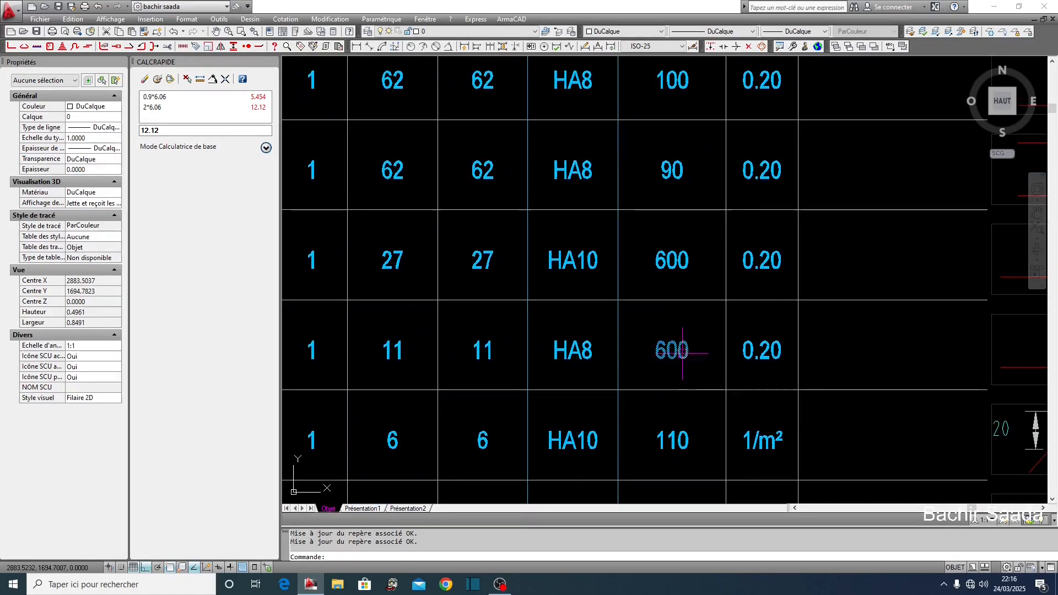
scroll(651, 346, "down", 2)
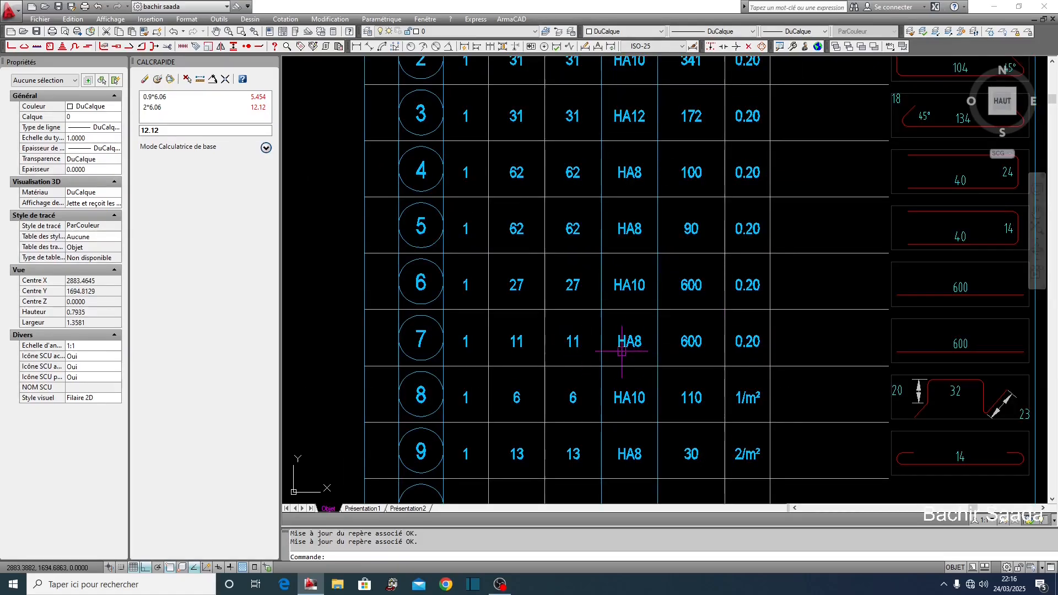
middle_click_drag(720, 357, 711, 367)
scroll(639, 358, "down", 2)
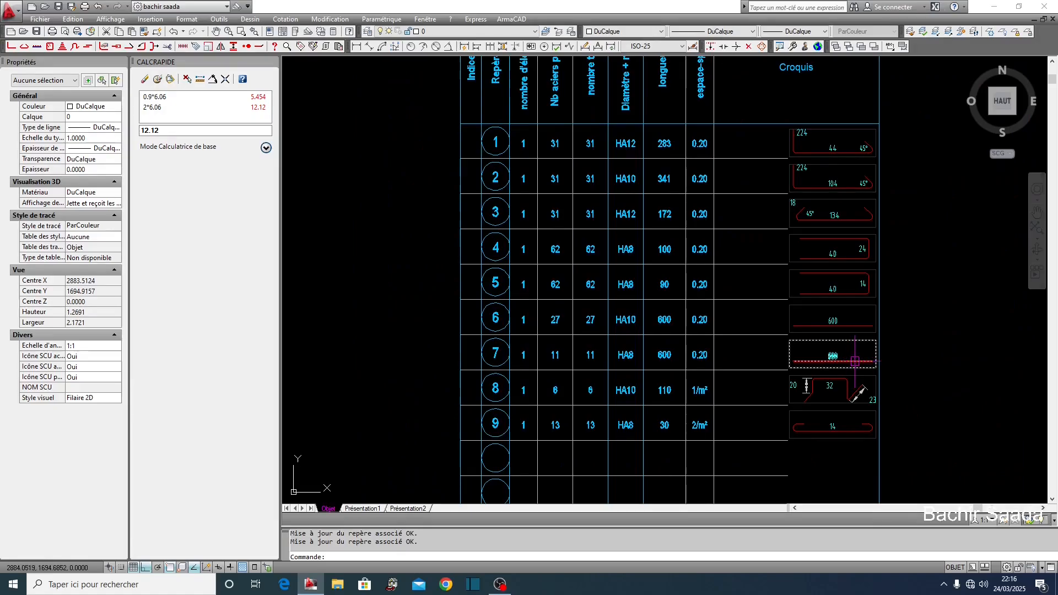
scroll(645, 318, "up", 2)
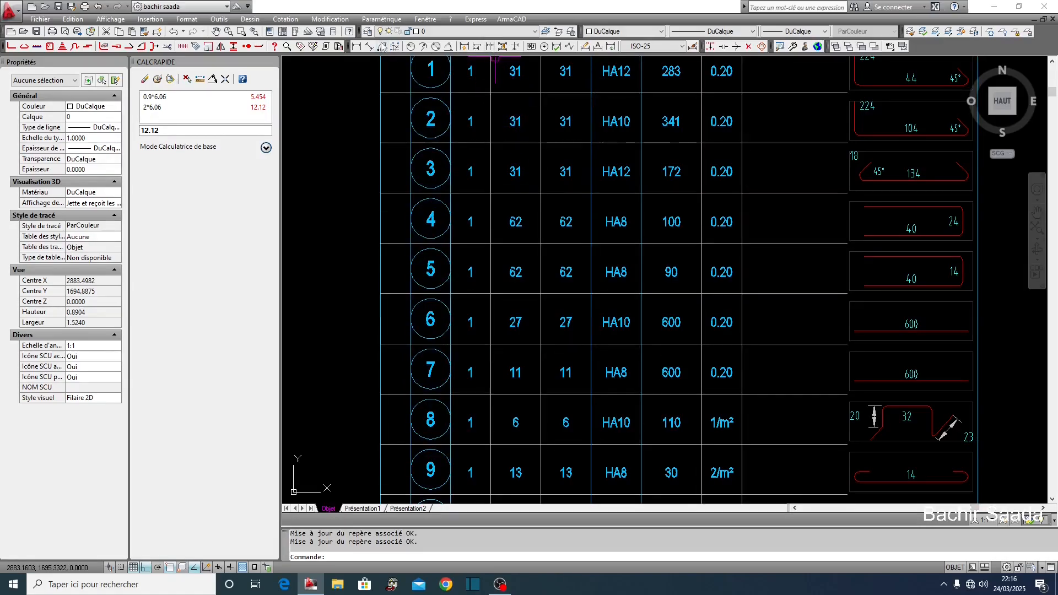
- Regenerate the plan's bar schedule for one element in model space at scale 10, and check the bar counts and the lengths of marks 6 and 7
left_click(339, 46)
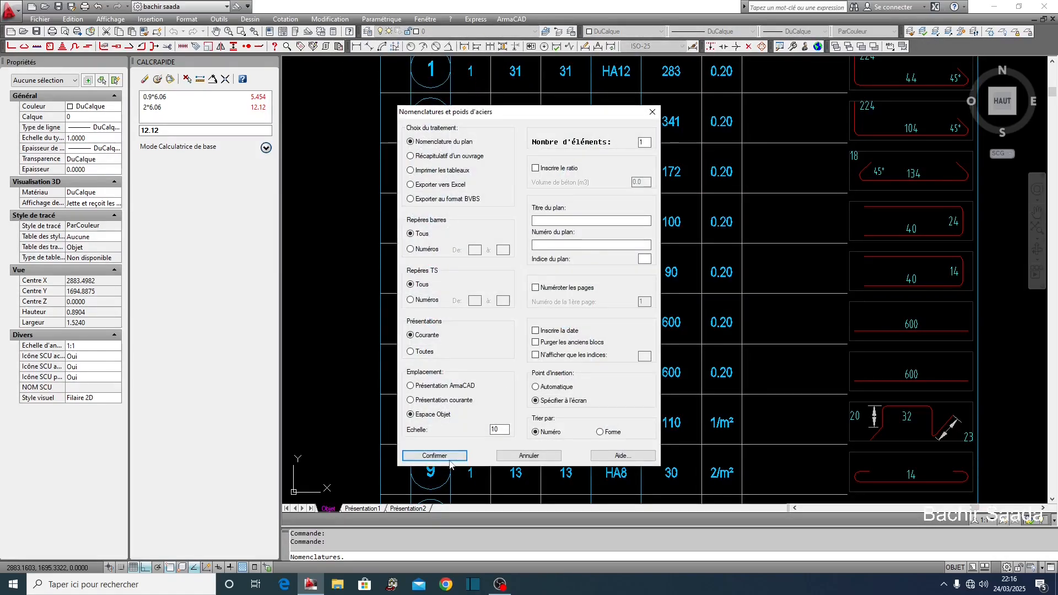
left_click(449, 459)
scroll(493, 420, "down", 4)
scroll(449, 203, "up", 3)
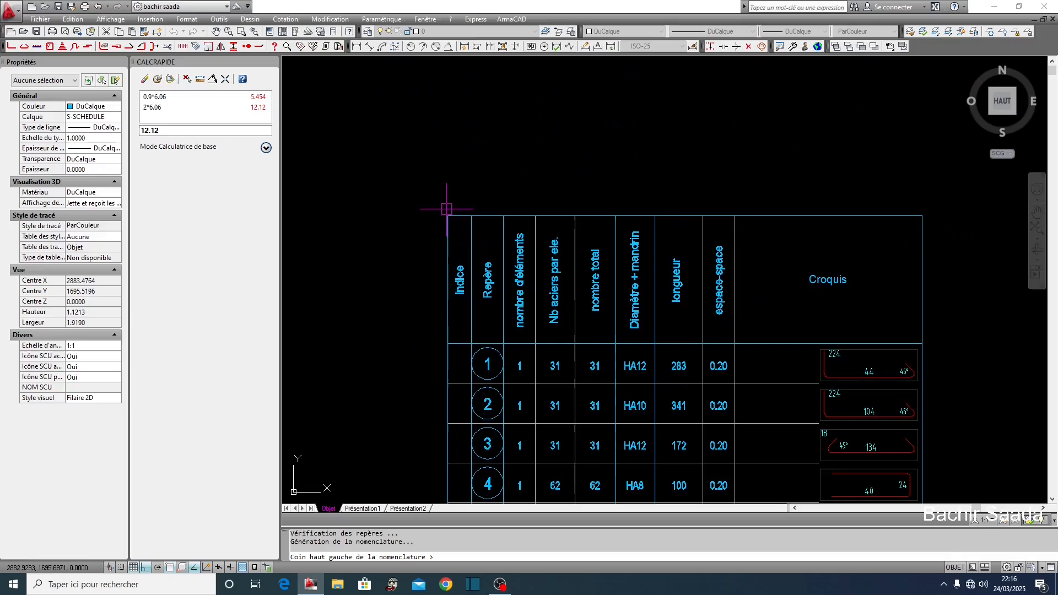
left_click(449, 203)
scroll(554, 209, "down", 2)
scroll(576, 328, "up", 3)
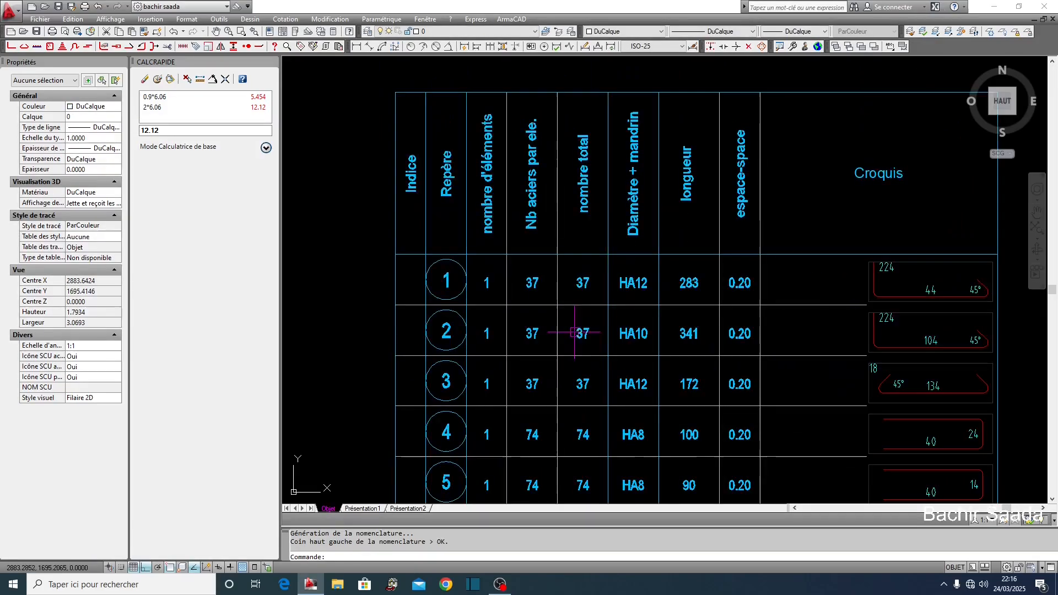
scroll(552, 215, "down", 4)
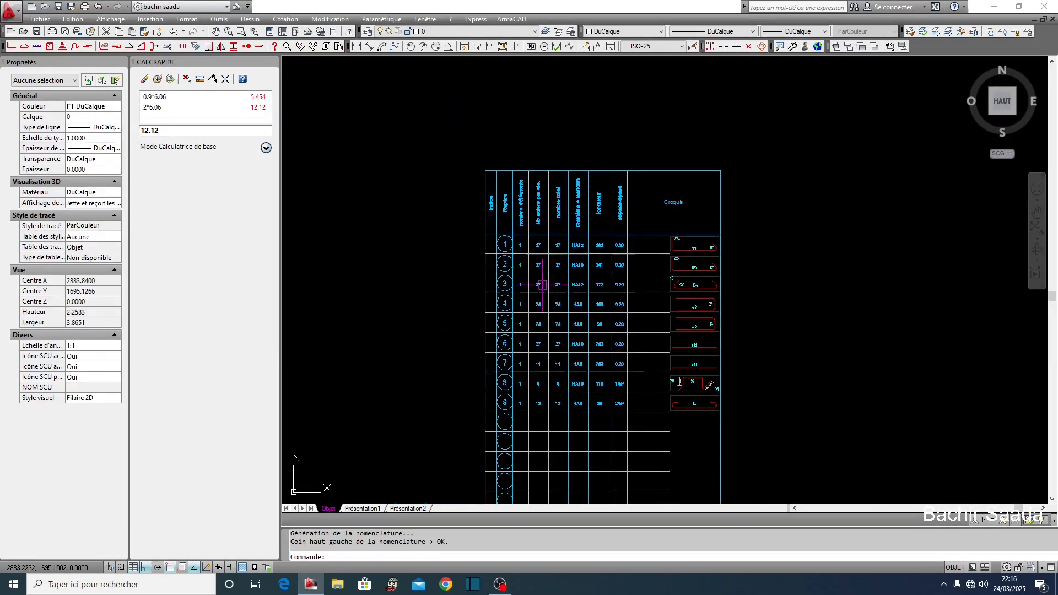
scroll(562, 348, "up", 5)
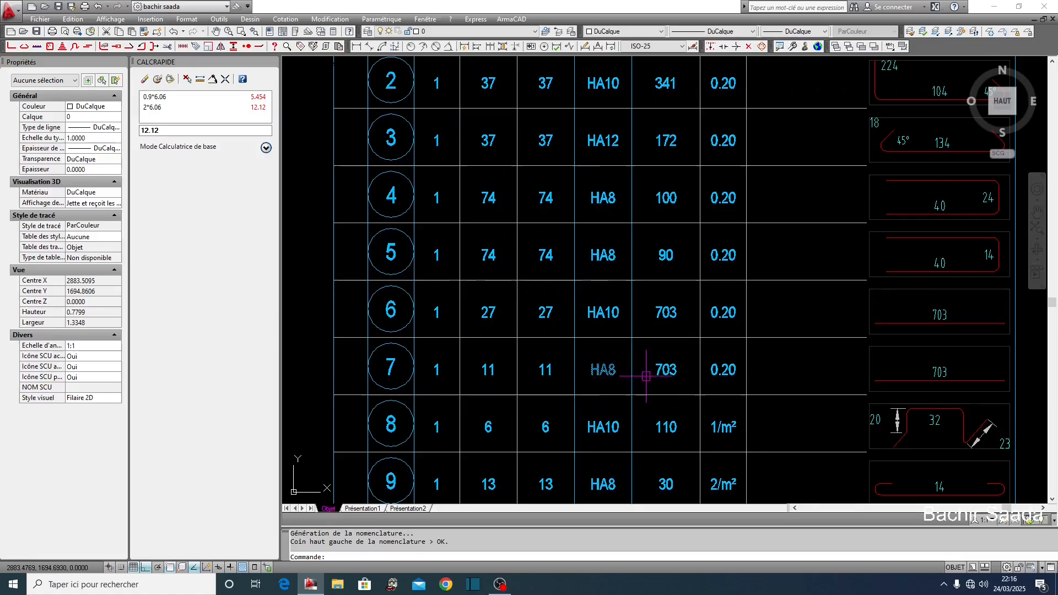
scroll(672, 370, "down", 5)
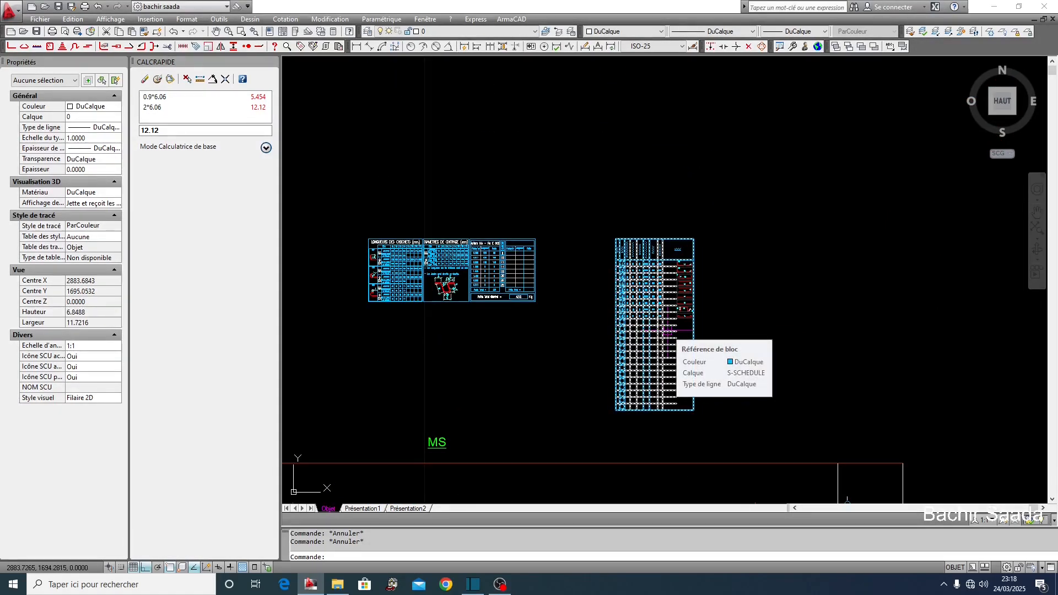
- Clip the bar schedule block with a new rectangular boundary around the header and the rows of marks 1 to 9, excluding the empty rows
scroll(670, 285, "up", 5)
type("x")
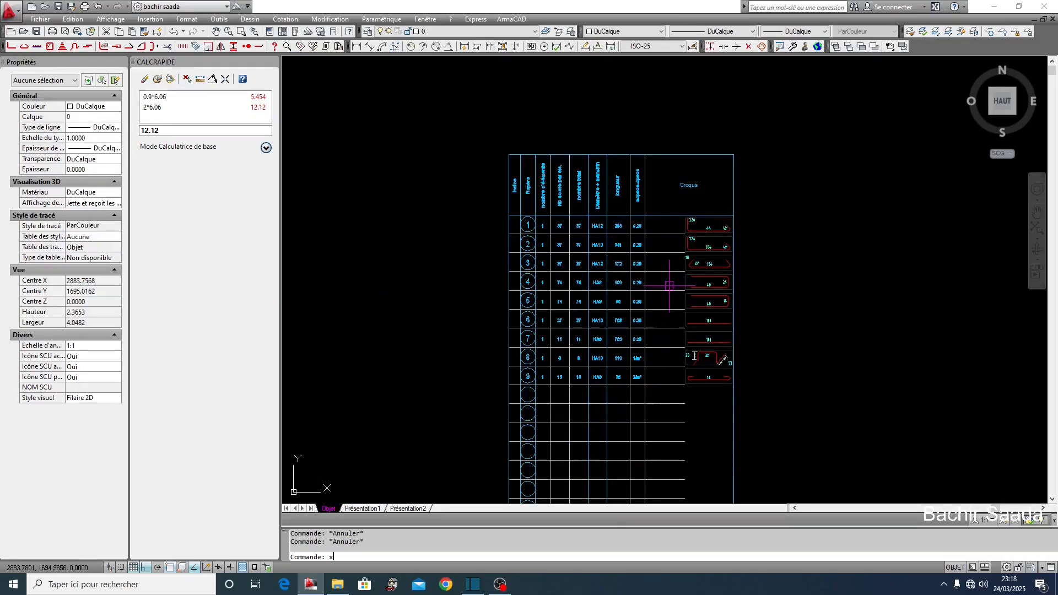
type("c")
key("Return")
left_click(651, 291)
key("Return")
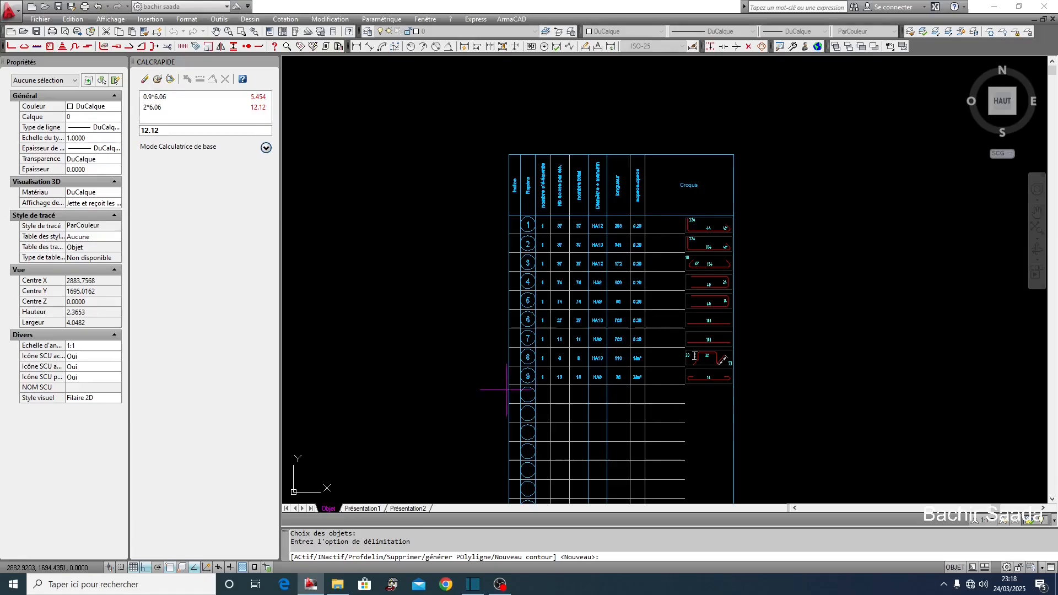
key("Return")
key("Return")
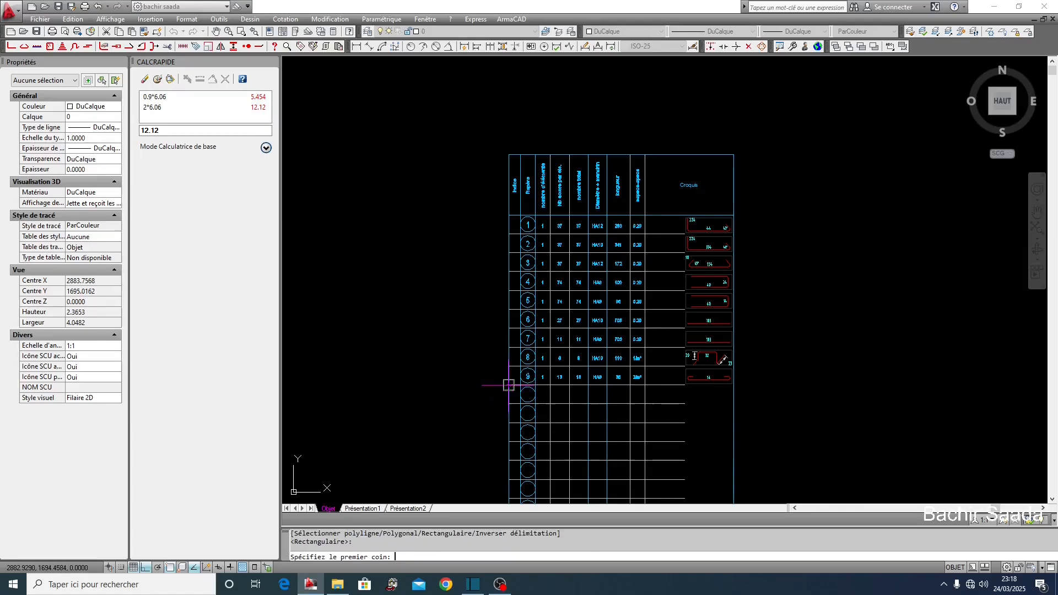
left_click(743, 152)
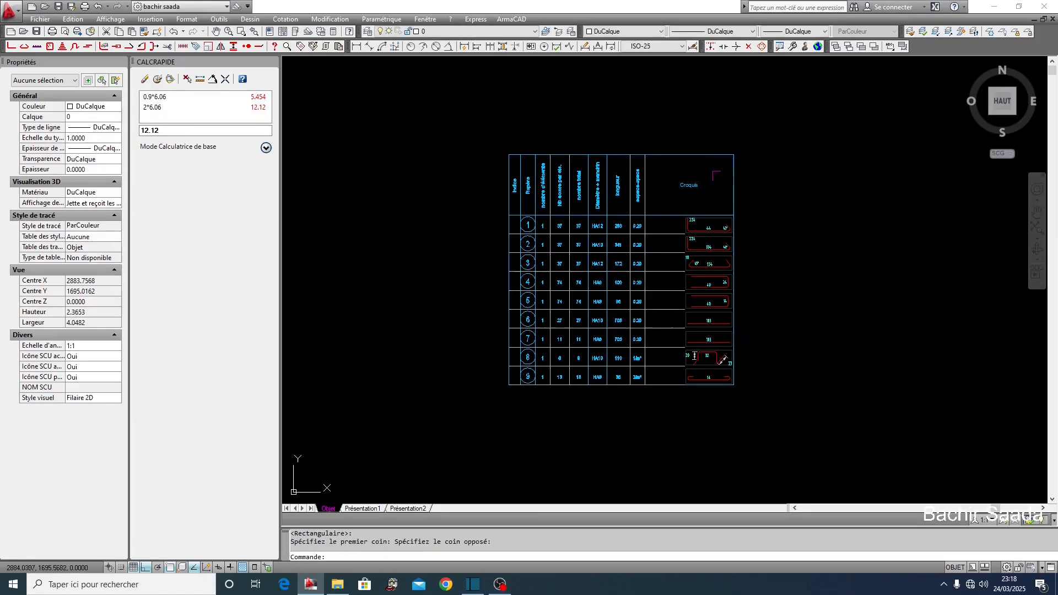
scroll(681, 205, "down", 2)
mouse_move(526, 299)
middle_mouse_down()
mouse_move(604, 349)
mouse_move(735, 351)
middle_mouse_up()
key("Escape")
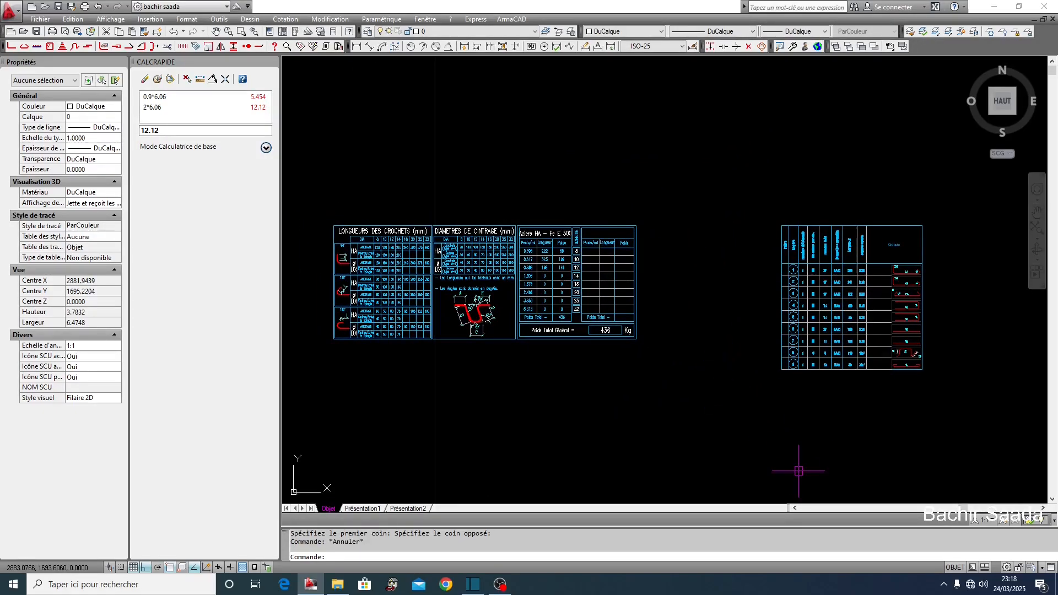